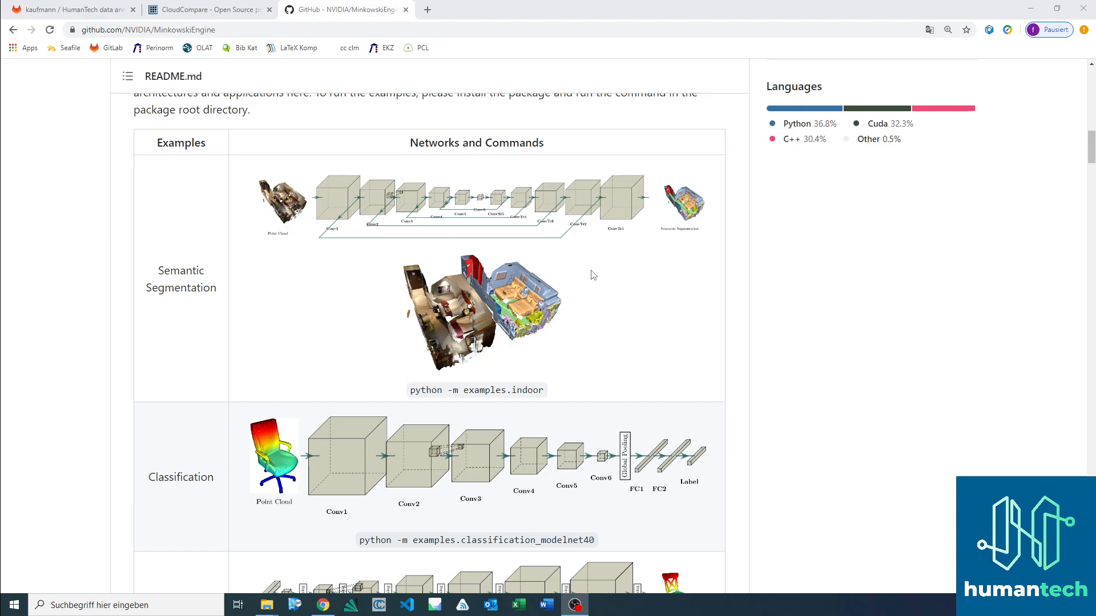
Step: Review the semantic segmentation and classification network examples in the MinkowskiEngine README
scroll(582, 281, "up", 15)
scroll(583, 282, "down", 10)
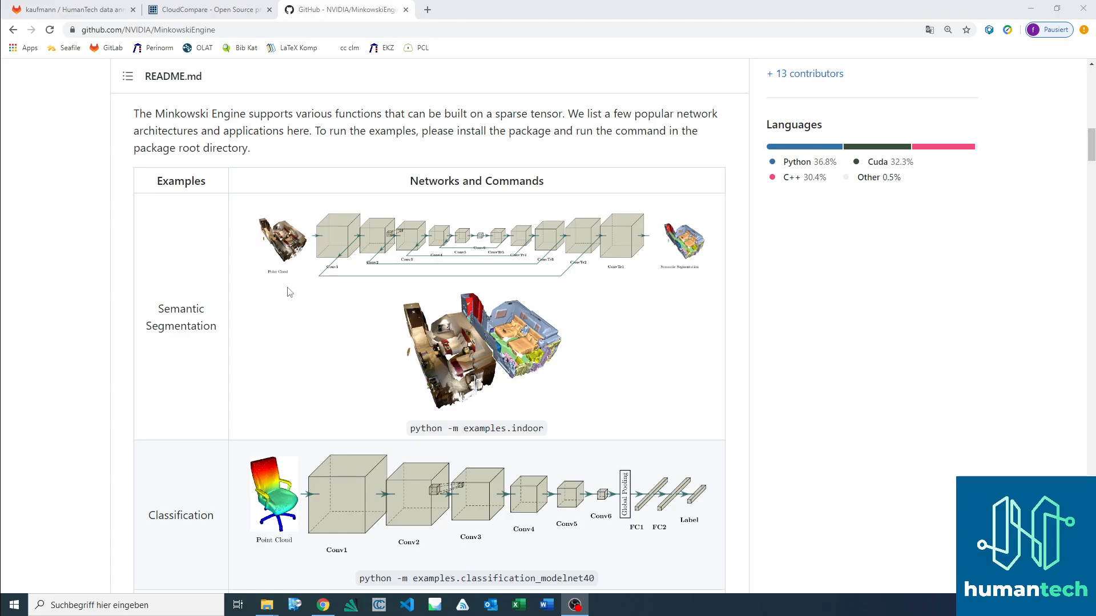
scroll(337, 317, "down", 2)
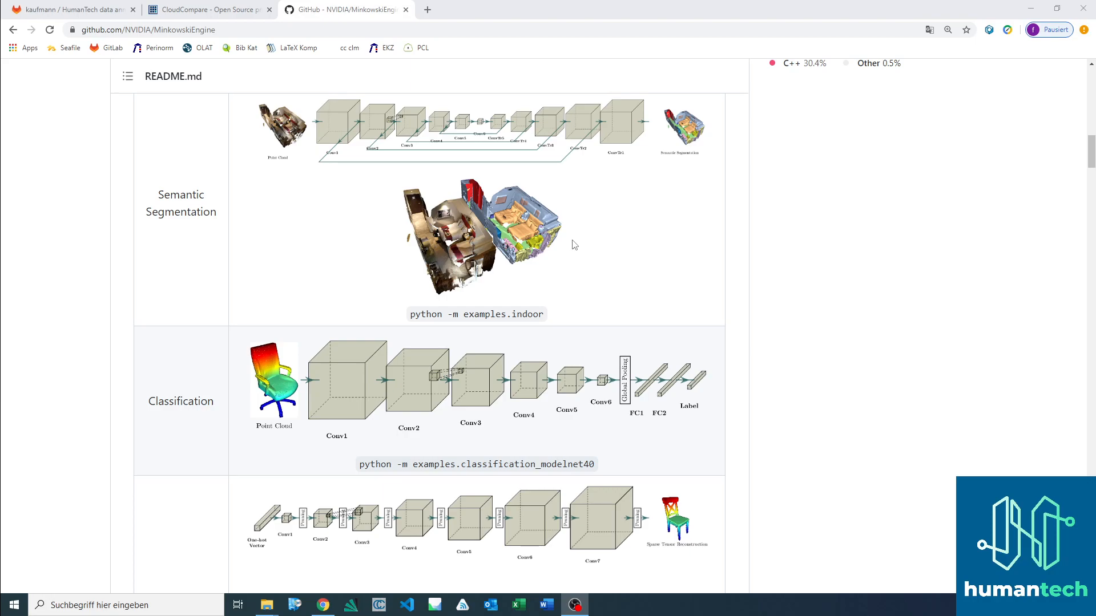
scroll(569, 229, "up", 1)
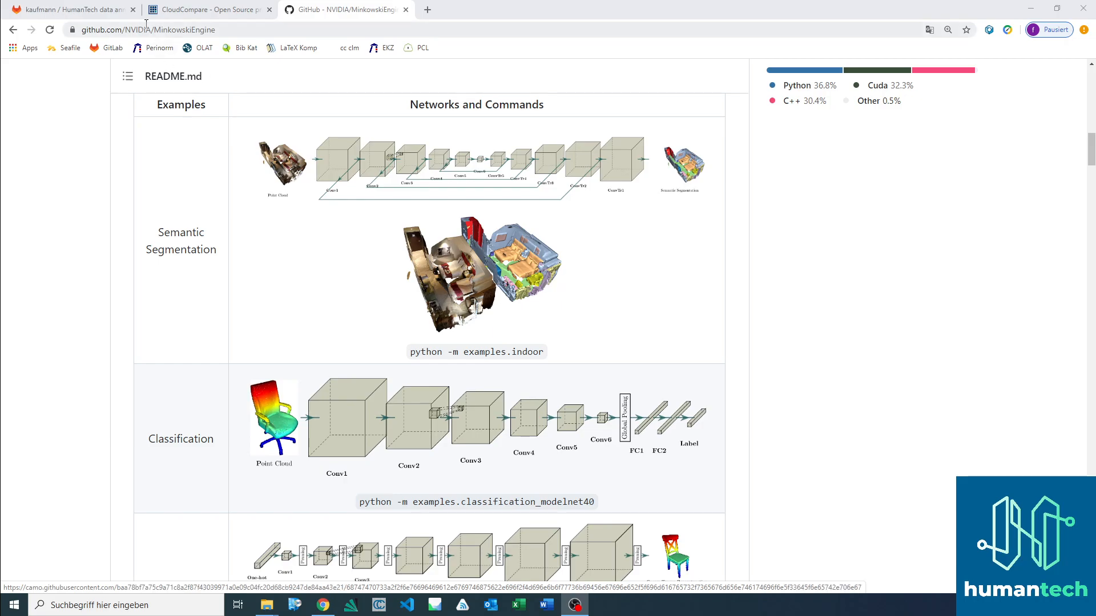
Step: Switch to the CloudCompare website and look over its home page
left_click(207, 12)
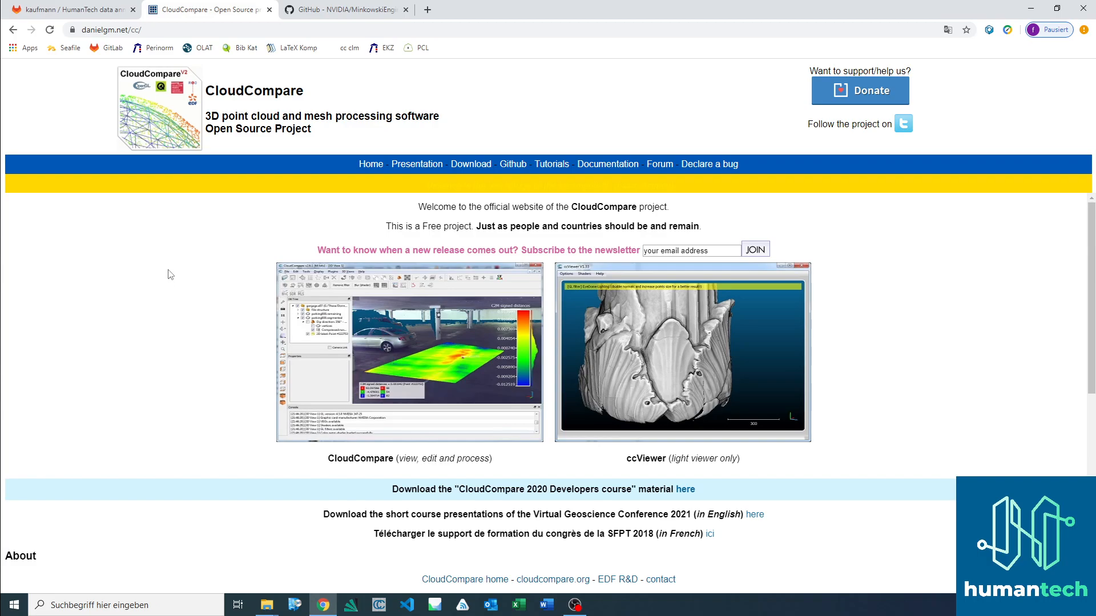
scroll(171, 285, "down", 1)
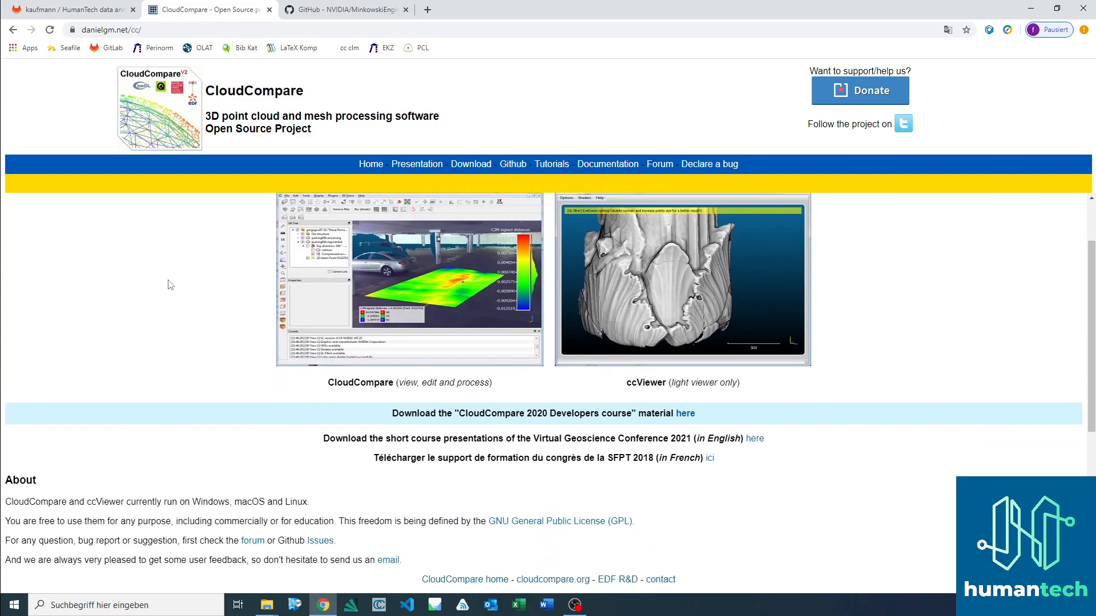
scroll(173, 285, "up", 1)
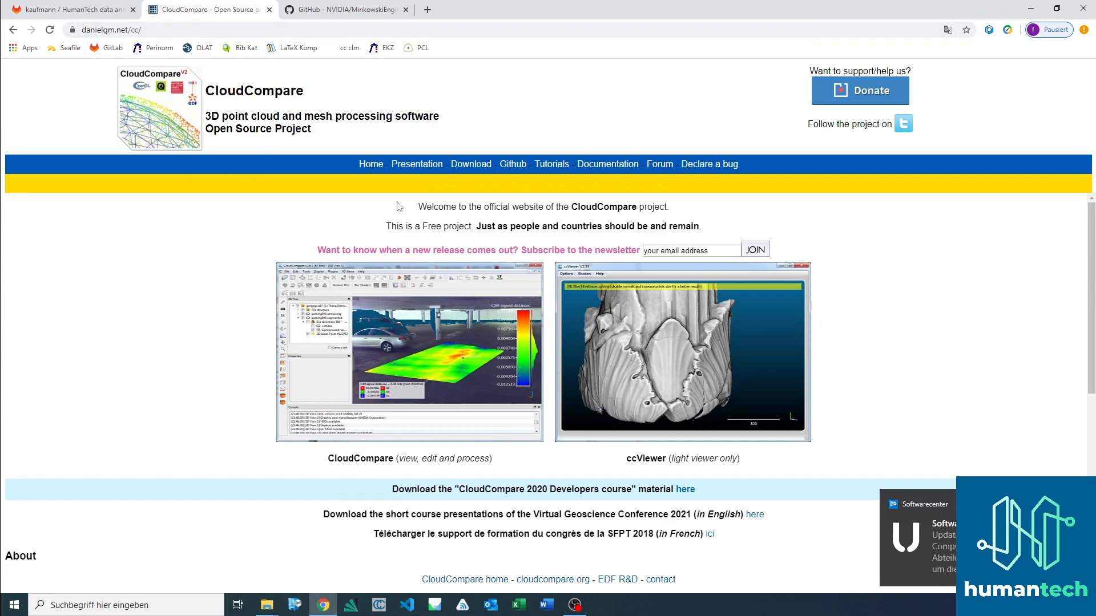
Step: Open the CloudCompare download page and review the available beta and stable releases
left_click(469, 165)
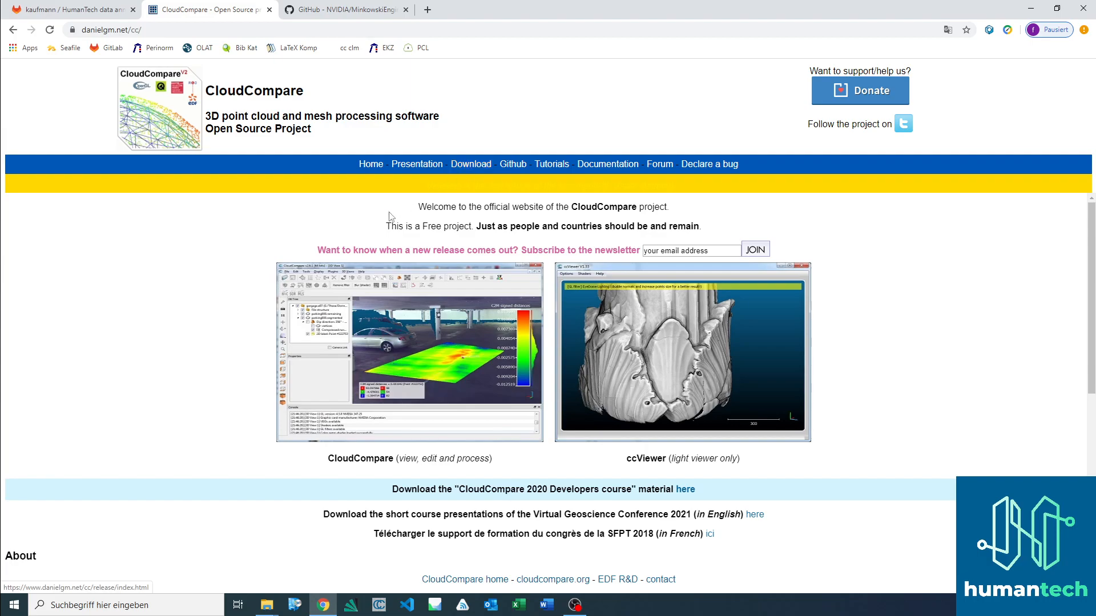
scroll(212, 278, "down", 2)
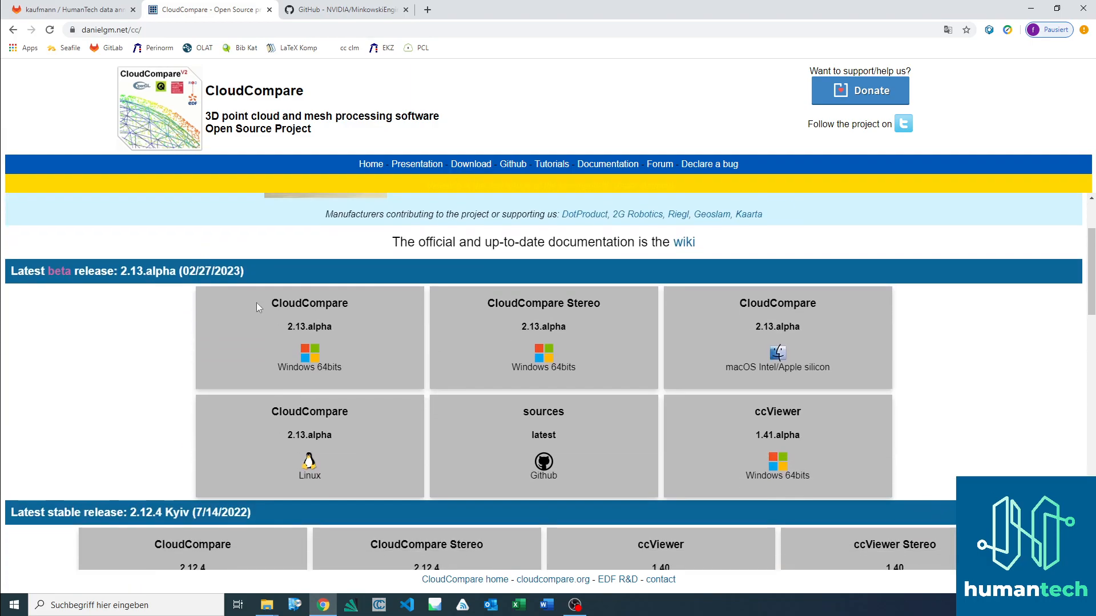
scroll(1054, 309, "down", 2)
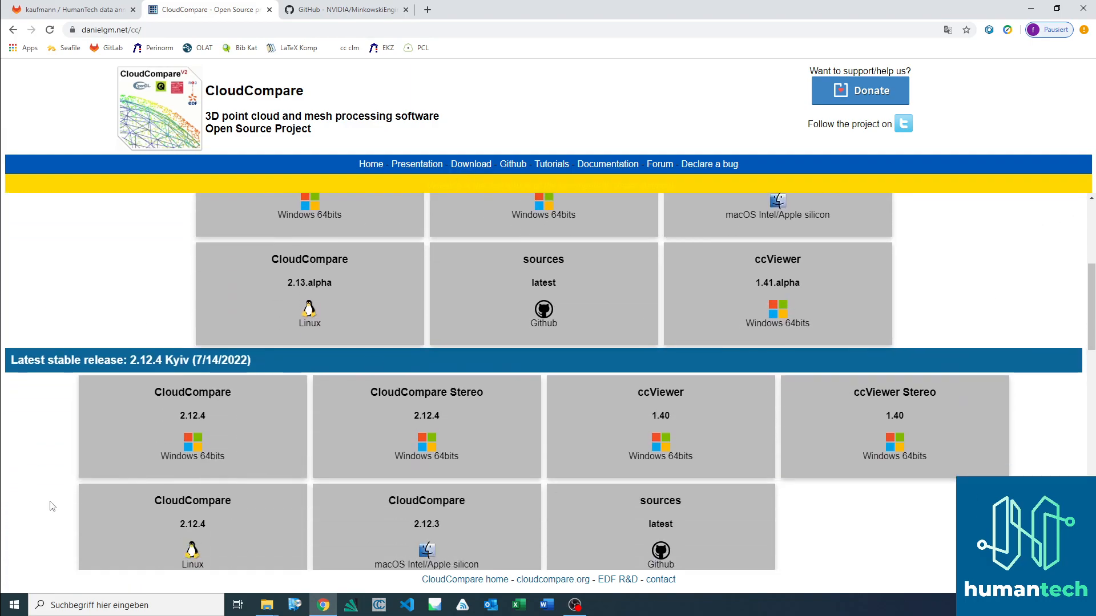
scroll(822, 451, "down", 2)
scroll(847, 388, "up", 6)
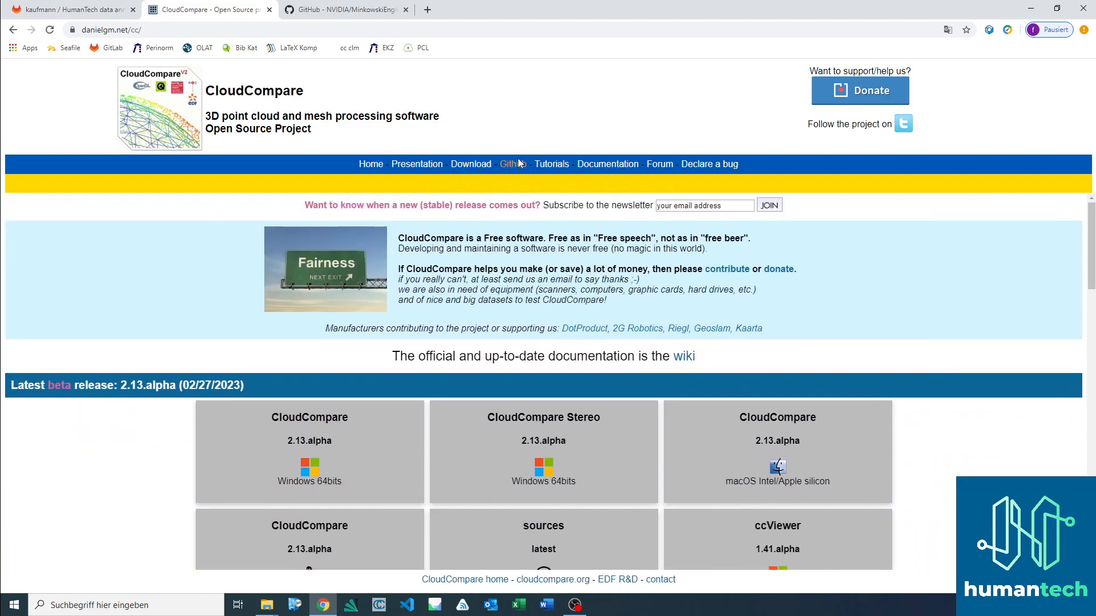
Step: Visit the CloudCompare tutorials page and open the wiki for the latest version from the documentation page
left_click(550, 165)
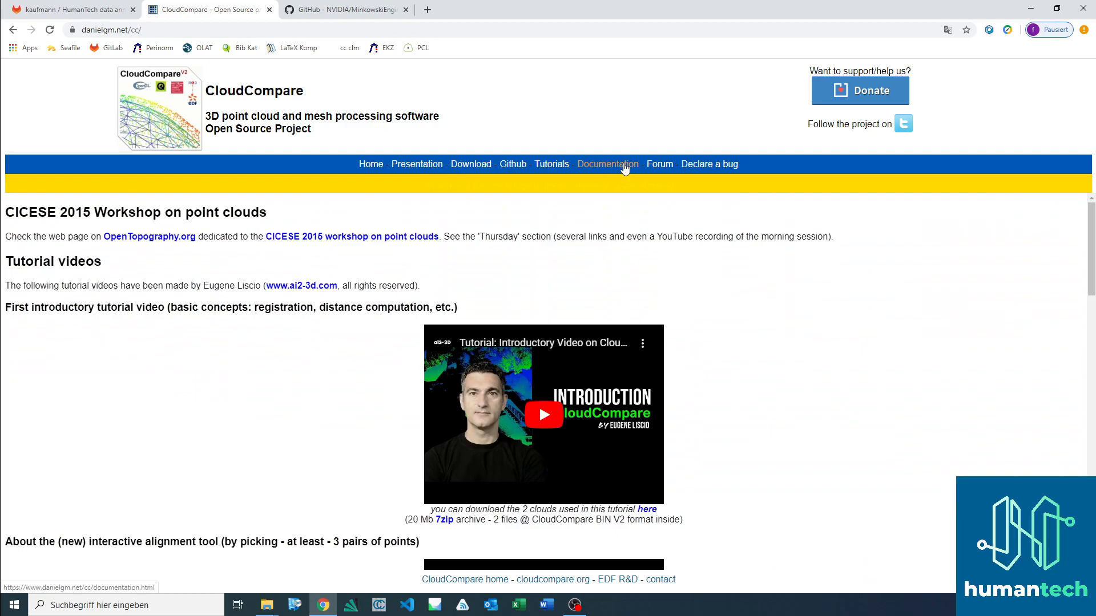
left_click(606, 165)
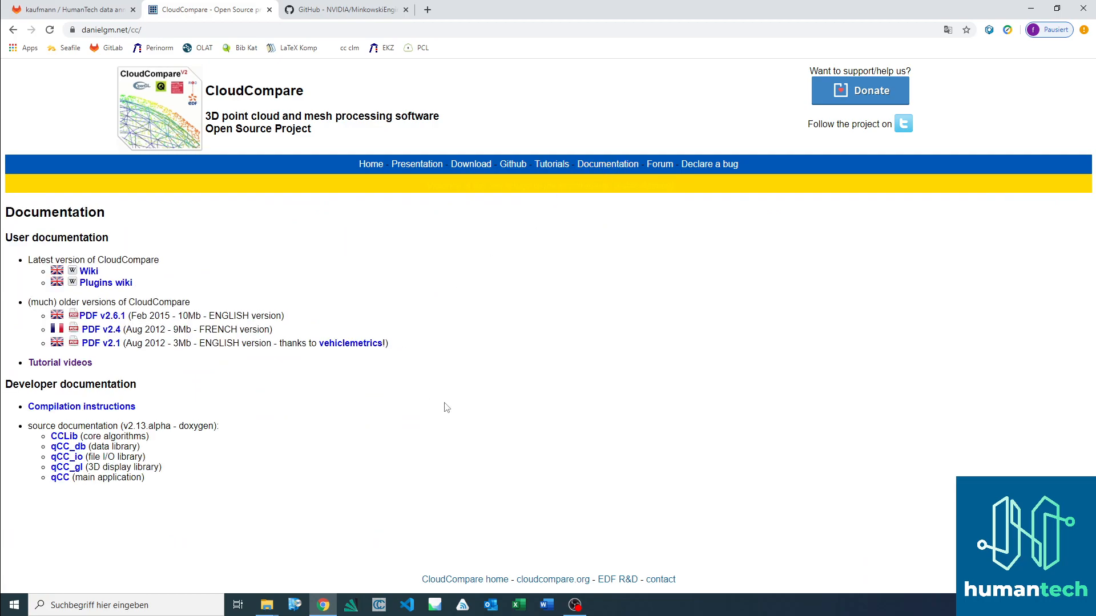
left_click(88, 271)
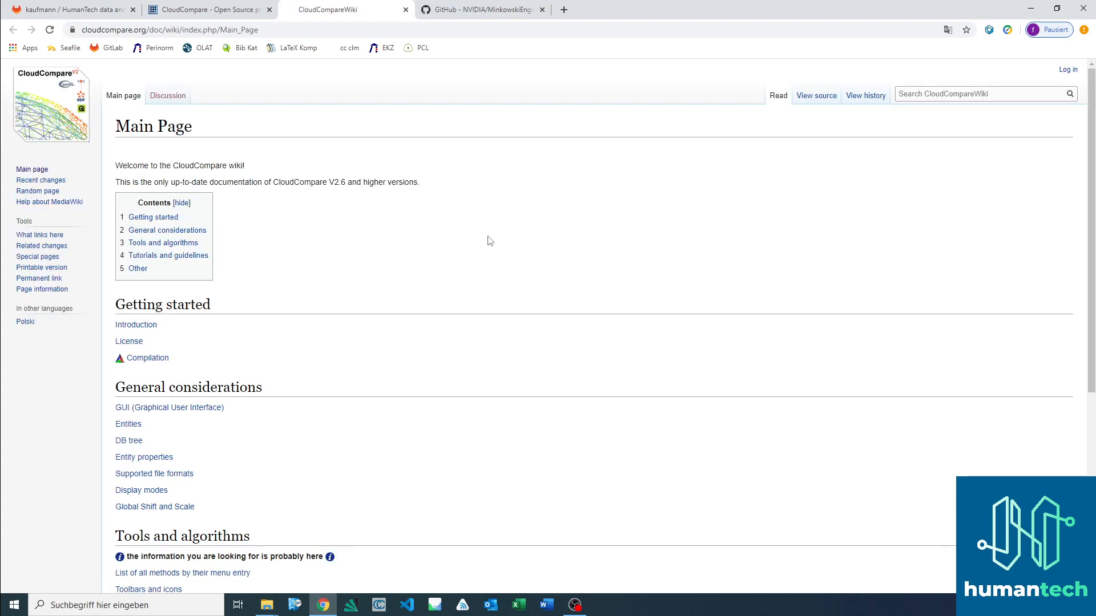
Step: Go to the Tools and algorithms section of the wiki's main page and look over the neighbouring topics
scroll(384, 242, "down", 1)
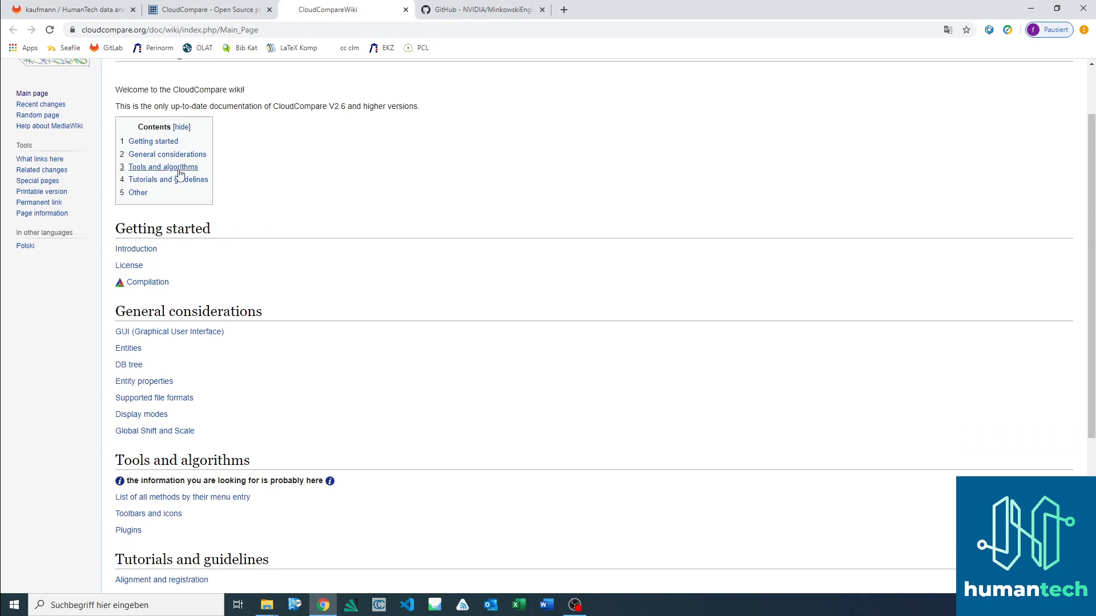
left_click(161, 167)
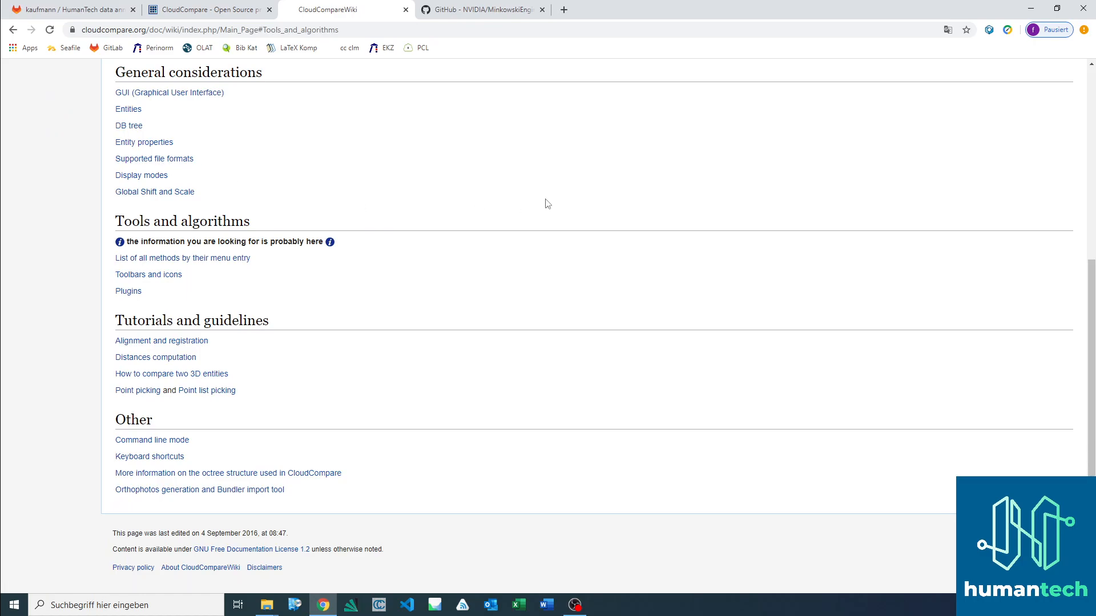
scroll(534, 207, "up", 2)
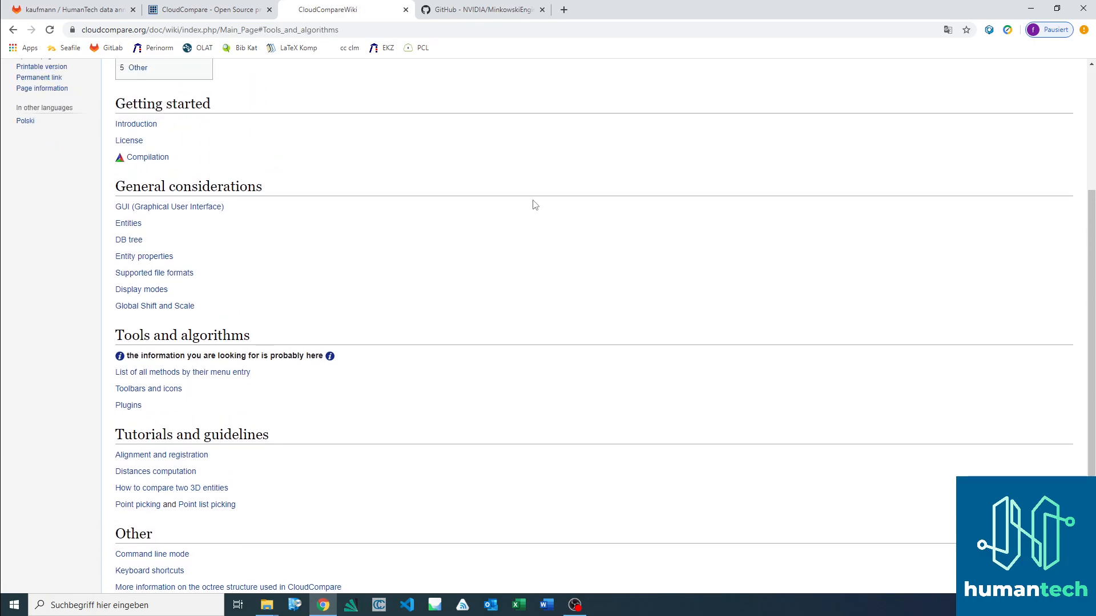
scroll(530, 201, "down", 2)
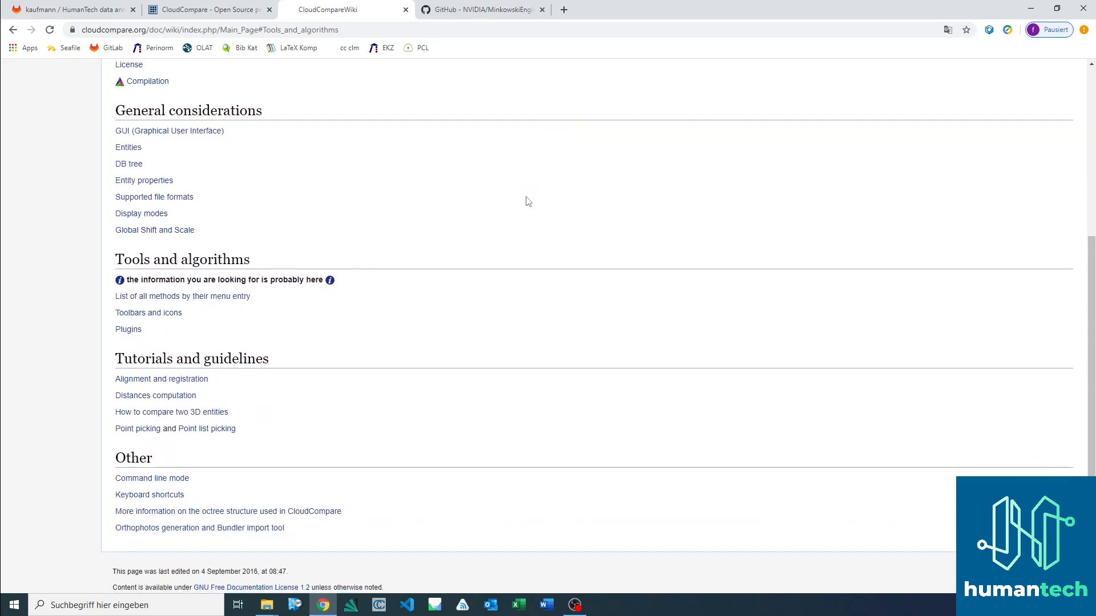
Step: Open the list of all methods by their menu entry and go to its Segmentation section
left_click(207, 301)
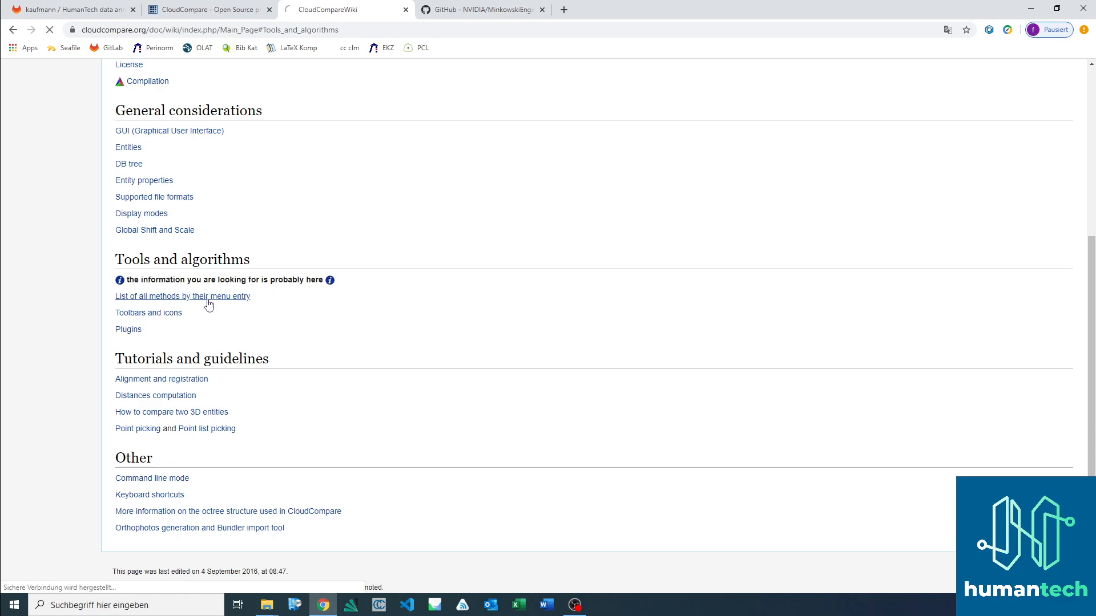
scroll(691, 260, "down", 1)
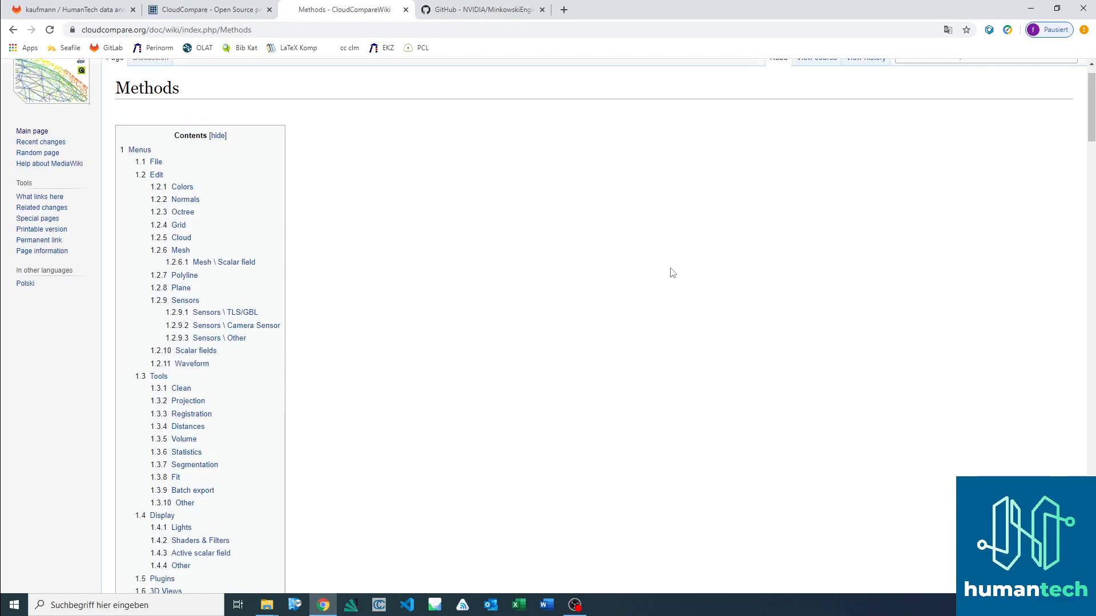
scroll(653, 264, "down", 3)
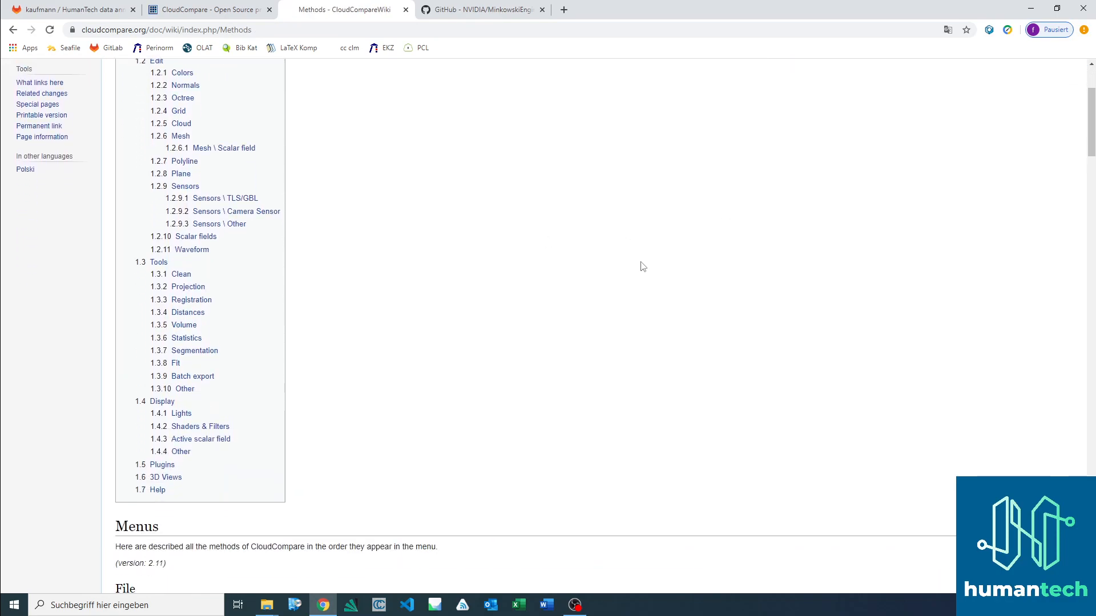
left_click(194, 351)
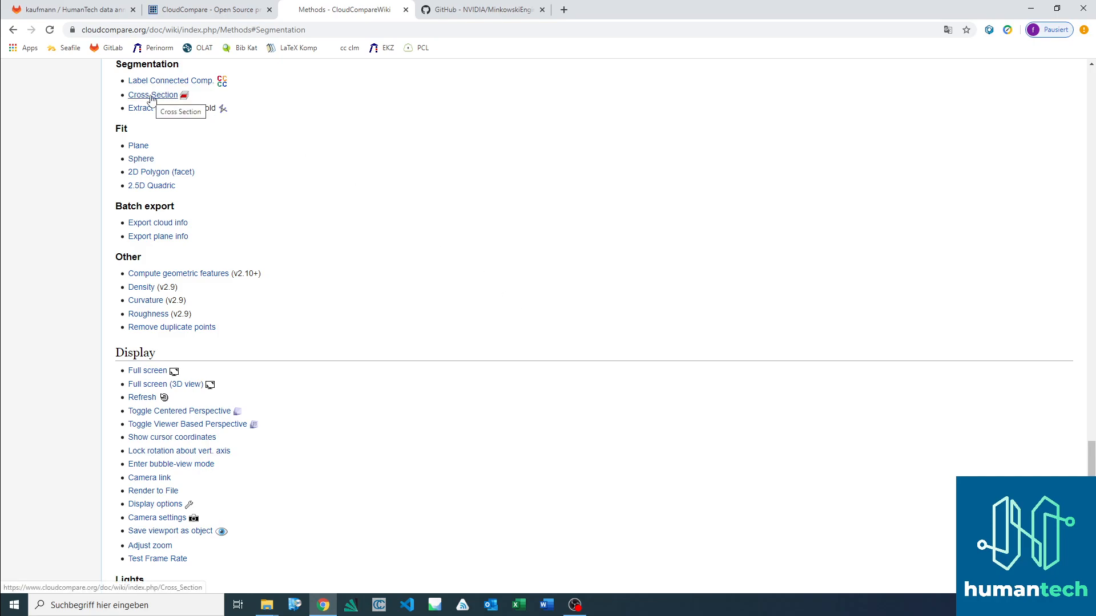
Step: Review the Tools methods listed around Segmentation, including the cleaning, registration, distance and fitting methods
scroll(153, 114, "up", 2)
scroll(162, 143, "up", 3)
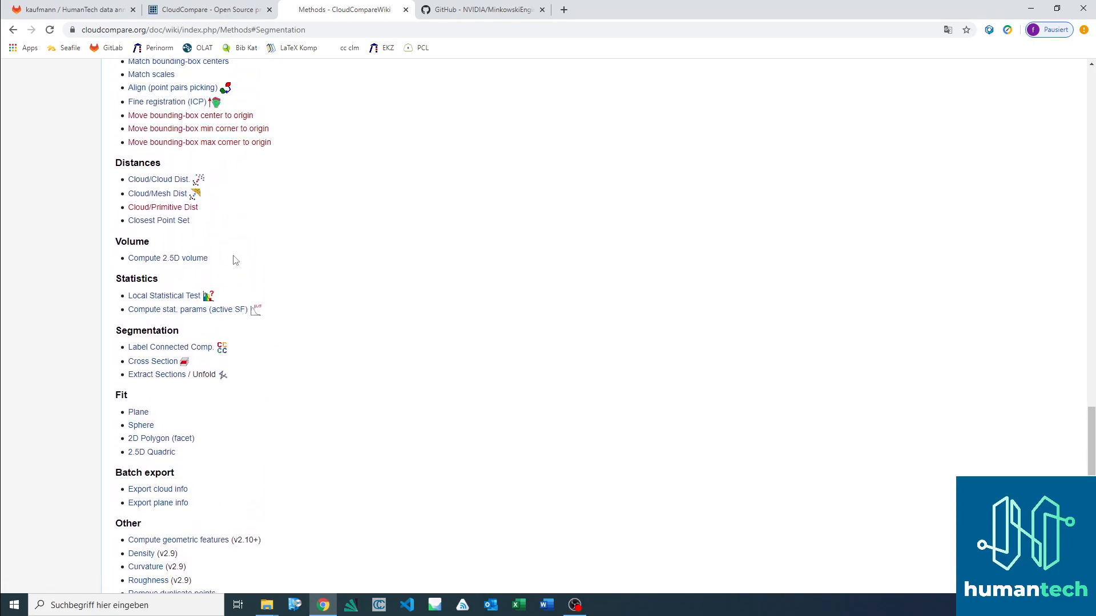
scroll(312, 350, "down", 1)
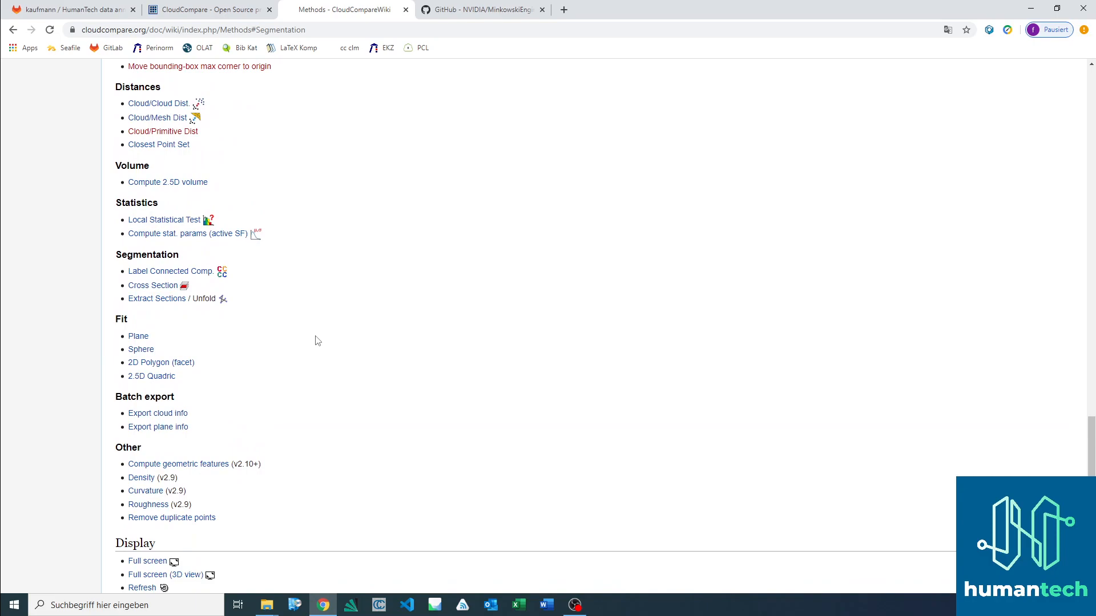
scroll(318, 338, "up", 1)
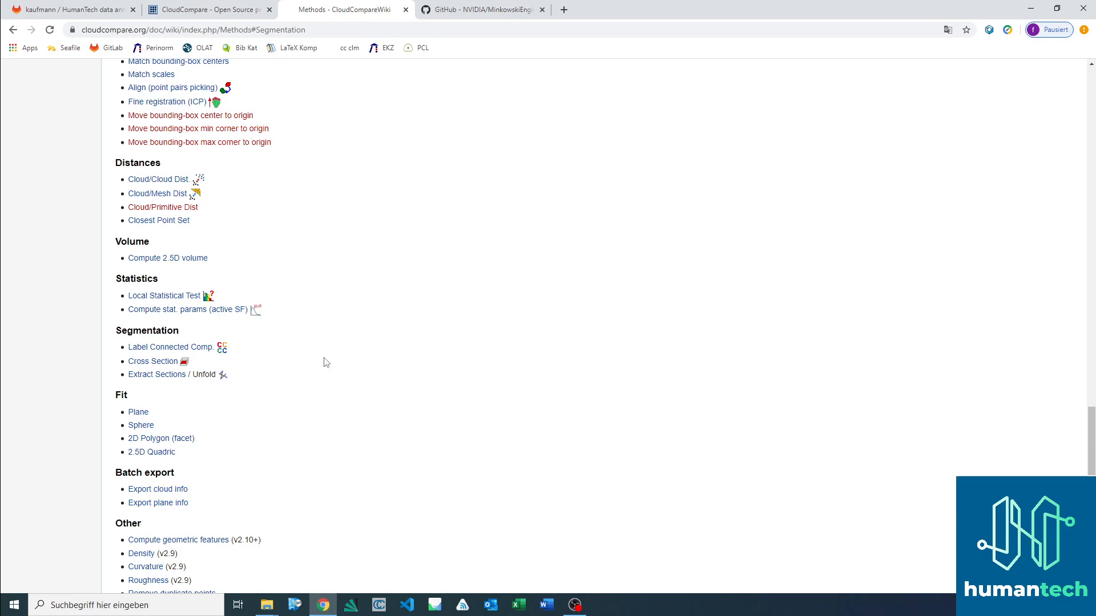
scroll(326, 363, "up", 1)
scroll(326, 363, "up", 4)
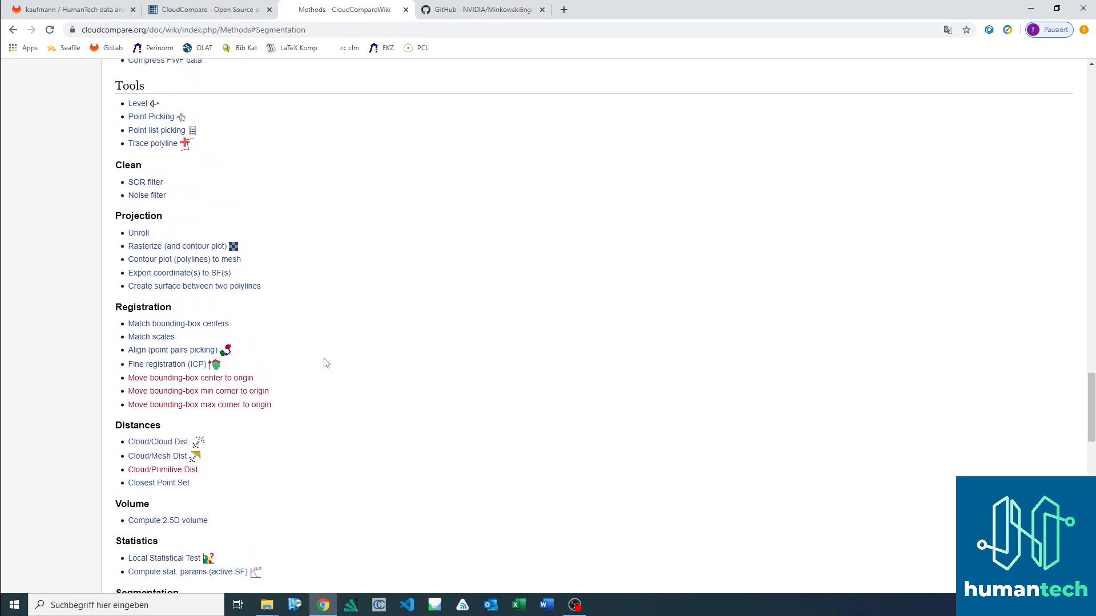
Step: Switch to CloudCompare and open raw.ply from the pointcloud_annotation_tutorial folder, applying the proposed PLY property assignments to all
left_click(380, 605)
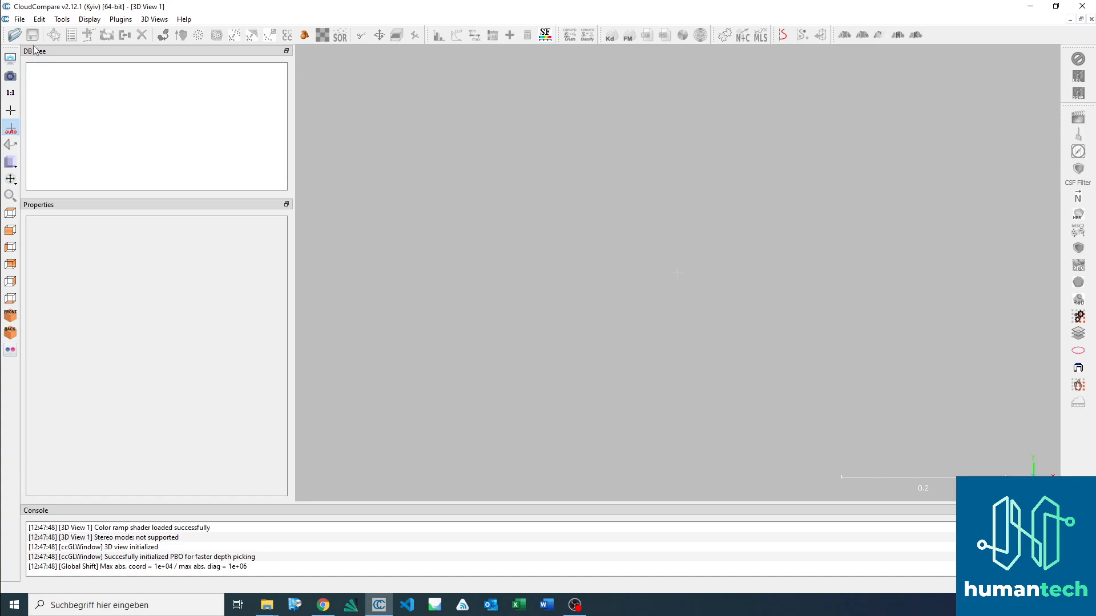
left_click(14, 36)
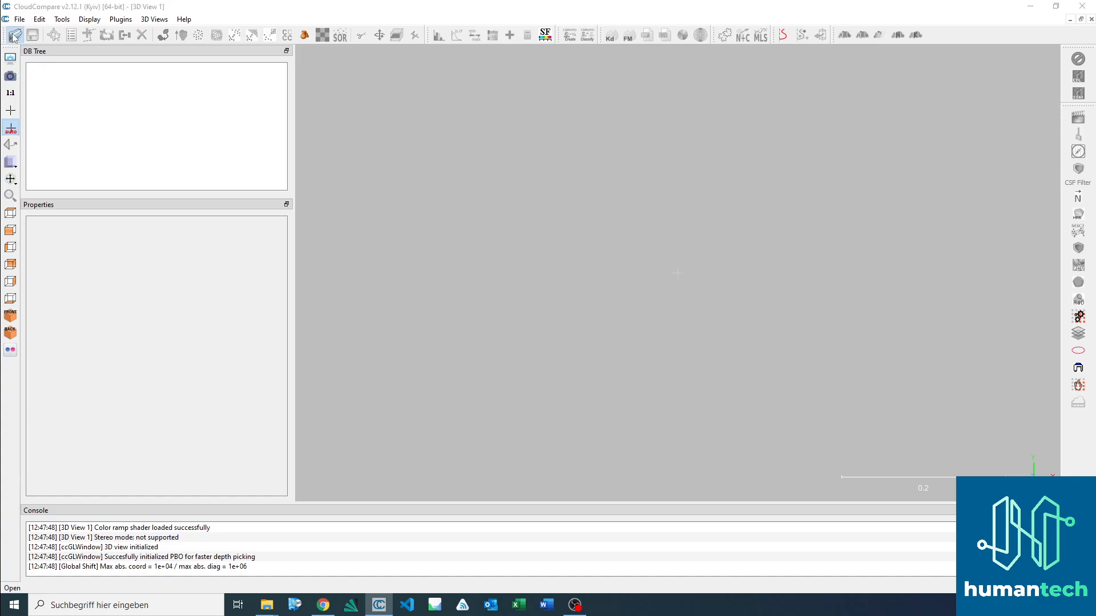
left_click(189, 121)
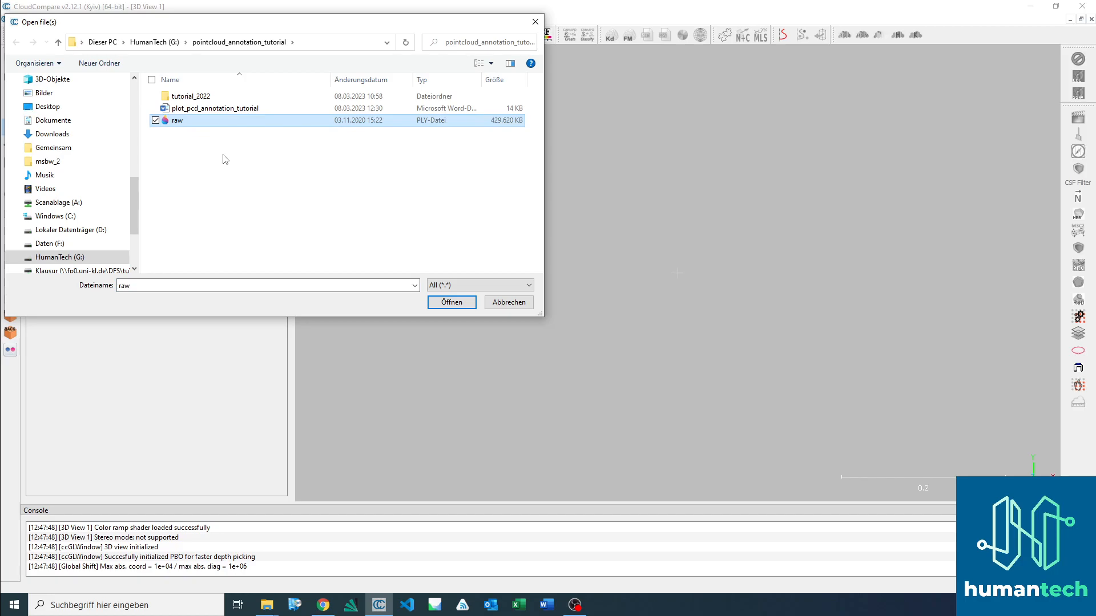
double_click(222, 121)
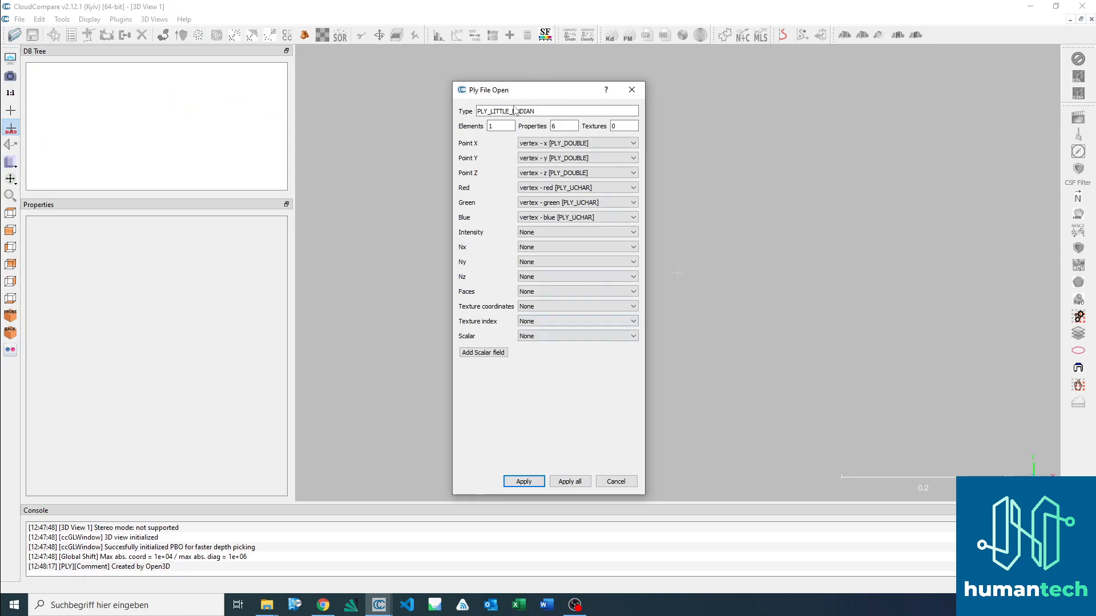
left_click(570, 482)
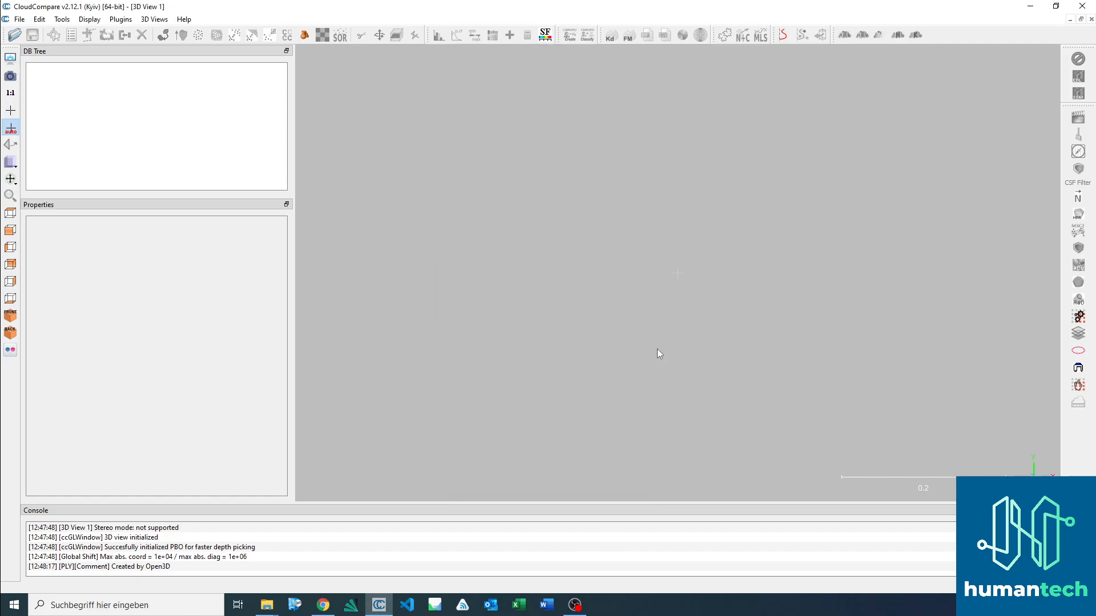
Step: Inspect the building point cloud from several sides and view the properties of the raw cloud
left_click_drag(605, 339, 707, 359)
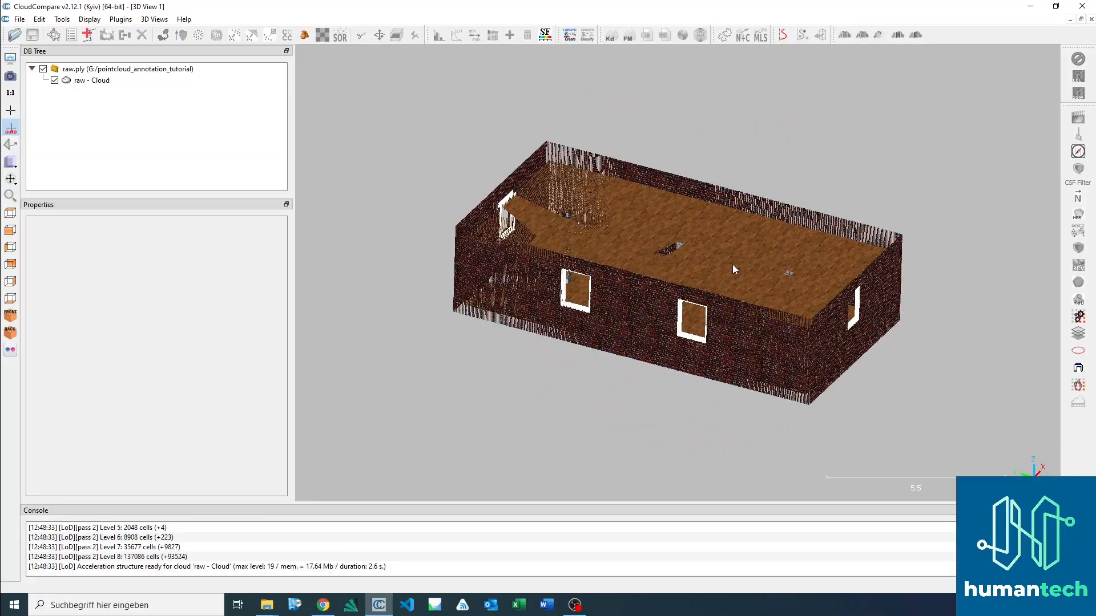
scroll(716, 252, "up", 4)
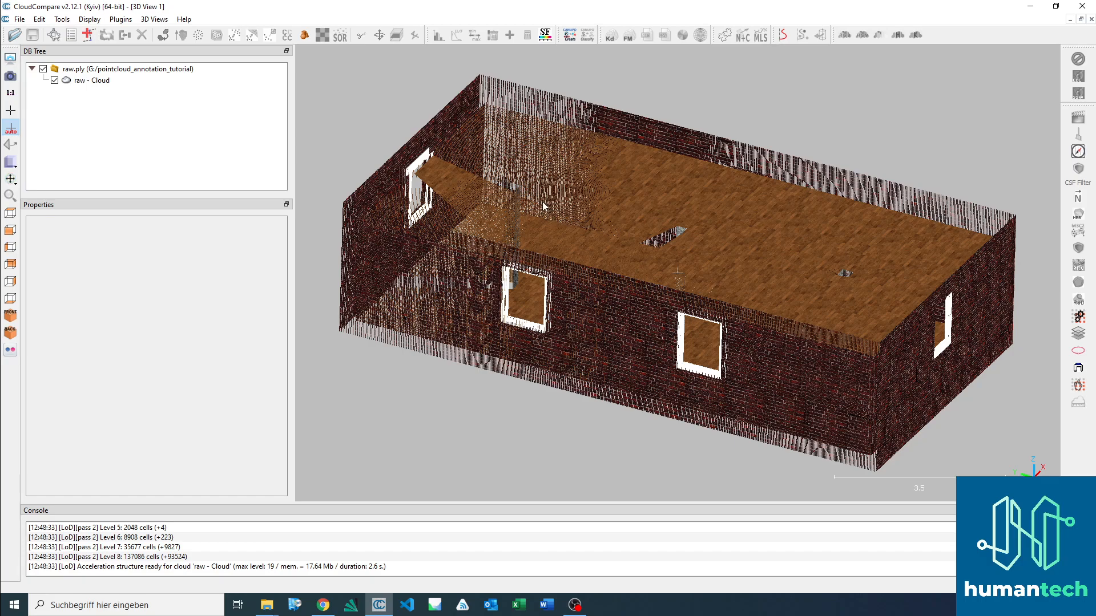
mouse_move(583, 196)
left_mouse_down()
mouse_move(641, 253)
mouse_move(624, 259)
mouse_move(635, 264)
left_mouse_up()
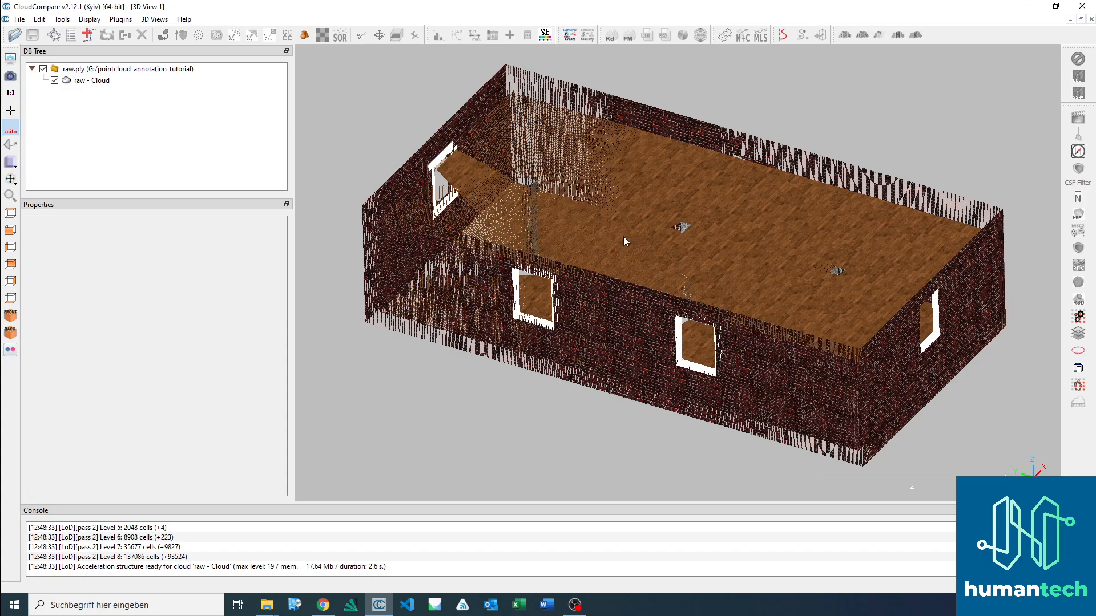
left_click_drag(673, 242, 654, 326)
mouse_move(609, 293)
right_mouse_down()
mouse_move(676, 282)
mouse_move(518, 286)
mouse_move(641, 284)
mouse_move(623, 282)
right_mouse_up()
left_click_drag(623, 282, 694, 284)
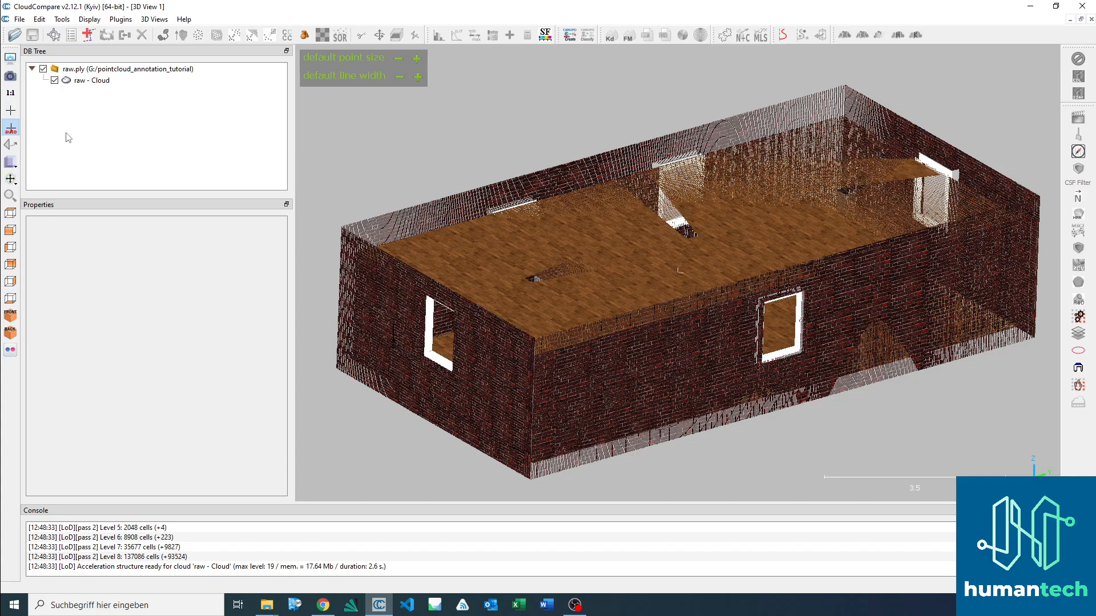
left_click(94, 80)
left_click(82, 70)
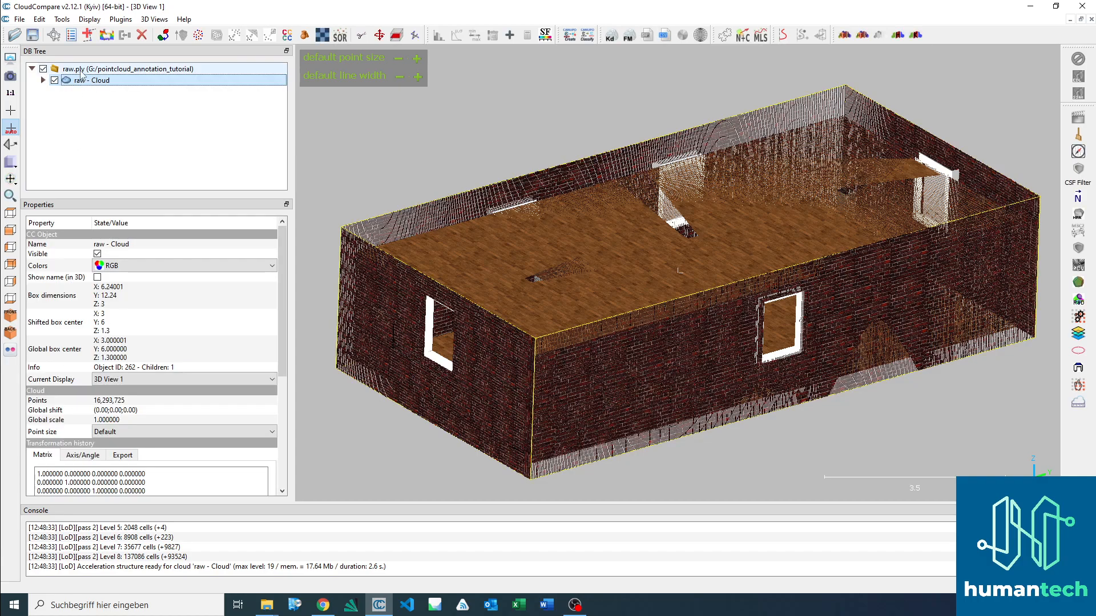
Step: Check the child entries of the raw cloud and switch its visibility off and on again
left_click(42, 80)
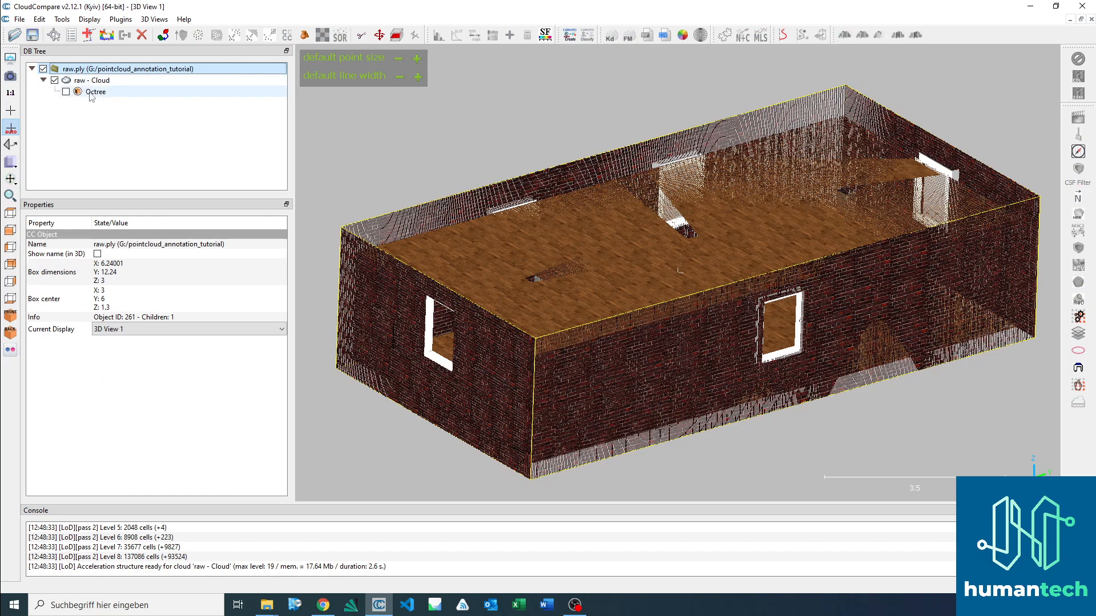
left_click(43, 80)
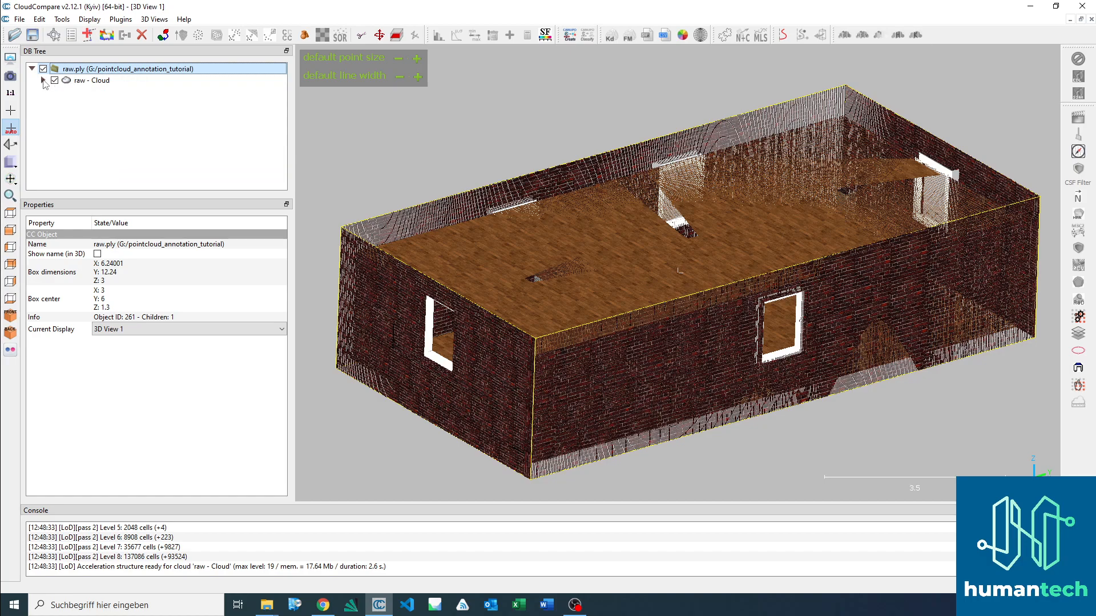
left_click(97, 83)
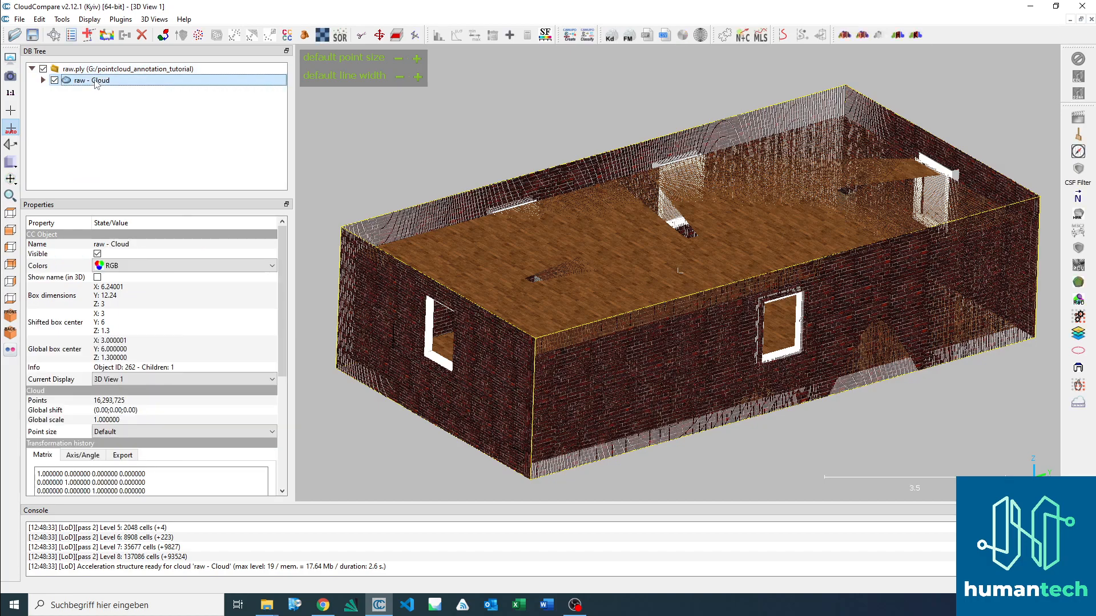
left_click(54, 81)
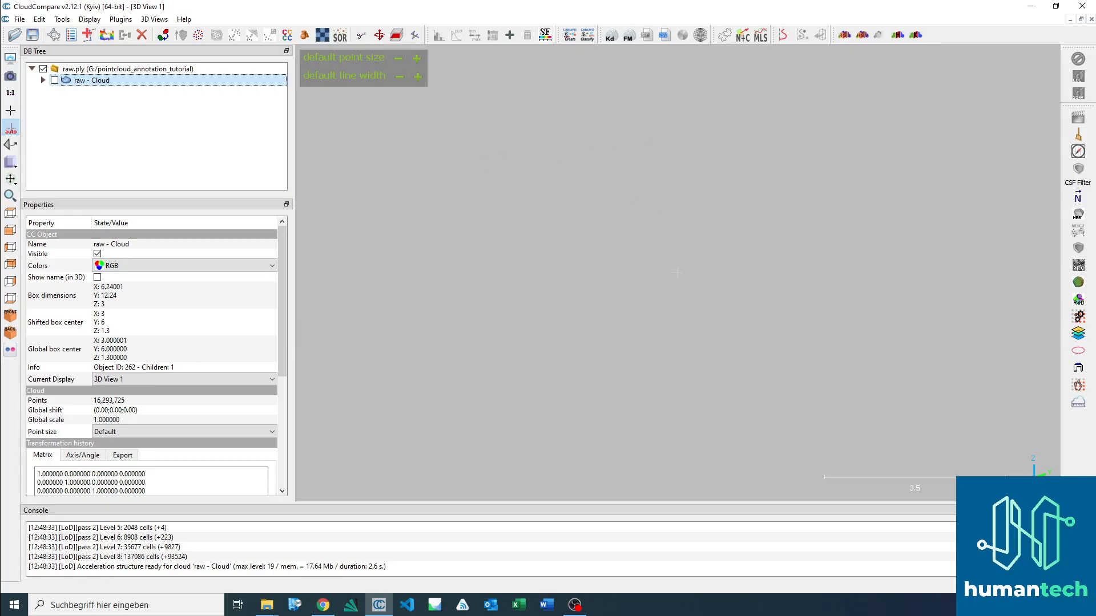
left_click(54, 81)
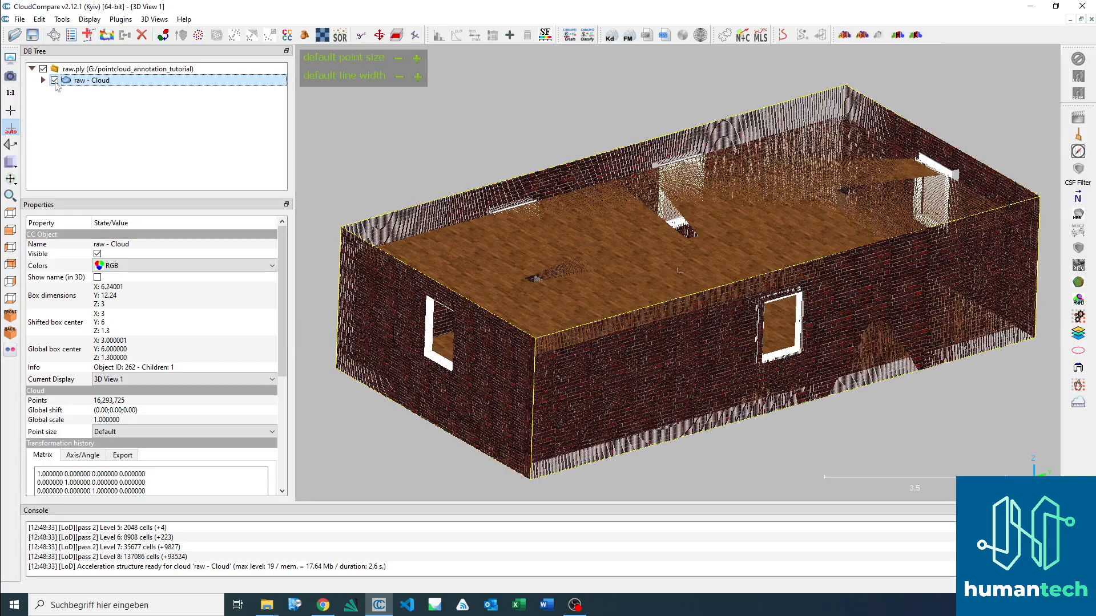
left_click(706, 225)
left_click_drag(793, 238, 806, 219)
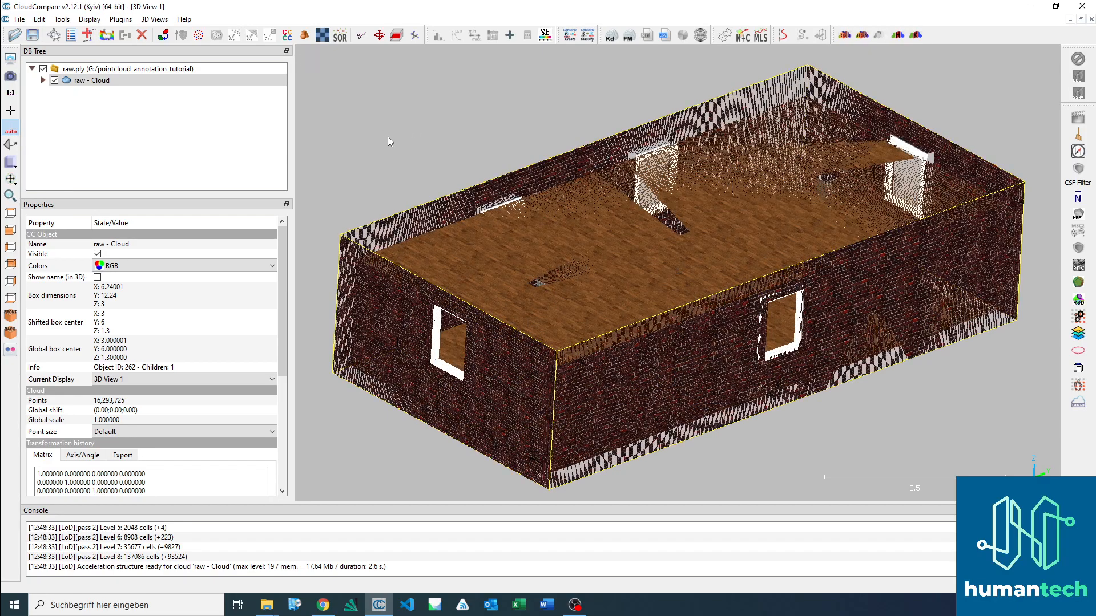
Step: Pick three points on the building's walls with Point picking to read their coordinates and colours, and close the tool
left_click(54, 37)
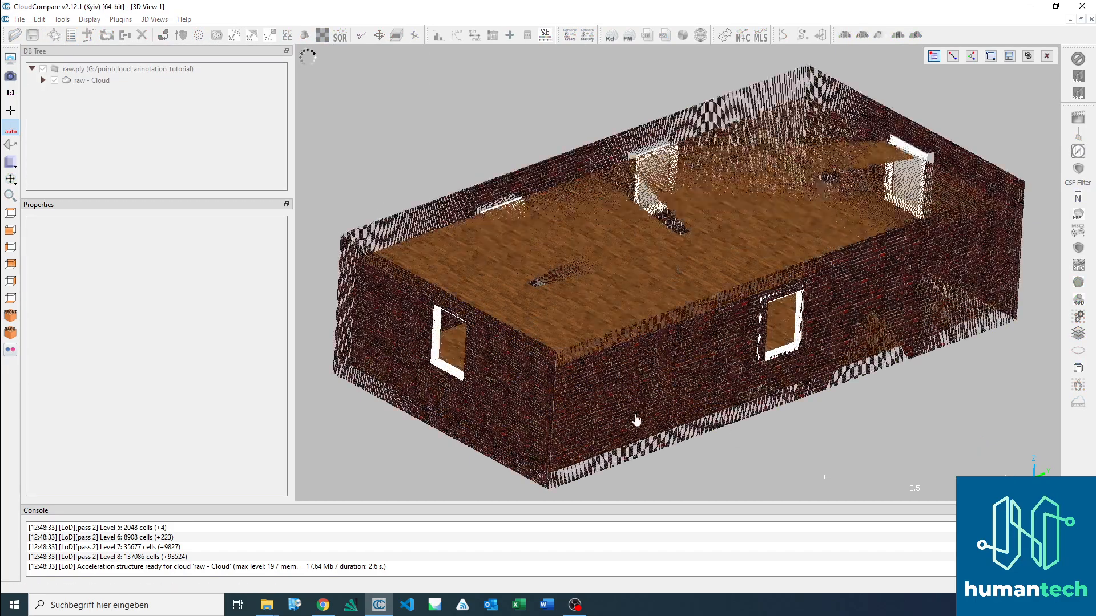
left_click(387, 226)
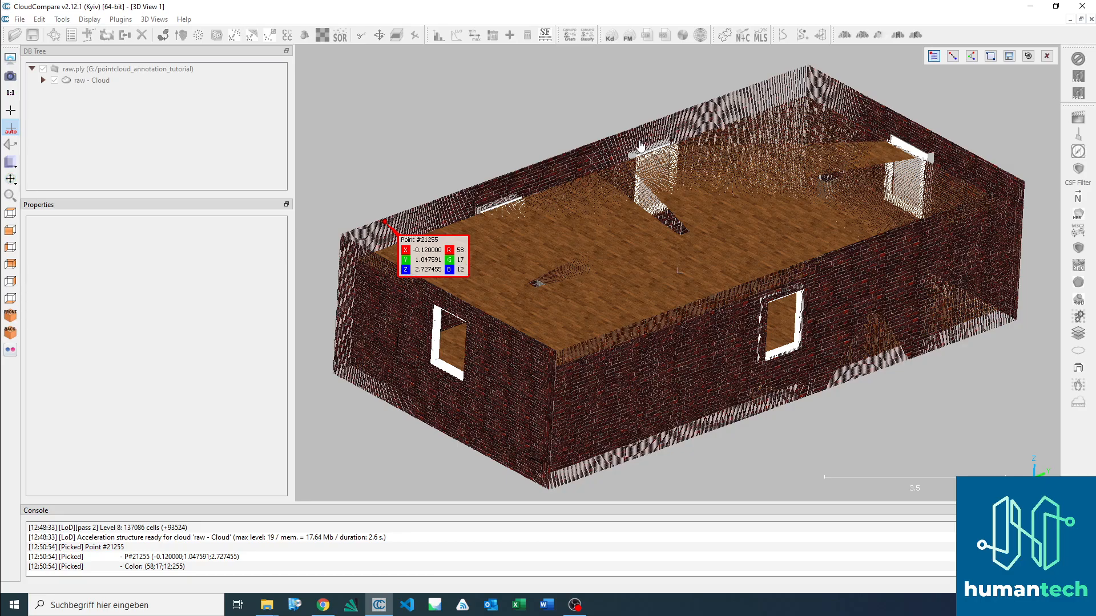
left_click(562, 166)
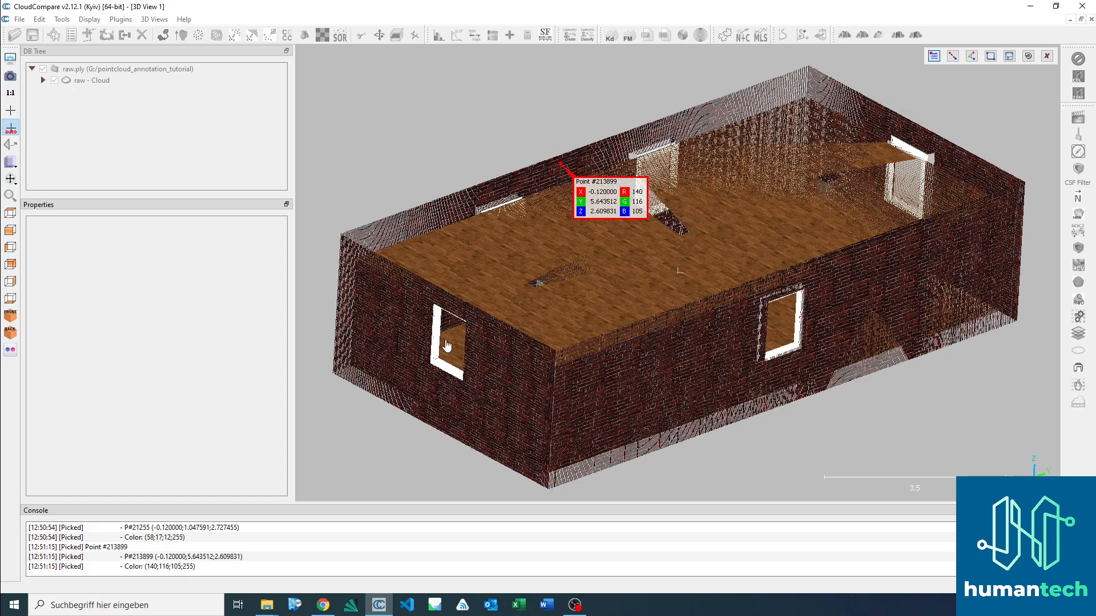
left_click(638, 445)
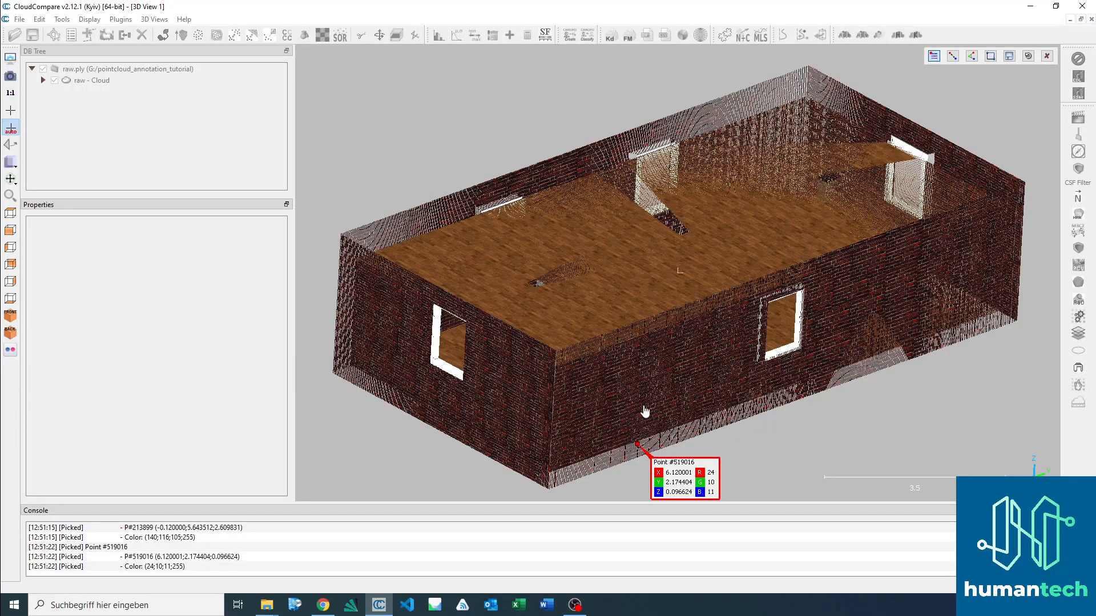
scroll(650, 385, "up", 5)
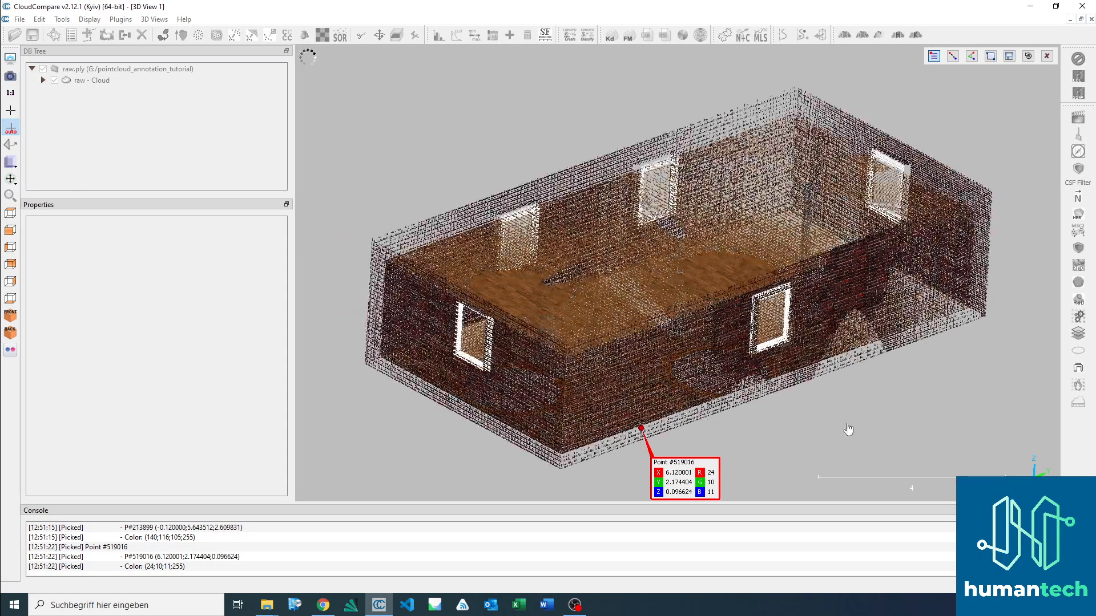
scroll(818, 427, "down", 3)
scroll(601, 306, "down", 10)
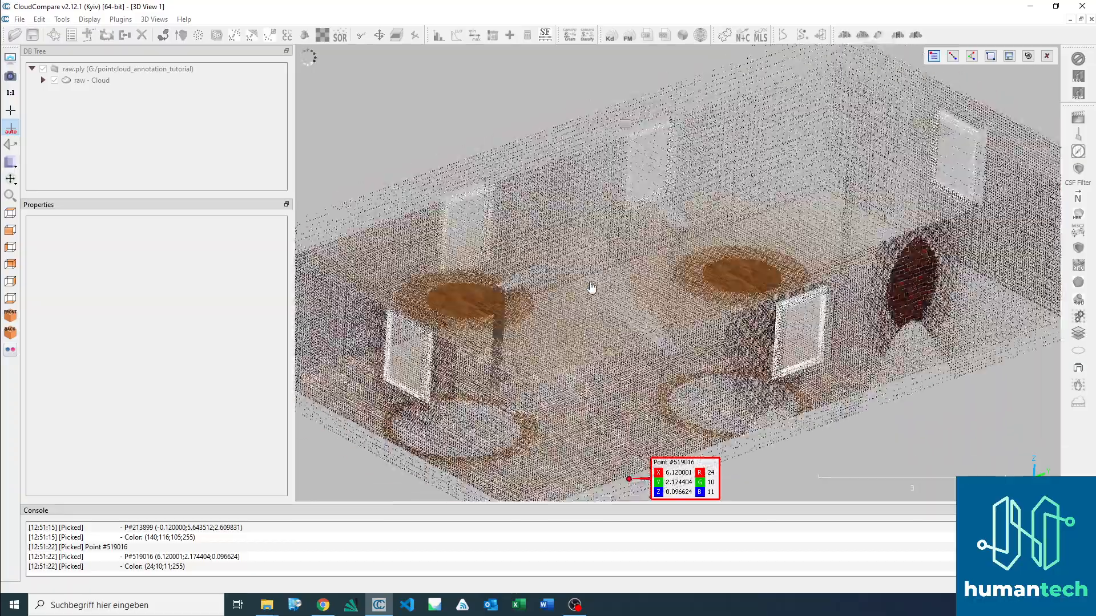
left_click(1047, 56)
Step: Start a Cross Section on the raw cloud, resize the box to about 7.15 along Y and 3.23 along Z, and shift it off the building
left_click_drag(480, 138, 443, 122)
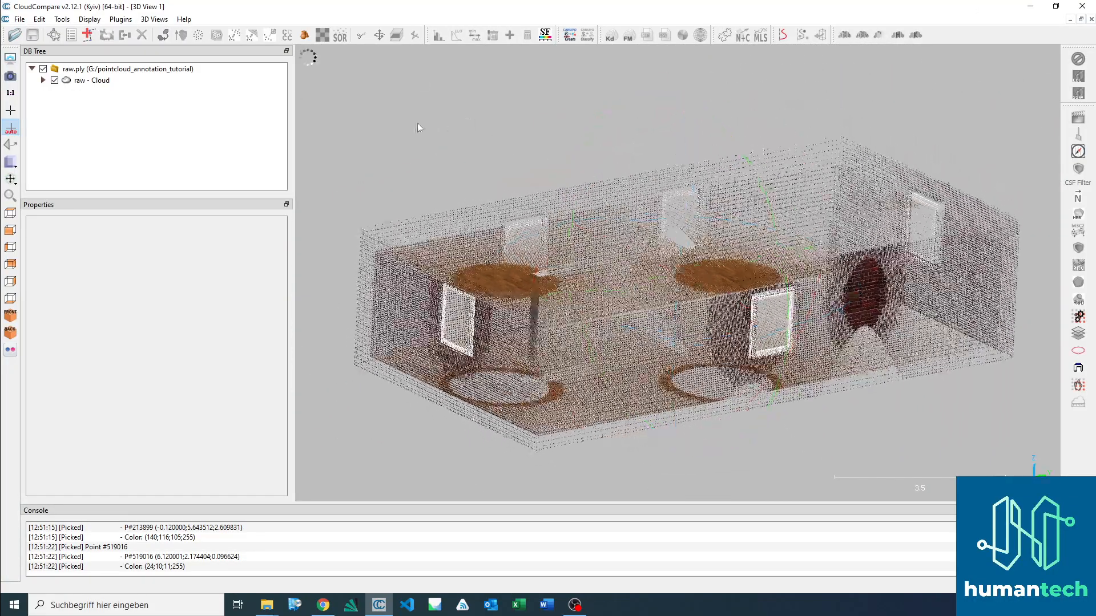
left_click(98, 82)
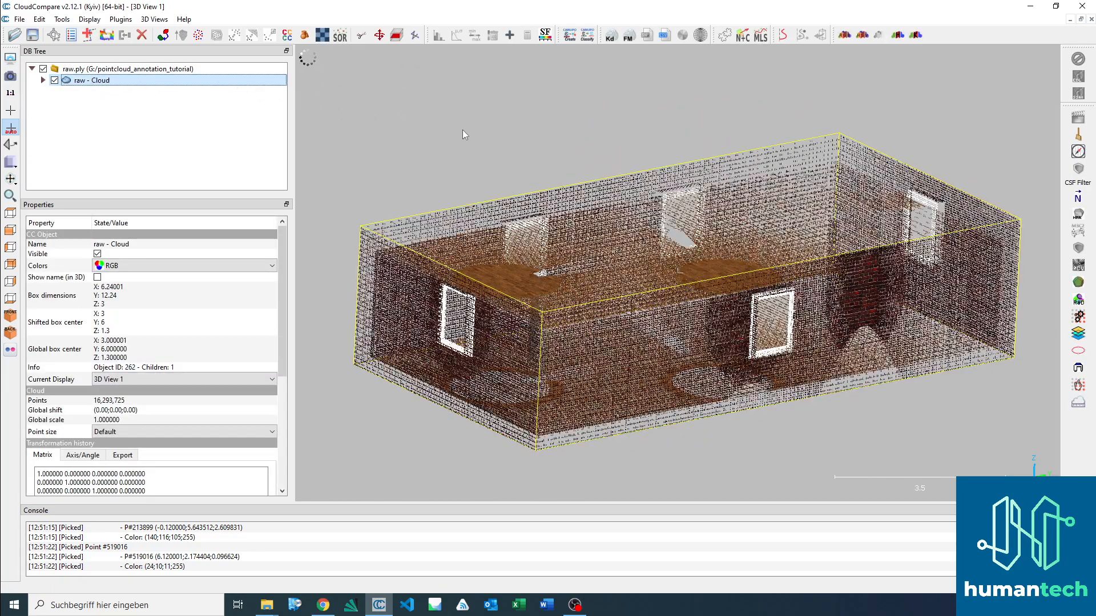
left_click(397, 36)
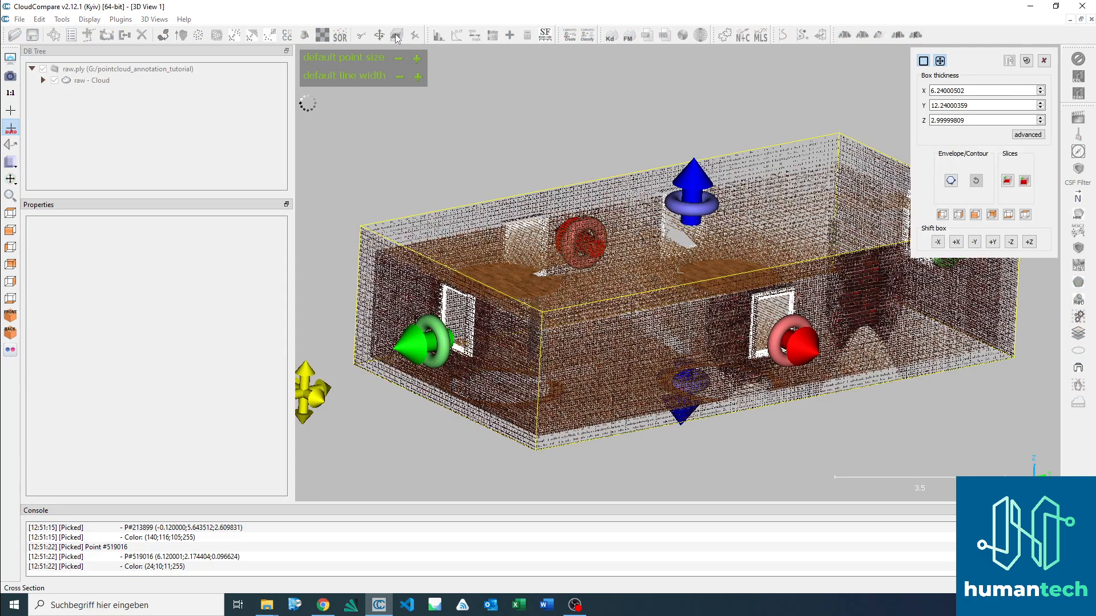
left_click_drag(407, 350, 707, 294)
scroll(446, 283, "down", 1)
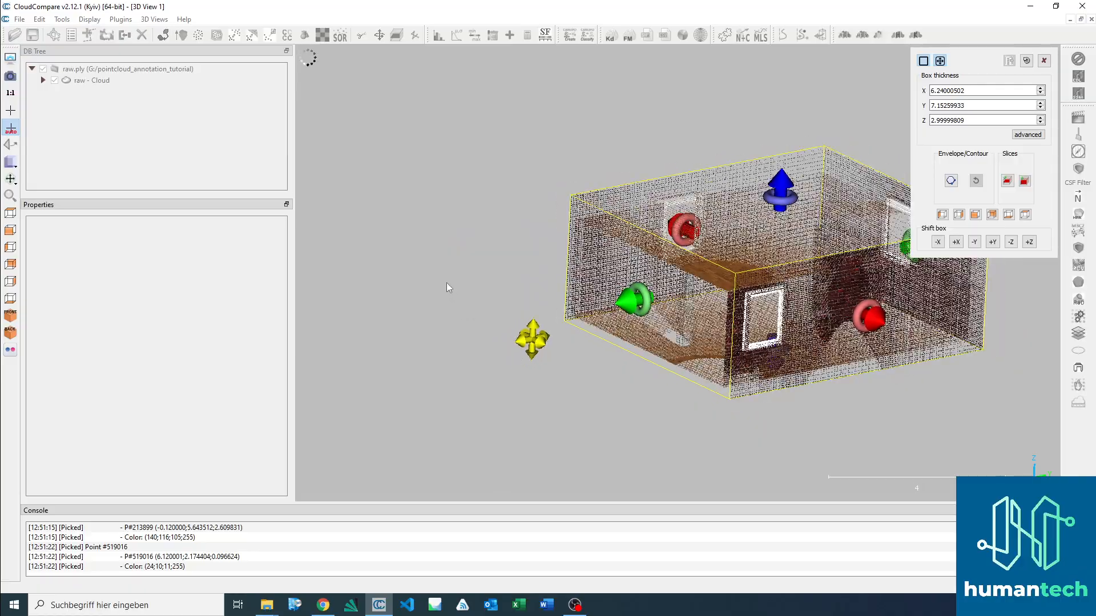
left_click_drag(782, 177, 781, 169)
scroll(912, 398, "up", 10)
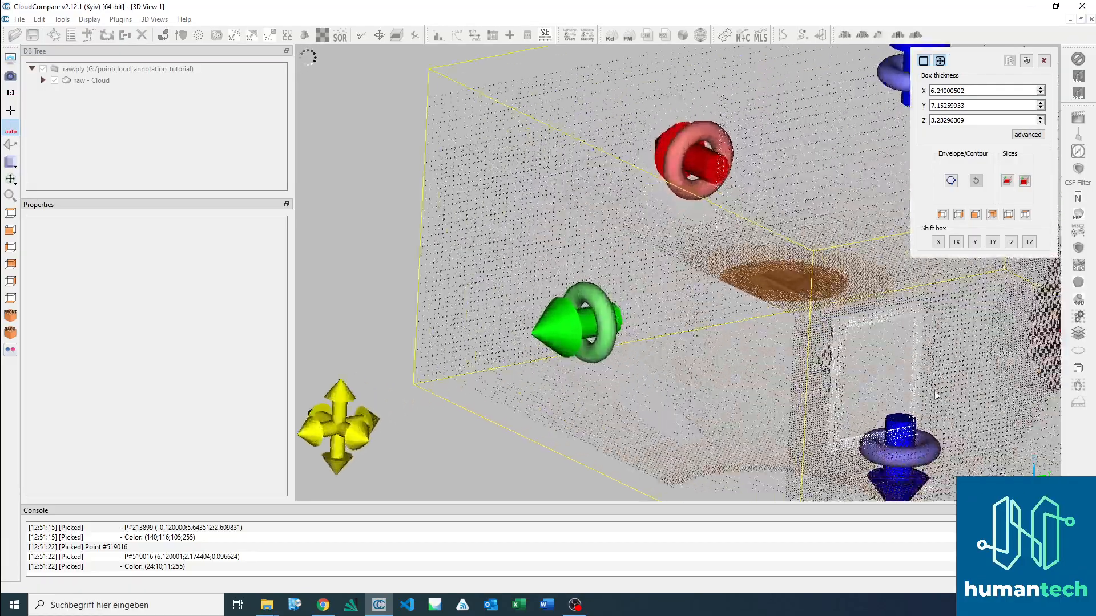
scroll(789, 342, "down", 10)
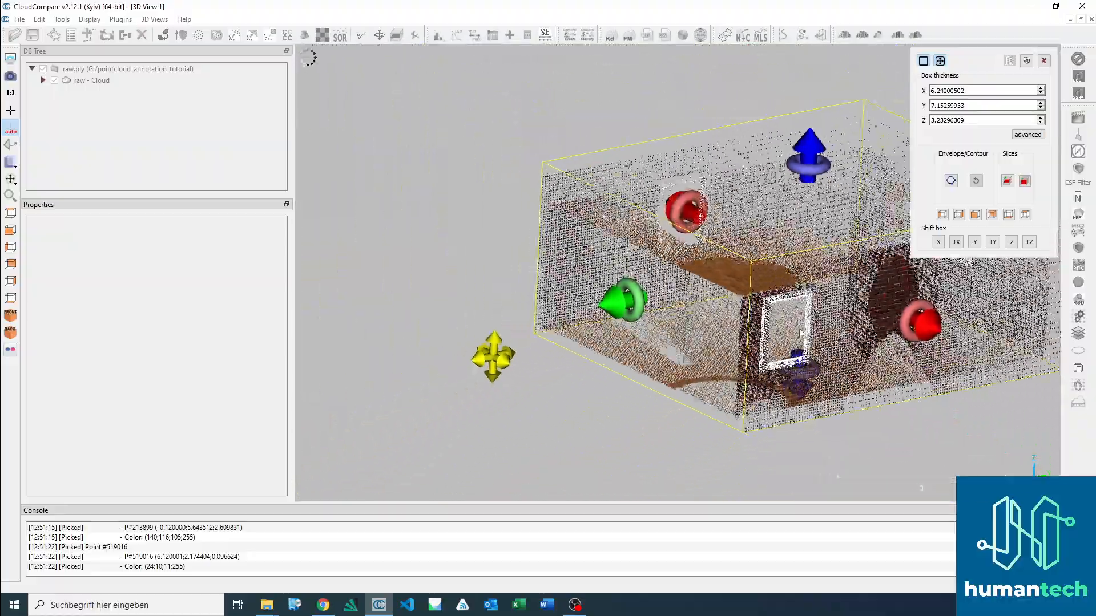
scroll(501, 302, "down", 1)
left_click_drag(352, 388, 428, 401)
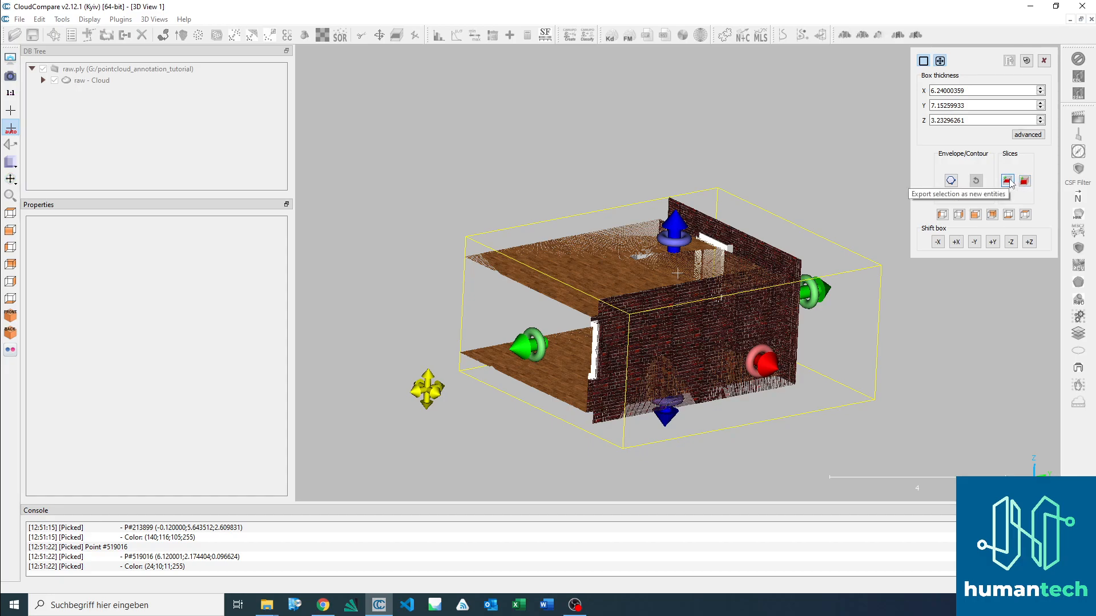
Step: Export the points inside the cross-section box as a new entity and close the Cross Section tool
left_click(1008, 181)
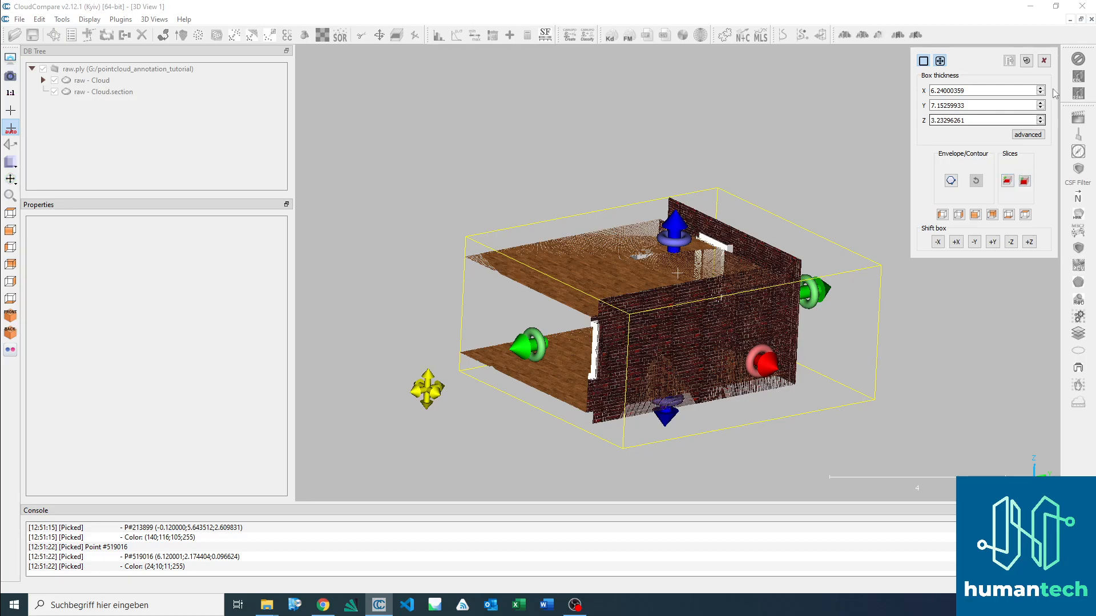
left_click(1044, 61)
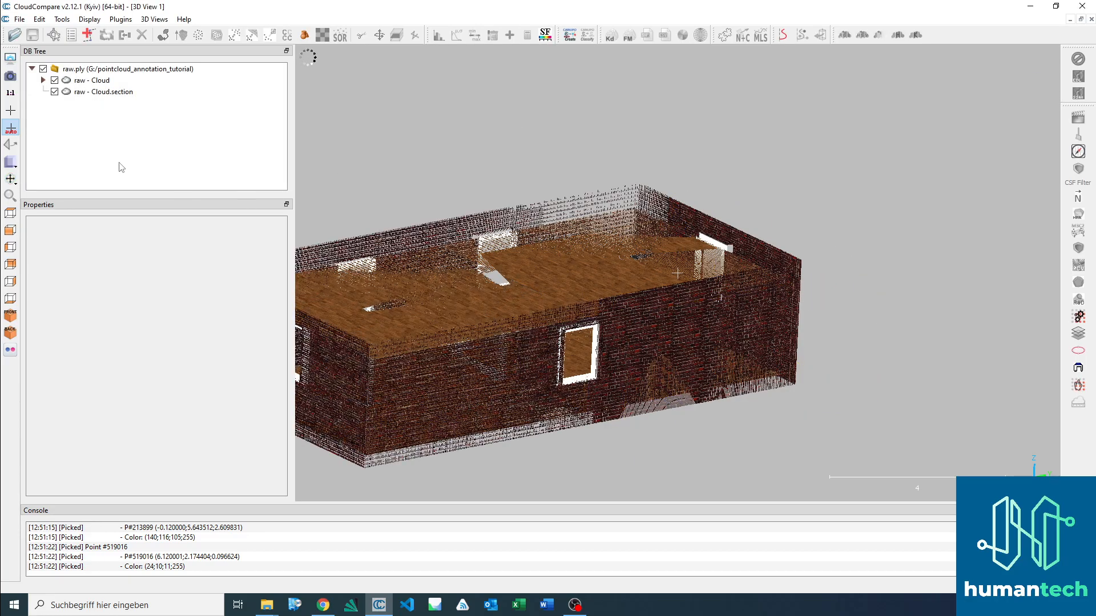
scroll(434, 249, "down", 2)
scroll(444, 279, "up", 9)
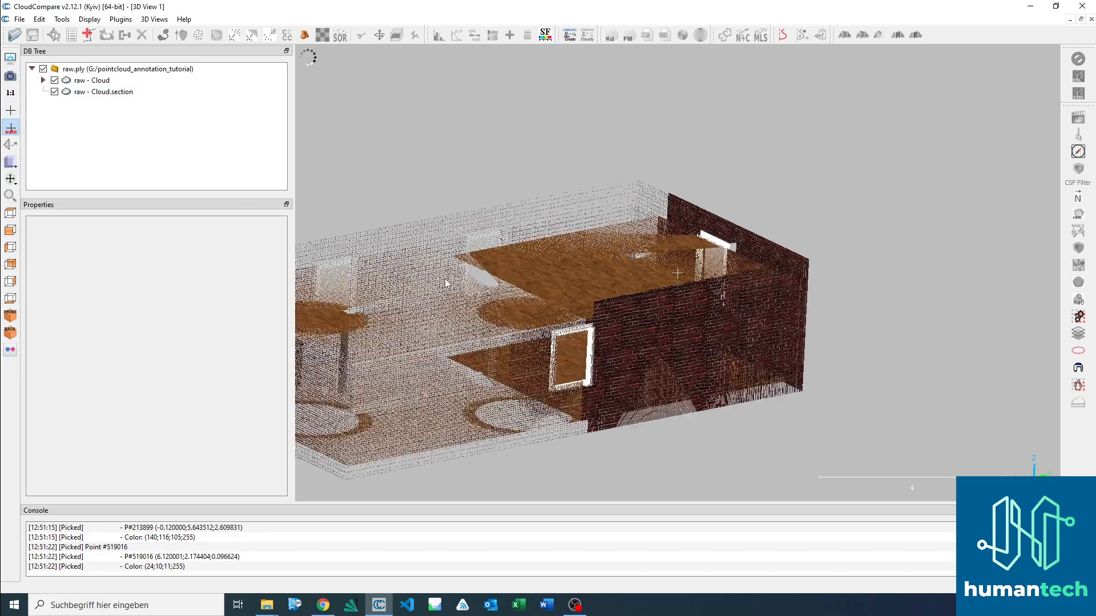
scroll(432, 272, "down", 4)
scroll(430, 272, "down", 2)
right_click_drag(428, 274, 551, 239)
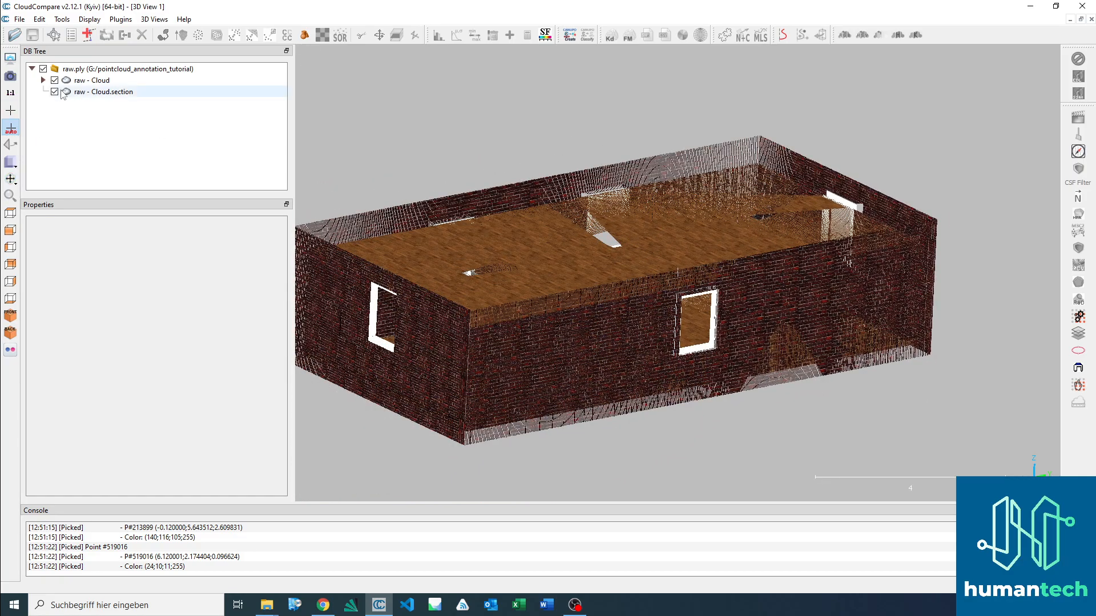
Step: Isolate the section cloud to inspect its properties, and return to showing only the raw cloud
left_click(55, 81)
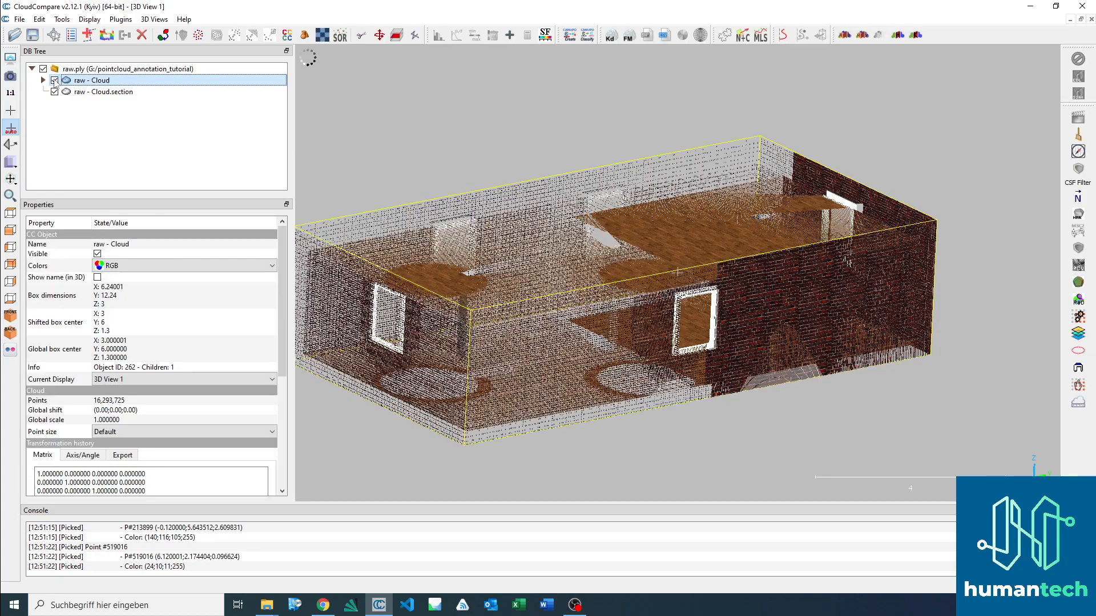
left_click(104, 93)
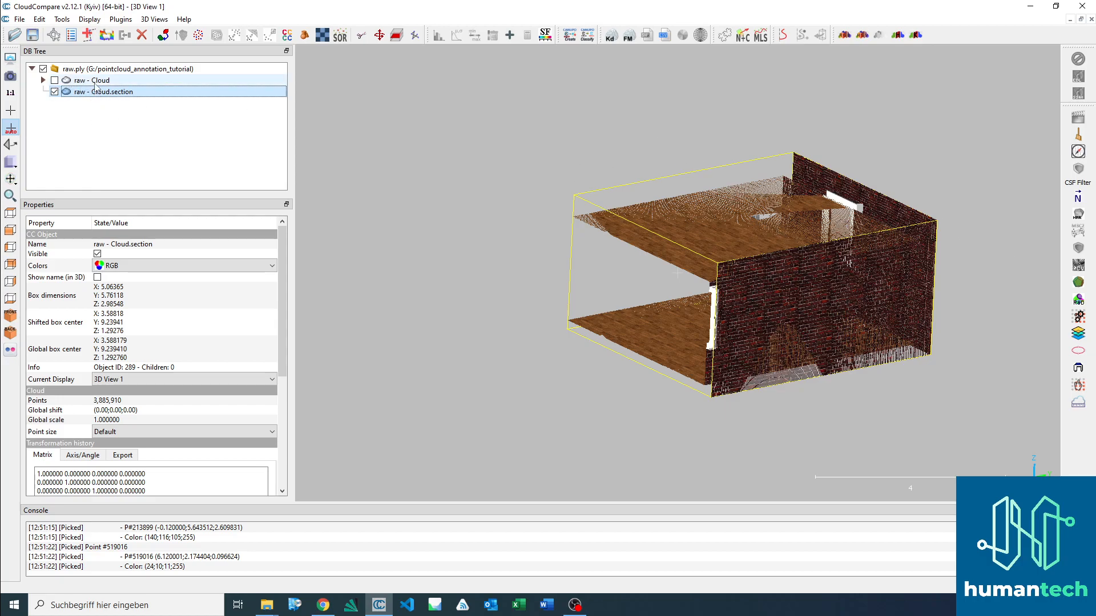
left_click(67, 82)
left_click(54, 81)
left_click(54, 92)
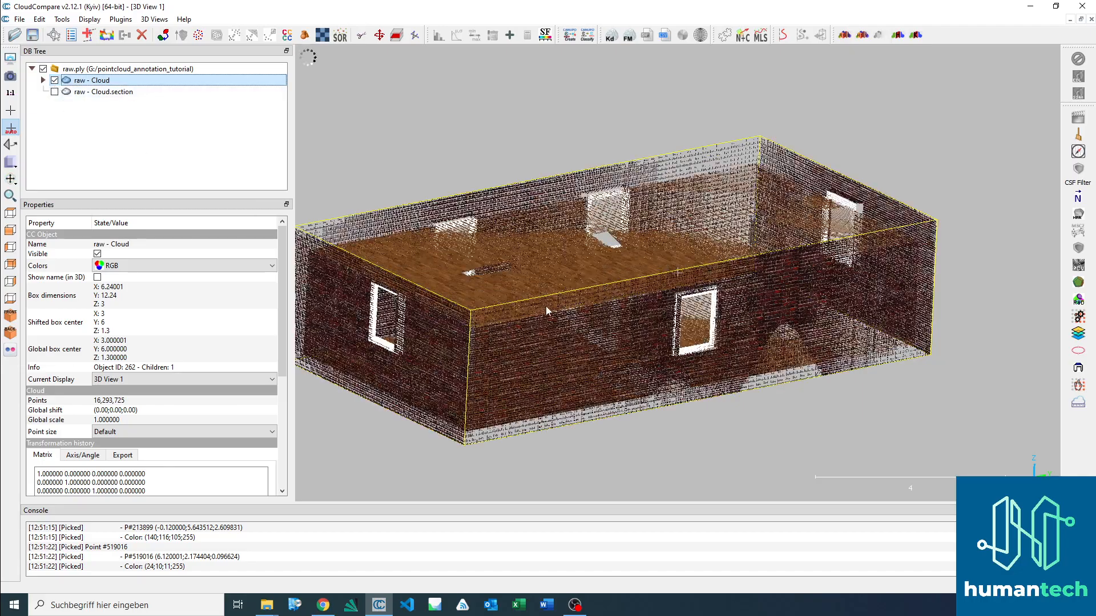
right_click_drag(631, 275, 703, 290)
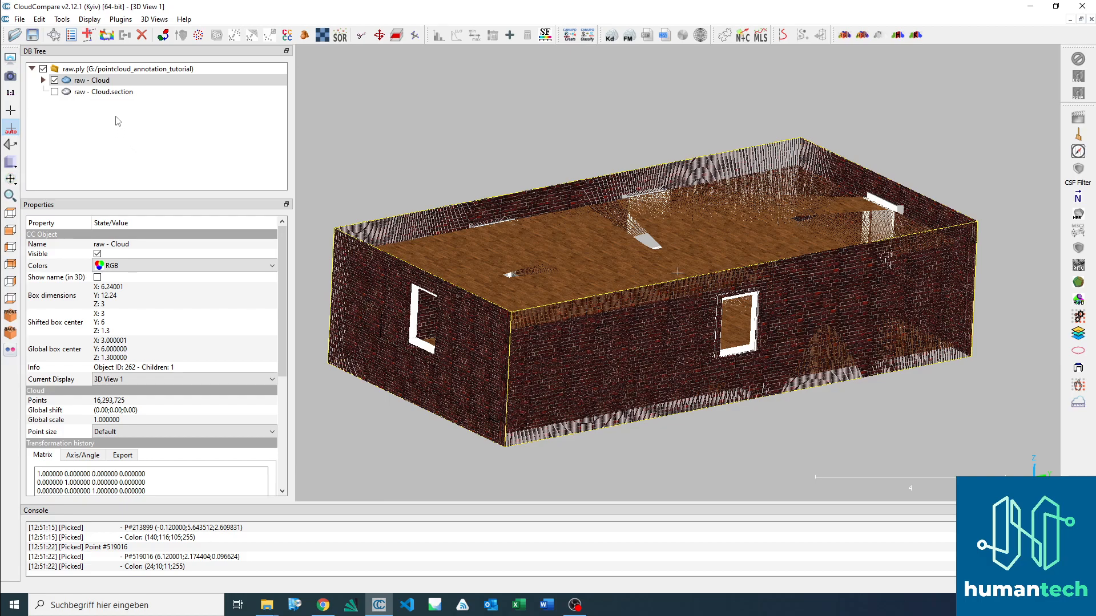
Step: Compare the section with the raw cloud by toggling their visibility, ending with only the raw cloud shown
left_click(54, 92)
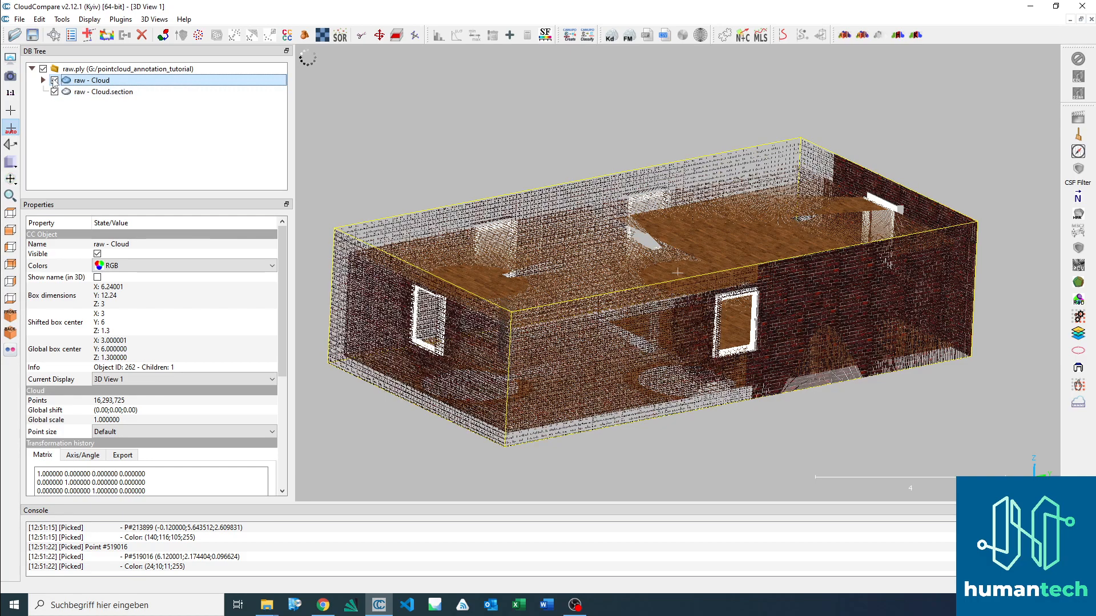
left_click(54, 80)
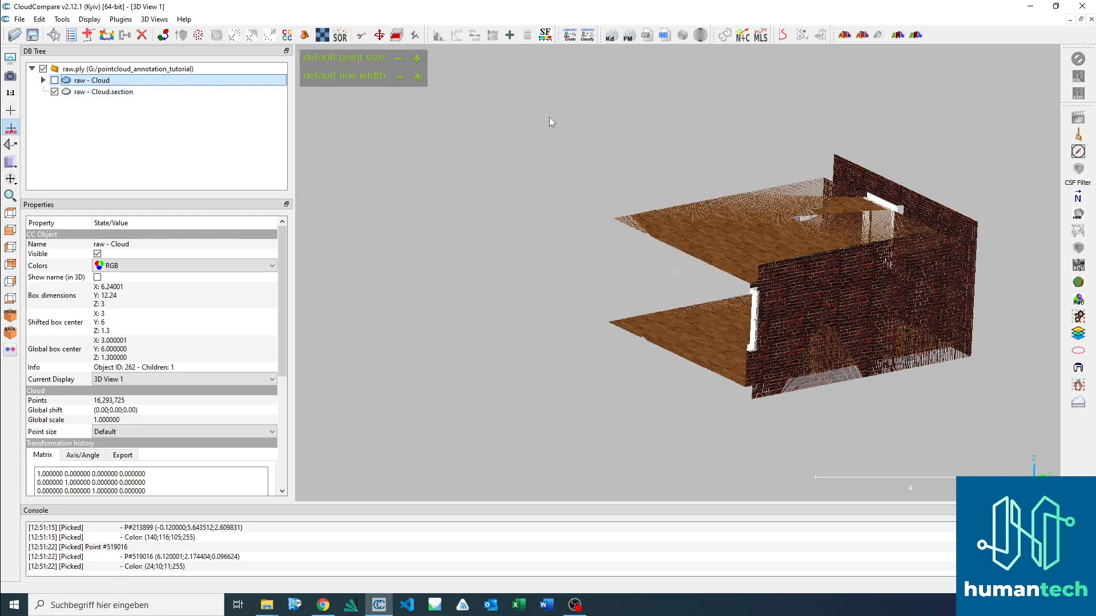
left_click(54, 92)
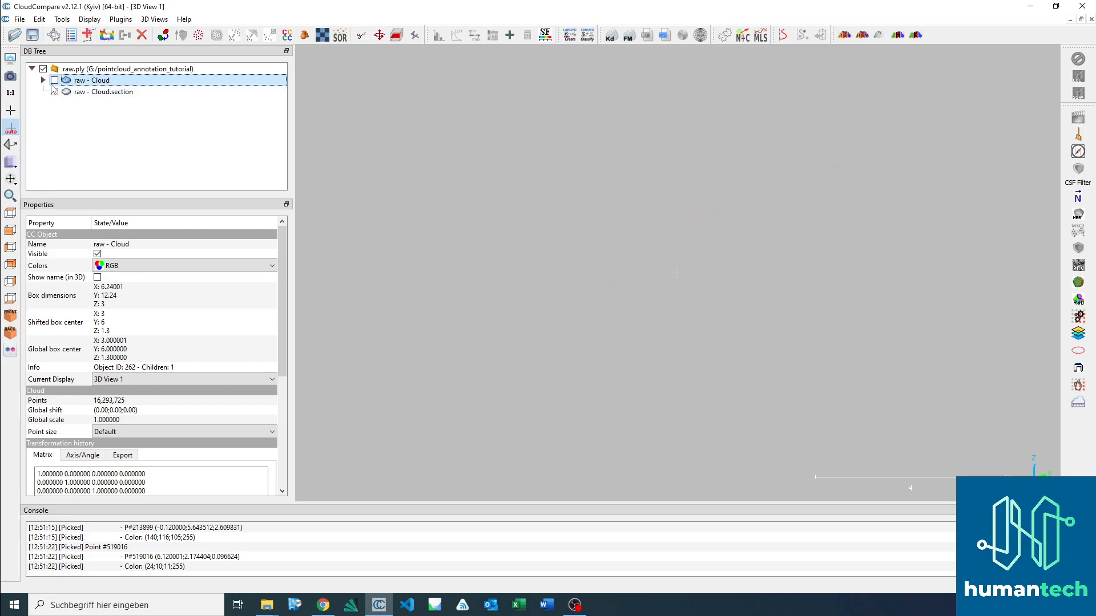
left_click(55, 80)
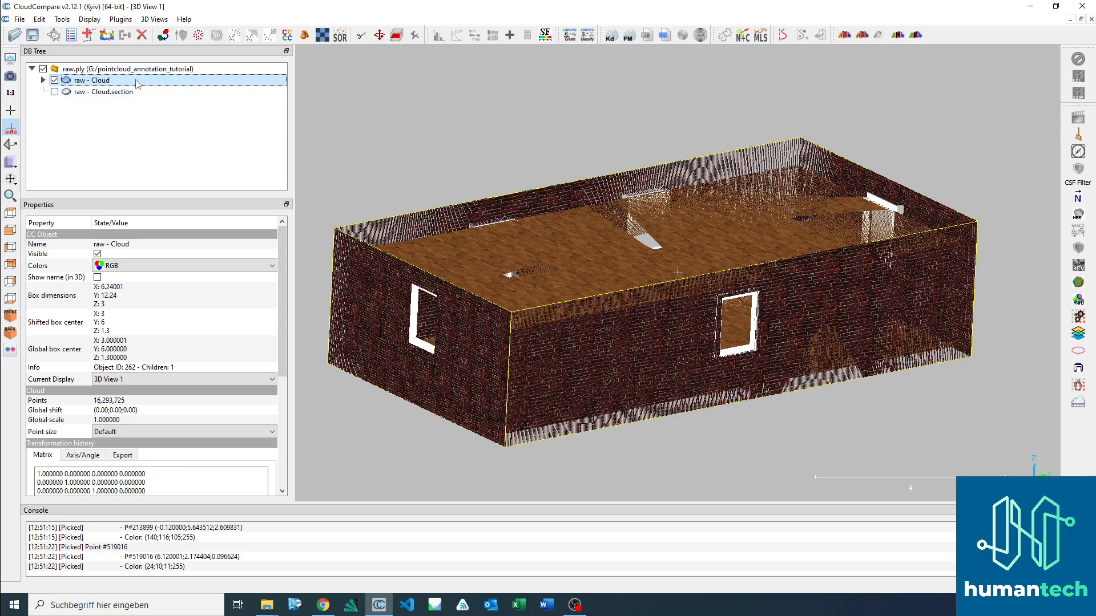
Step: Segment the raw cloud with a polygonal selection around the window on the long front wall, keeping the points inside
left_click(361, 36)
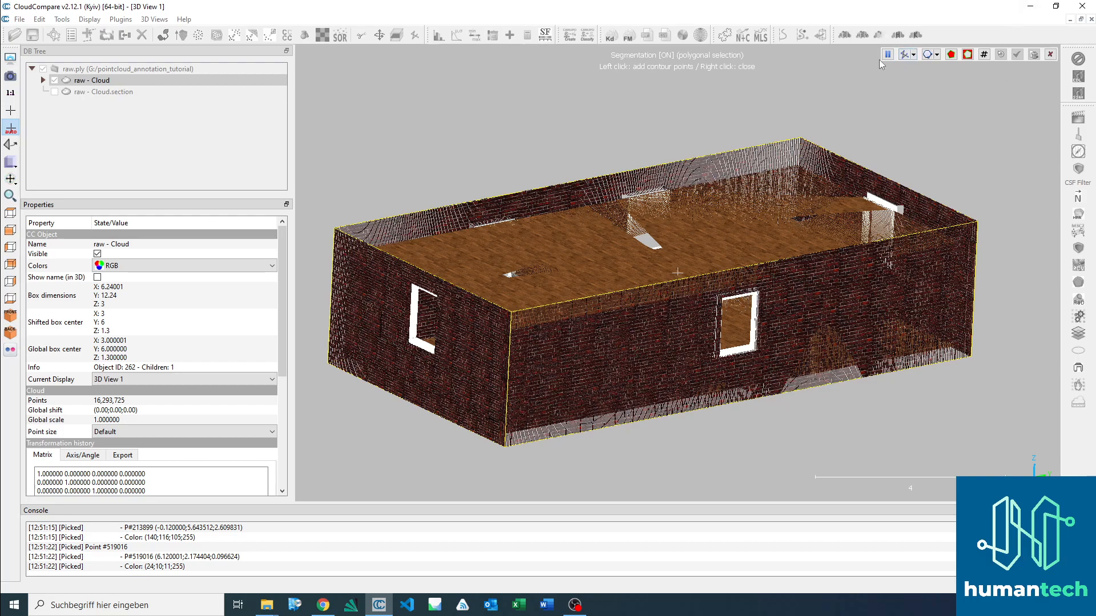
left_click(937, 54)
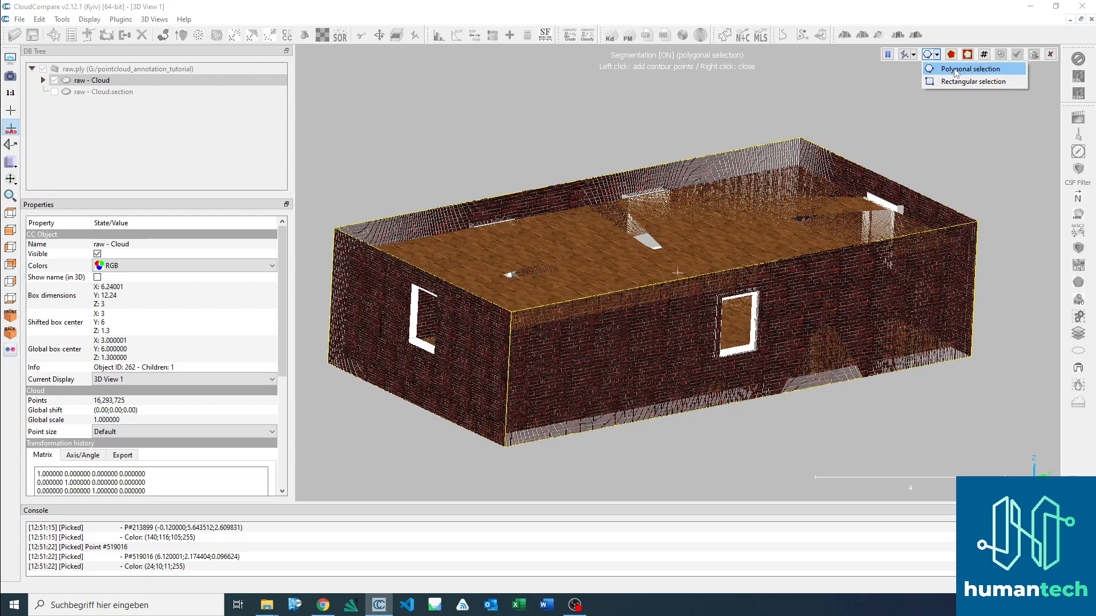
left_click(953, 71)
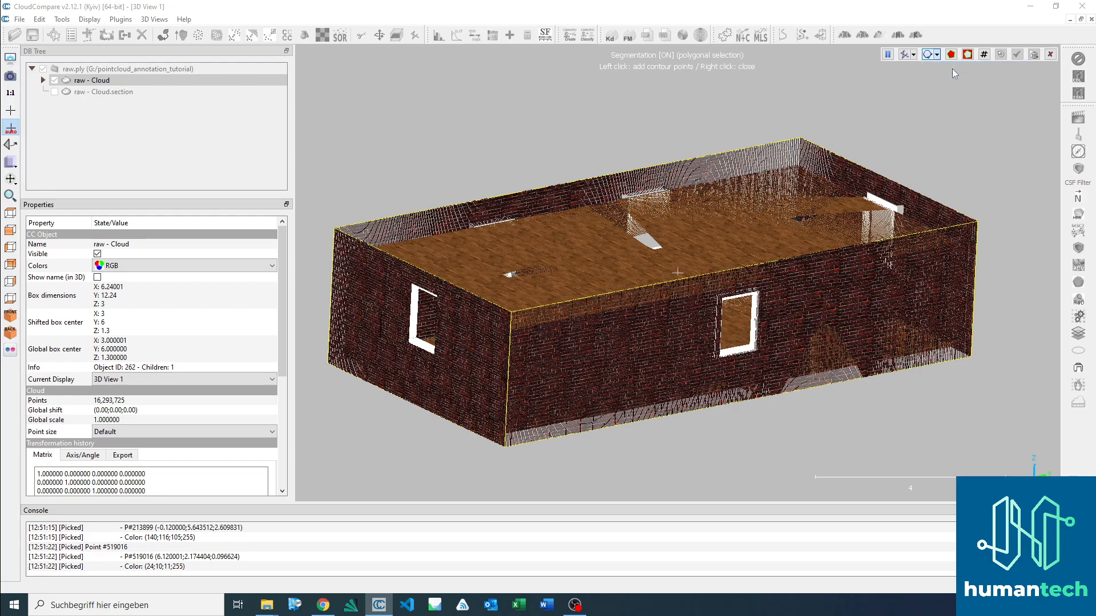
left_click(703, 289)
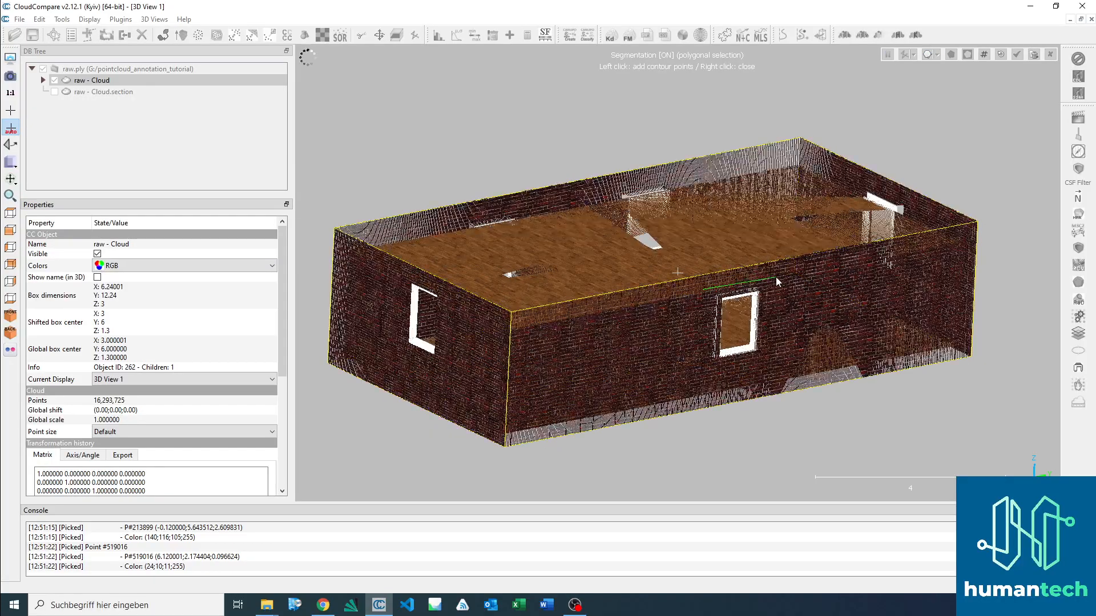
left_click(773, 278)
left_click(771, 361)
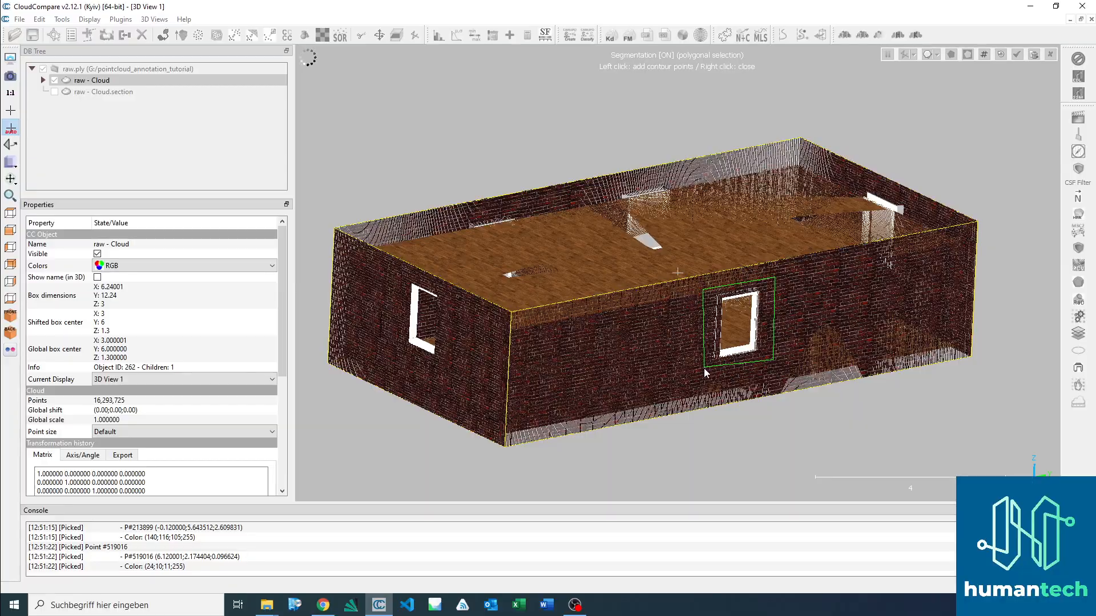
left_click(703, 366)
right_click(694, 330)
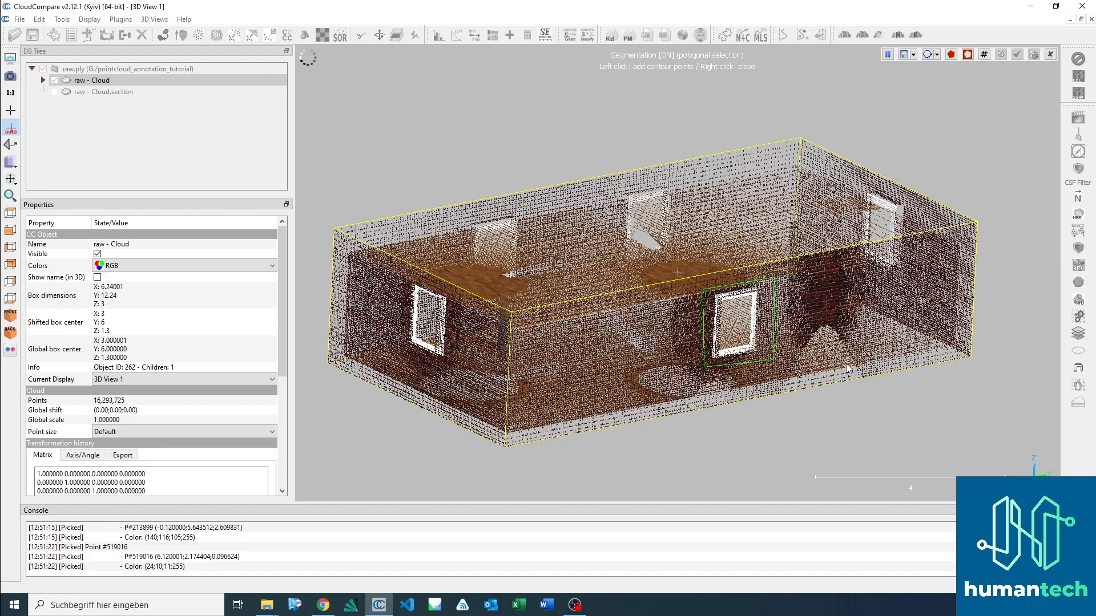
right_click(745, 326)
Step: Trim the kept points with a four-corner polygon along the window frame's outer edge, keeping only the points inside
scroll(797, 337, "up", 3)
left_click_drag(797, 337, 739, 226)
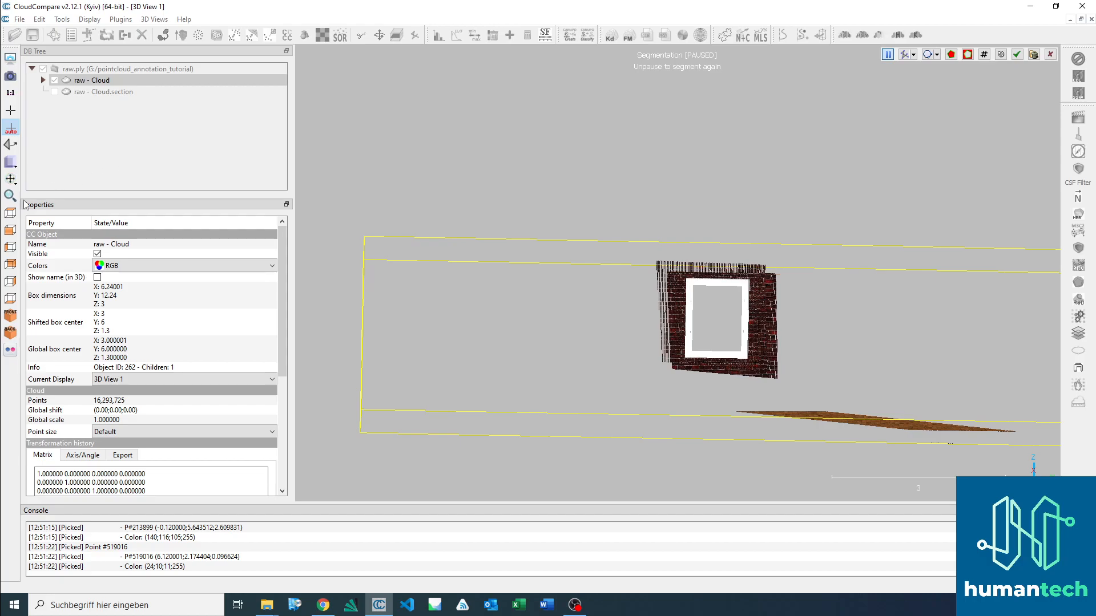
left_click_drag(777, 238, 706, 288)
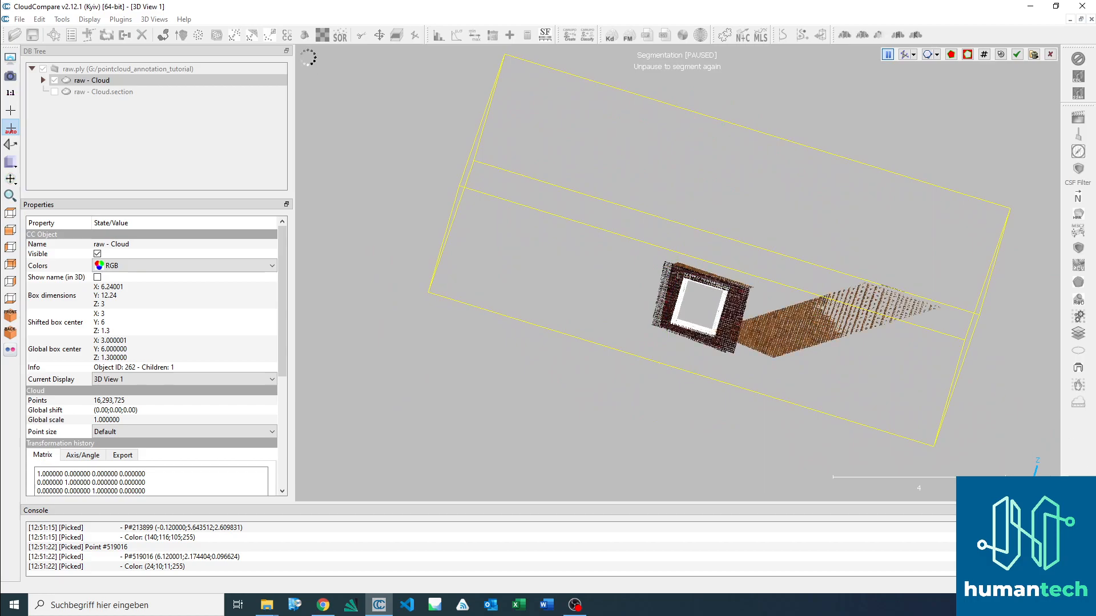
left_click(11, 232)
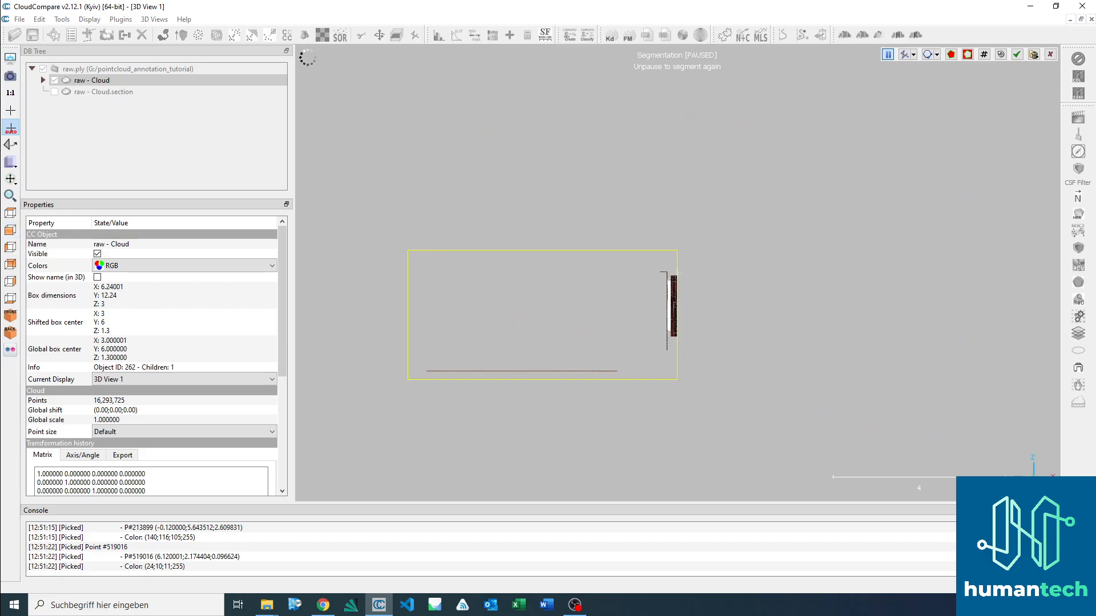
left_click(10, 248)
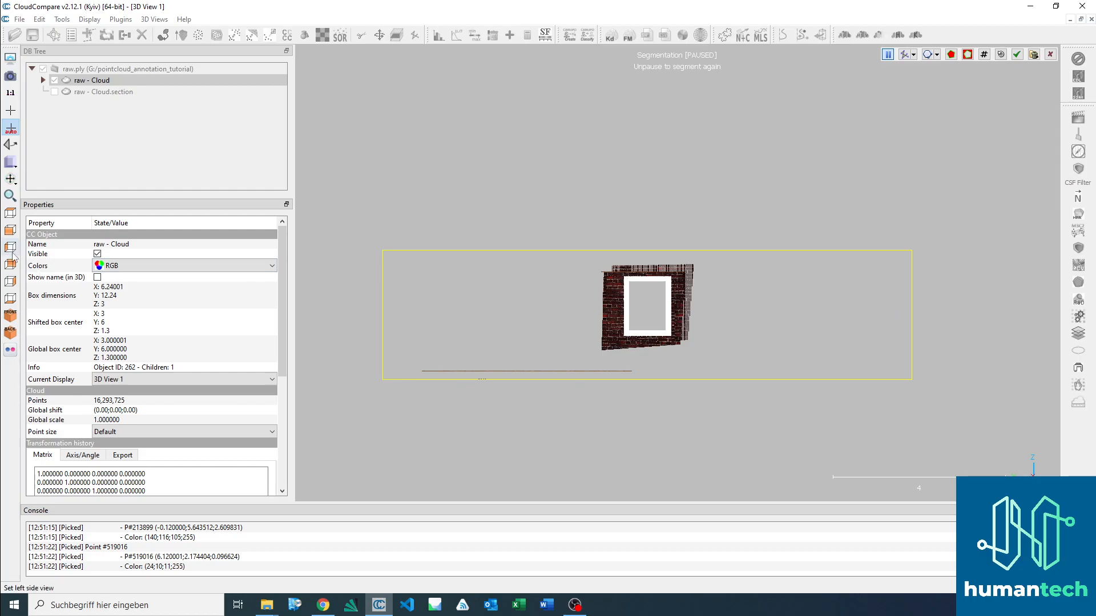
scroll(736, 335, "up", 5)
scroll(656, 342, "up", 2)
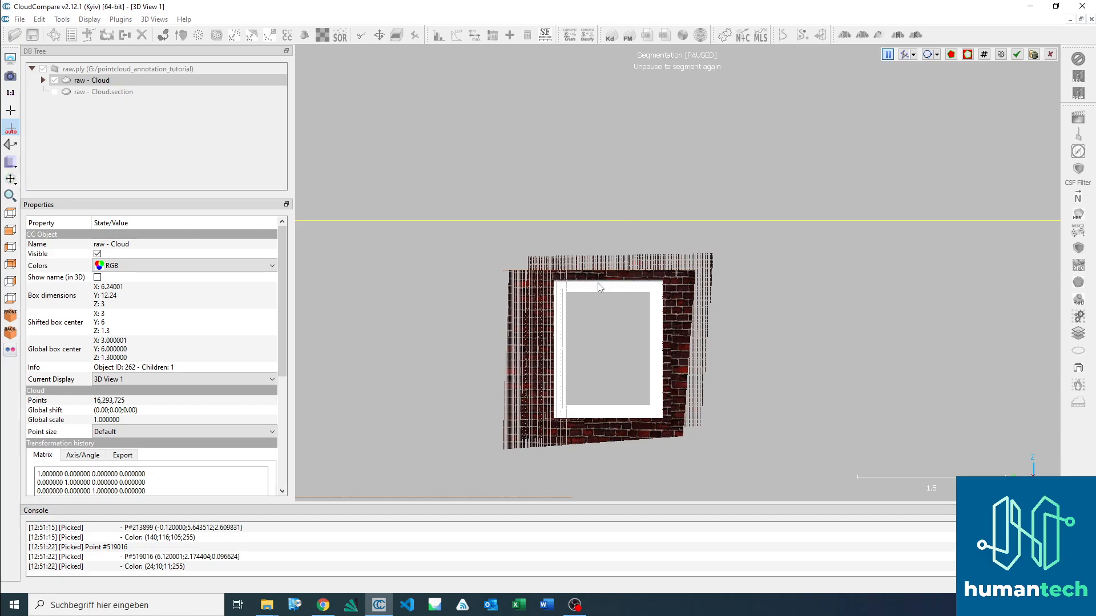
key("space")
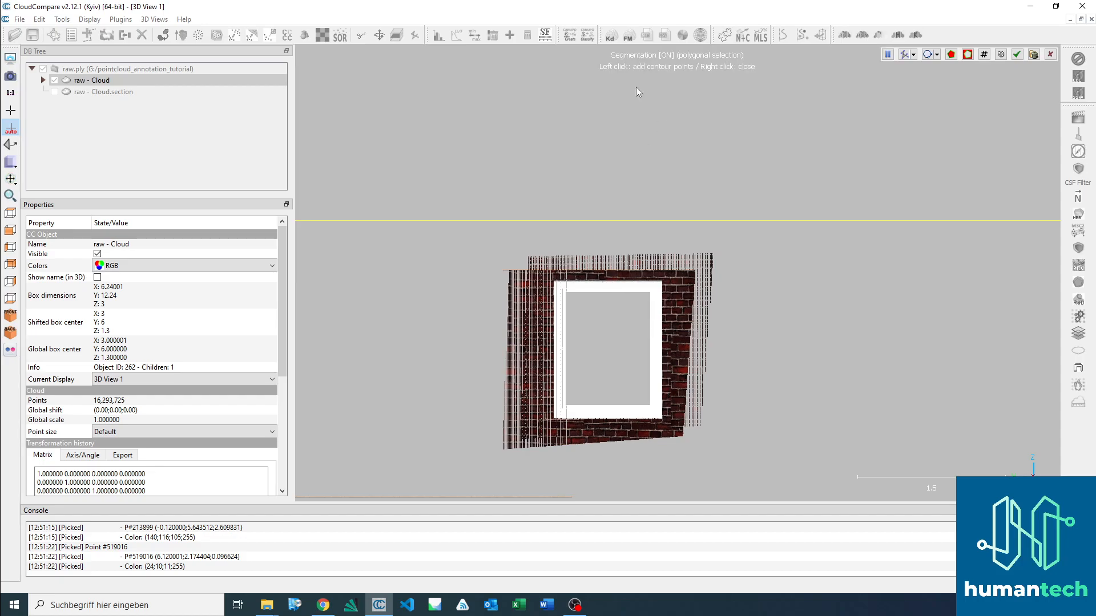
left_click(555, 282)
left_click(662, 284)
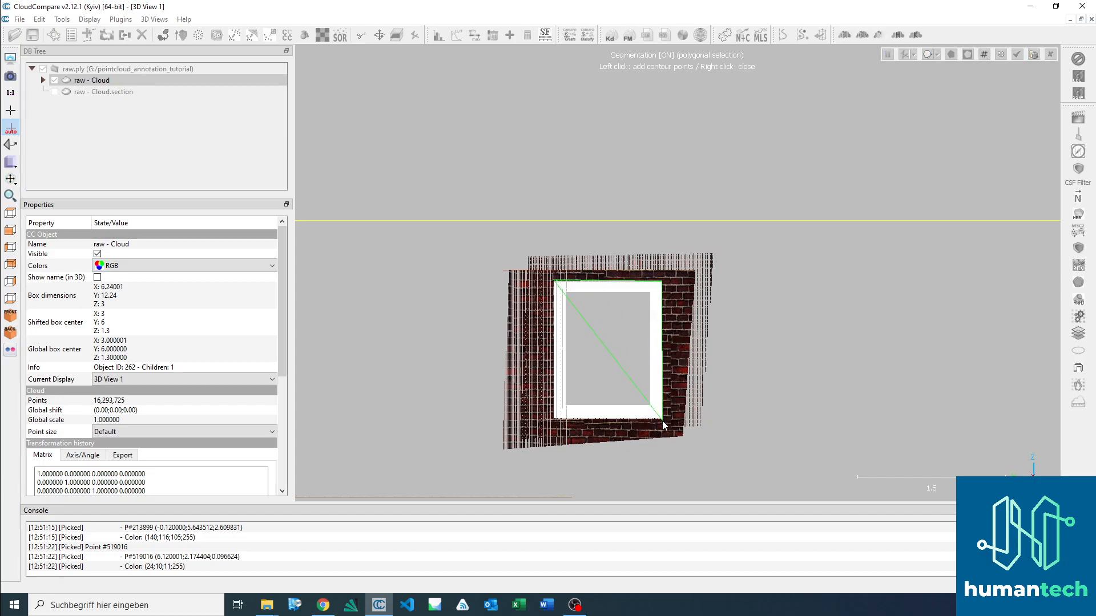
left_click(661, 422)
left_click(553, 419)
right_click(531, 358)
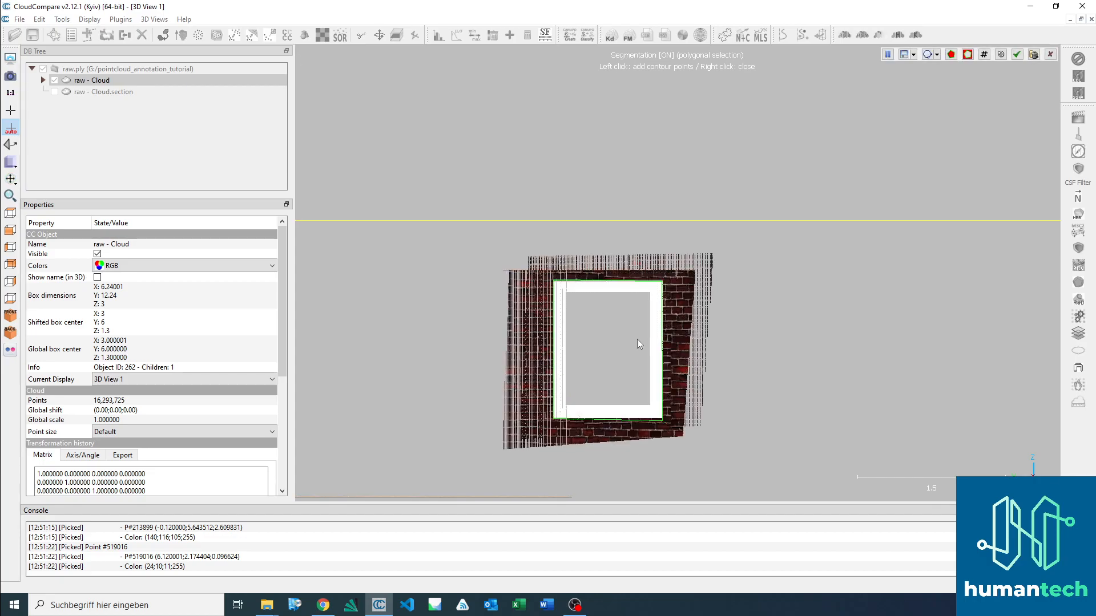
key("i")
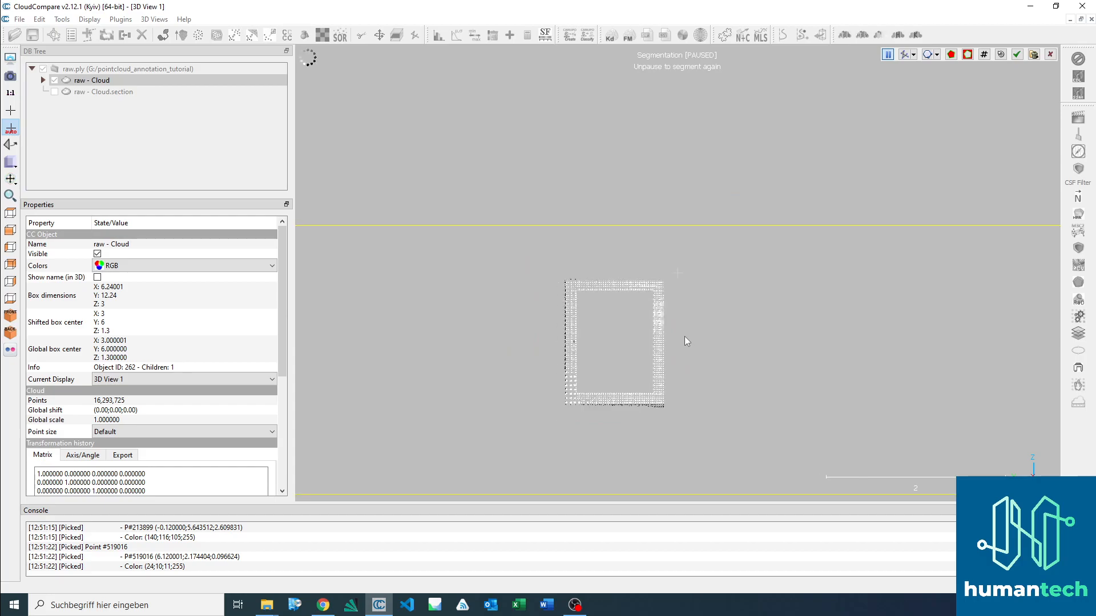
Step: Outline the leftover brick wall points beside the window frame with a polygon and segment them out
left_click_drag(638, 334, 612, 423)
left_click_drag(710, 260, 712, 345)
left_click_drag(710, 306, 694, 286)
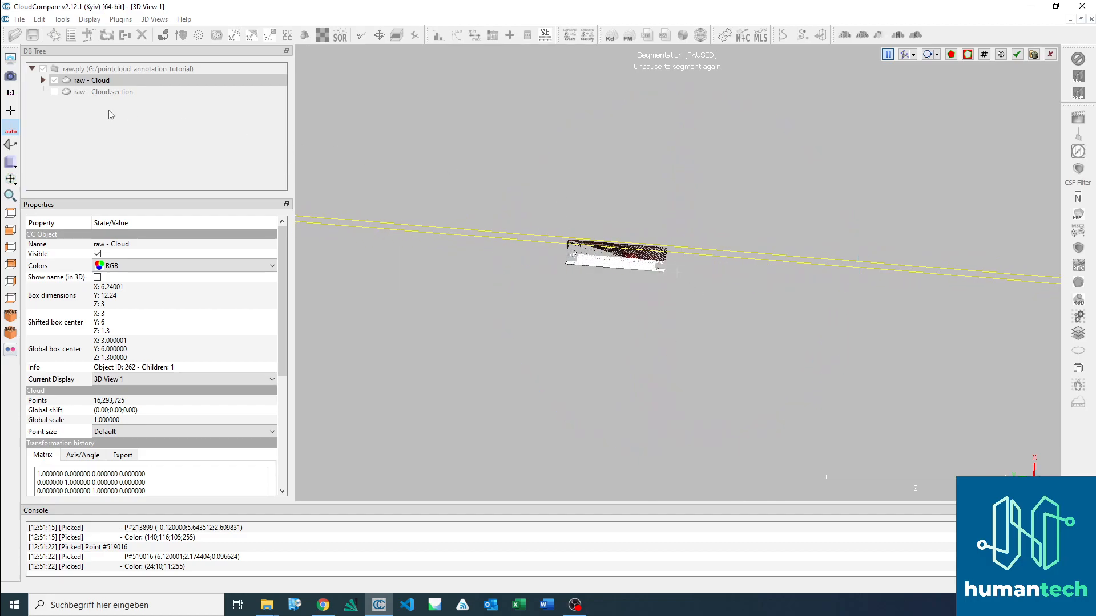
left_click(10, 213)
scroll(710, 188, "up", 2)
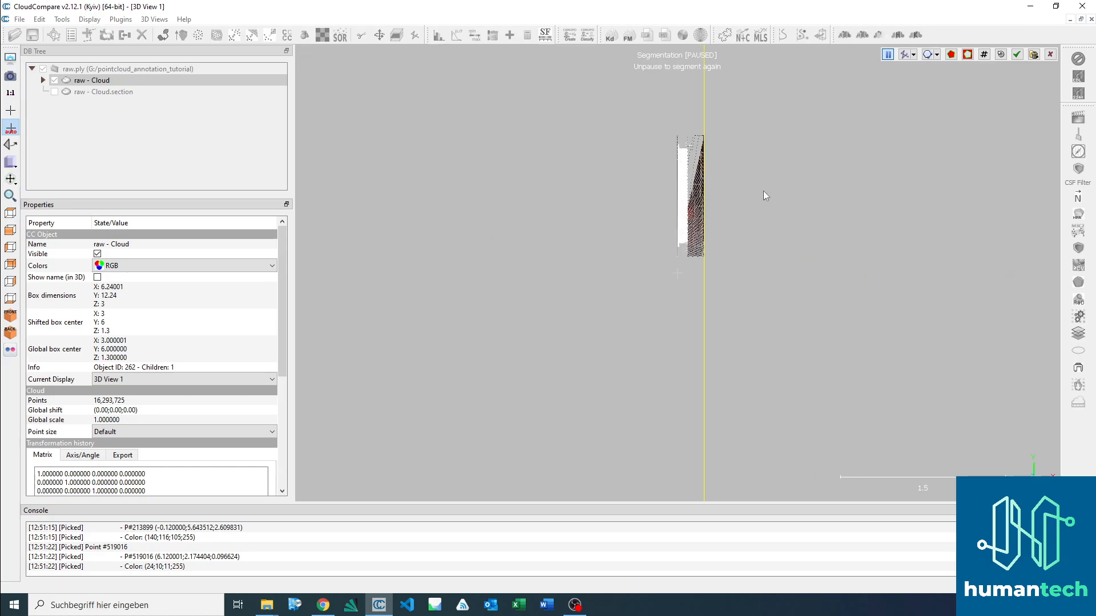
left_click_drag(745, 247, 745, 186)
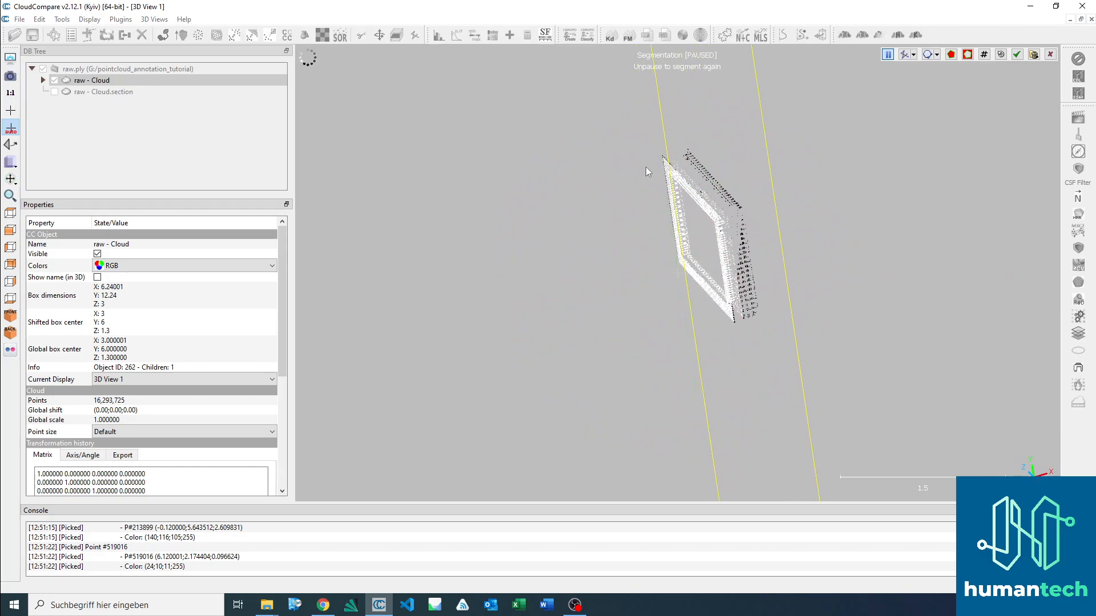
left_click_drag(749, 258, 687, 240)
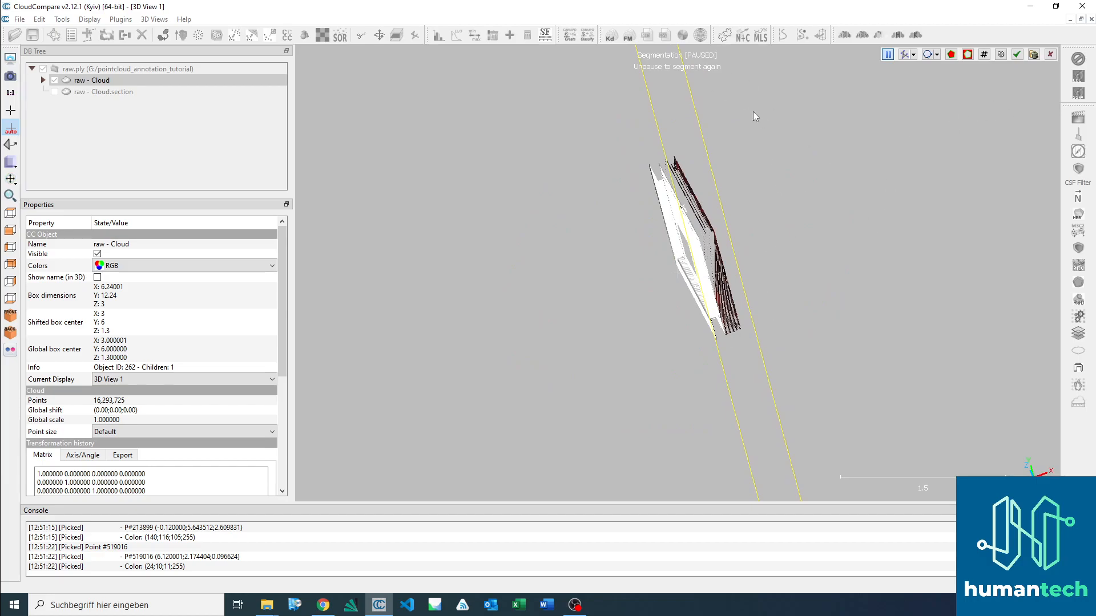
key("space")
left_click(662, 162)
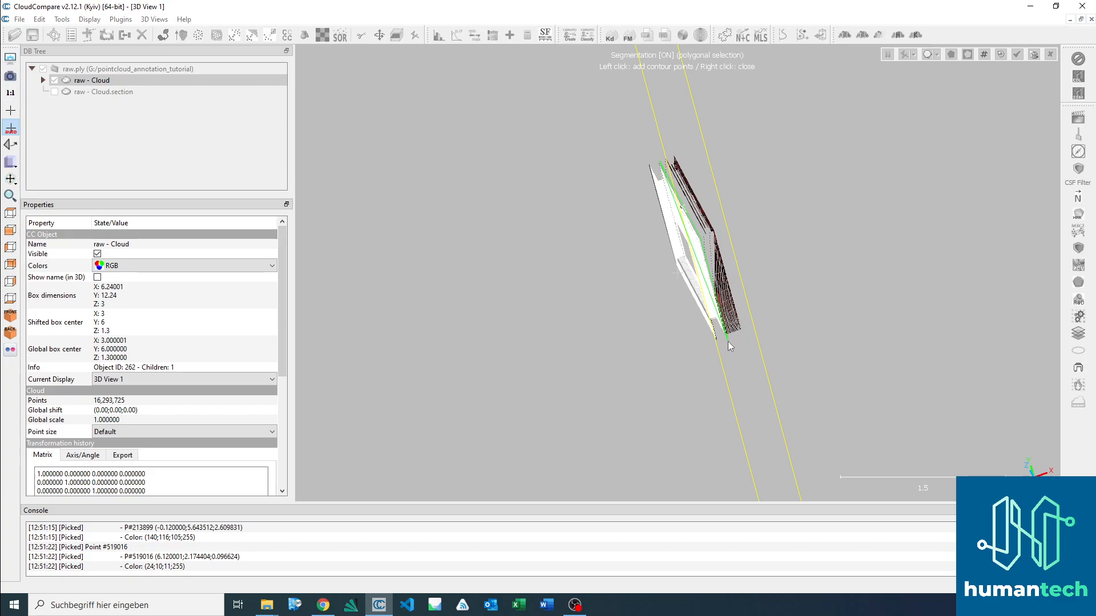
left_click(728, 345)
left_click(807, 317)
left_click(684, 126)
right_click(684, 126)
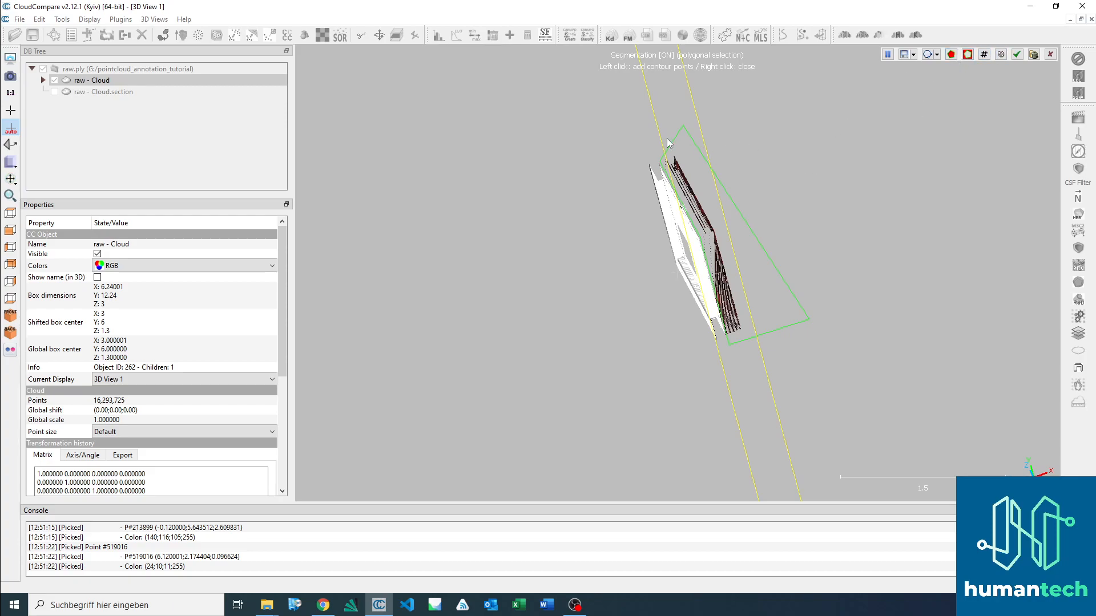
key("space")
Step: Check the isolated window frame and confirm the segmentation
left_click_drag(670, 302, 873, 183)
left_click_drag(741, 386, 799, 339)
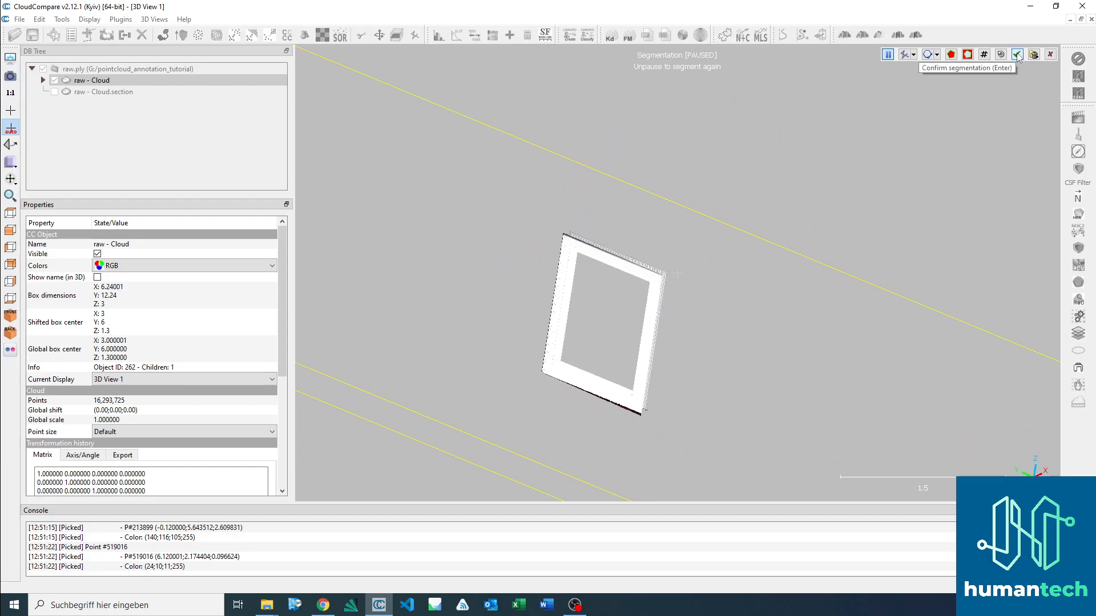
key("Return")
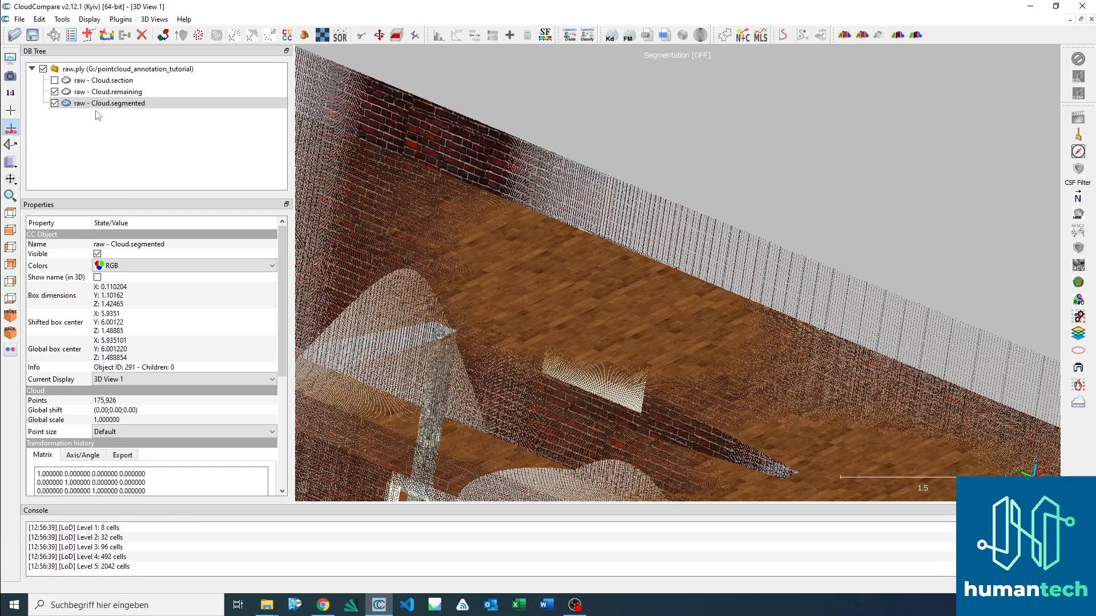
Step: Examine the segmented window within the whole building, hiding the segmented cloud and showing it again
scroll(735, 201, "down", 8)
left_click_drag(701, 207, 851, 275)
left_click_drag(510, 246, 488, 360)
right_click_drag(489, 360, 524, 244)
mouse_move(524, 244)
left_mouse_down()
mouse_move(640, 222)
mouse_move(621, 279)
mouse_move(503, 292)
left_mouse_up()
scroll(645, 229, "down", 3)
left_click_drag(930, 267, 577, 252)
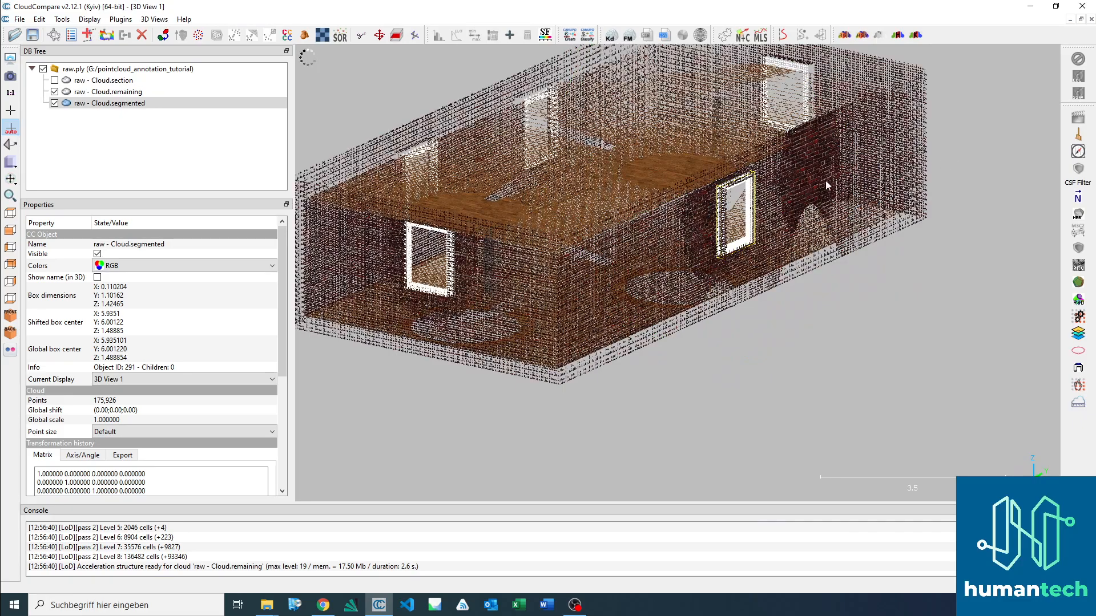
left_click(151, 106)
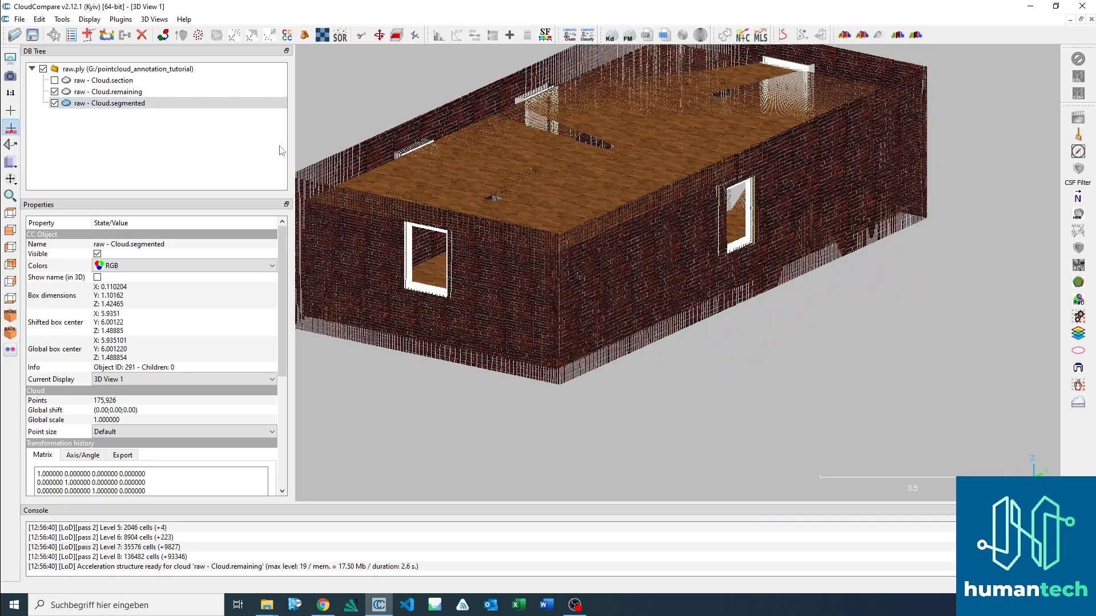
left_click(55, 103)
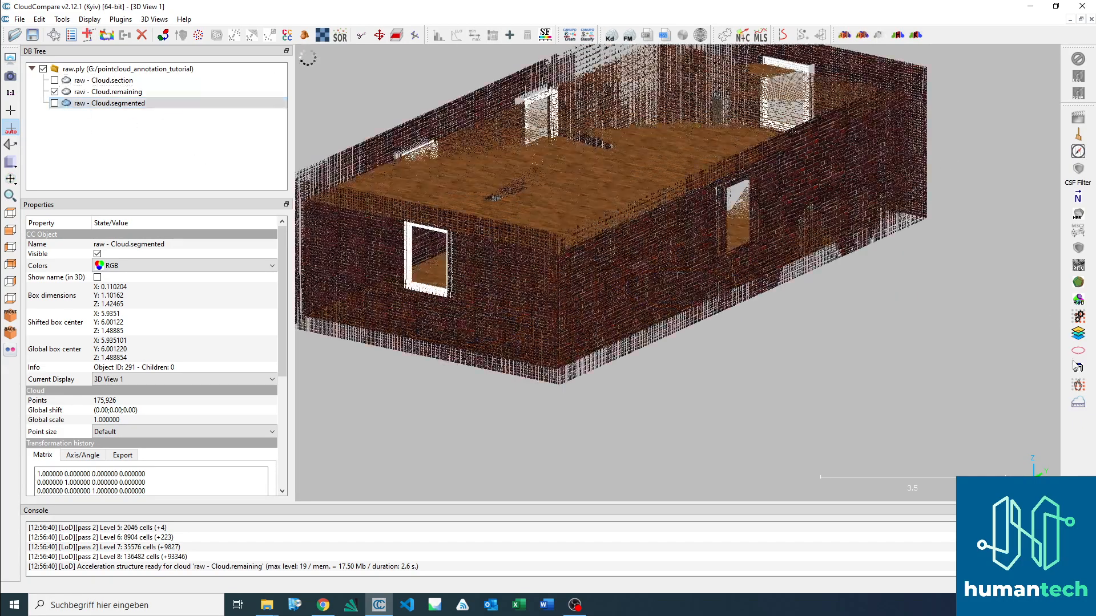
left_click_drag(929, 340, 783, 200)
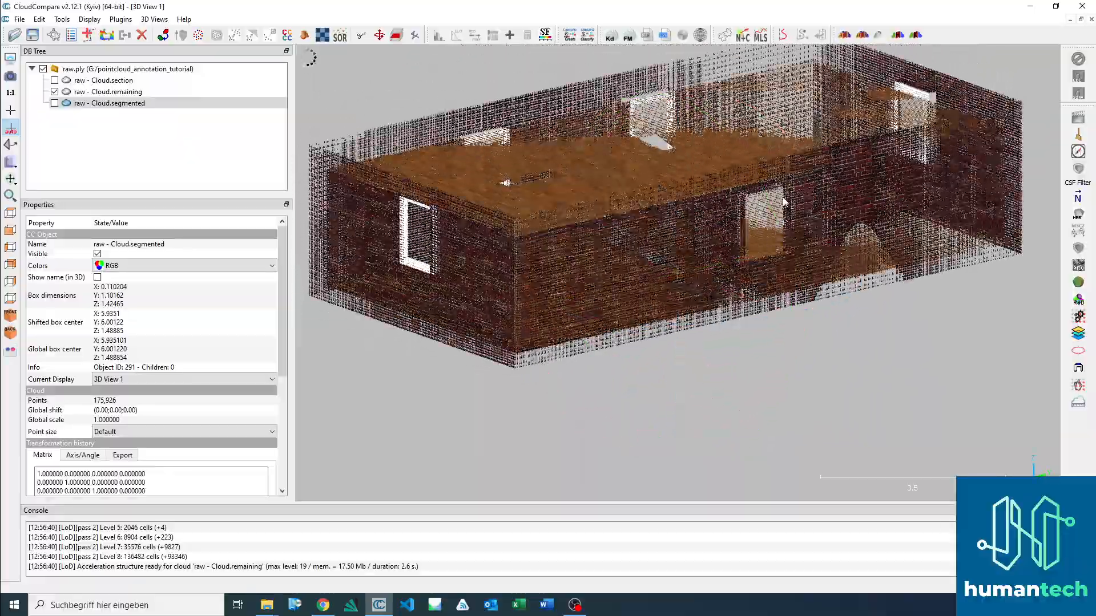
left_click_drag(740, 244, 762, 198)
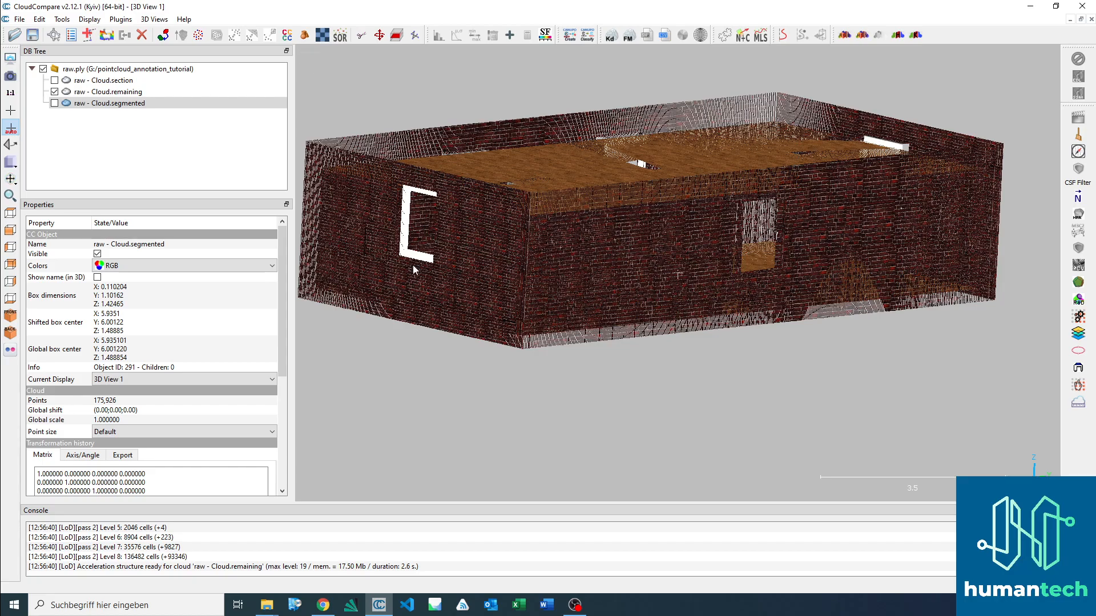
left_click_drag(678, 276, 579, 244)
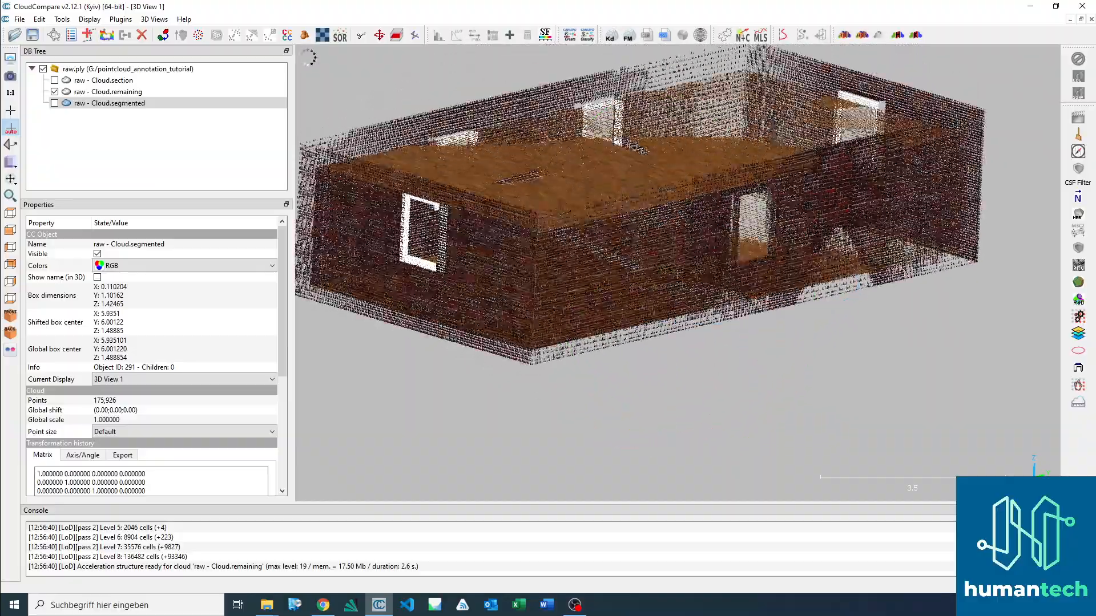
left_click(54, 103)
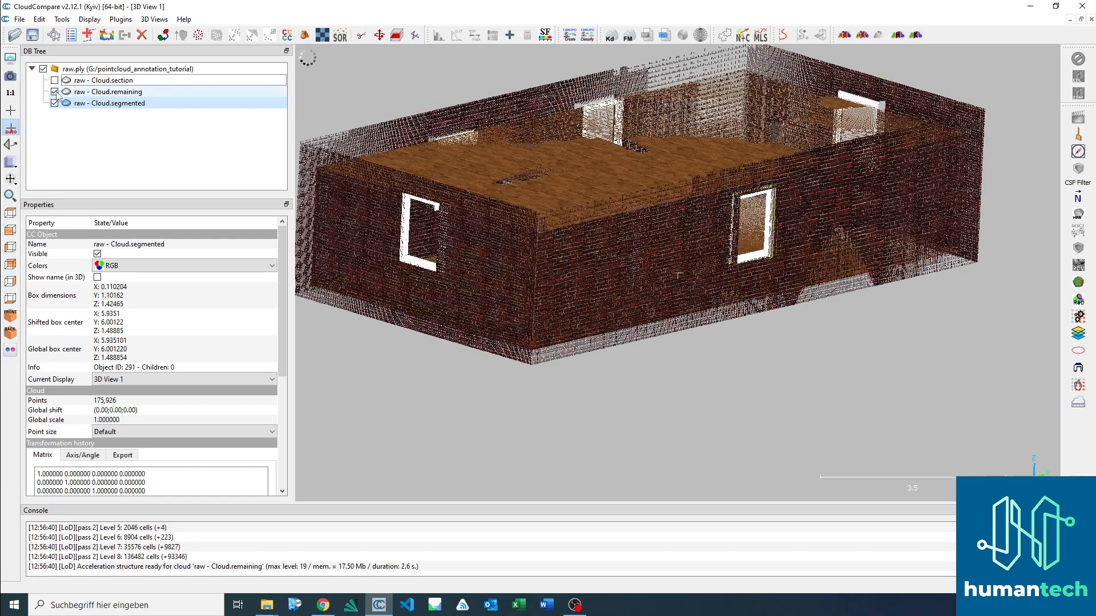
Step: Rename the segmented window cloud as window001
left_click(107, 104)
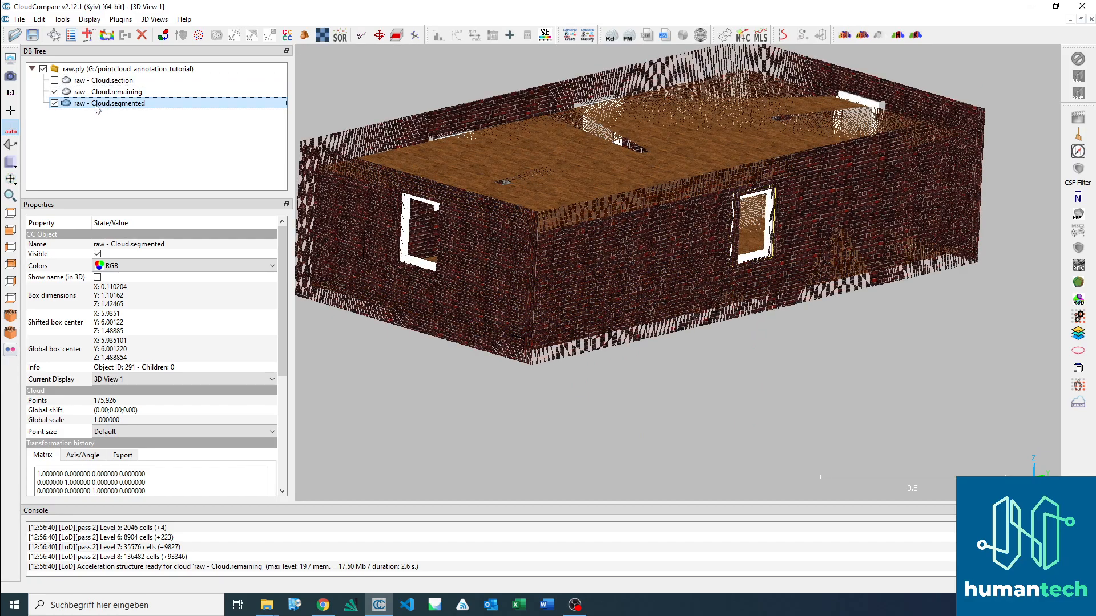
double_click(95, 106)
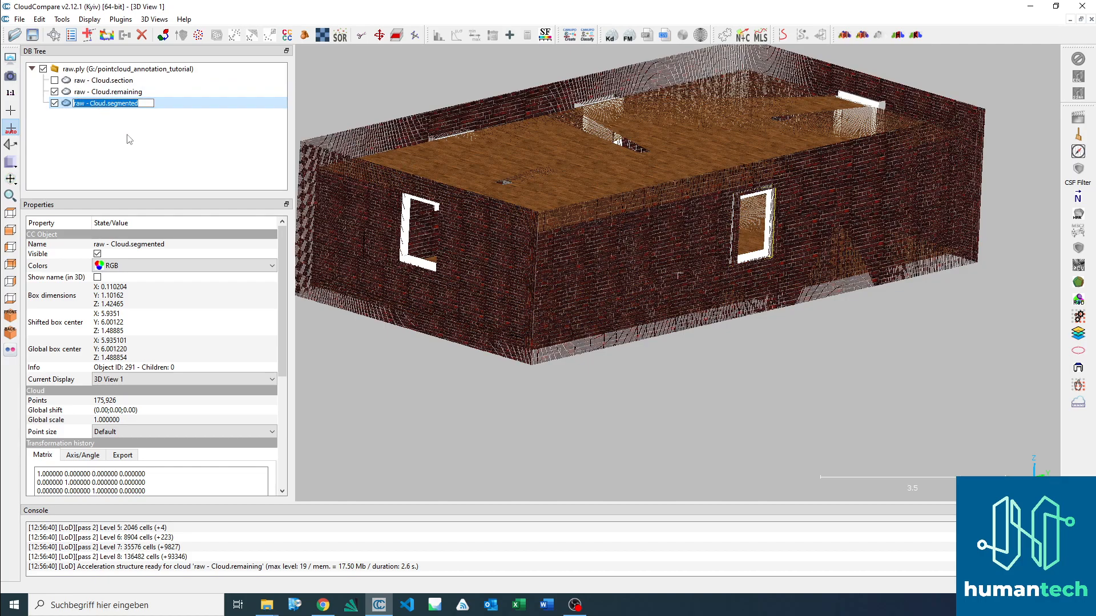
type("window001")
key("Return")
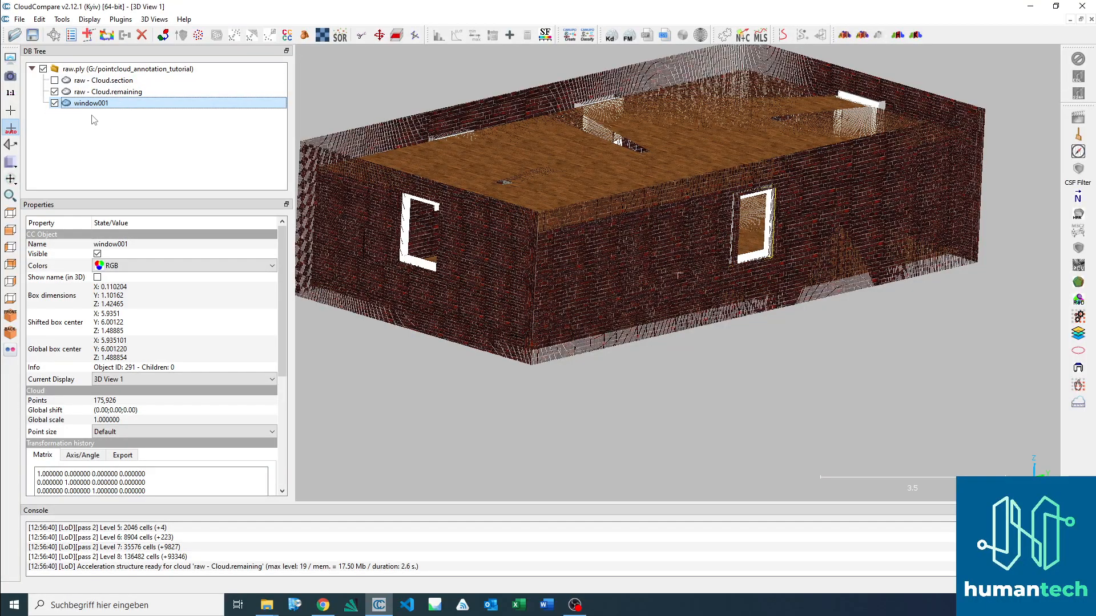
Step: Set the front view facing the single-window end wall, select the raw - Cloud.remaining cloud and hide window001
mouse_move(587, 183)
left_mouse_down()
mouse_move(580, 215)
mouse_move(571, 188)
left_mouse_up()
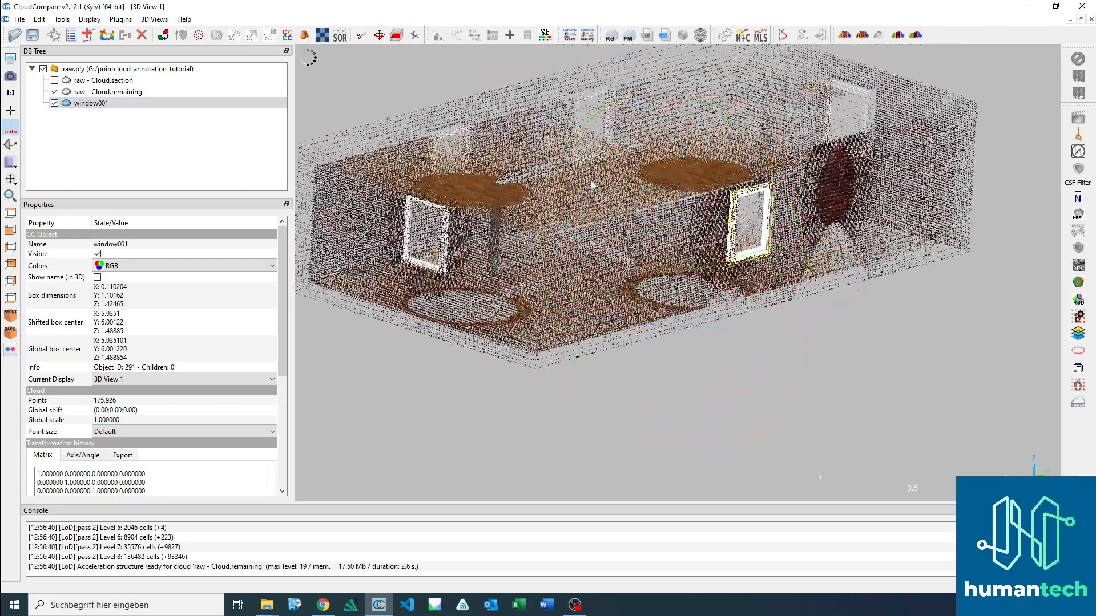
left_click_drag(484, 194, 910, 352)
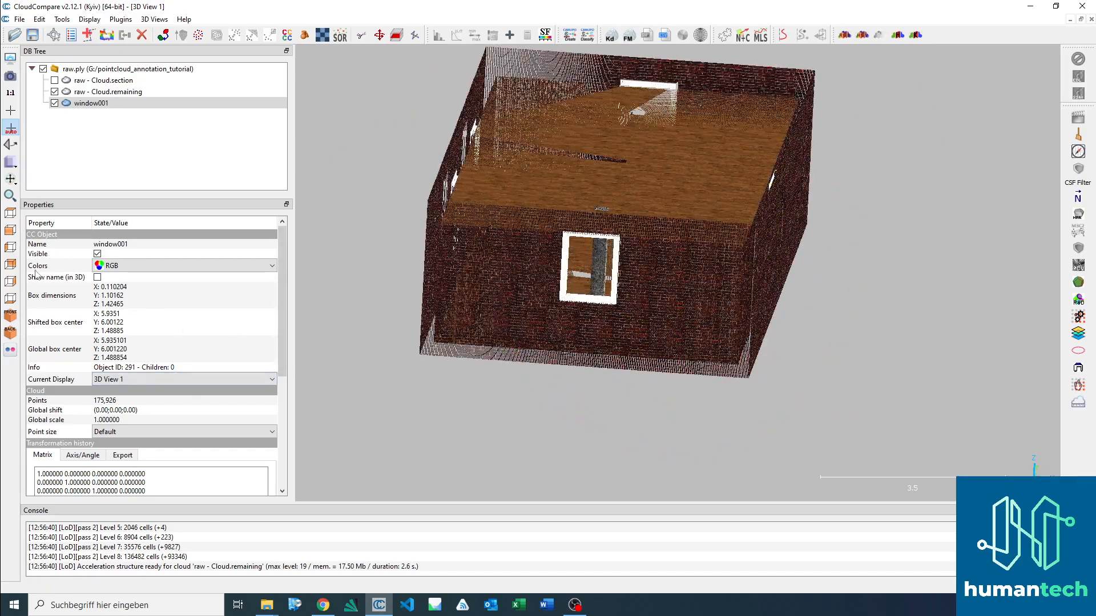
left_click(10, 230)
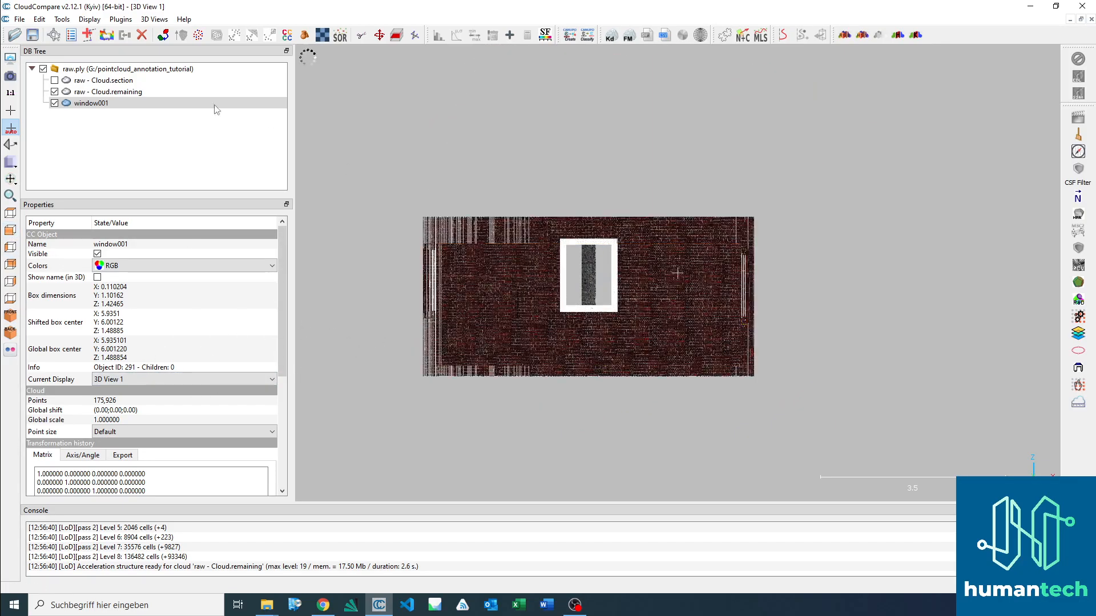
left_click(56, 104)
left_click(110, 92)
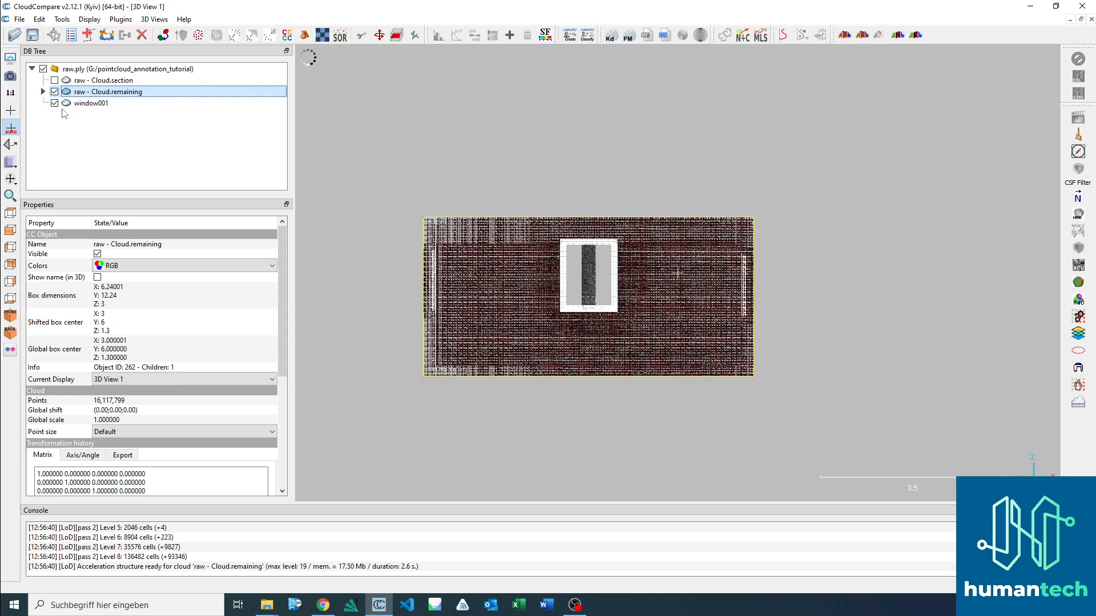
left_click(54, 104)
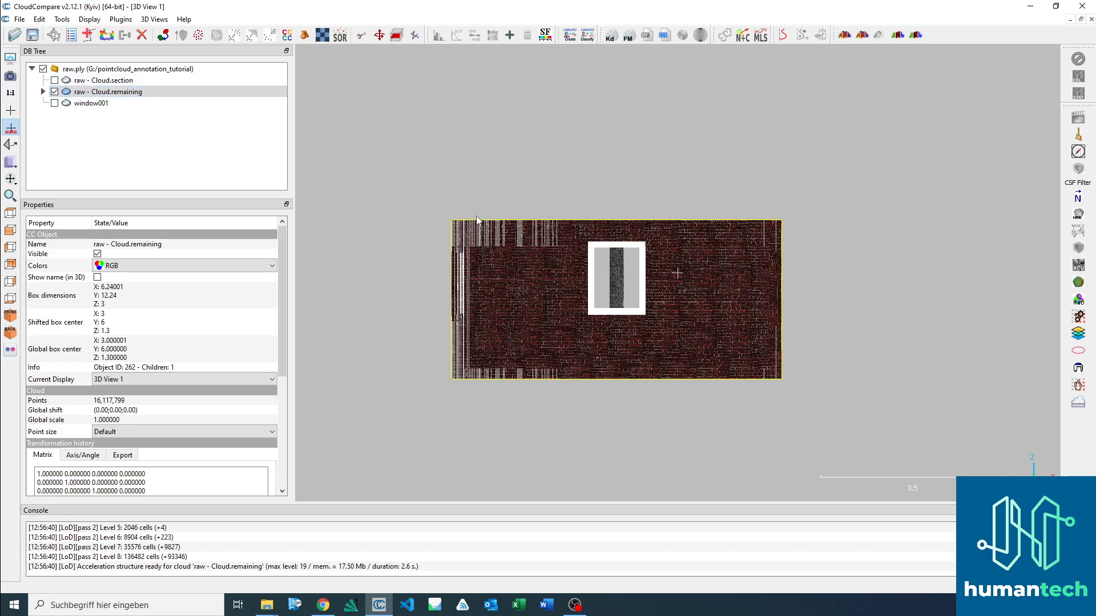
Step: Outline the end wall's window with a rectangular polygon in the segmentation tool and keep only the points inside
scroll(653, 262, "up", 4)
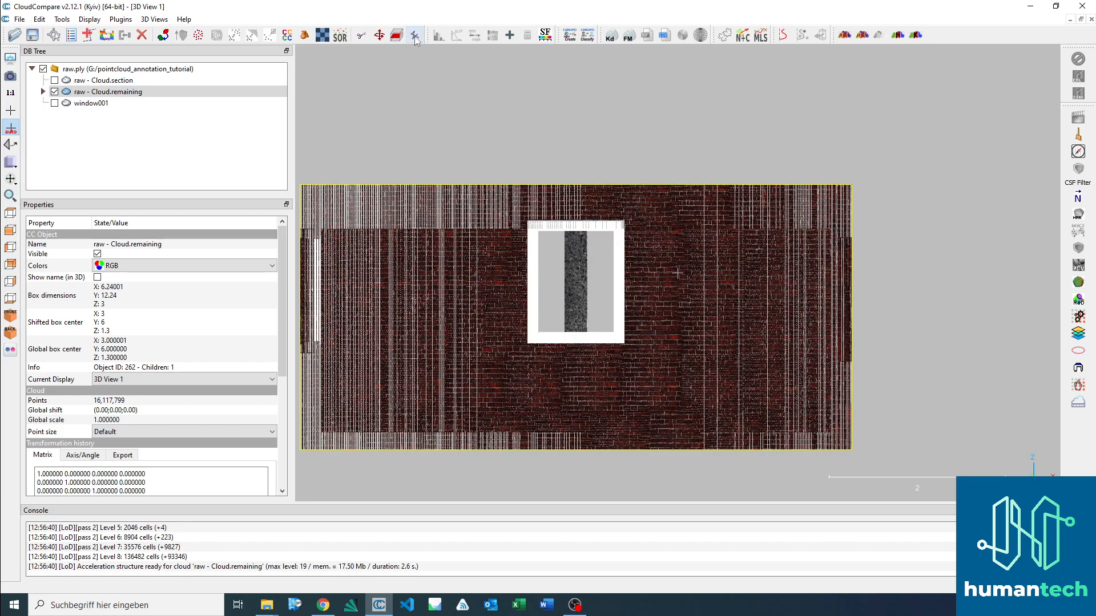
left_click(362, 36)
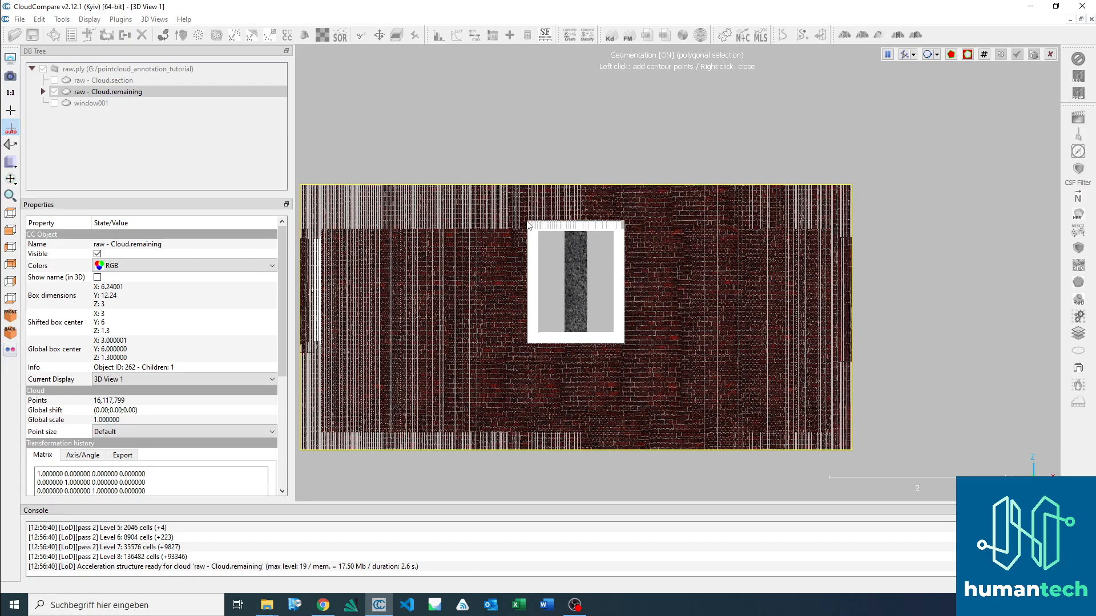
left_click(528, 224)
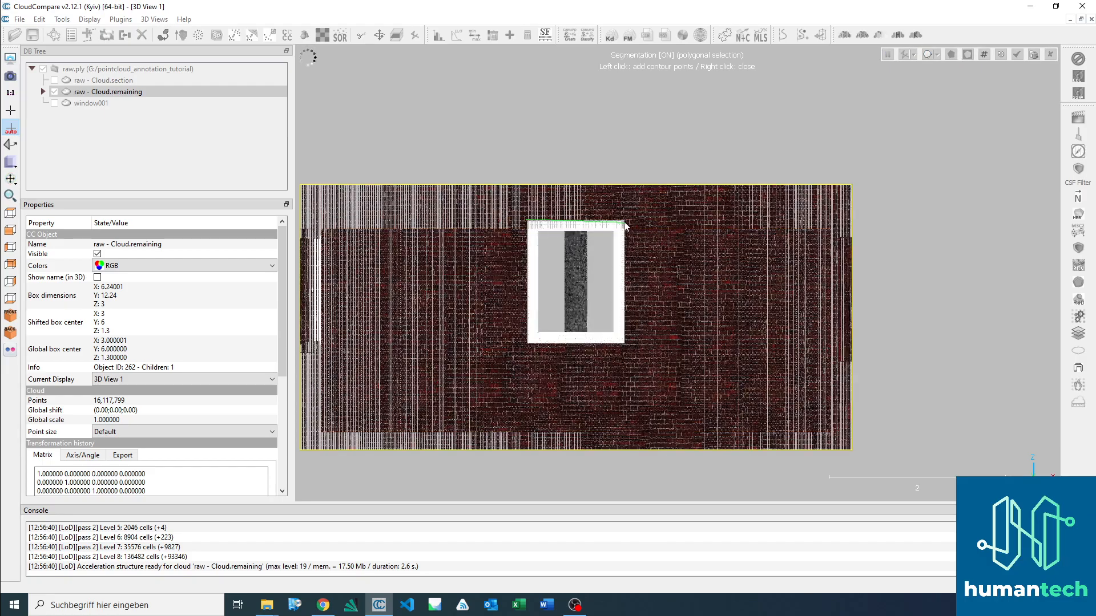
left_click(624, 344)
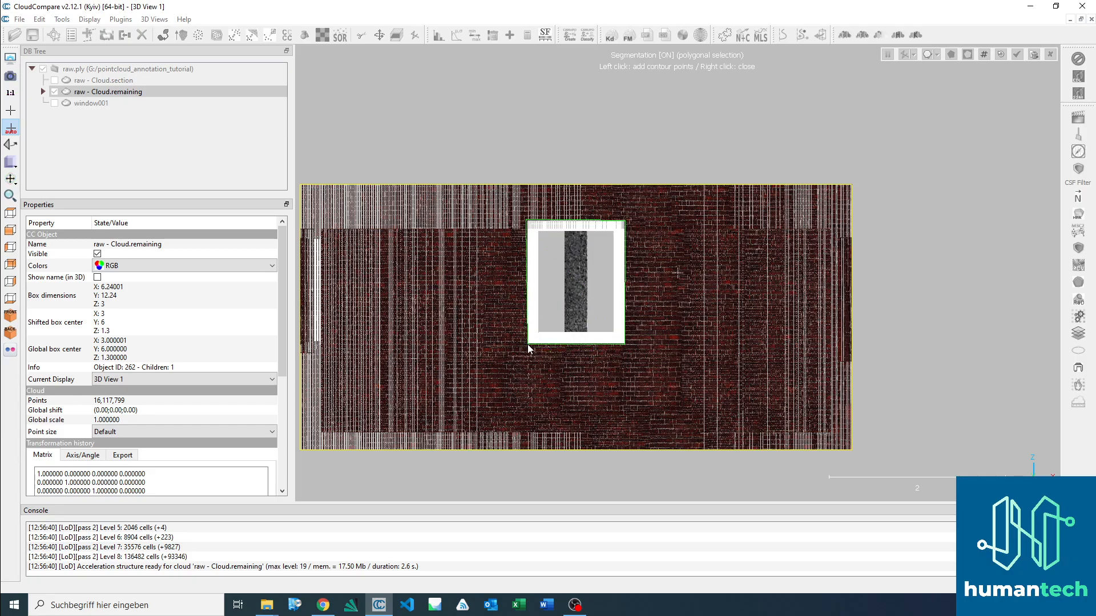
left_click(527, 344)
right_click(513, 304)
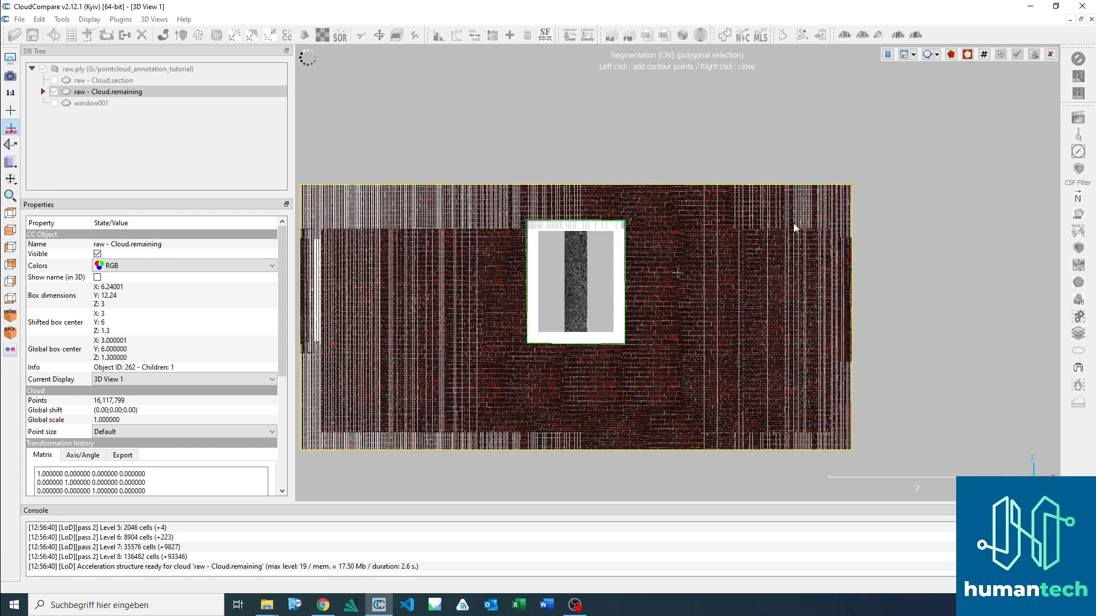
key("i")
Step: Outline the window frame from the side with a polygon and keep only those points, excluding the outer wall, floor and interior points
scroll(678, 241, "down", 9)
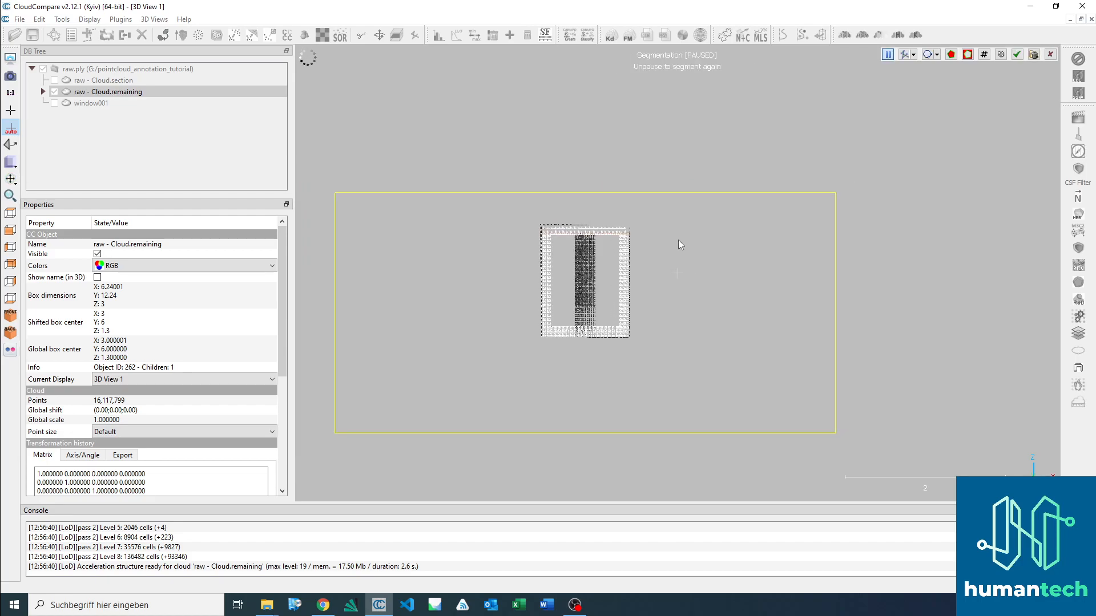
scroll(665, 296, "up", 5)
left_click_drag(674, 283, 838, 384)
left_click_drag(662, 306, 548, 252)
left_click_drag(759, 308, 724, 351)
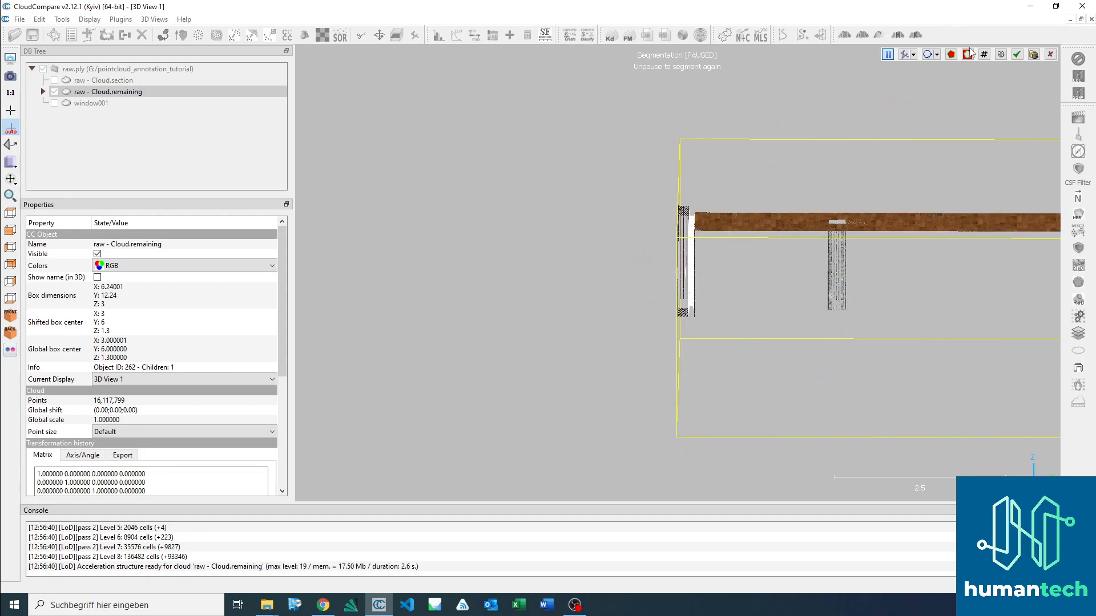
key("space")
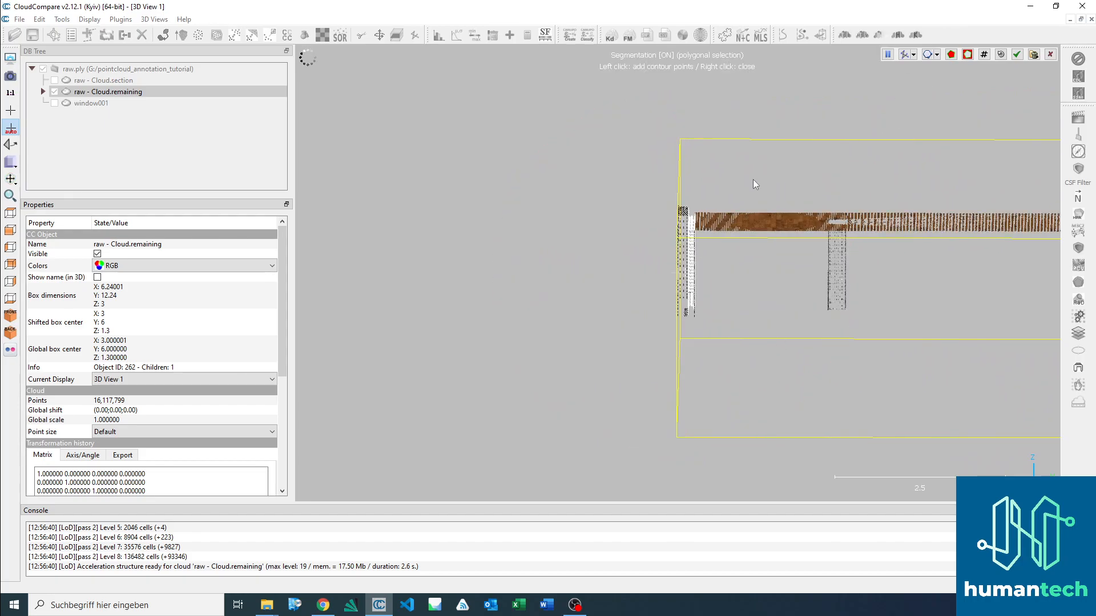
left_click(696, 200)
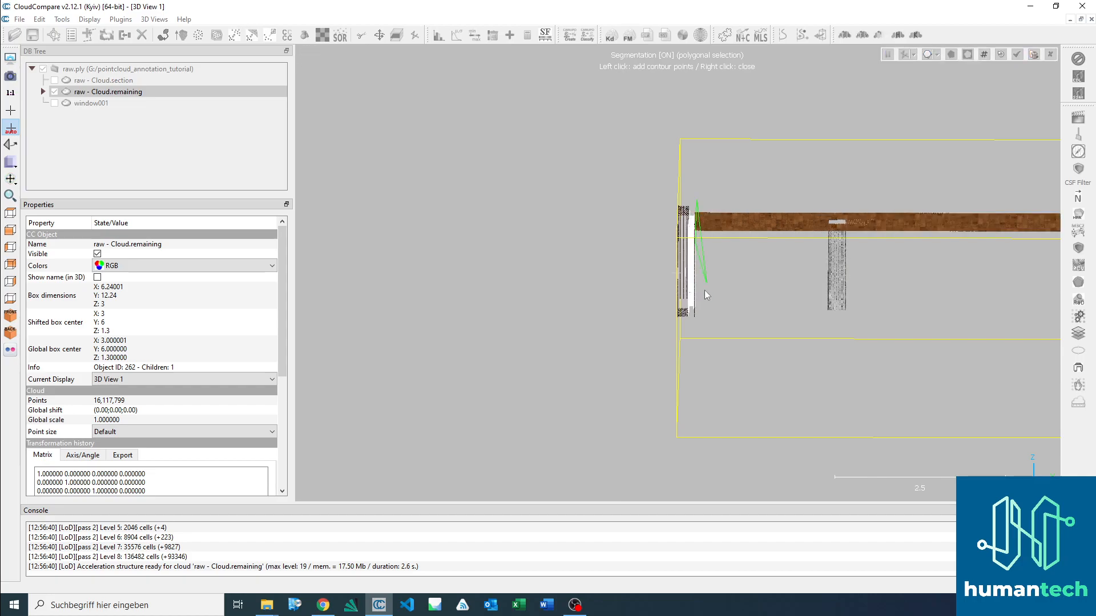
left_click(701, 323)
left_click(687, 318)
right_click(687, 206)
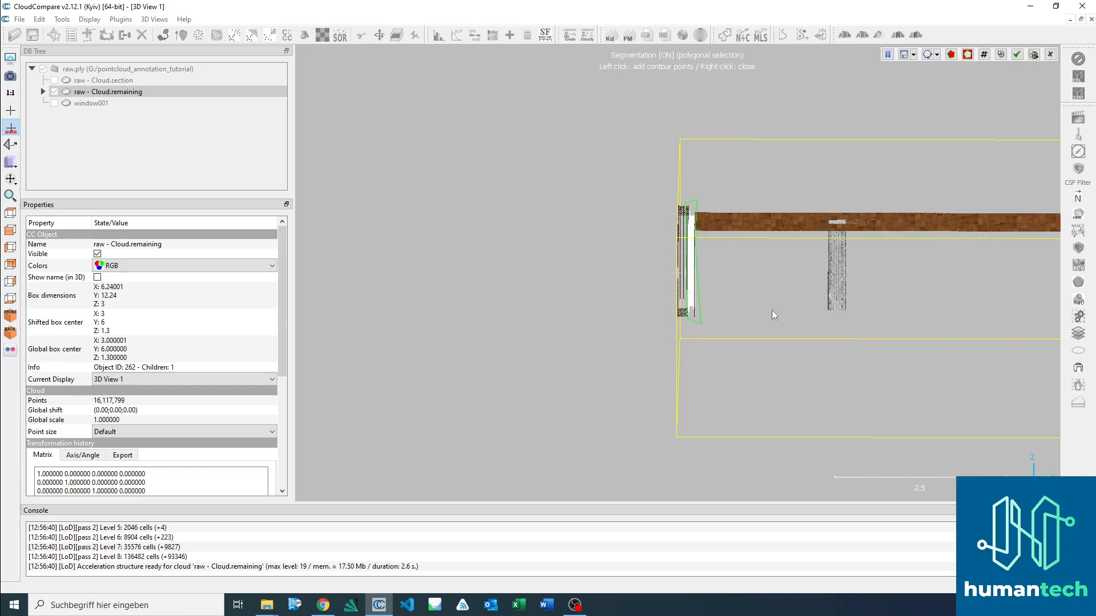
key("space")
Step: Check the isolated end-wall window frame from several angles and confirm the segmentation
left_click_drag(780, 306, 797, 279)
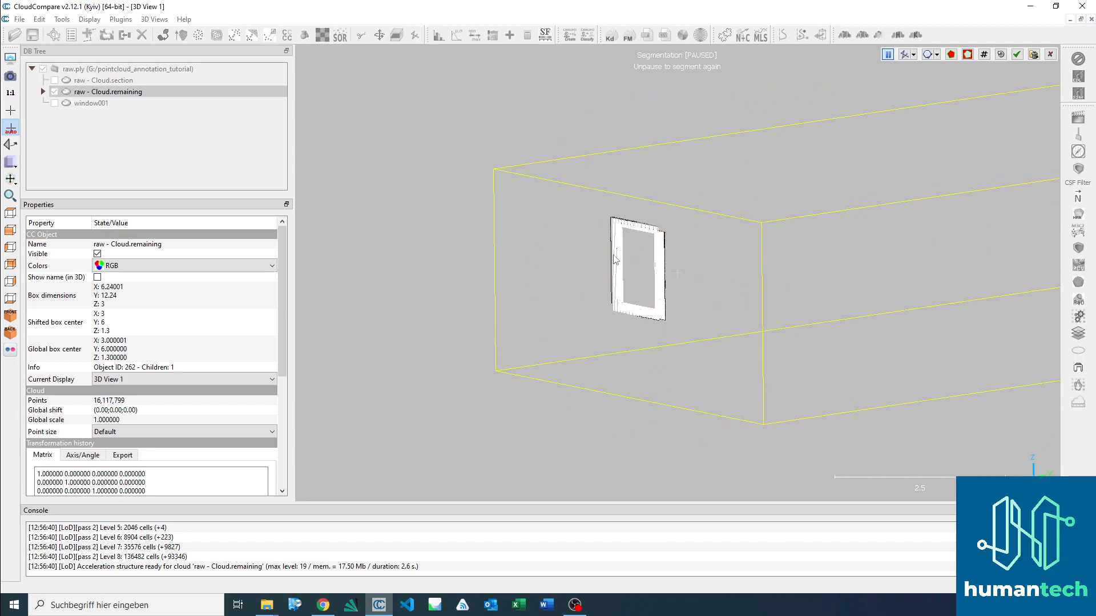
left_click_drag(669, 282, 749, 307)
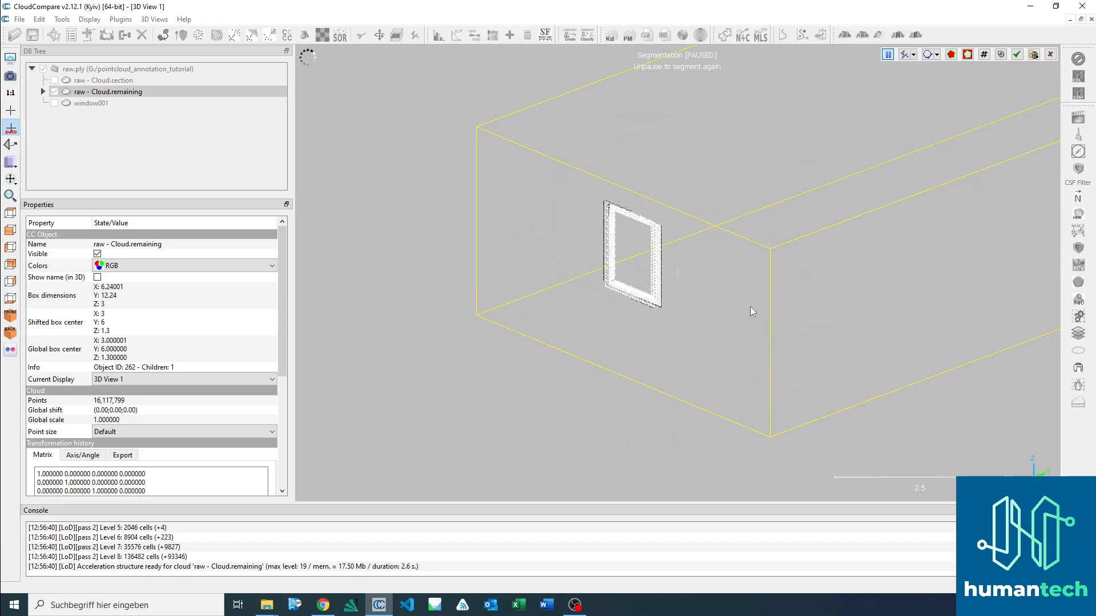
left_click(1018, 54)
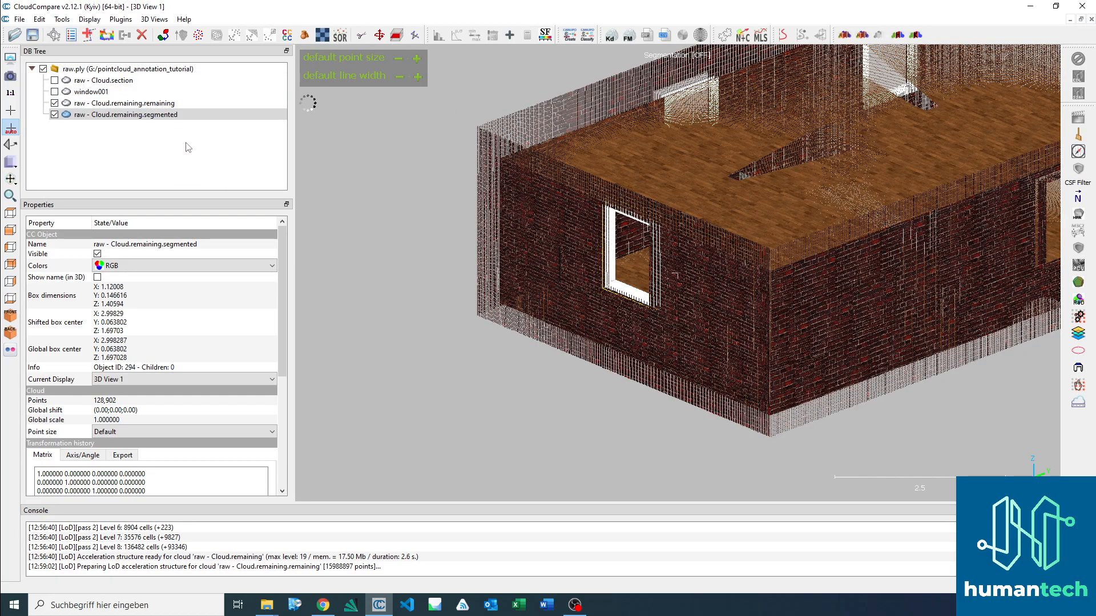
Step: Hide the remaining building cloud and rename the newly segmented window cloud as window002
left_click(133, 116)
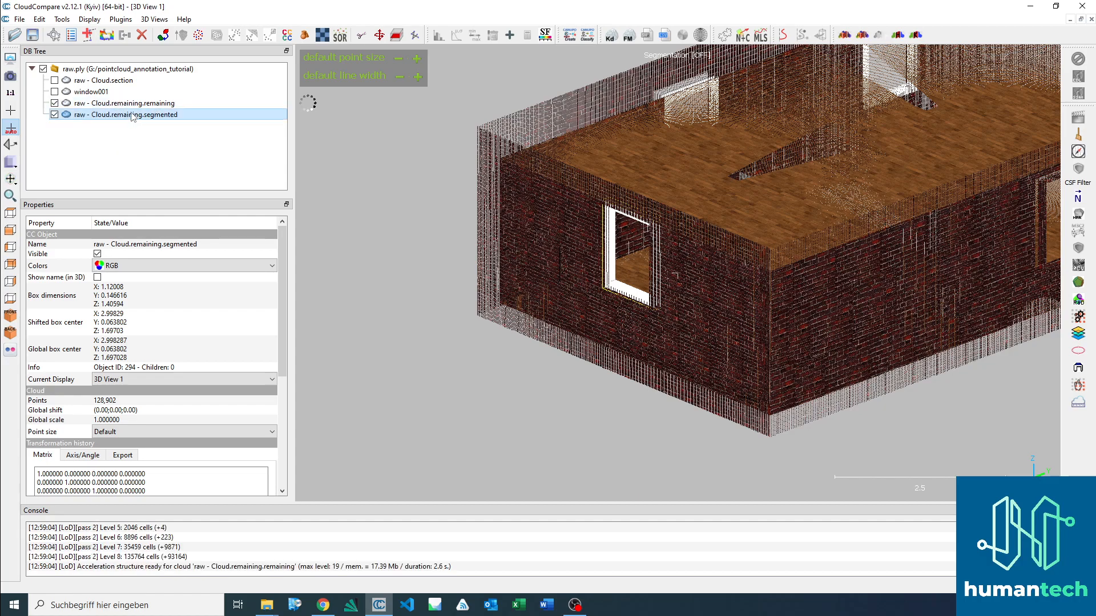
left_click(55, 103)
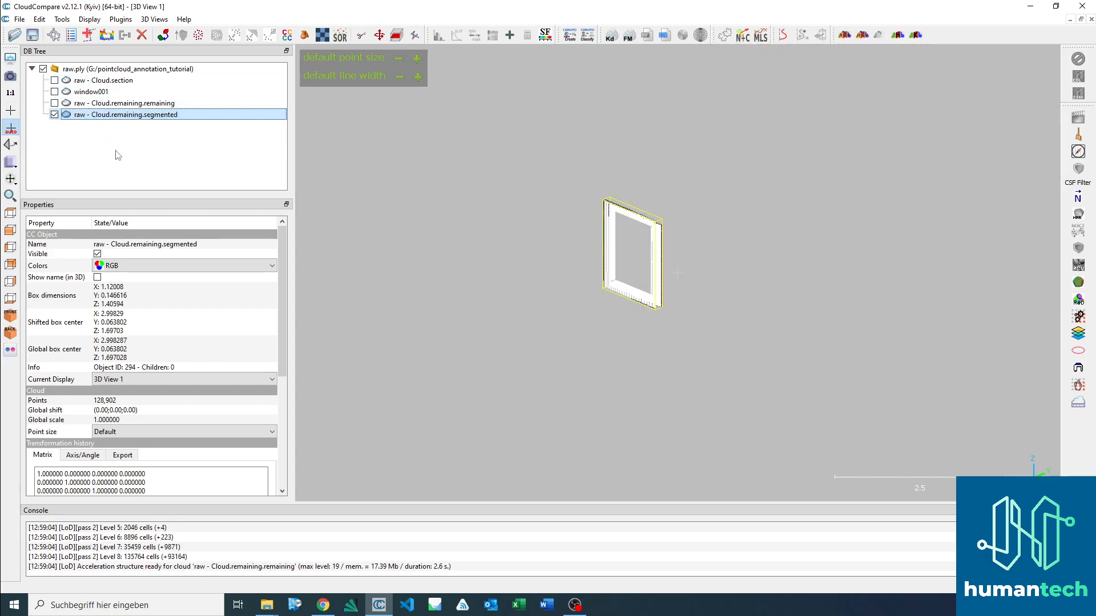
key("F2")
type("window002")
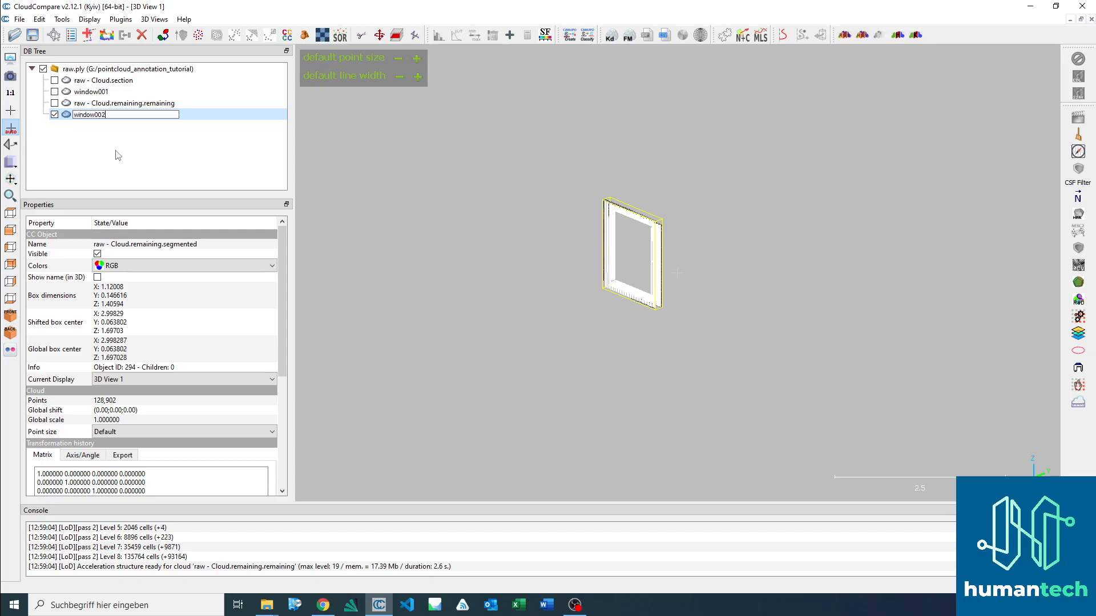
left_click(204, 153)
Step: Show the raw - Cloud.remaining.remaining cloud, hide window002 and face the long wall with two windows in left side view
left_click(113, 105)
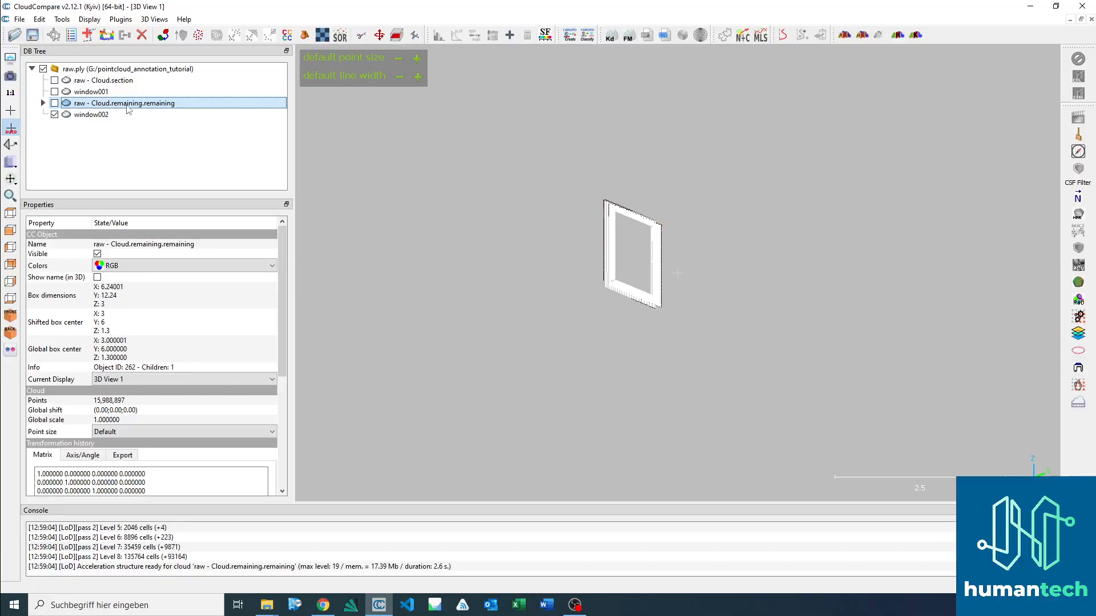
left_click(54, 103)
left_click(55, 114)
left_click_drag(859, 339, 775, 330)
left_click_drag(585, 188, 612, 183)
right_click_drag(708, 251, 857, 264)
left_click_drag(790, 239, 717, 311)
right_click_drag(609, 337, 584, 268)
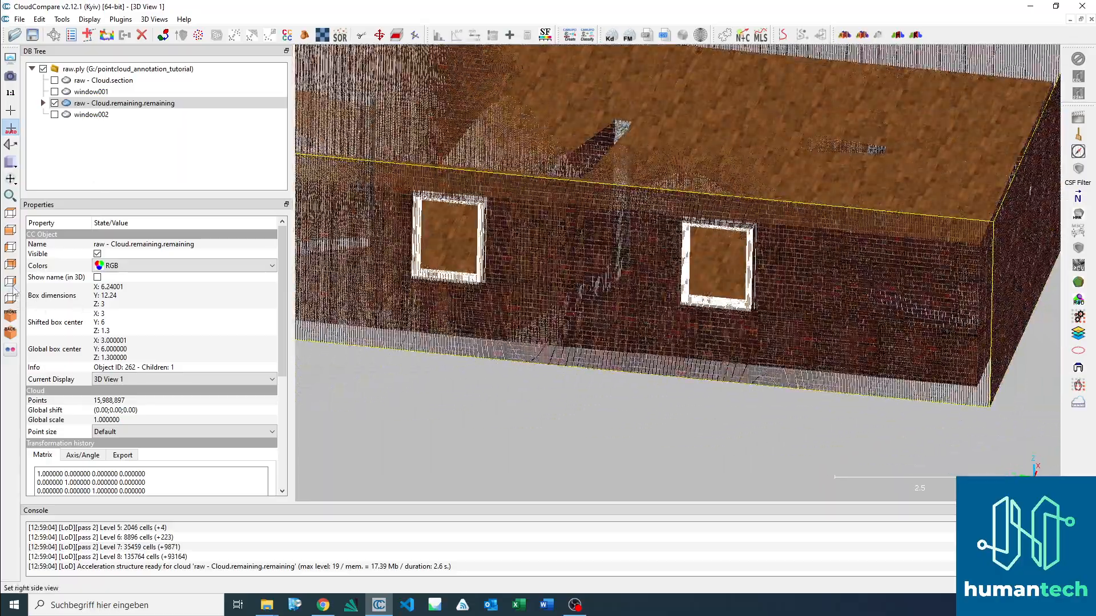
left_click(10, 281)
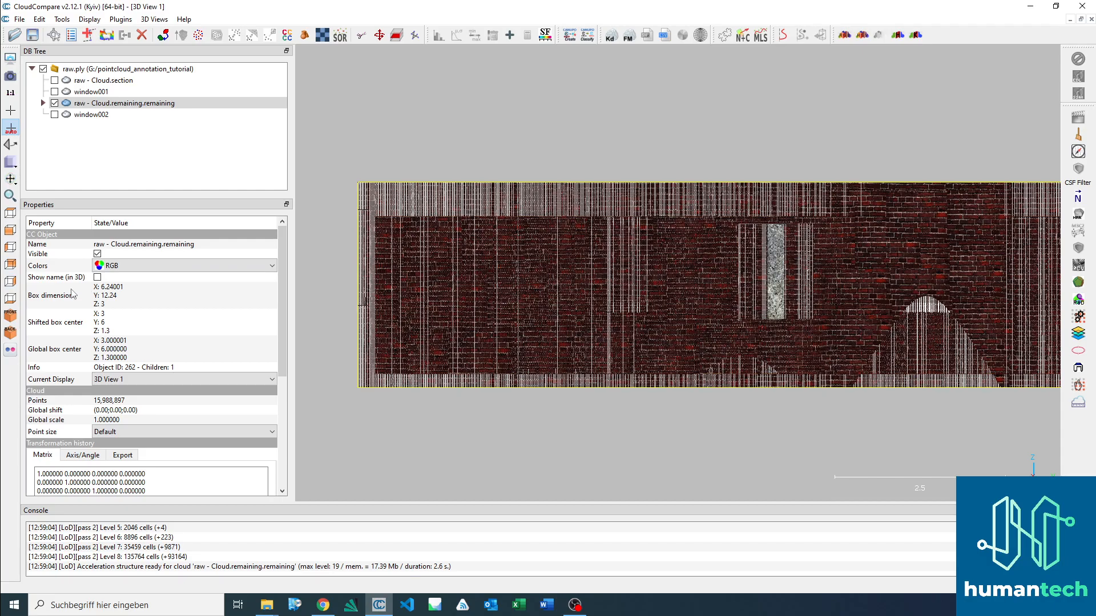
left_click(9, 251)
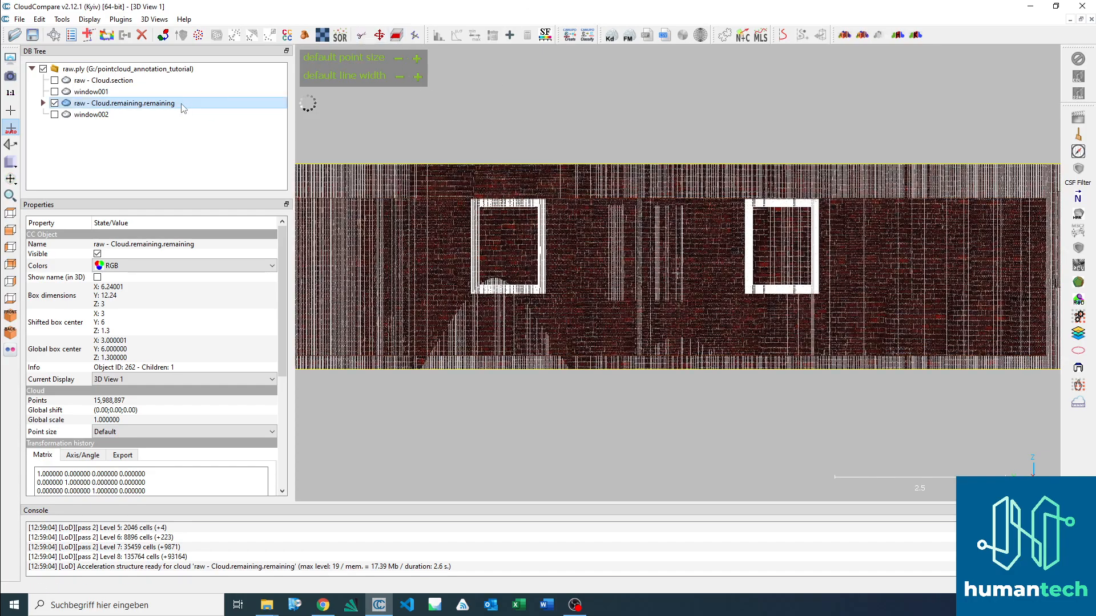
Step: Outline both windows of the long wall with one rectangular polygon in the segmentation tool and keep only the points inside
left_click(360, 36)
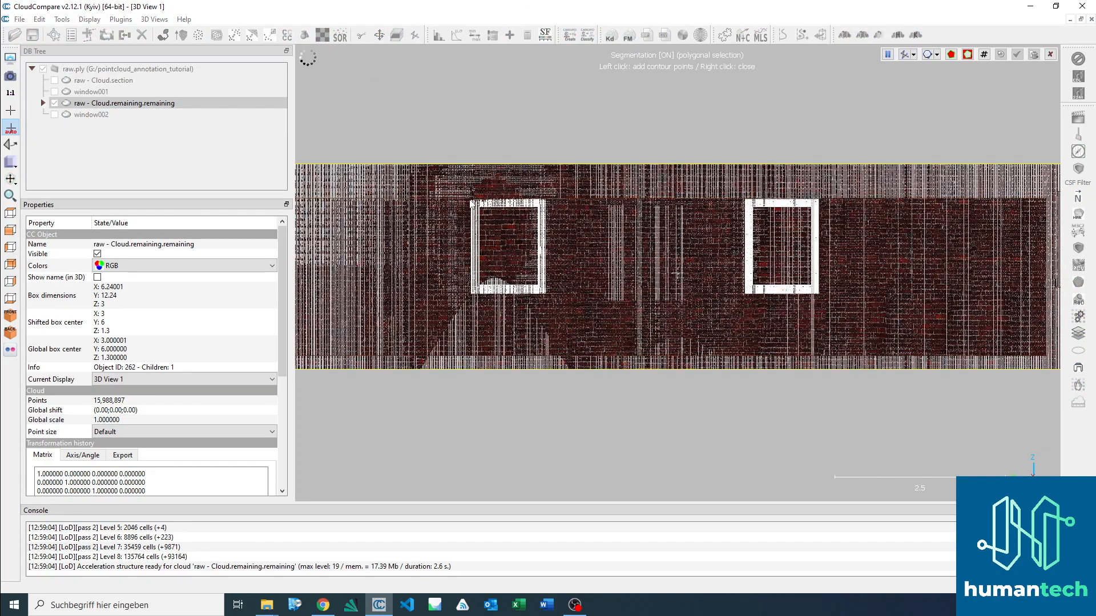
left_click(472, 200)
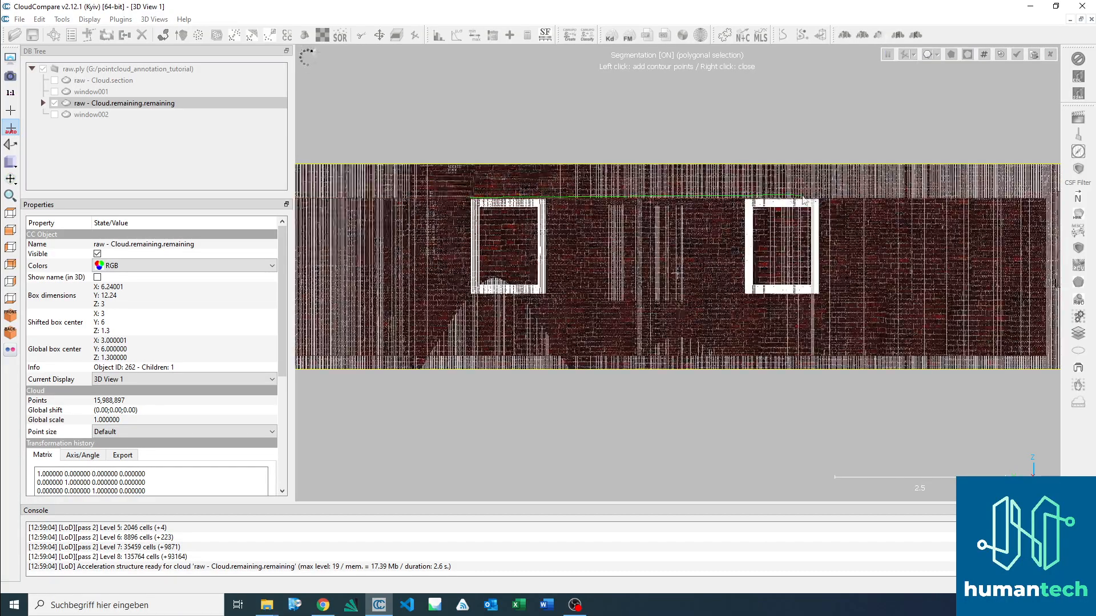
left_click(820, 200)
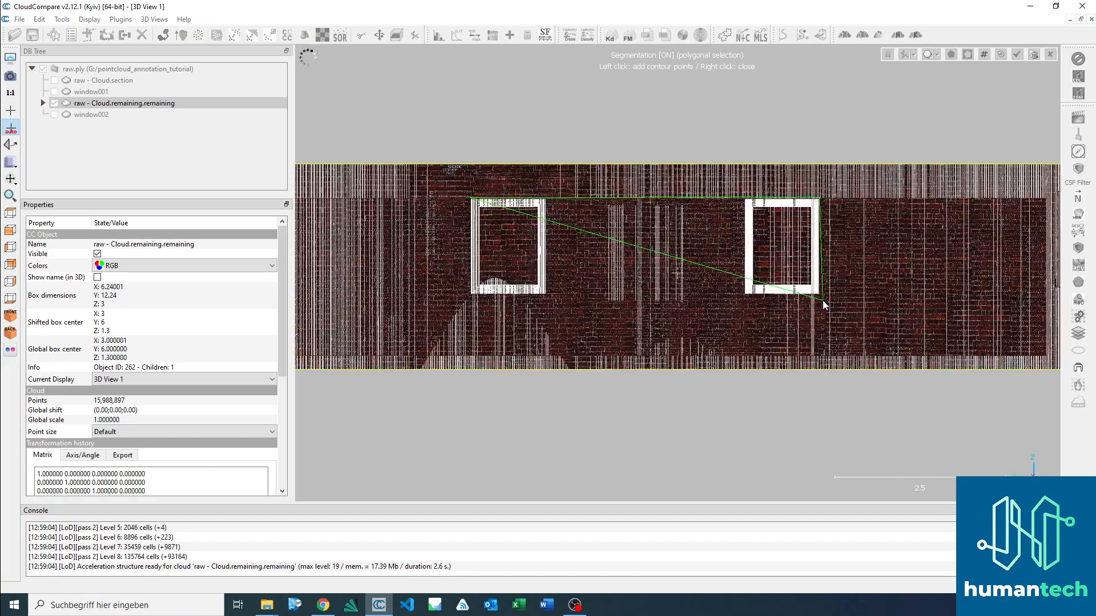
left_click(821, 294)
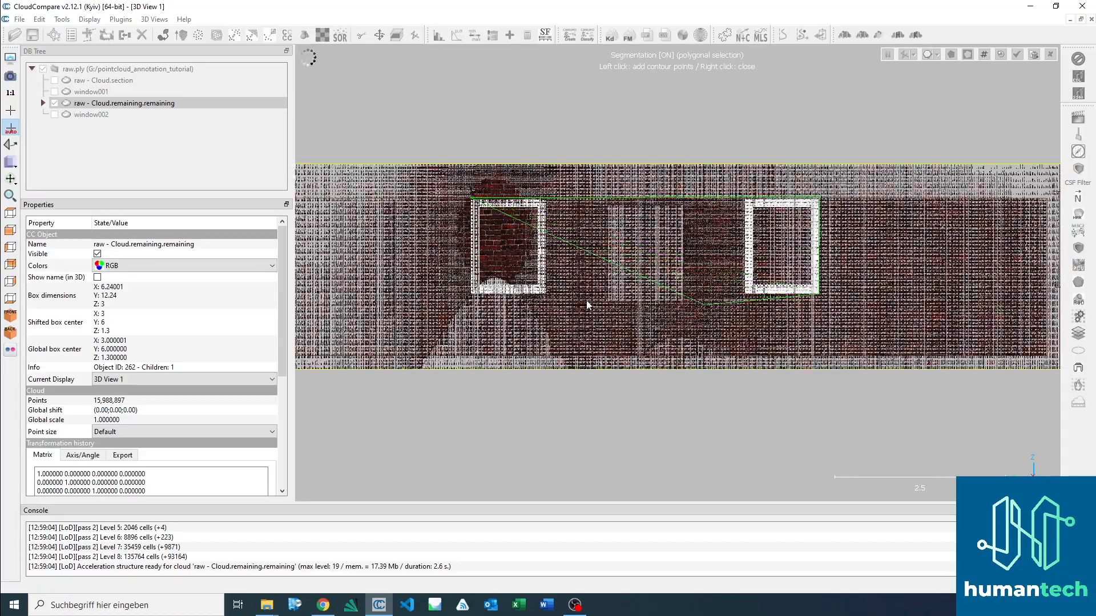
left_click(470, 296)
right_click(470, 296)
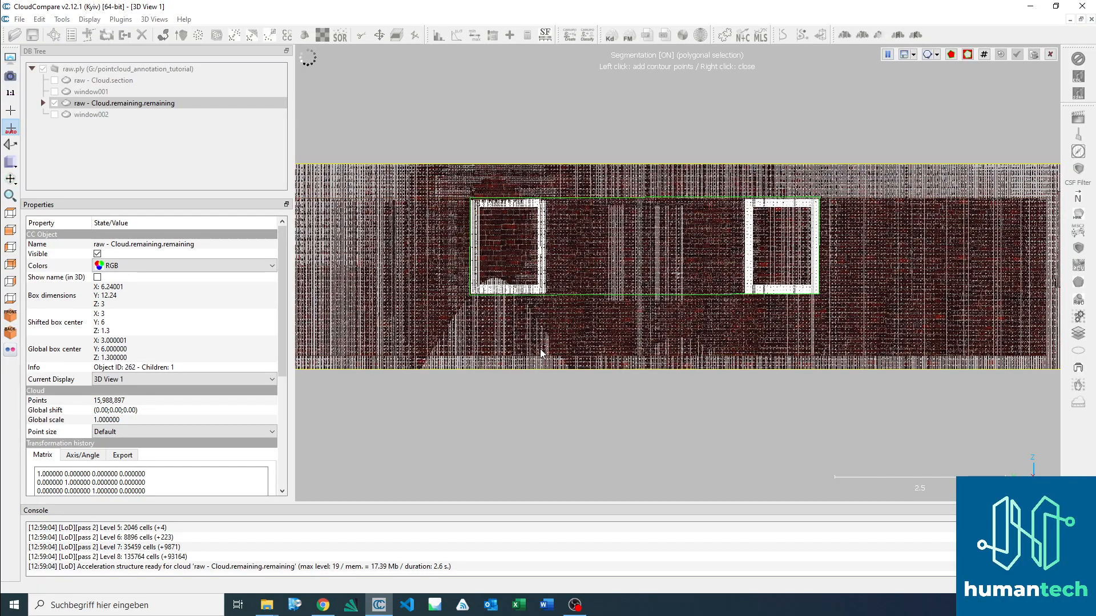
key("i")
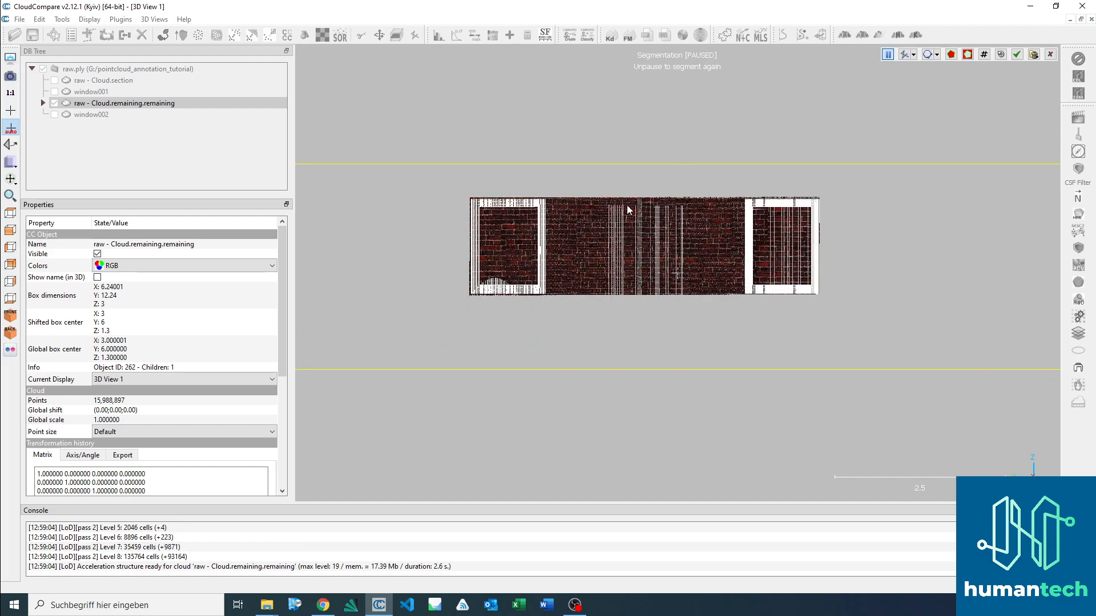
Step: Outline the brick wall section between the two windows with a polygon and segment it out
key("space")
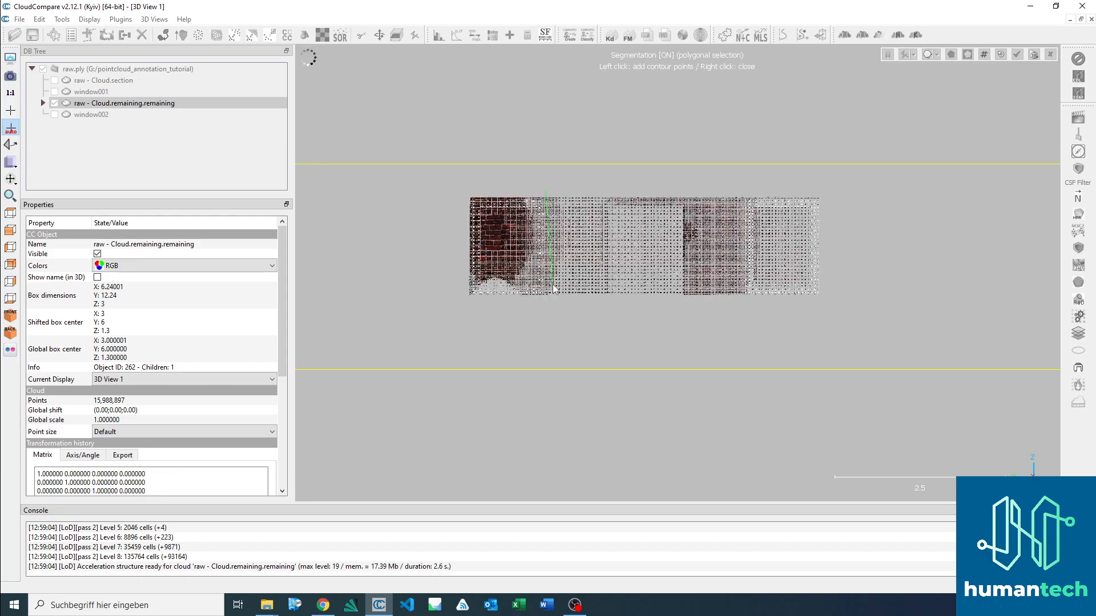
left_click(546, 304)
left_click(744, 303)
left_click(745, 188)
right_click(744, 187)
key("o")
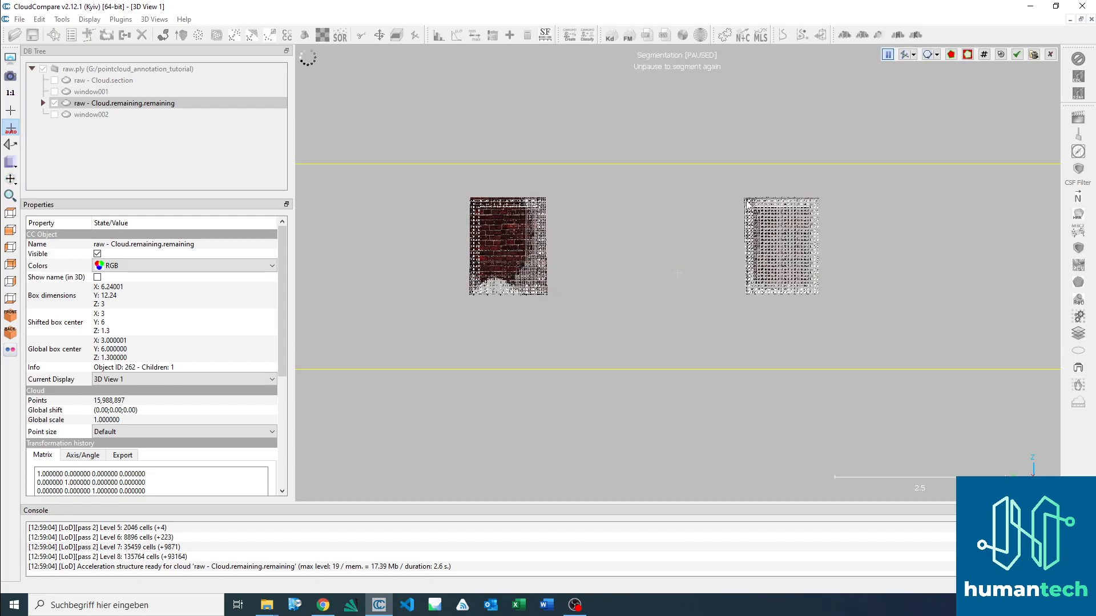
Step: Outline both window frames with a polygon from a tilted view and keep only the points inside, dropping the strips behind them
scroll(686, 215, "down", 3)
scroll(678, 234, "up", 3)
left_click_drag(683, 228, 736, 257)
key("space")
left_click(470, 221)
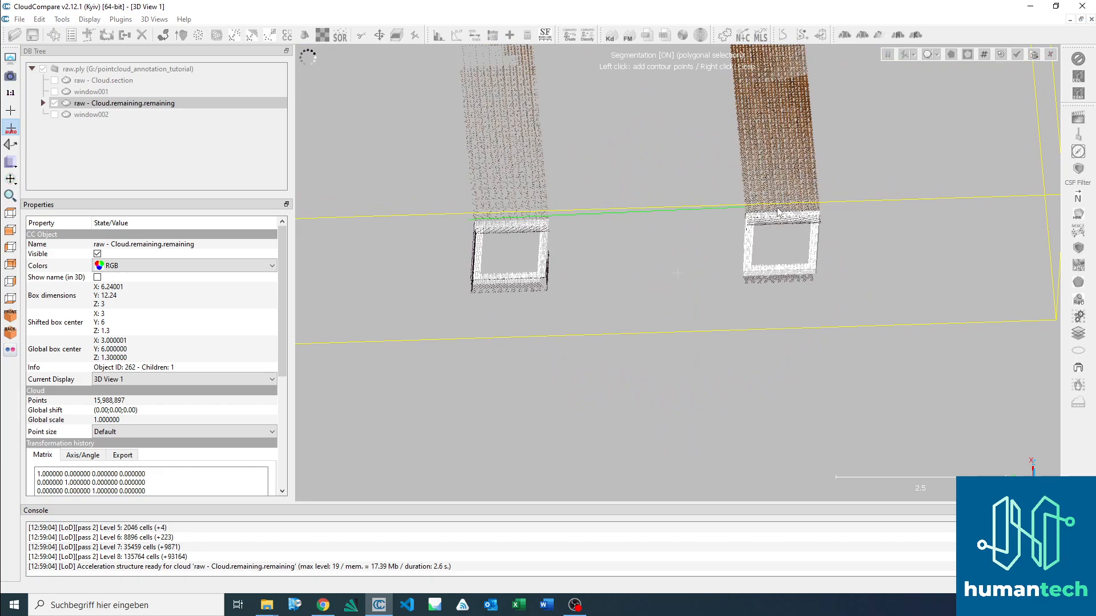
left_click(838, 211)
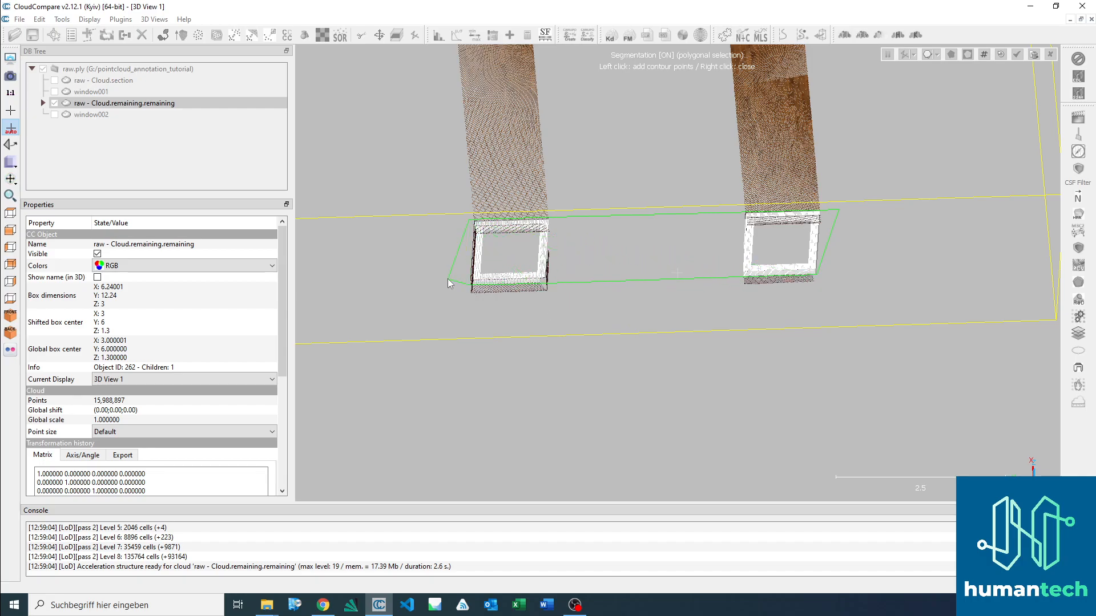
right_click(445, 242)
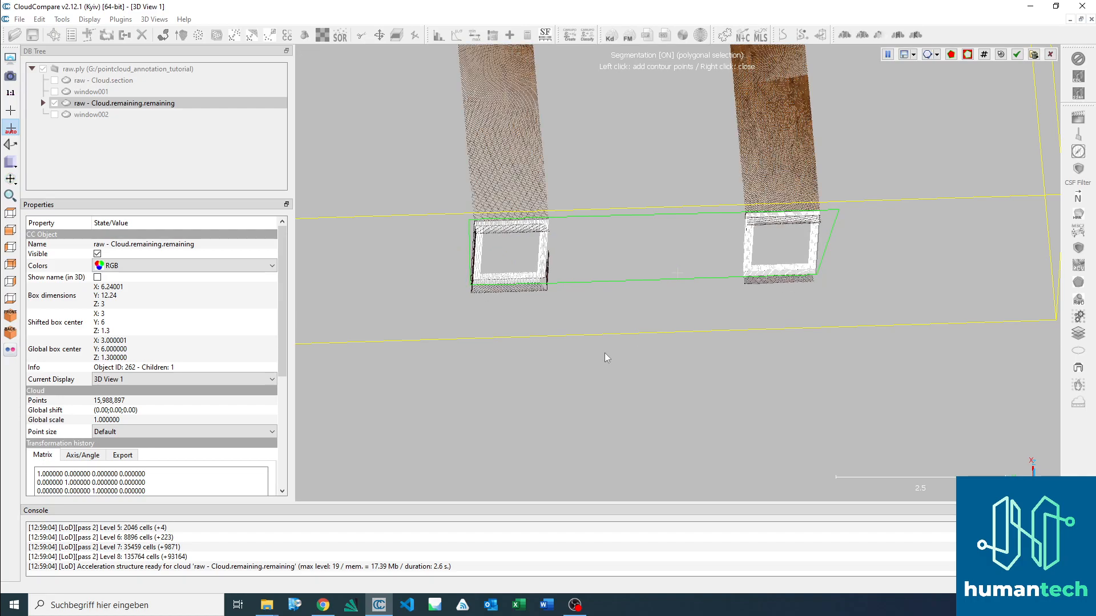
key("i")
Step: Outline the wall reveal points above and beside the two window frames, segment them out and confirm the segmentation
left_click_drag(616, 300, 525, 97)
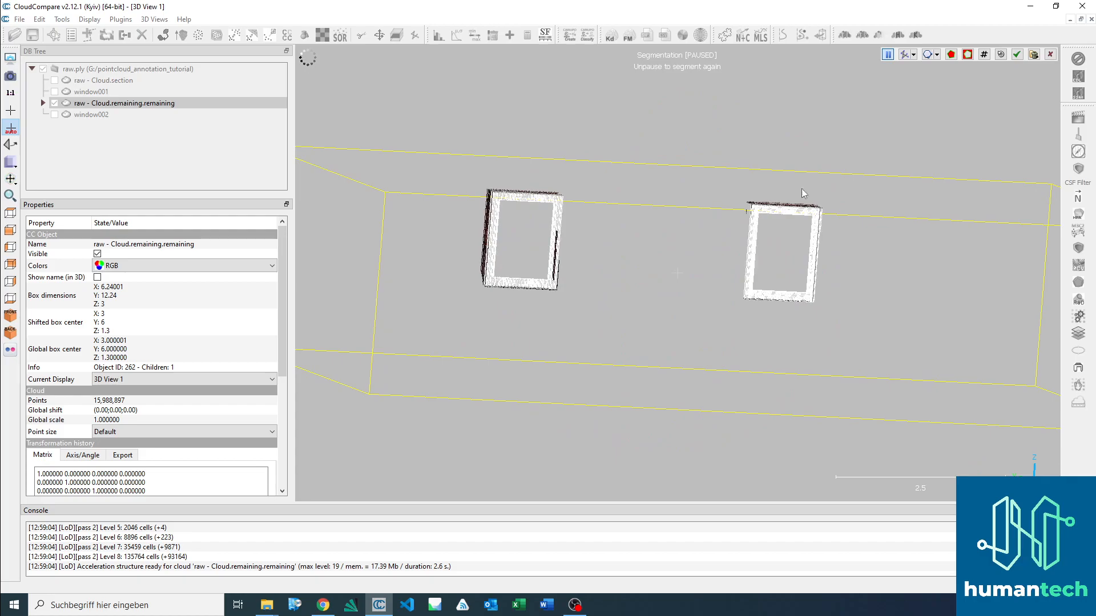
left_click_drag(762, 211, 639, 319)
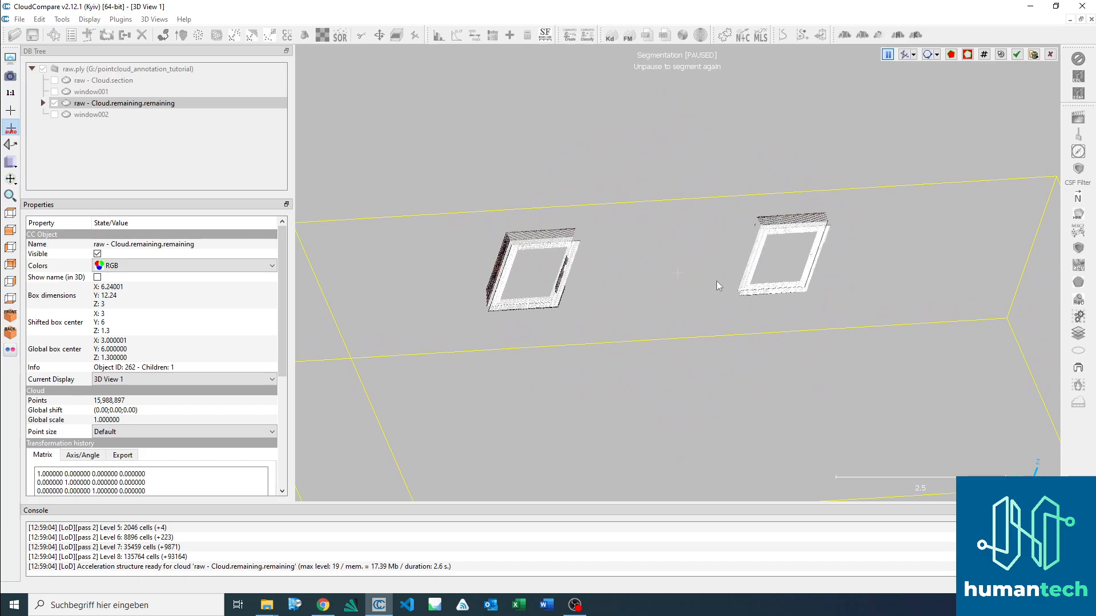
key("space")
left_click(474, 310)
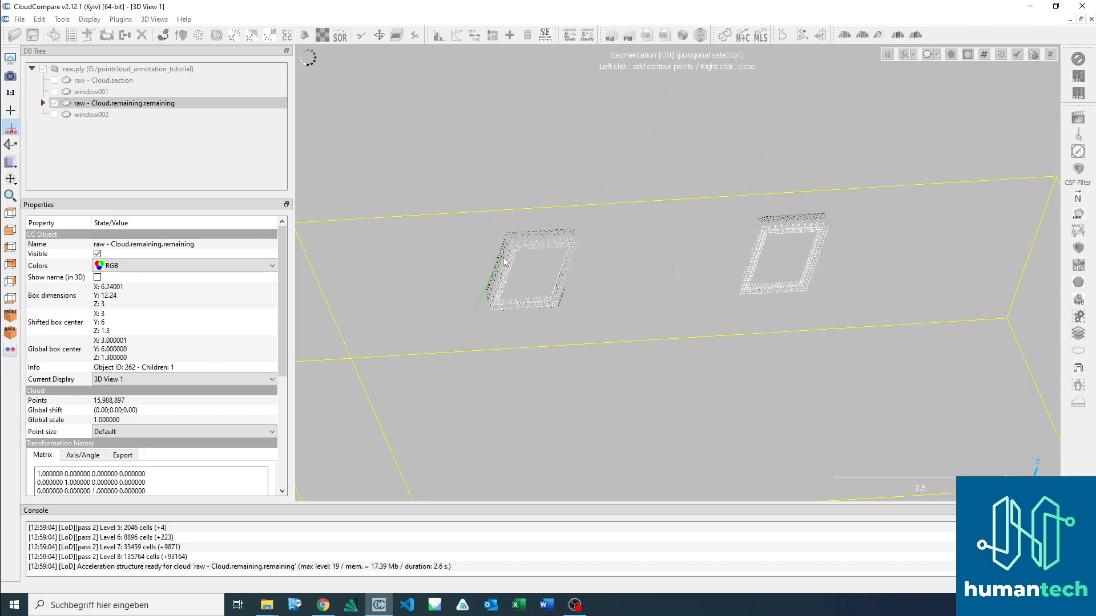
left_click(485, 308)
left_click(508, 238)
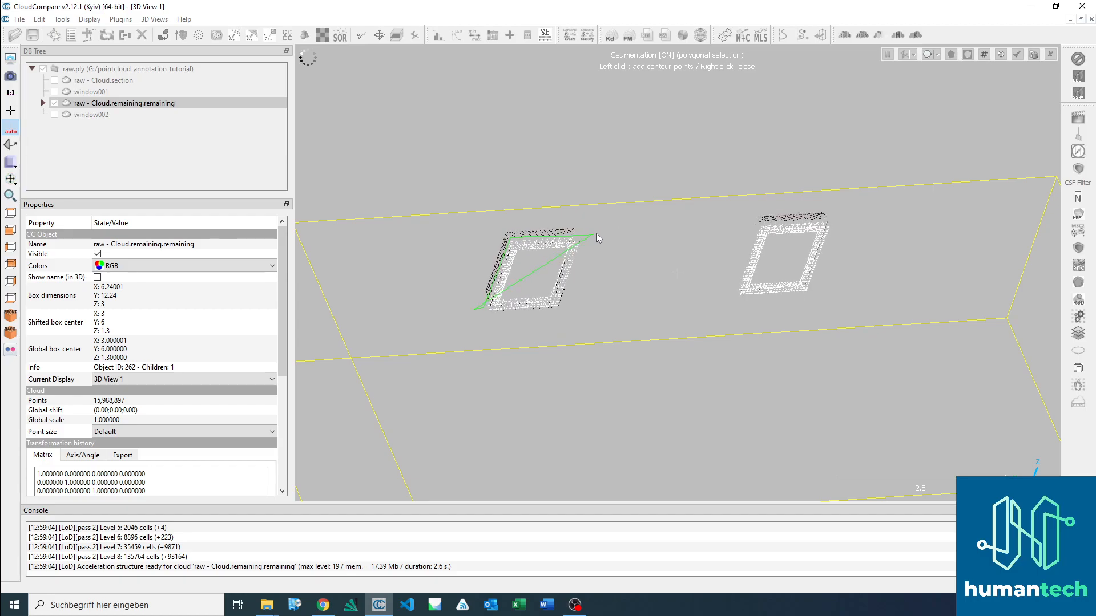
left_click(842, 219)
left_click(838, 195)
left_click(480, 218)
right_click(523, 288)
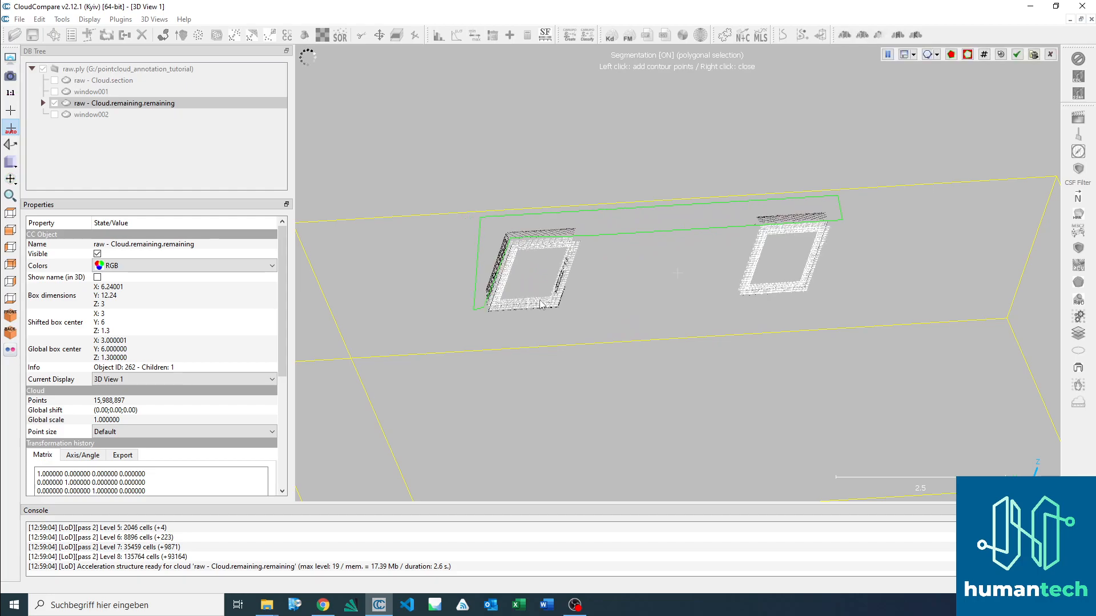
key("o")
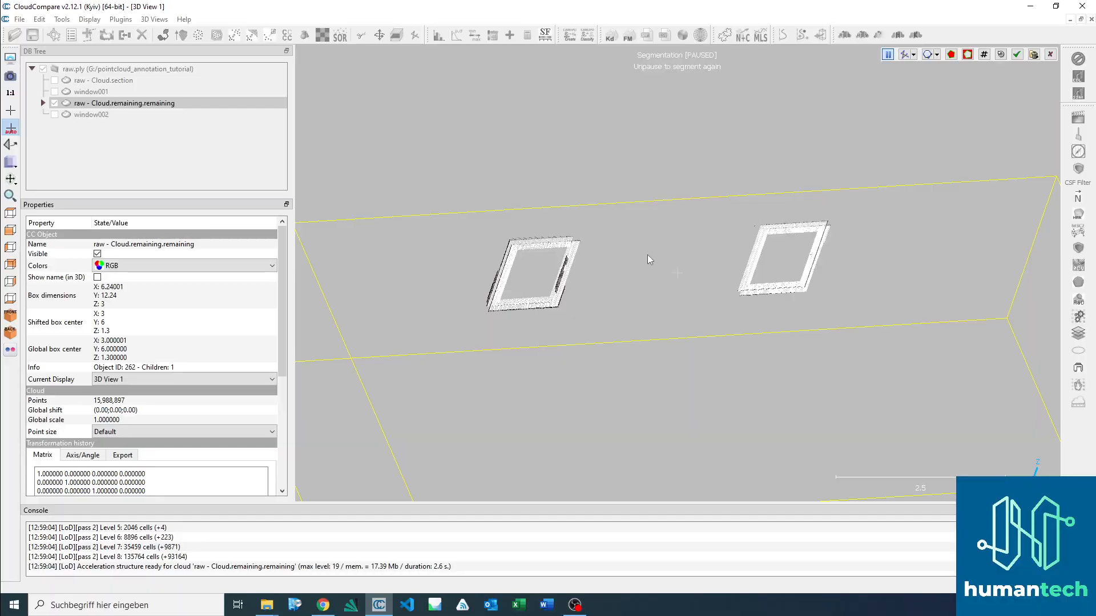
key("Return")
Step: Hide the remaining building cloud and rename the newly segmented cloud with the two windows as window003
left_click_drag(605, 213, 611, 412)
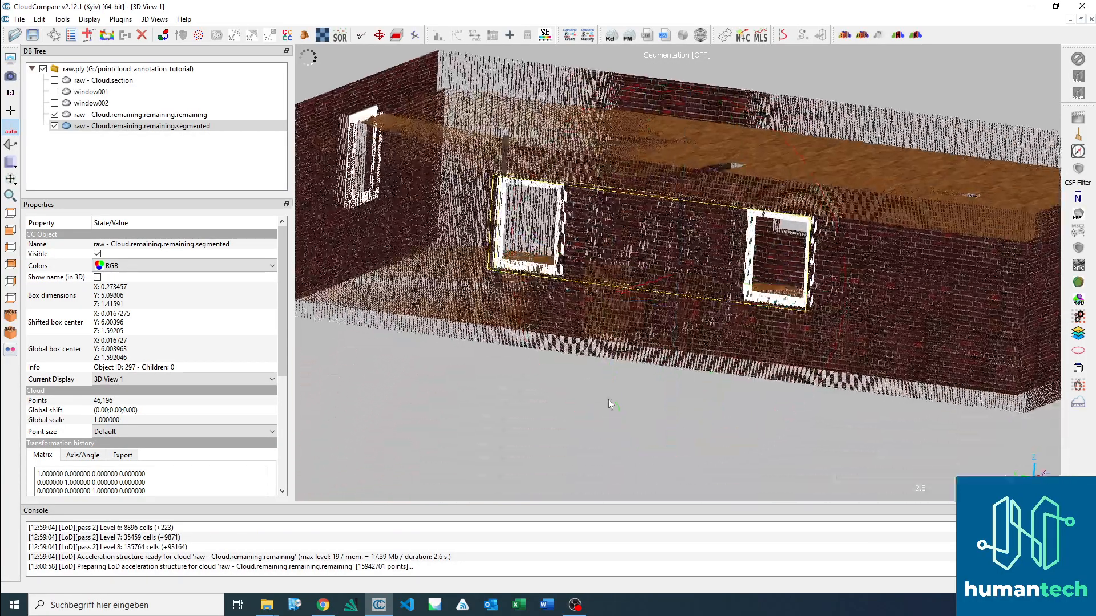
left_click(55, 115)
left_click_drag(442, 139, 451, 181)
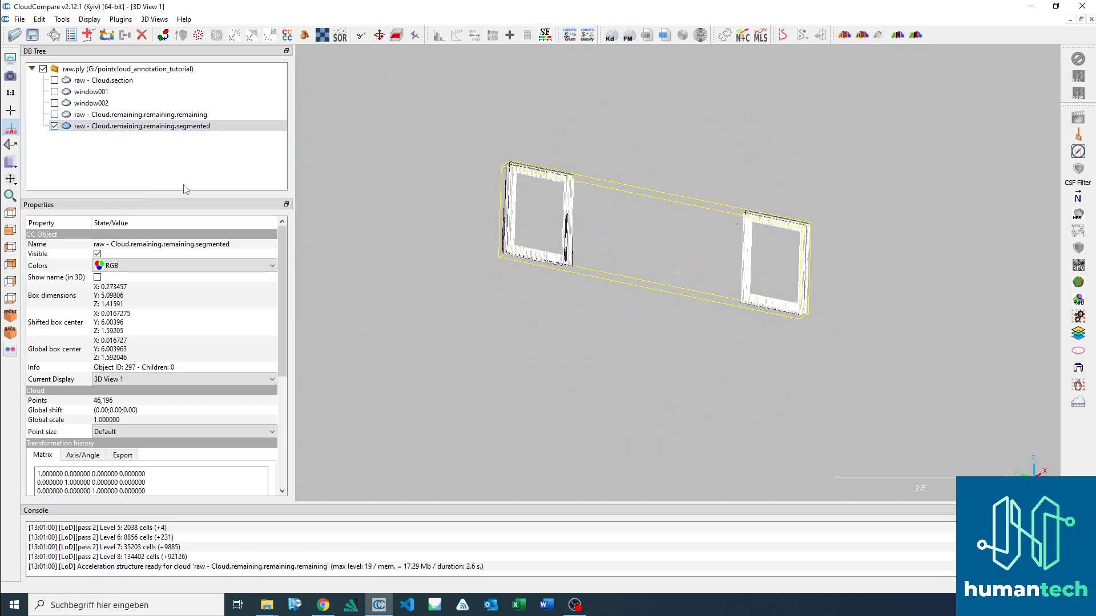
left_click(200, 127)
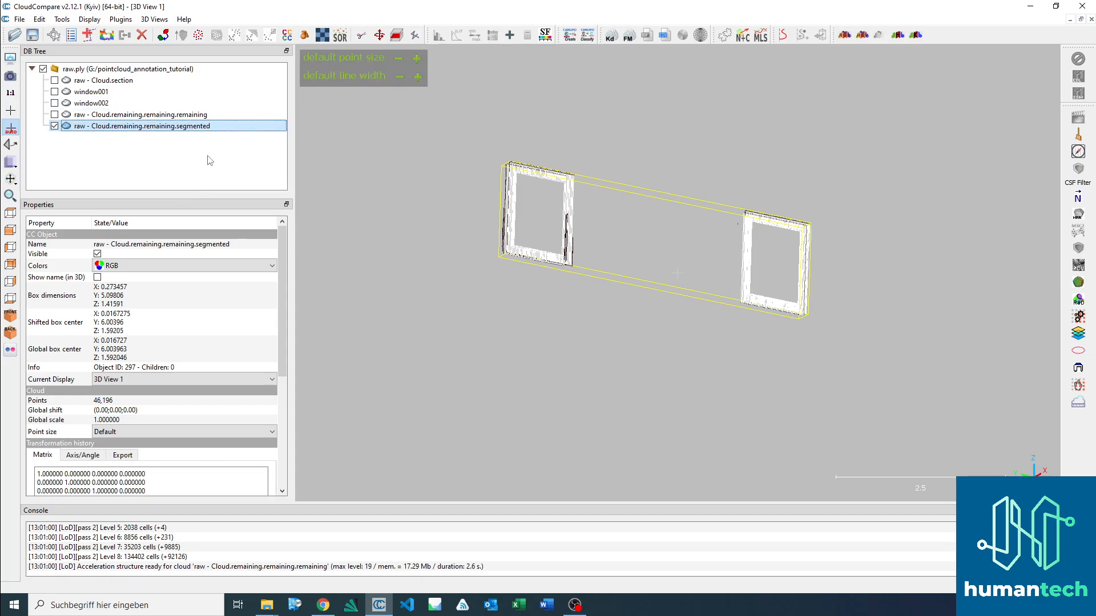
key("F2")
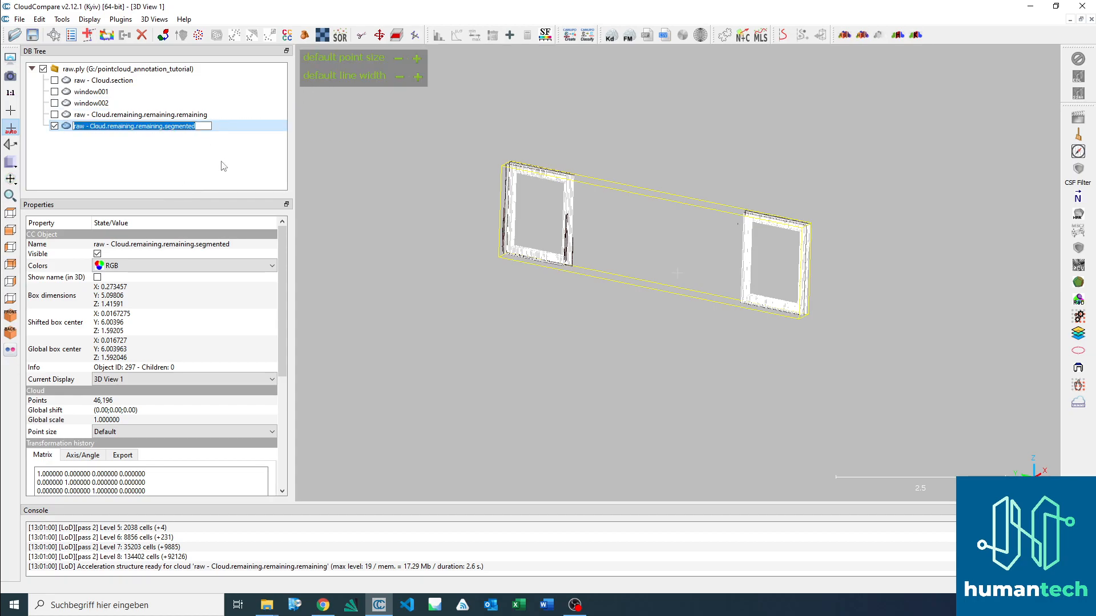
type("window003")
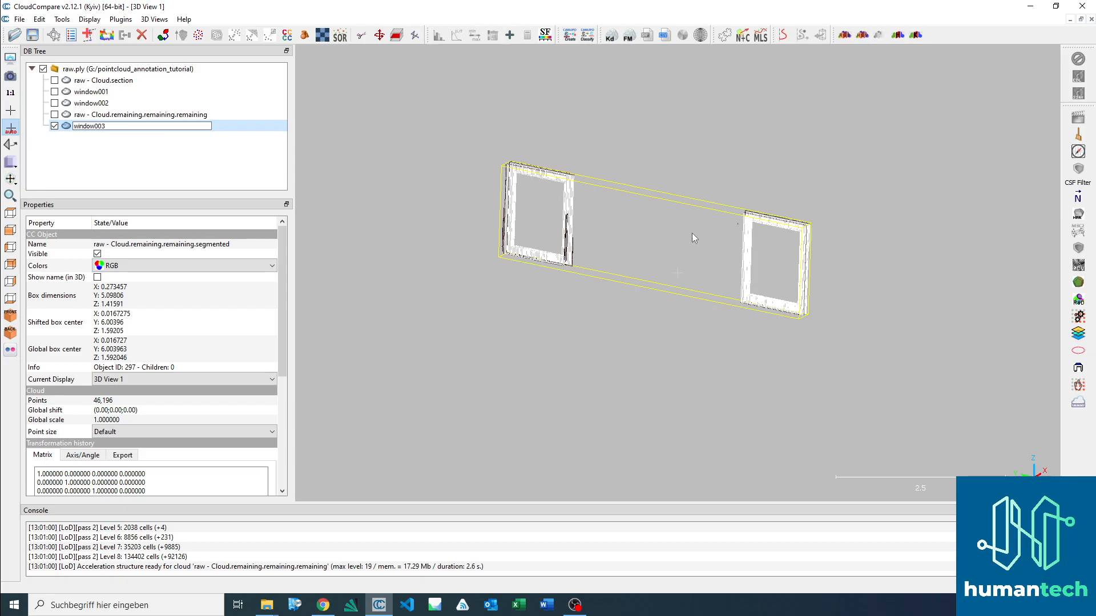
left_click(208, 164)
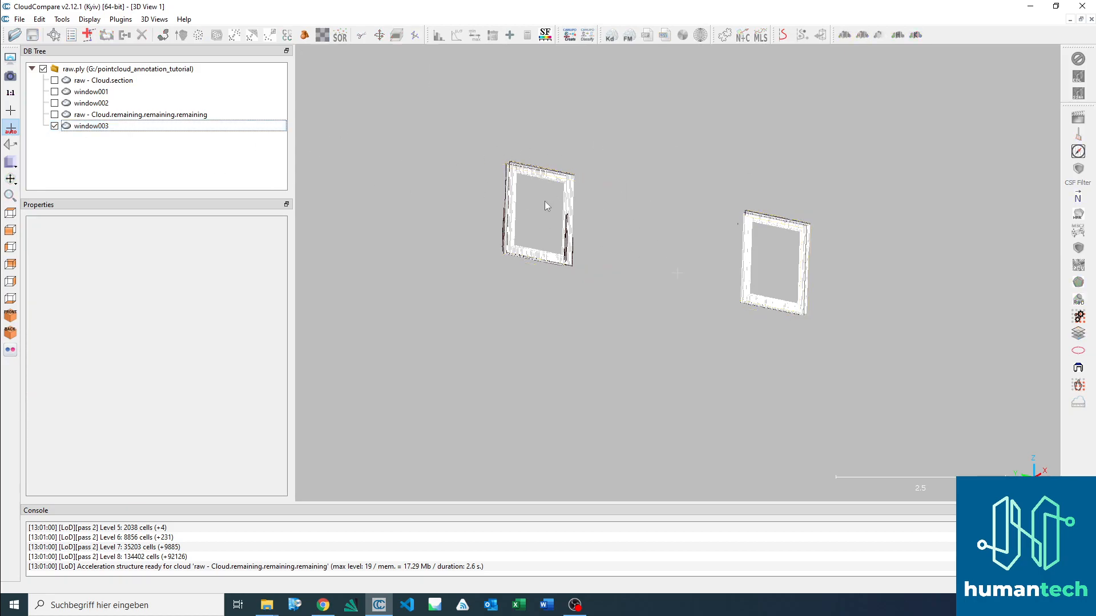
Step: Show the raw - Cloud.remaining.remaining.remaining cloud, hide window003 and face the short wall with one window in back view
left_click(170, 116)
left_click(54, 114)
left_click(54, 125)
left_click_drag(673, 319, 690, 301)
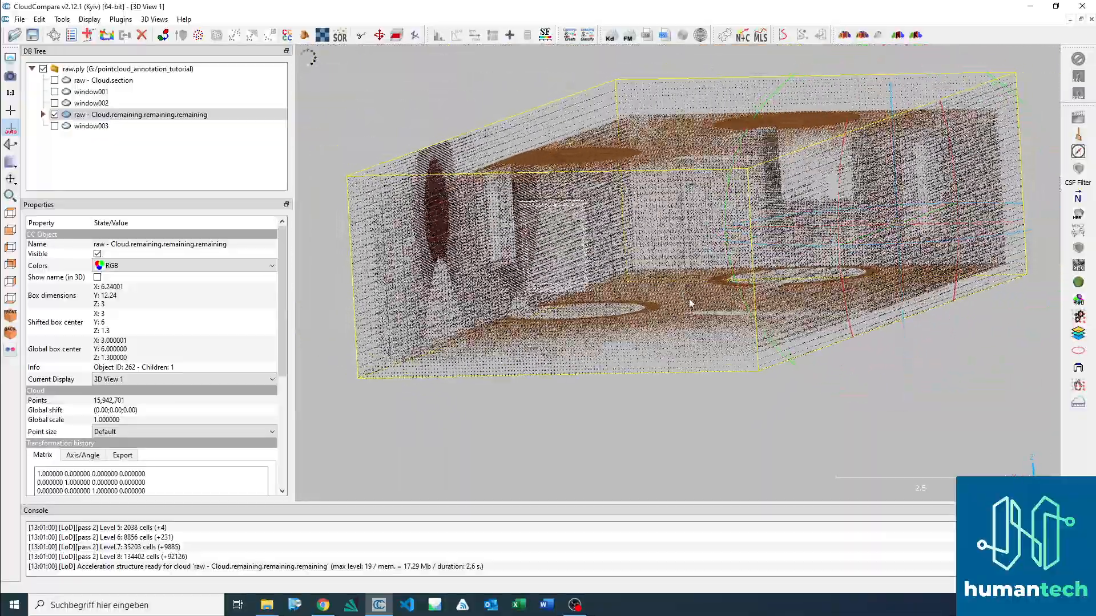
left_click(14, 283)
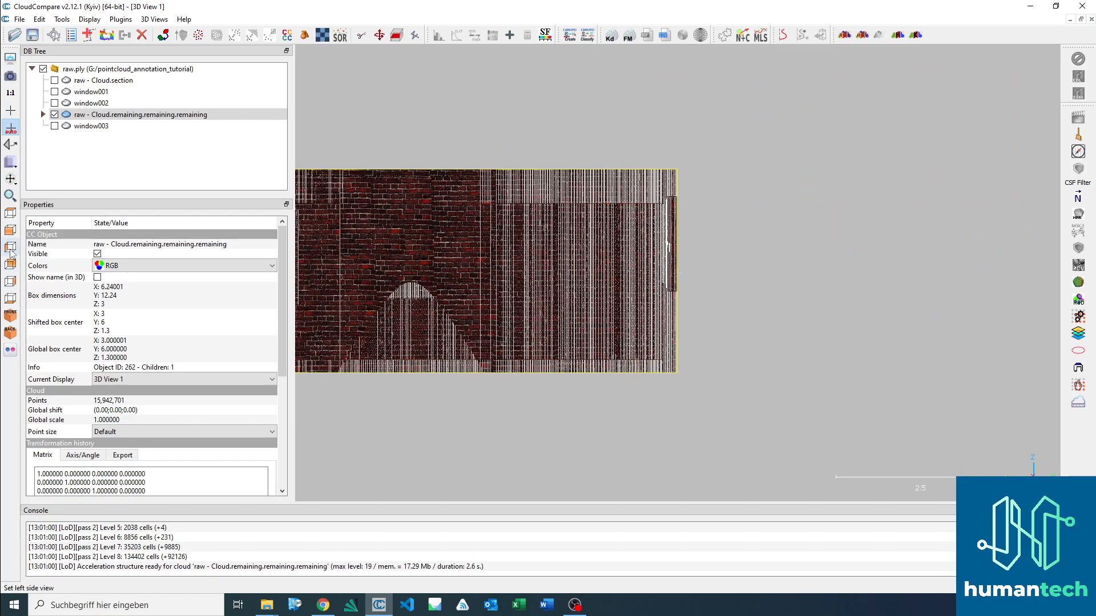
left_click(11, 251)
left_click(12, 266)
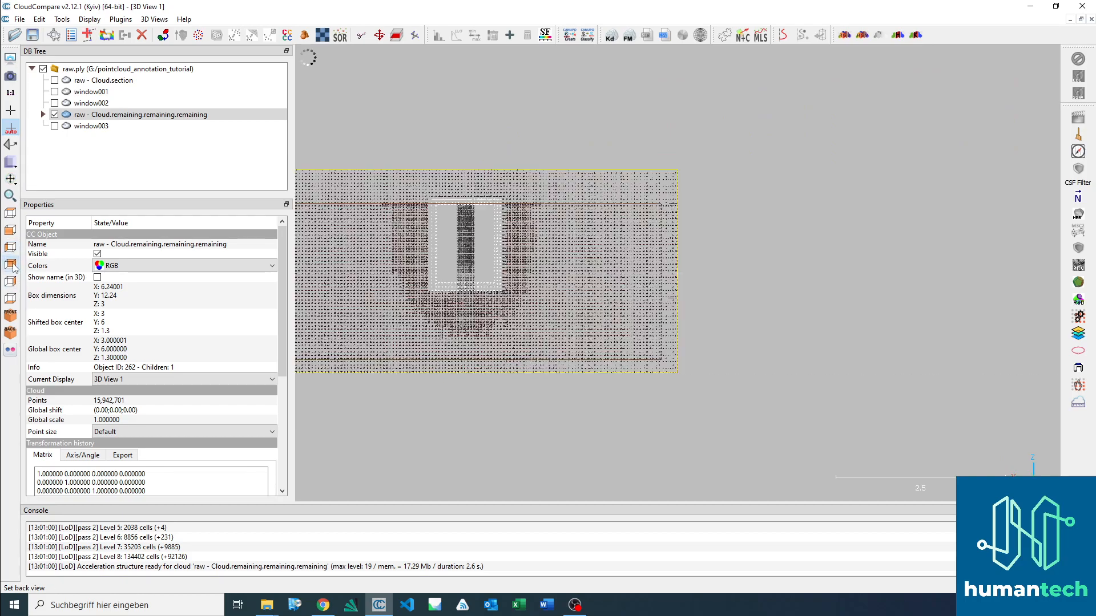
scroll(571, 262, "up", 4)
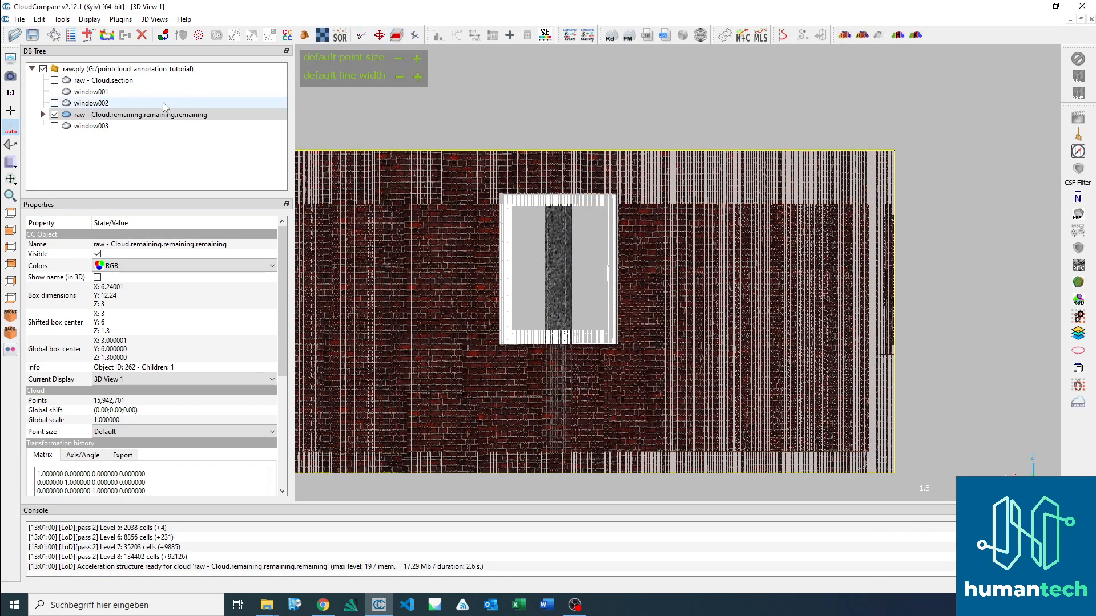
Step: Outline the short wall's window with a rectangular polygon in the segmentation tool and keep only the points inside
left_click(97, 115)
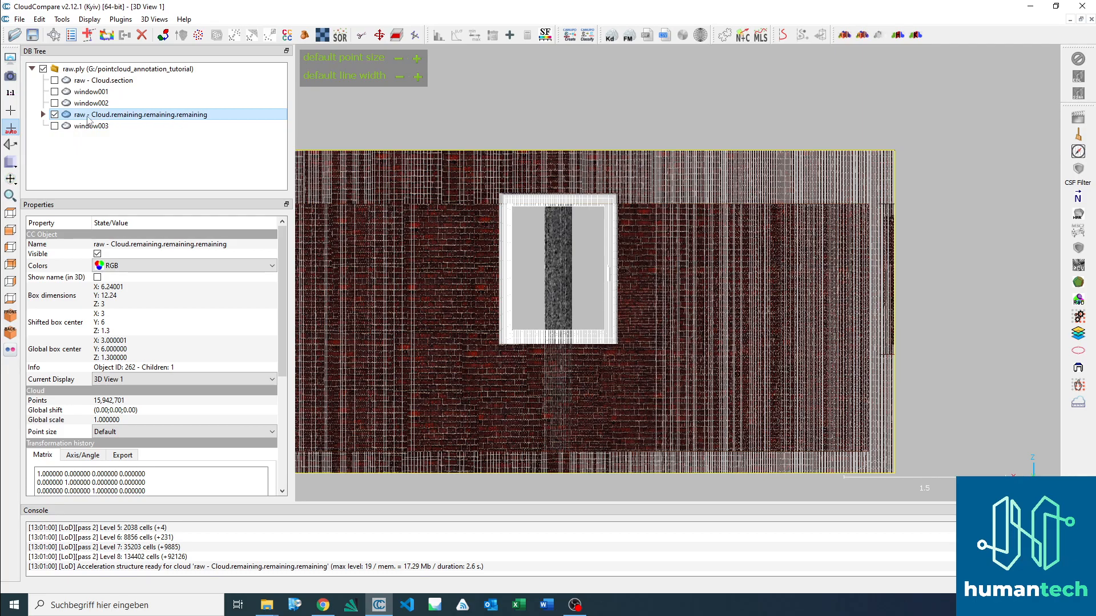
left_click(361, 37)
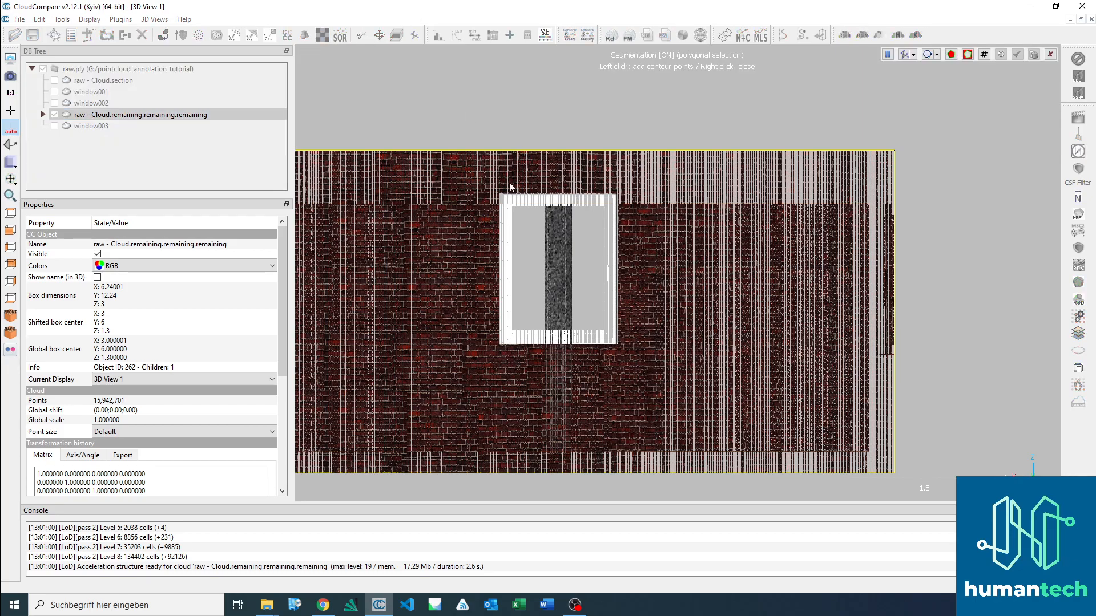
left_click(501, 196)
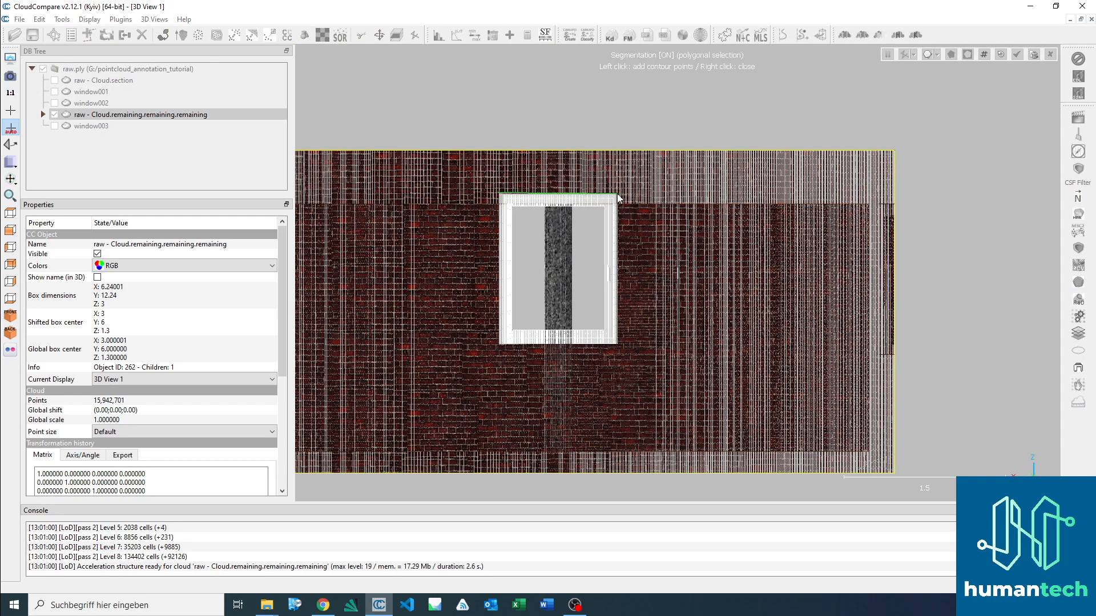
left_click(618, 345)
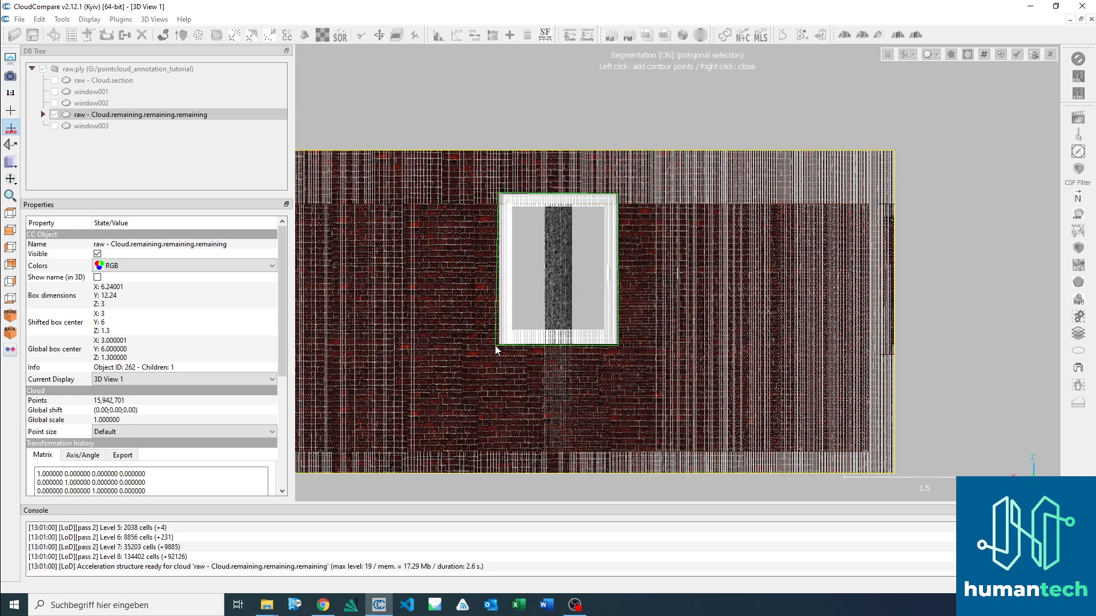
left_click(497, 344)
right_click(485, 320)
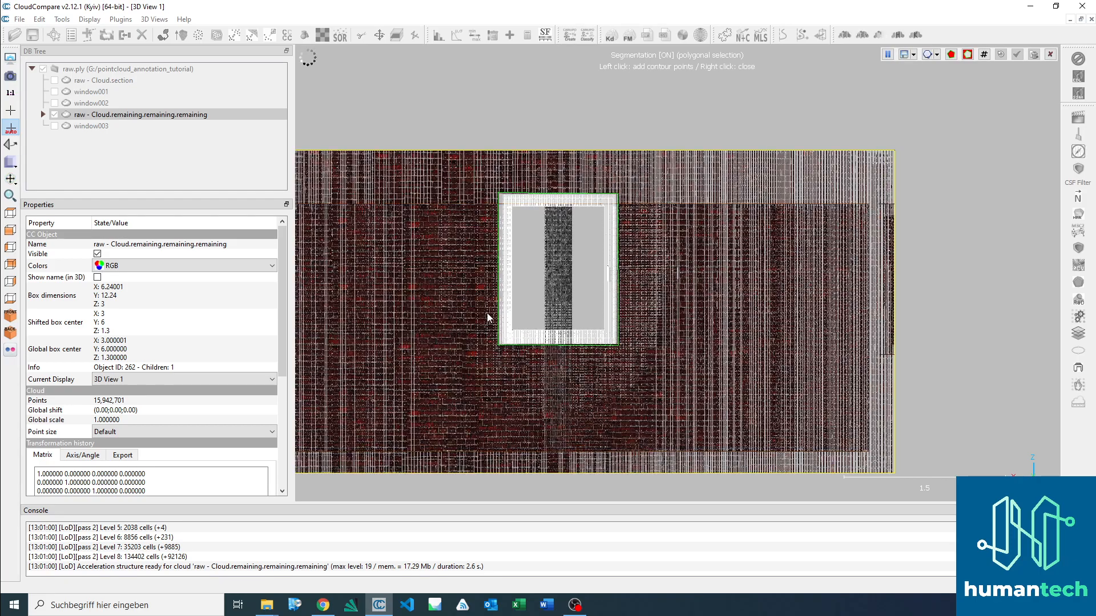
key("i")
Step: Orbit the kept points until the window frame stands clear of the ceiling strip and column points, and resume segmentation
left_click_drag(650, 257, 529, 317)
right_click_drag(531, 320, 769, 215)
right_click_drag(607, 355, 751, 246)
left_click_drag(751, 248, 388, 356)
right_click_drag(383, 363, 660, 207)
left_click_drag(621, 253, 634, 273)
key("space")
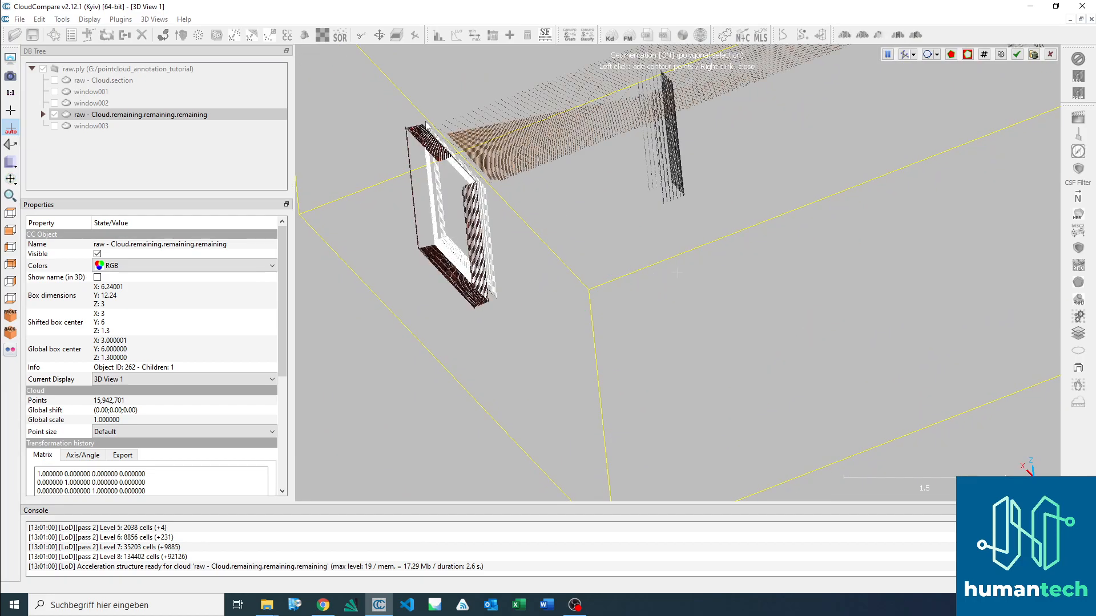
left_click(426, 121)
left_click(509, 209)
left_click(510, 322)
left_click(463, 335)
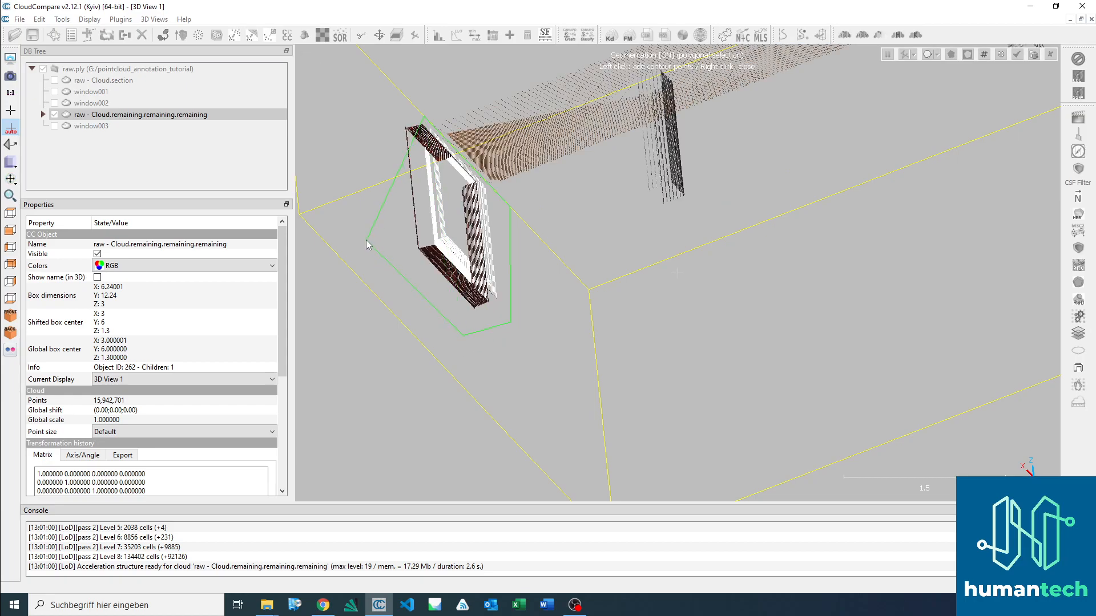
right_click(397, 112)
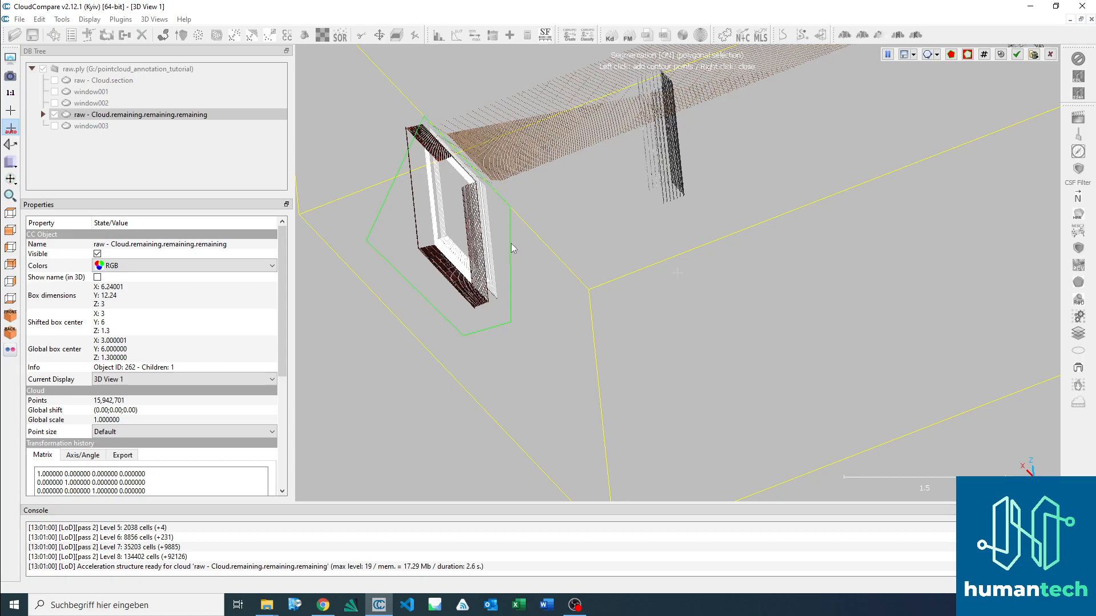
key("space")
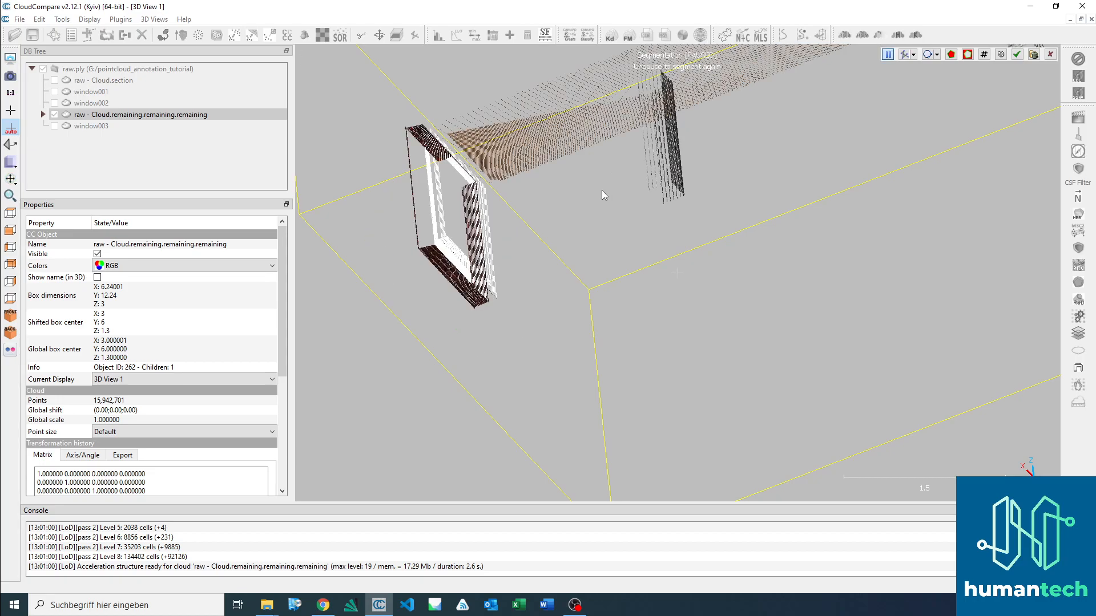
key("space")
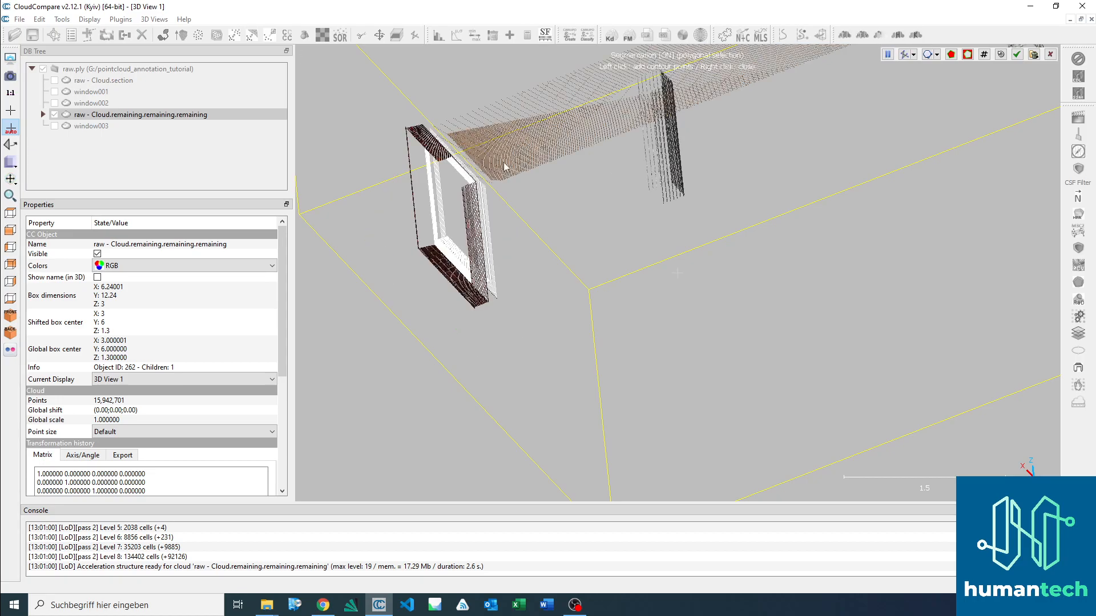
Step: Outline the window frame with a polygon that excludes the ceiling strip and column, and keep only the points inside
left_click(425, 118)
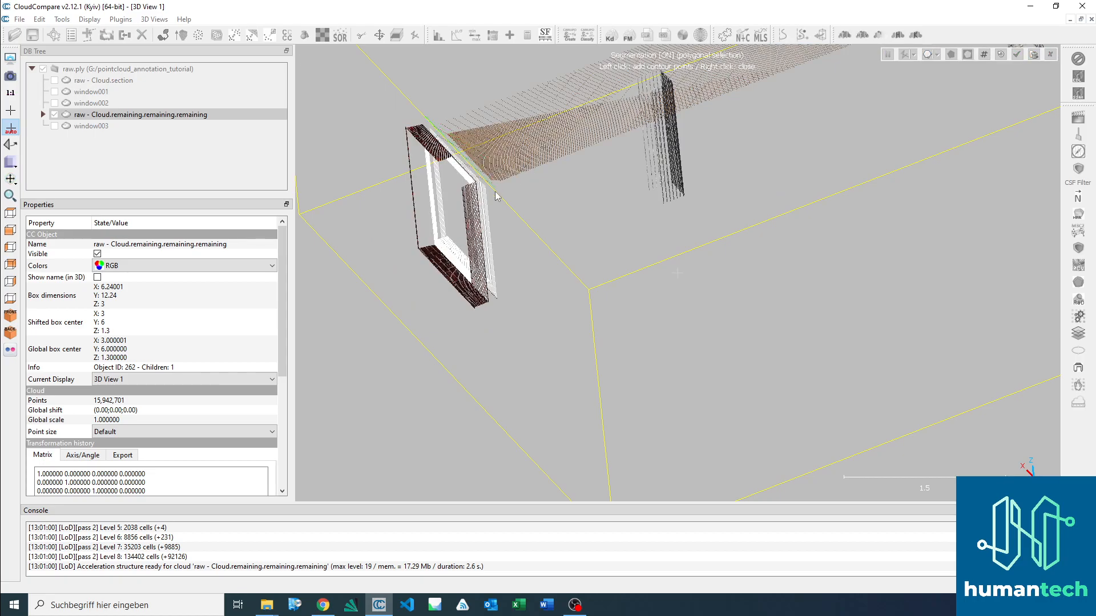
left_click(497, 192)
left_click(514, 318)
left_click(460, 337)
left_click(382, 108)
right_click(383, 108)
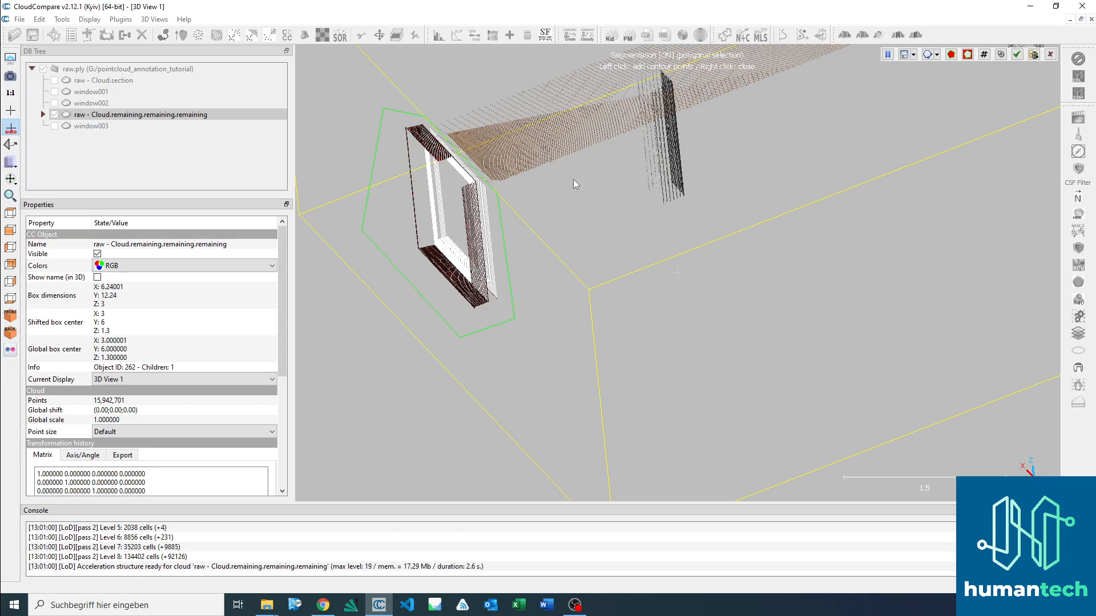
key("space")
Step: Outline the brick reveal on the outer side of the window frame, segment it out and confirm the segmentation
left_click_drag(518, 279, 705, 324)
key("space")
left_click(572, 75)
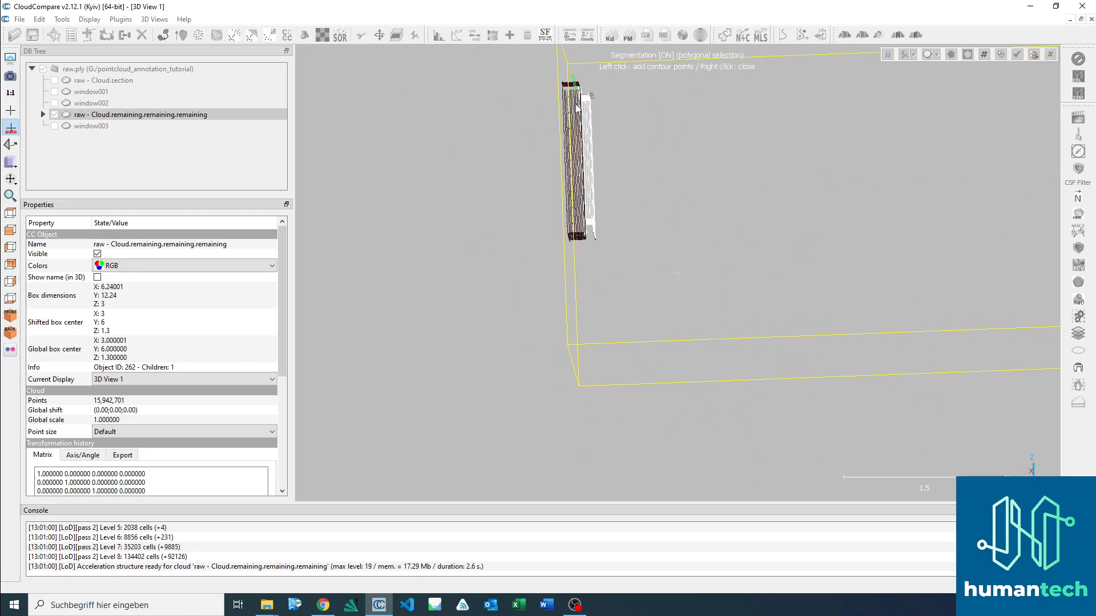
left_click(584, 244)
right_click(526, 61)
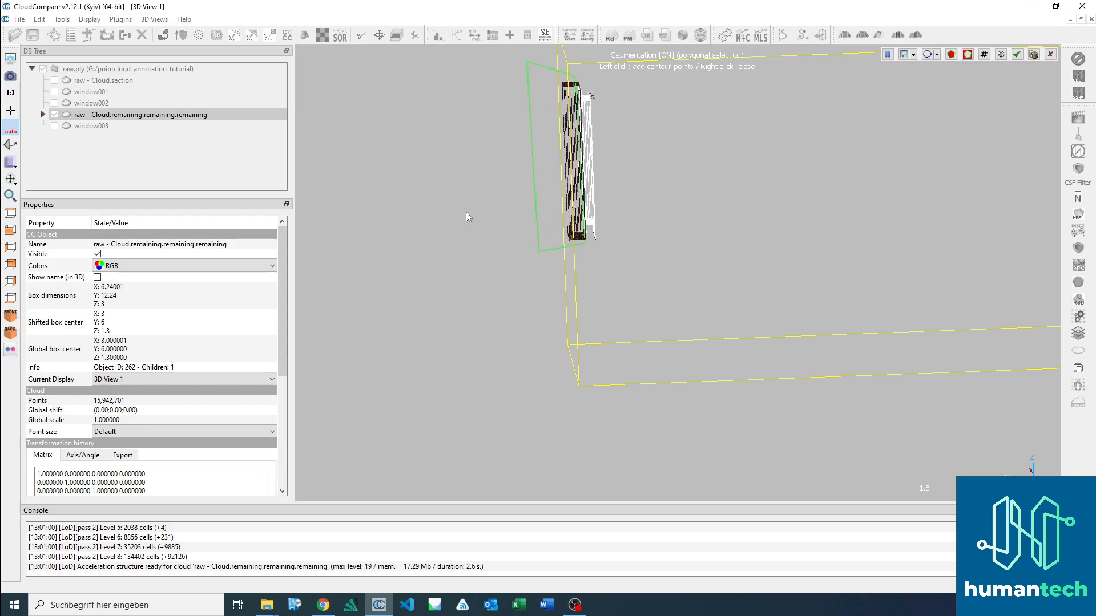
left_click_drag(540, 193, 625, 174)
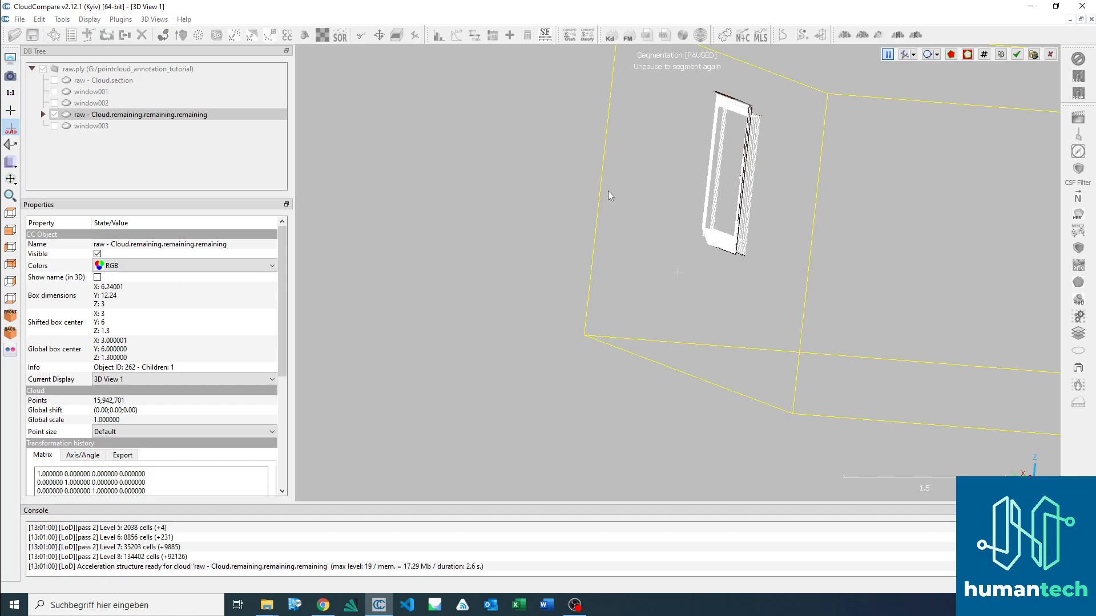
key("Return")
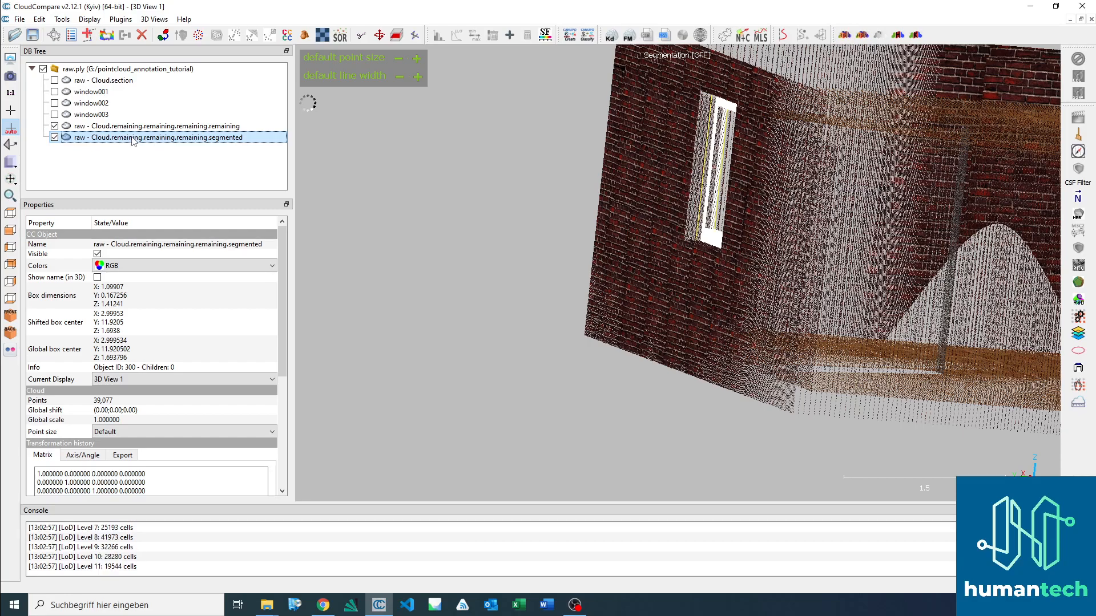
Step: Rename the newly segmented window cloud as window004 and hide it
key("F2")
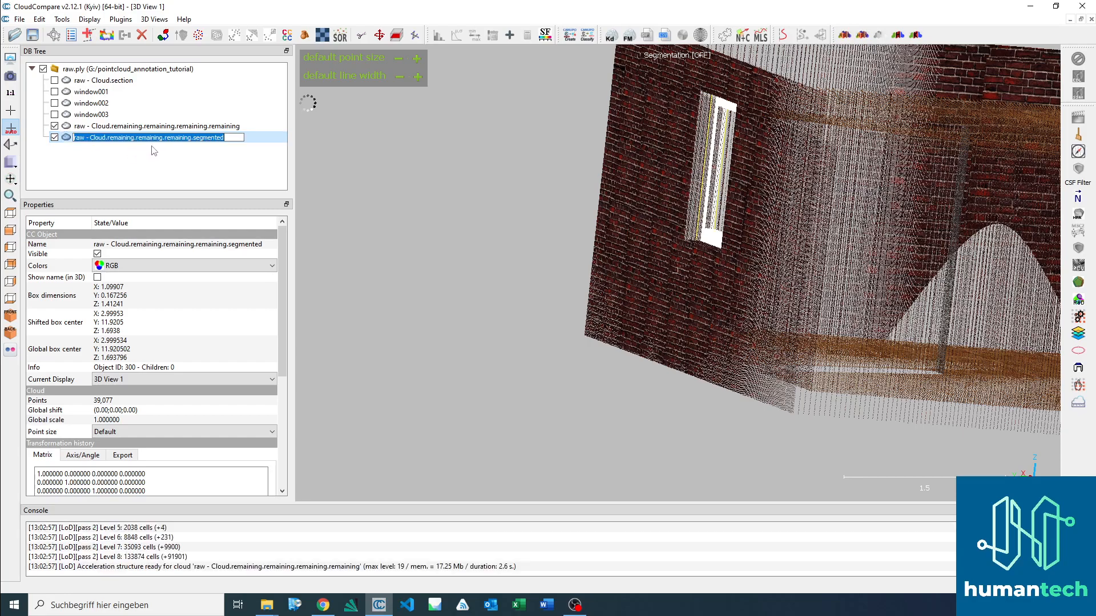
type("window004")
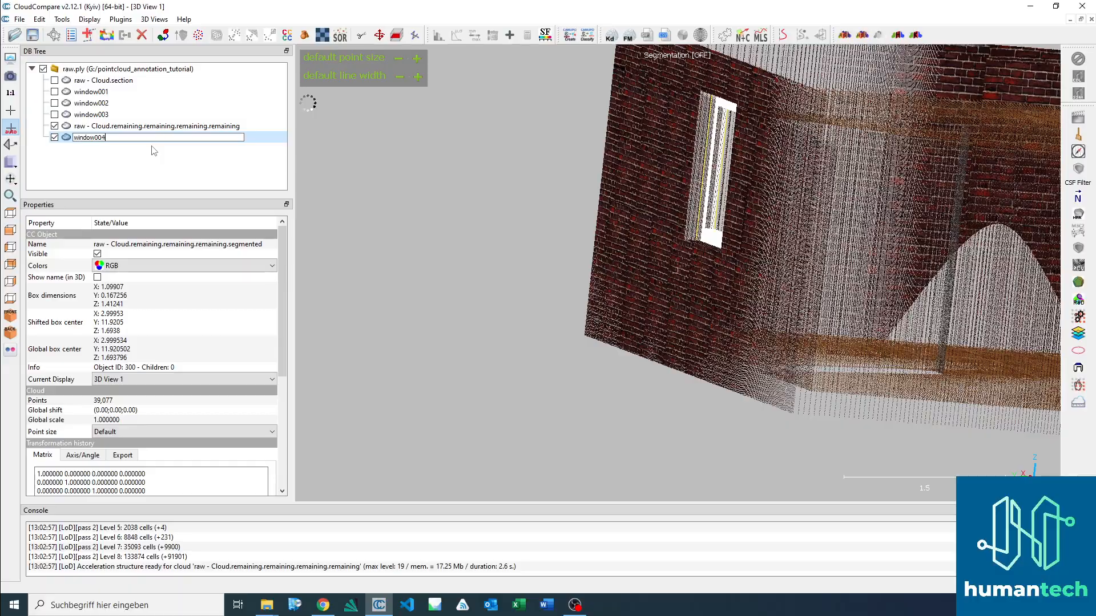
key("Return")
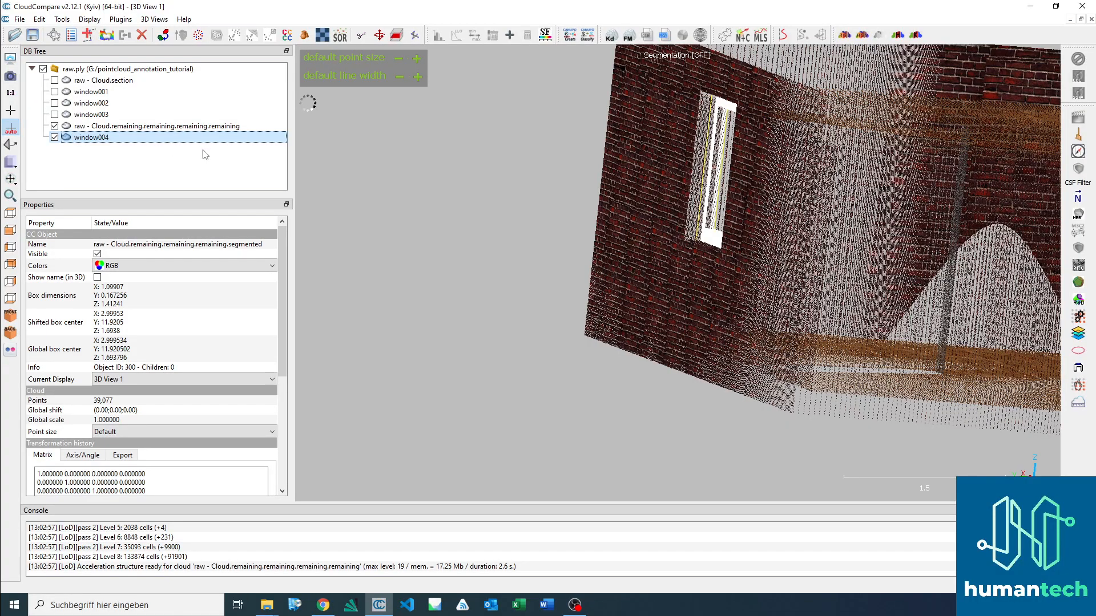
left_click(54, 139)
Step: Select the remaining cloud and set it to the top view with the whole room's floor plan in sight
left_click(87, 126)
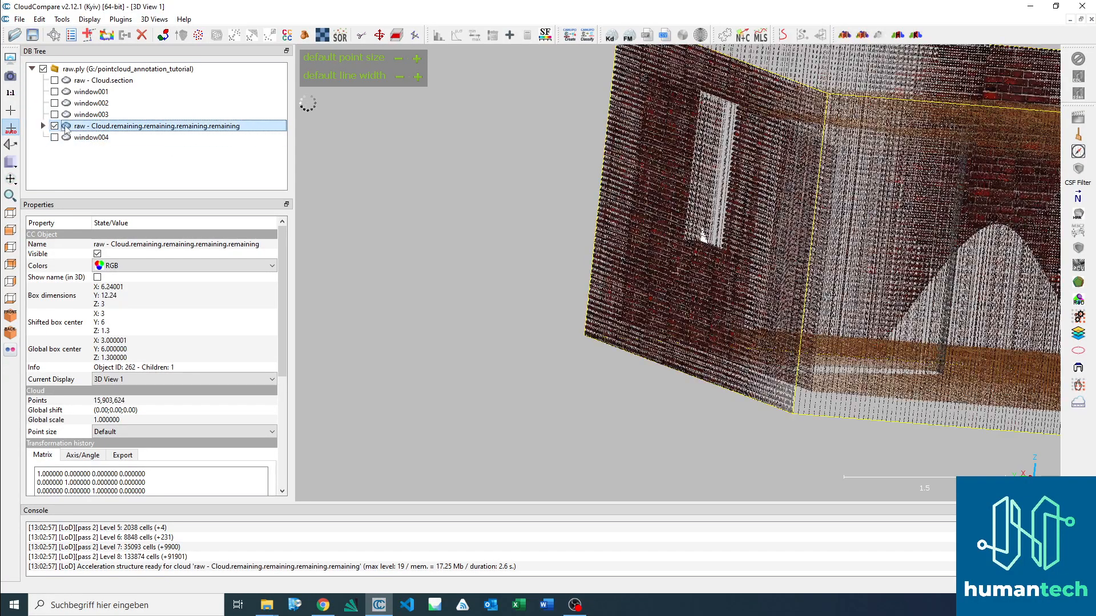
left_click_drag(641, 163, 763, 155)
left_click_drag(746, 239, 835, 205)
left_click_drag(759, 291, 715, 265)
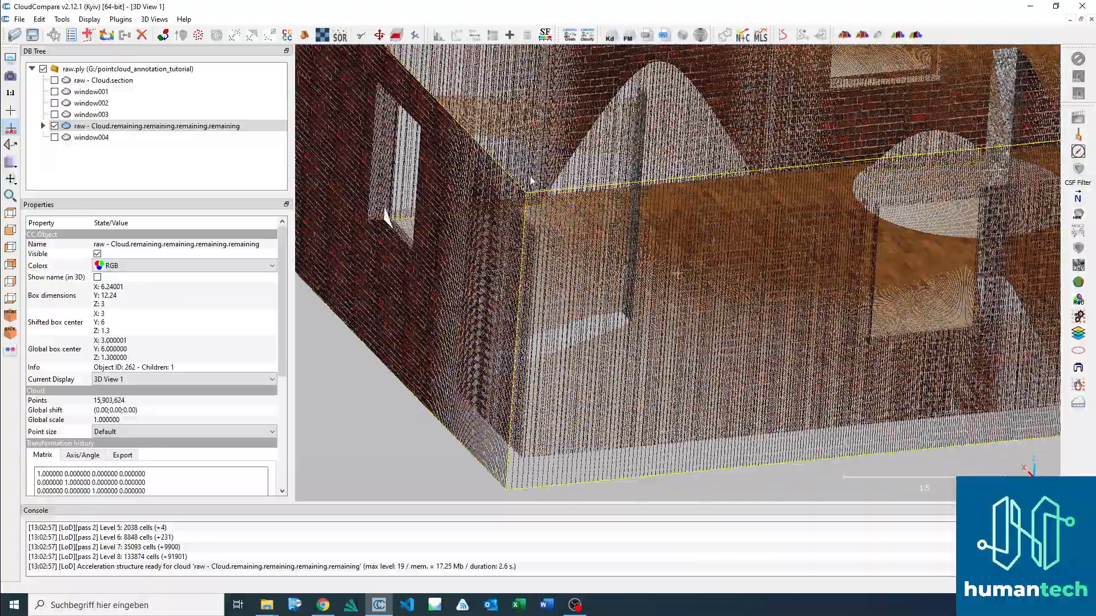
left_click_drag(407, 211, 577, 237)
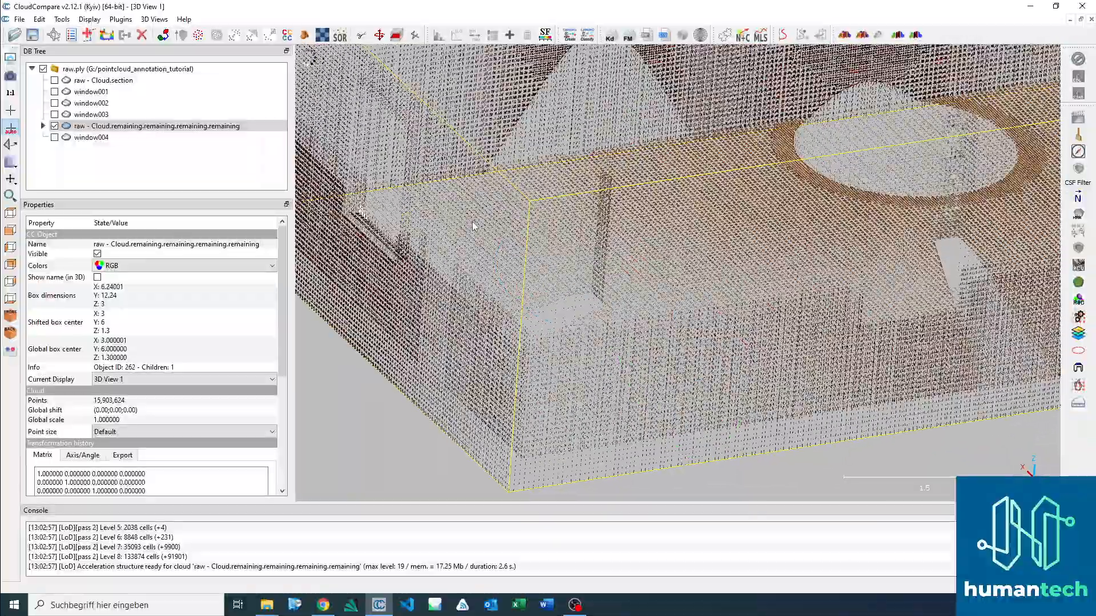
left_click_drag(633, 188, 807, 272)
left_click_drag(809, 200, 674, 250)
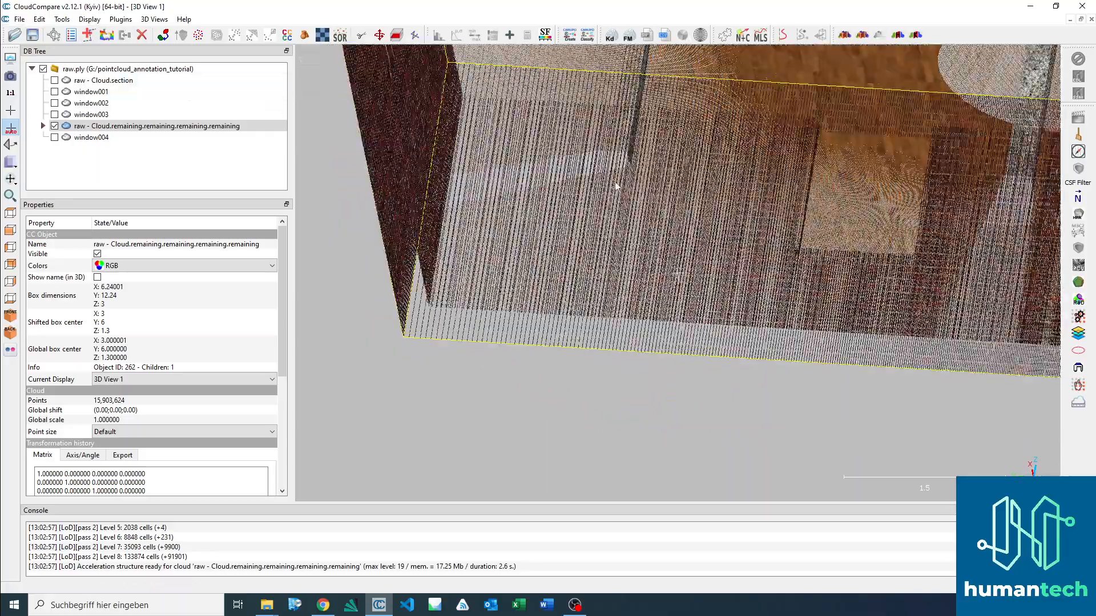
left_click(10, 213)
scroll(569, 245, "down", 7)
right_click_drag(833, 300, 546, 211)
scroll(549, 214, "down", 4)
right_click_drag(606, 299, 589, 232)
scroll(580, 256, "down", 3)
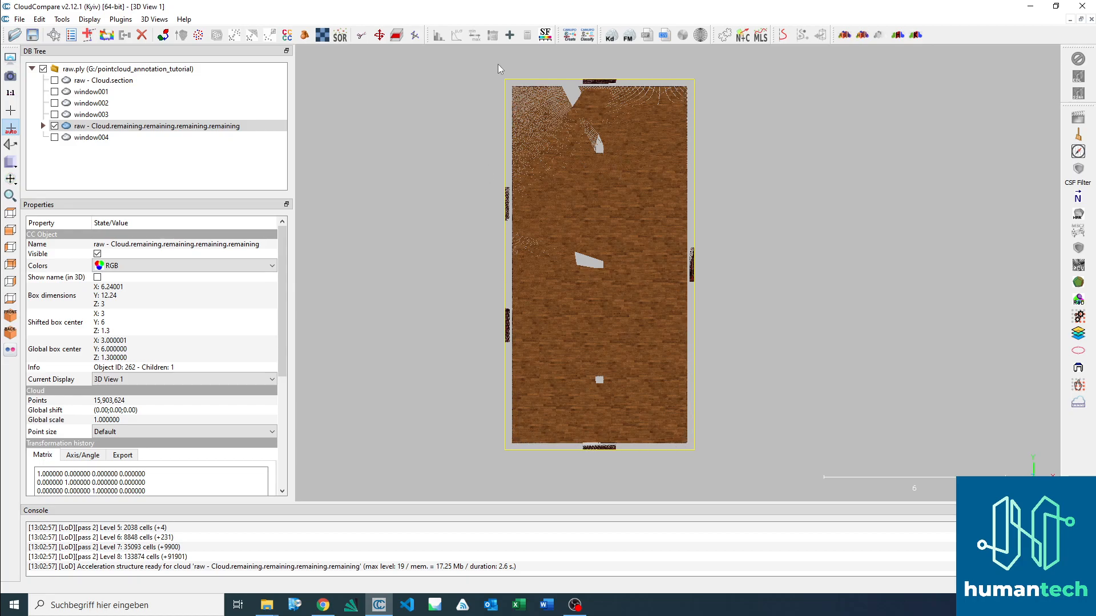
Step: Outline the room's interior along the inner wall faces with a polygon in the segmentation tool and segment out the points inside
left_click(94, 126)
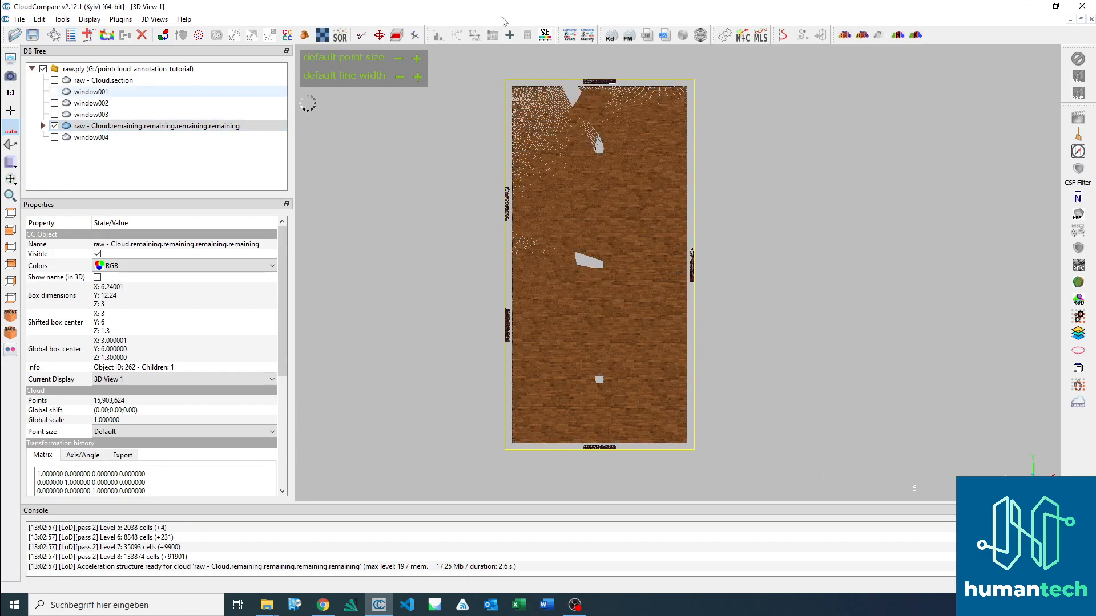
left_click(361, 37)
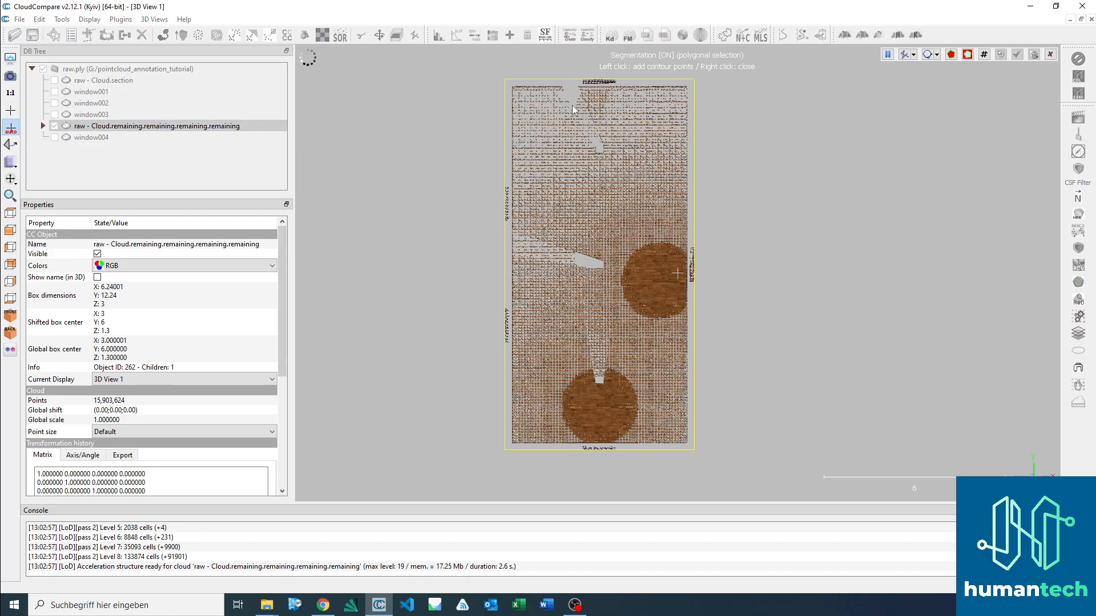
left_click(686, 87)
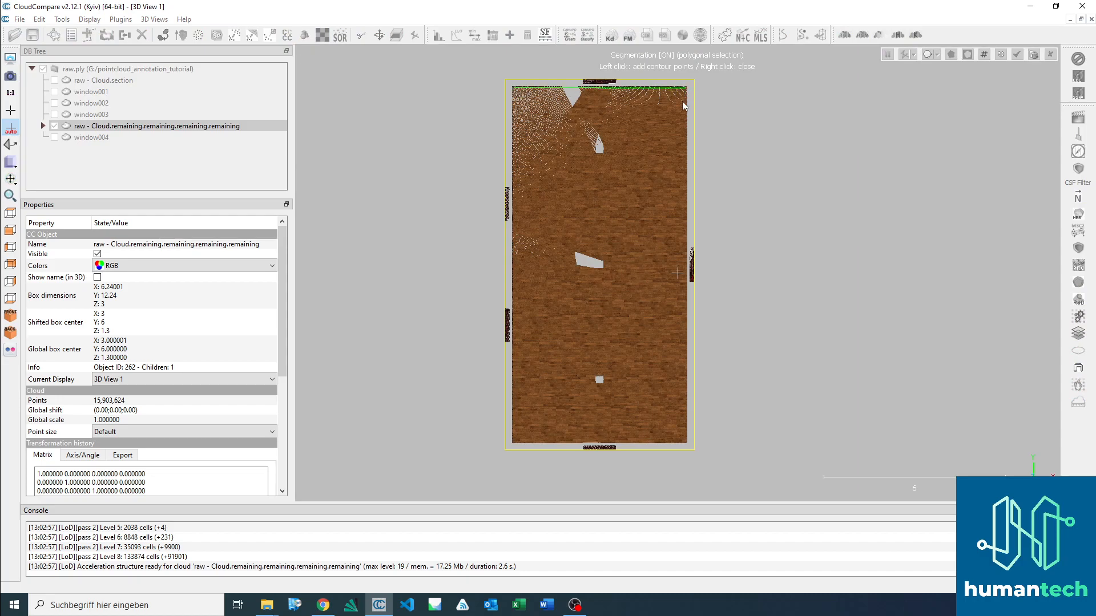
left_click(687, 442)
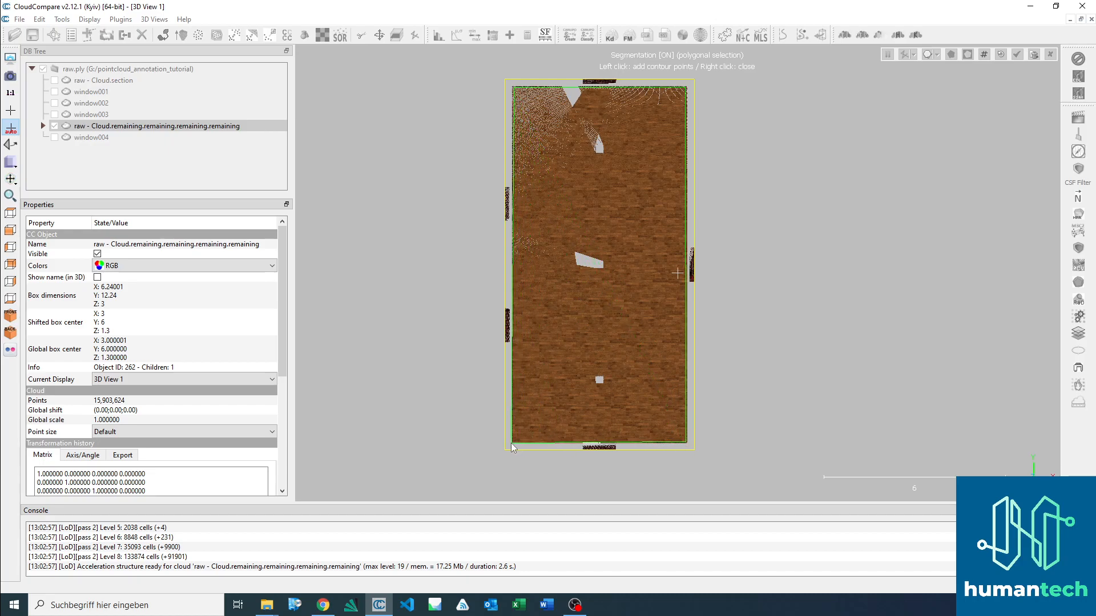
left_click(512, 443)
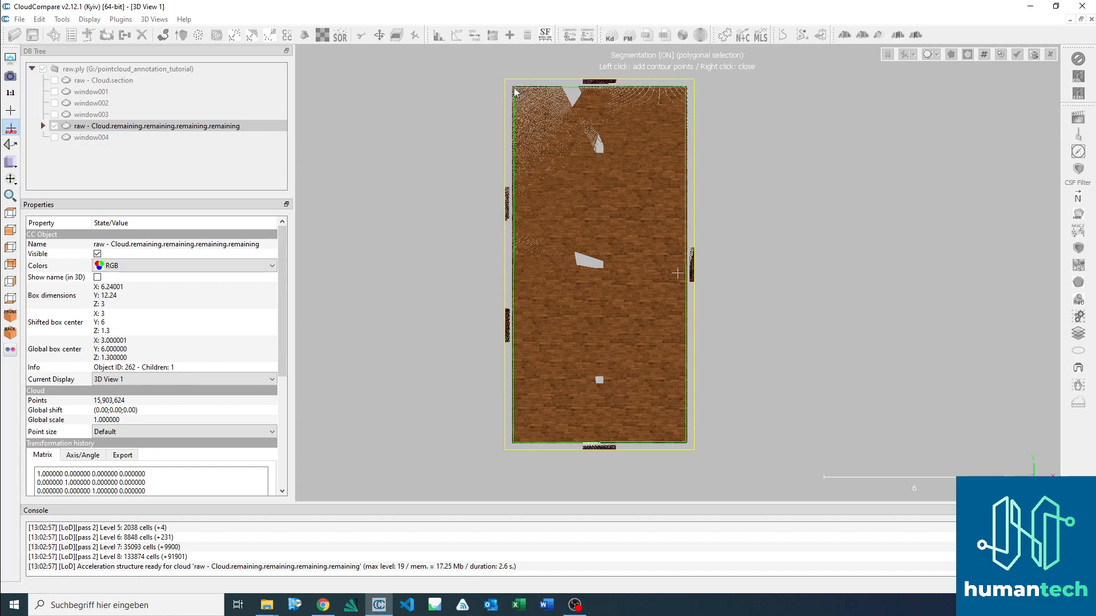
right_click(542, 107)
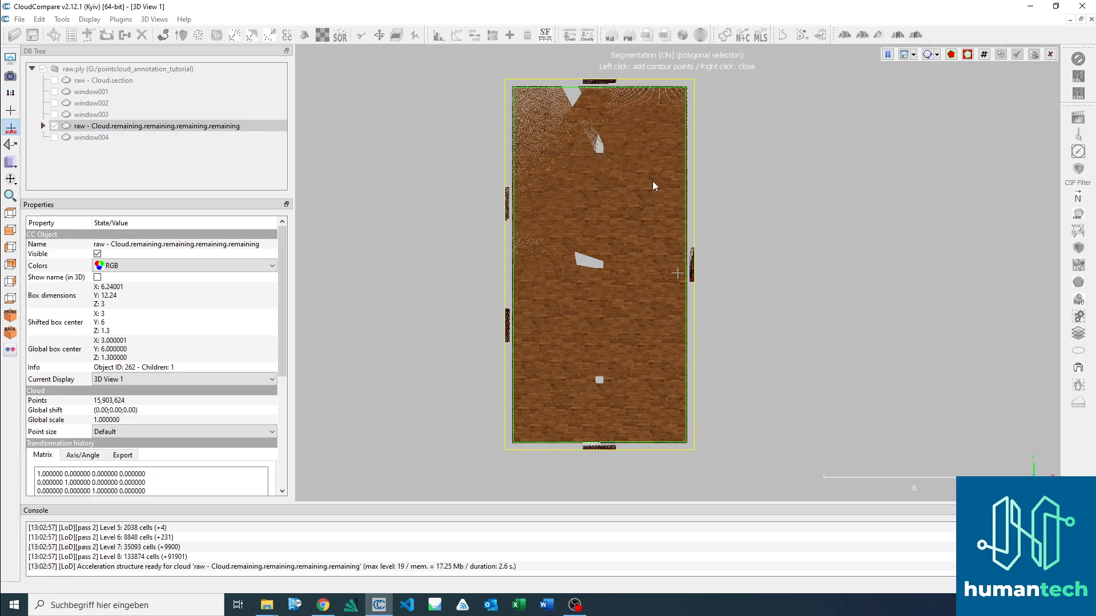
key("space")
Step: Outline the strip along the inner edge of one long wall with a polygon and segment out the stray points inside
left_click_drag(635, 284, 652, 144)
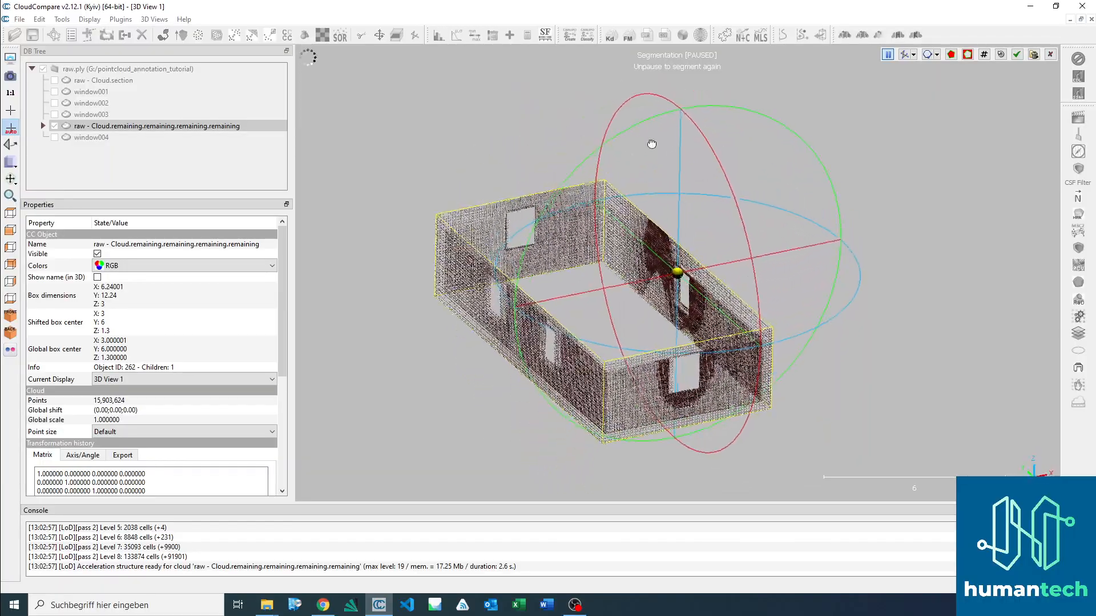
scroll(638, 230, "up", 5)
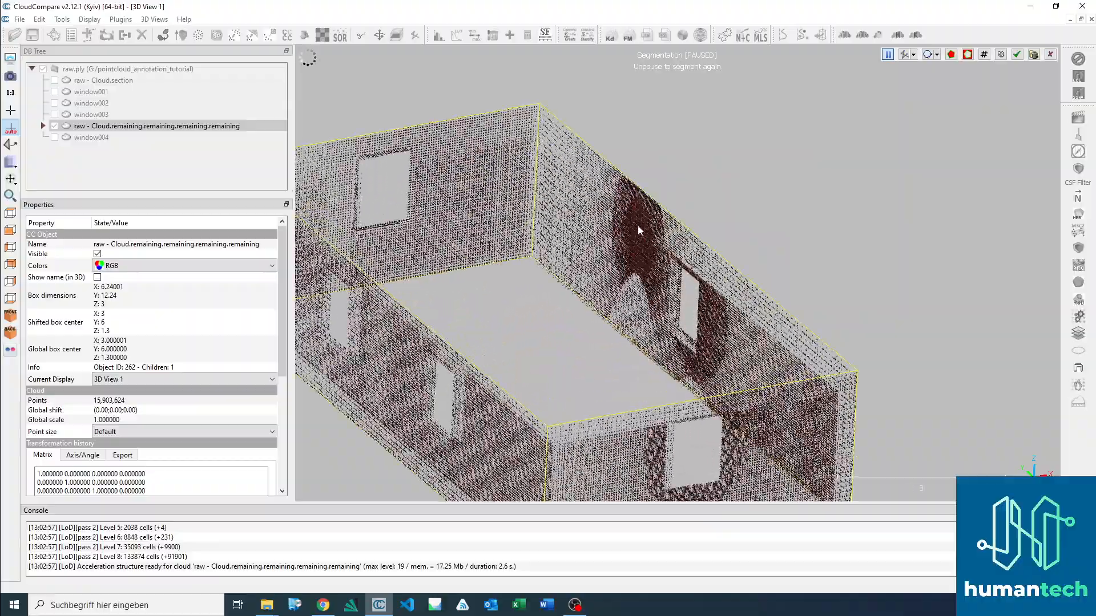
left_click_drag(594, 249, 736, 318)
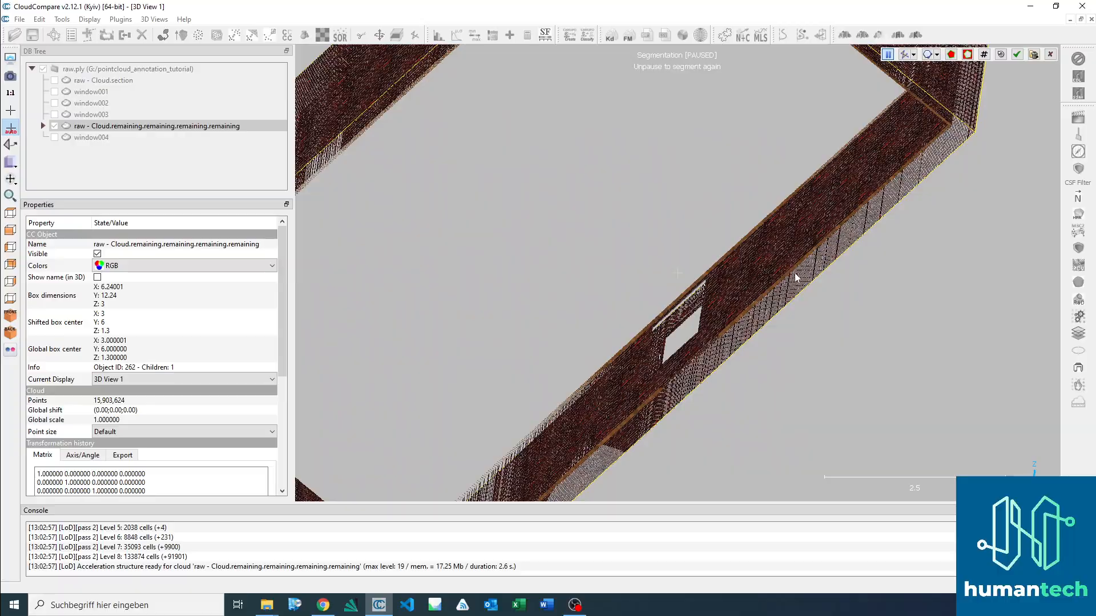
left_click_drag(815, 276, 880, 323)
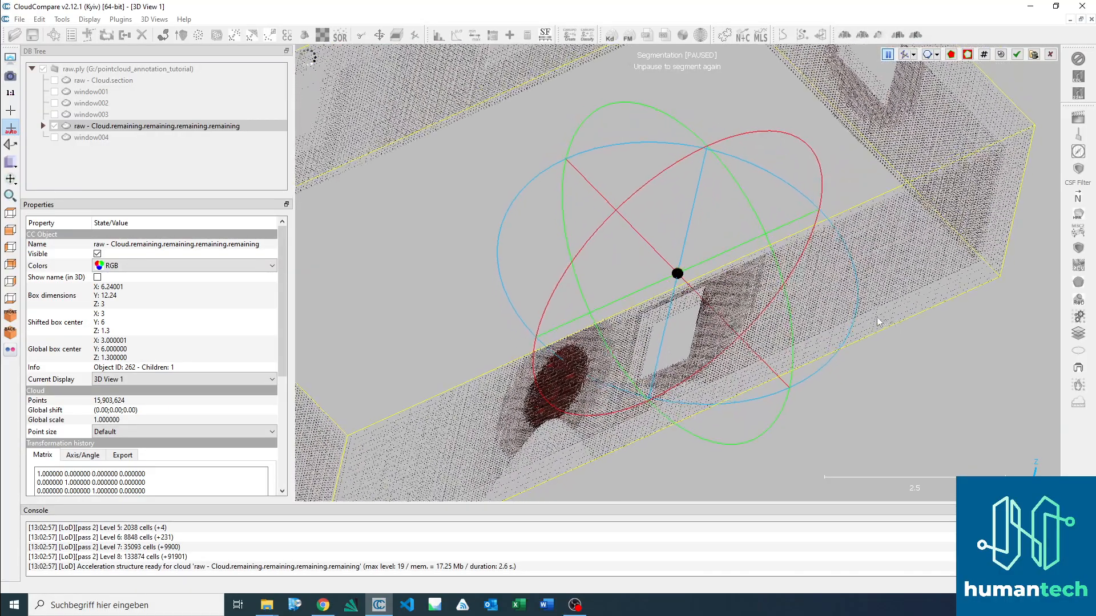
left_click_drag(704, 306, 566, 270)
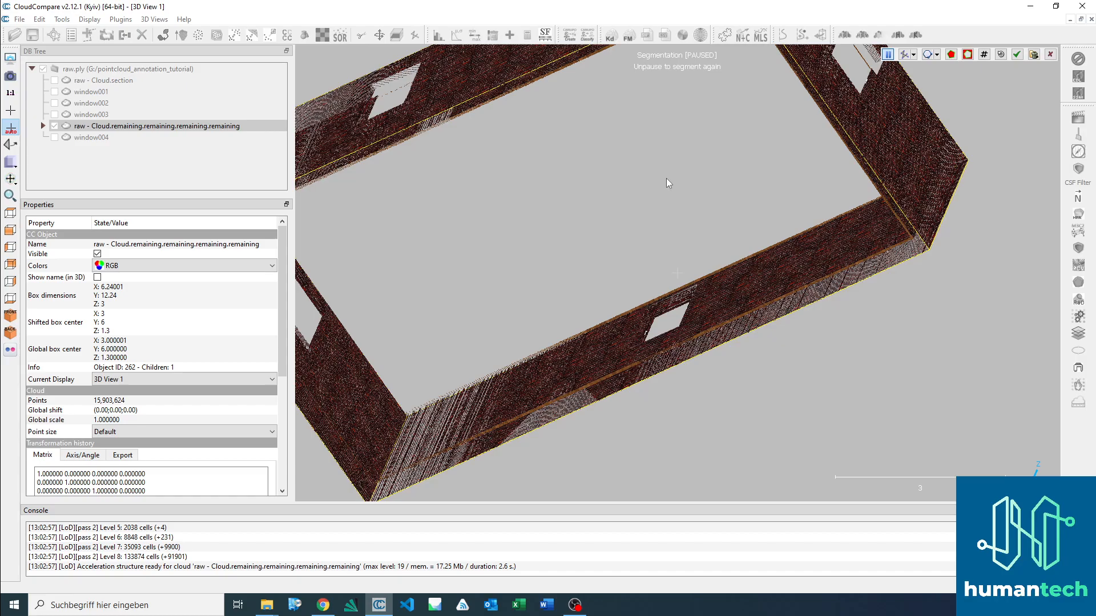
left_click_drag(643, 205, 631, 189)
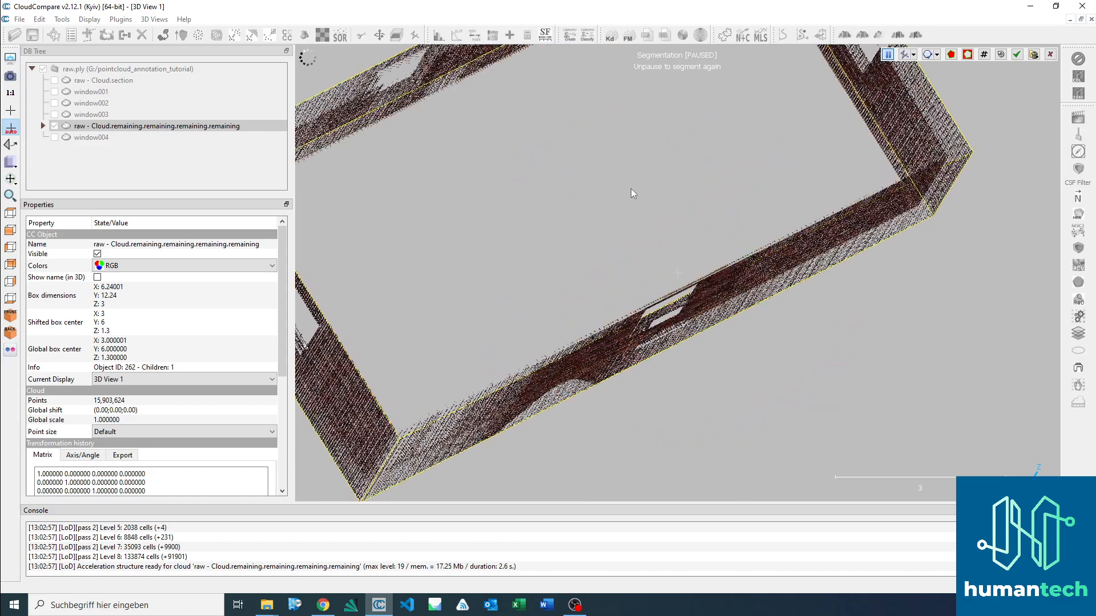
key("space")
left_click(899, 179)
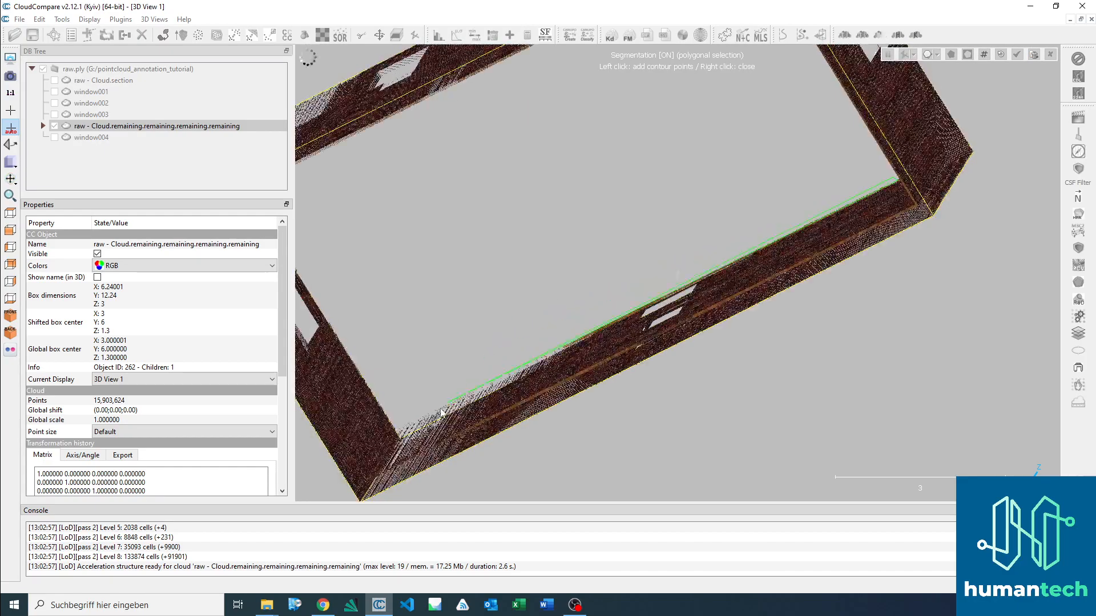
left_click(402, 431)
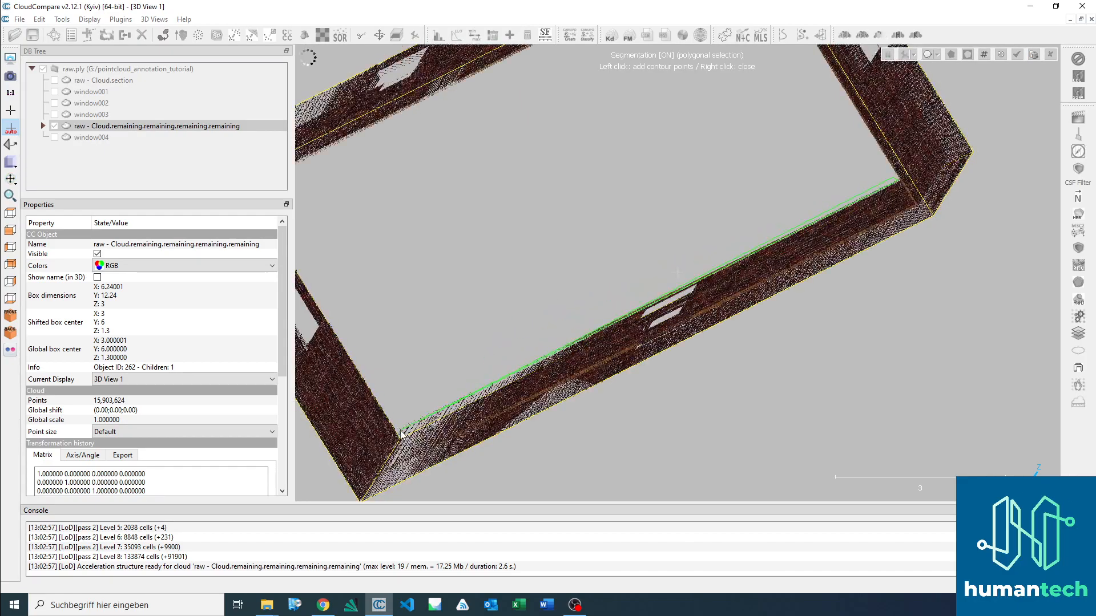
left_click(394, 392)
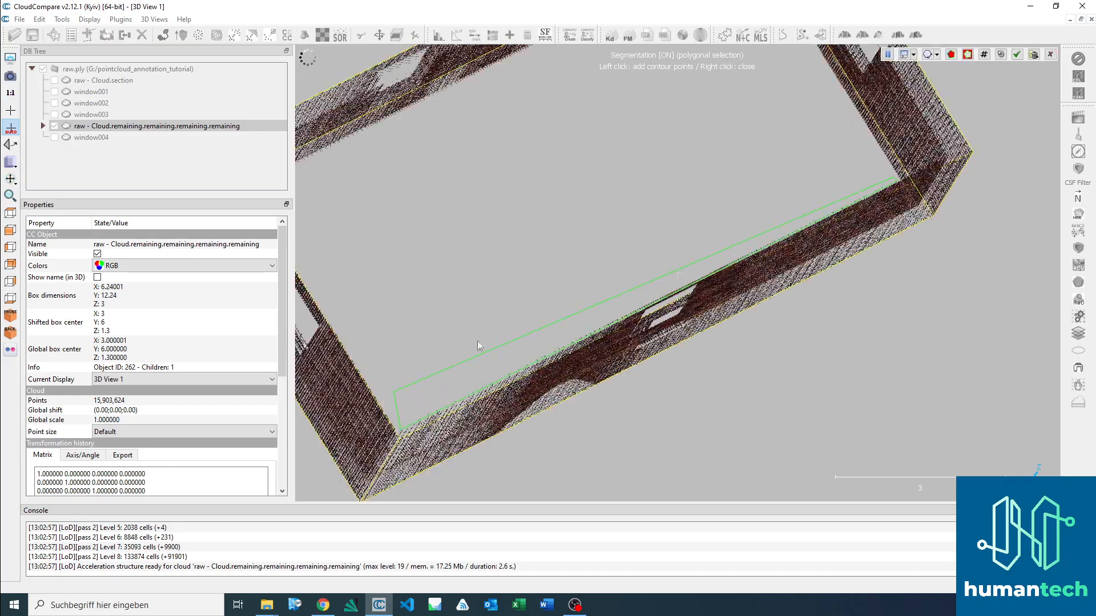
right_click(506, 323)
key("space")
Step: Outline the strip along the inner edge of a long wall from the opposite viewing direction, segment it out and confirm the segmentation
left_click_drag(534, 272, 660, 370)
left_click_drag(759, 409, 687, 356)
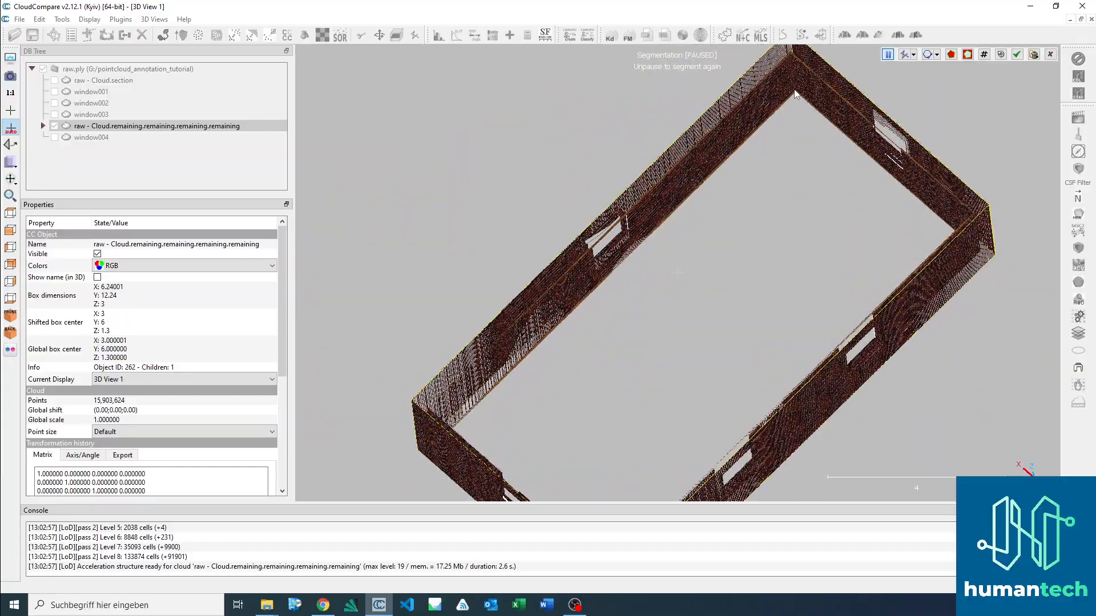
key("space")
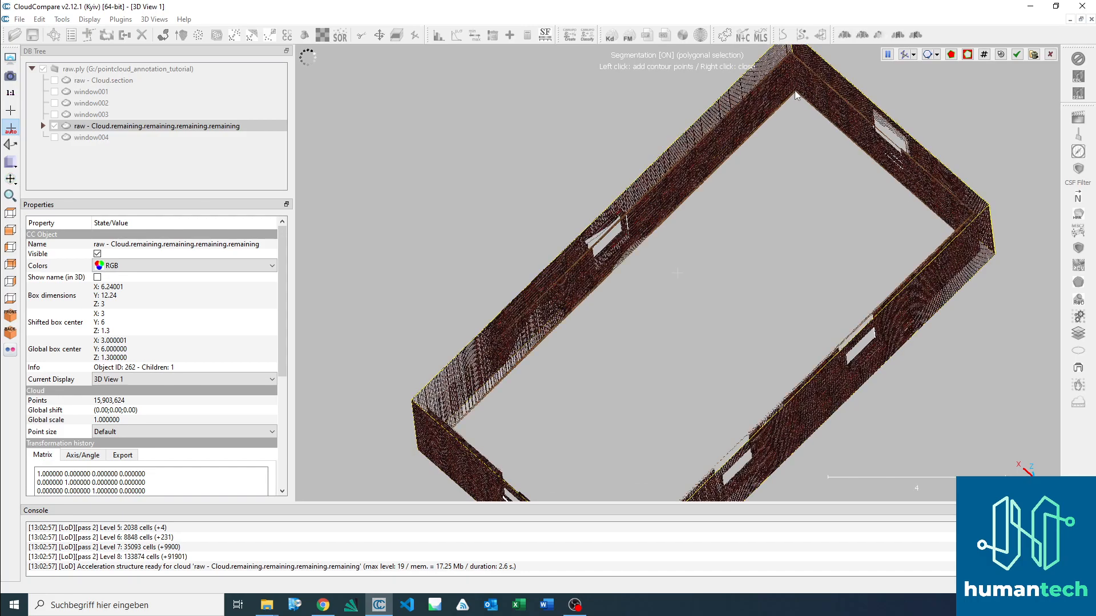
left_click(797, 95)
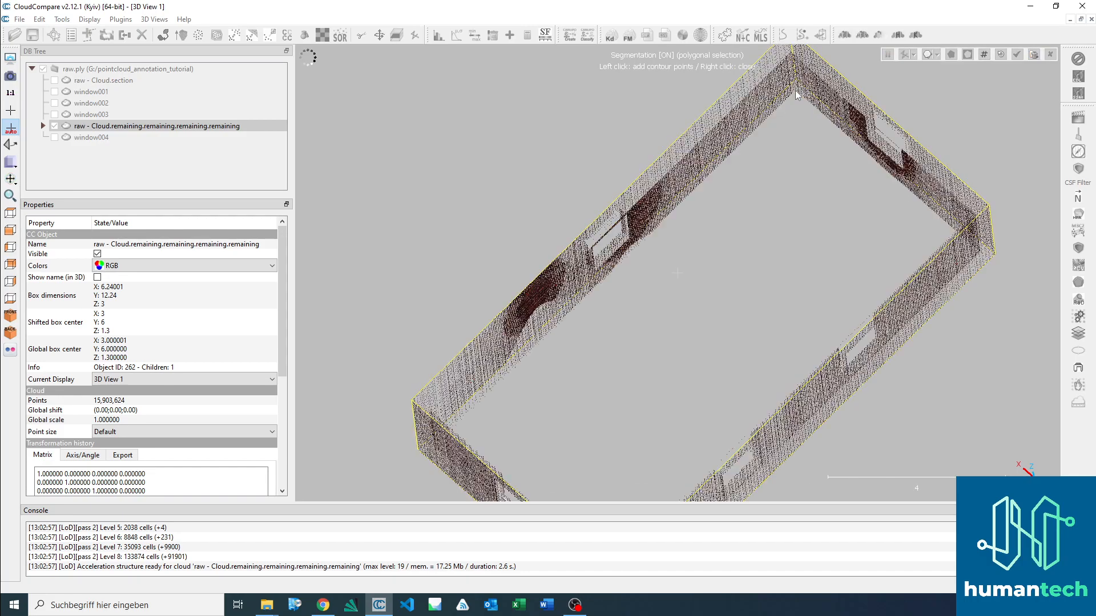
left_click(455, 428)
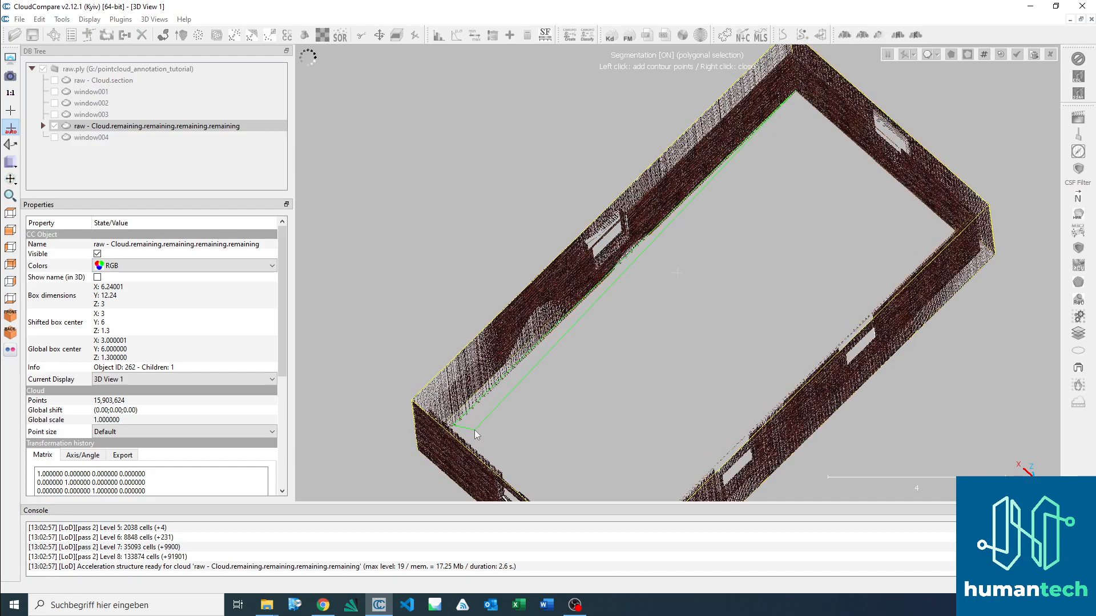
right_click(801, 103)
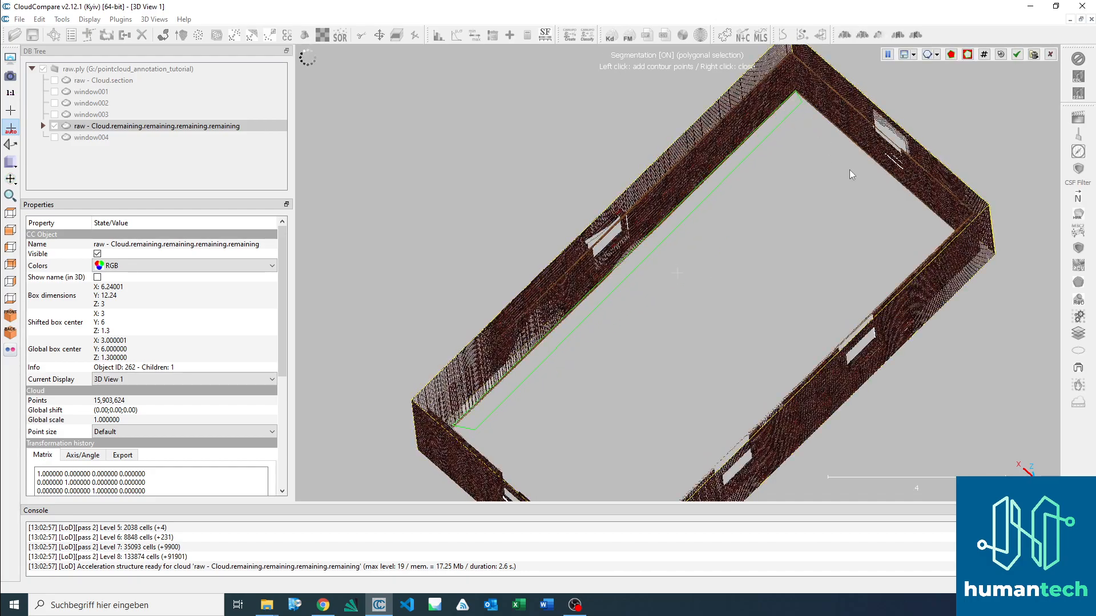
key("space")
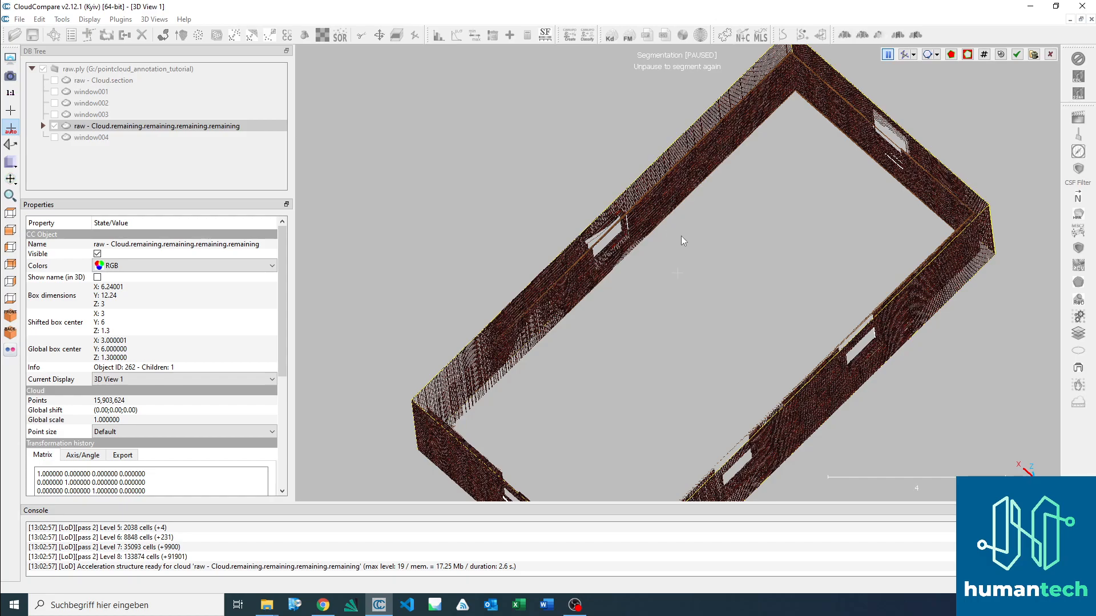
left_click(1017, 54)
Step: Rename the segmented cloud containing the walls as wall001
left_click(115, 148)
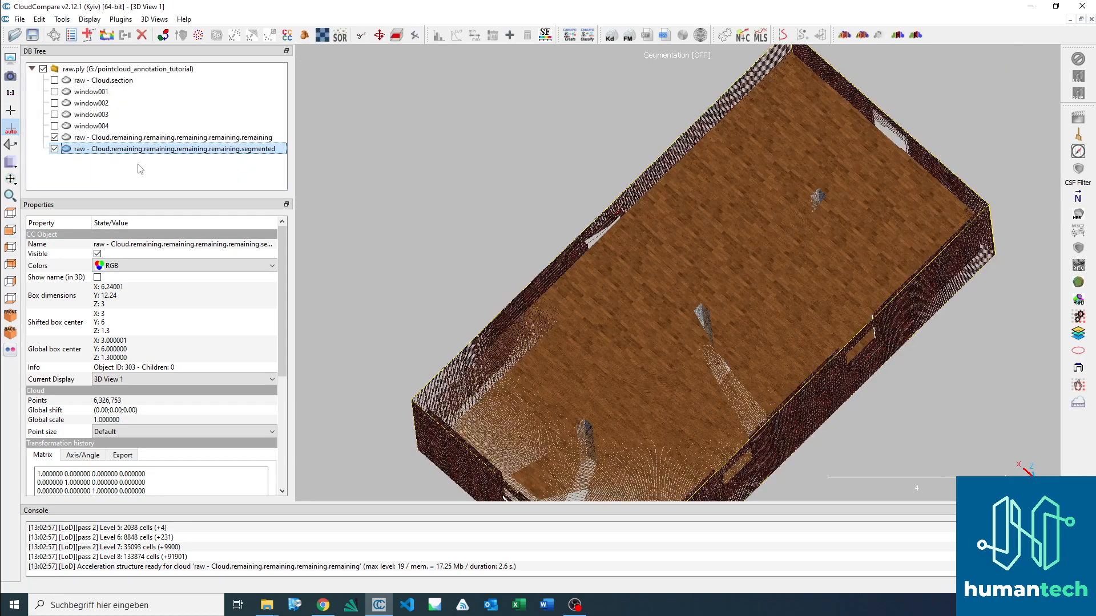
key("F2")
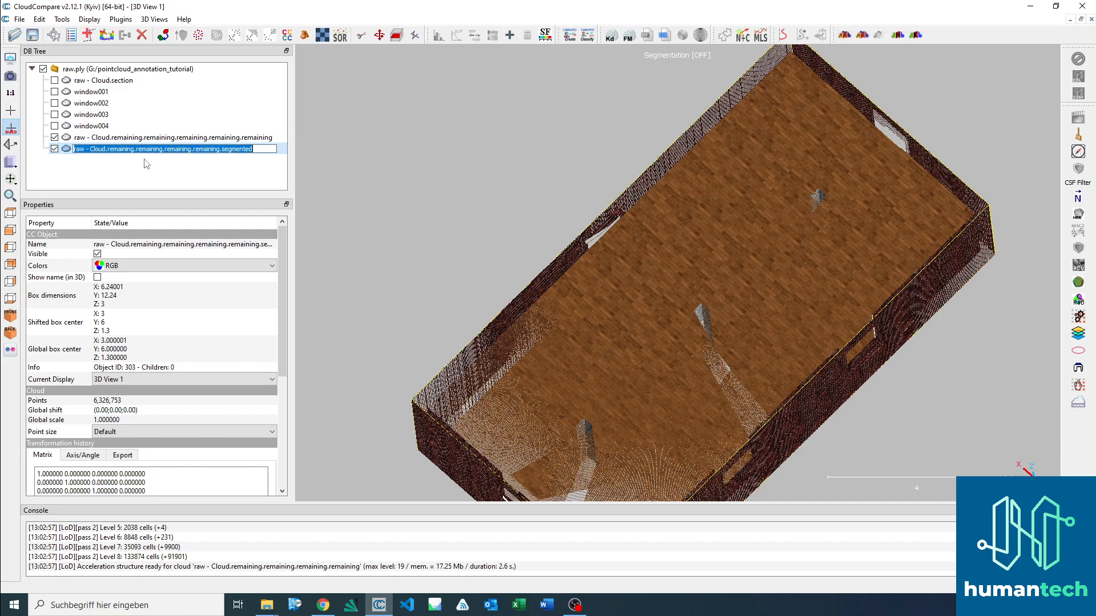
type("wall")
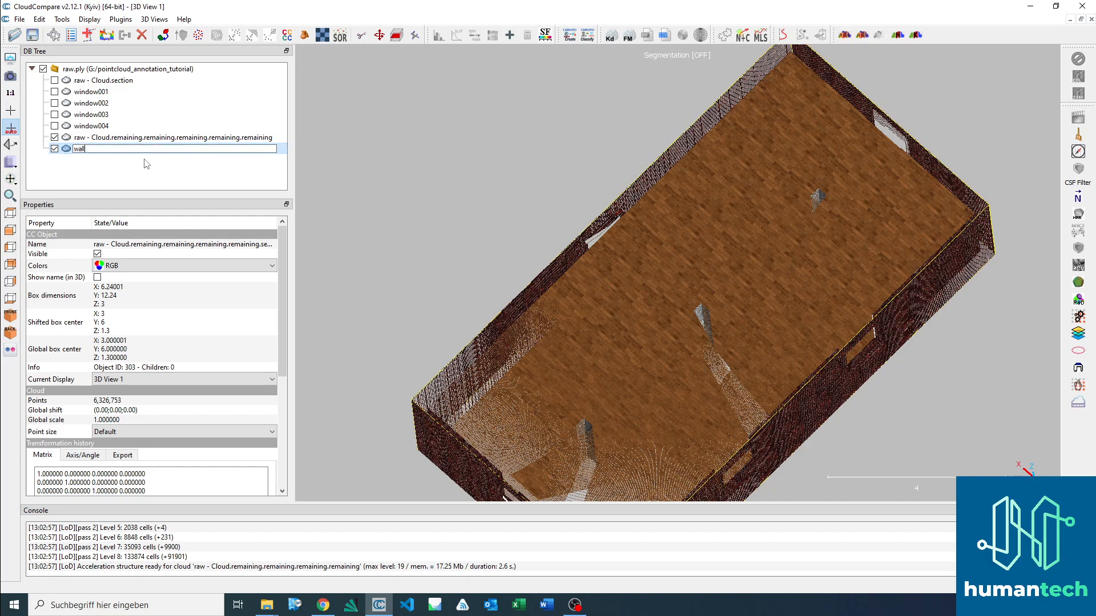
type("001")
key("Return")
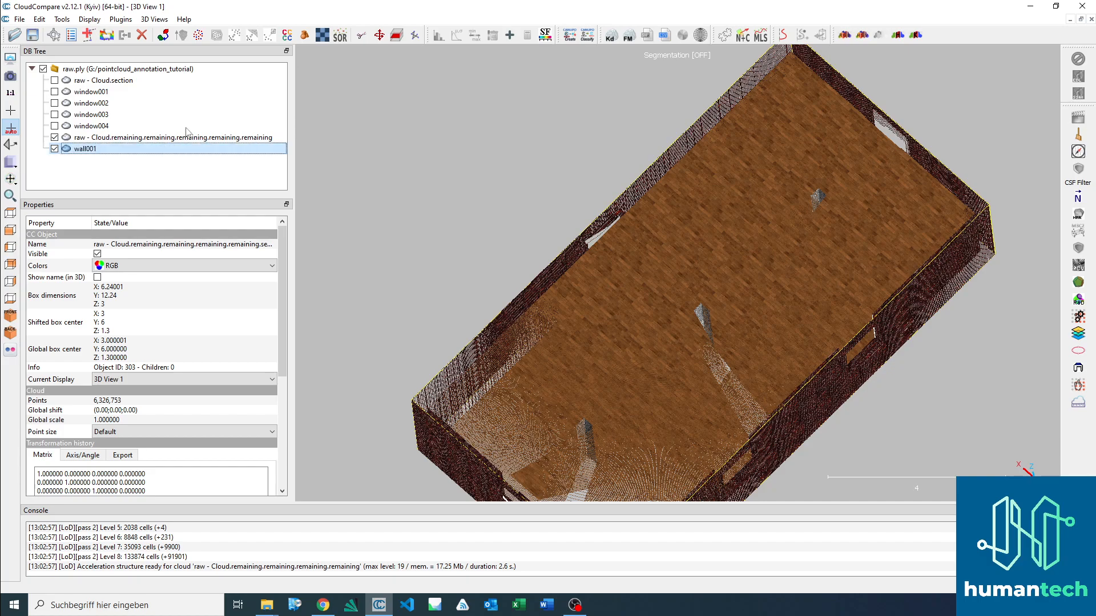
Step: Hide wall001 and show the remaining floor, ceiling and column points in the front view
left_click(55, 149)
left_click_drag(641, 365, 692, 361)
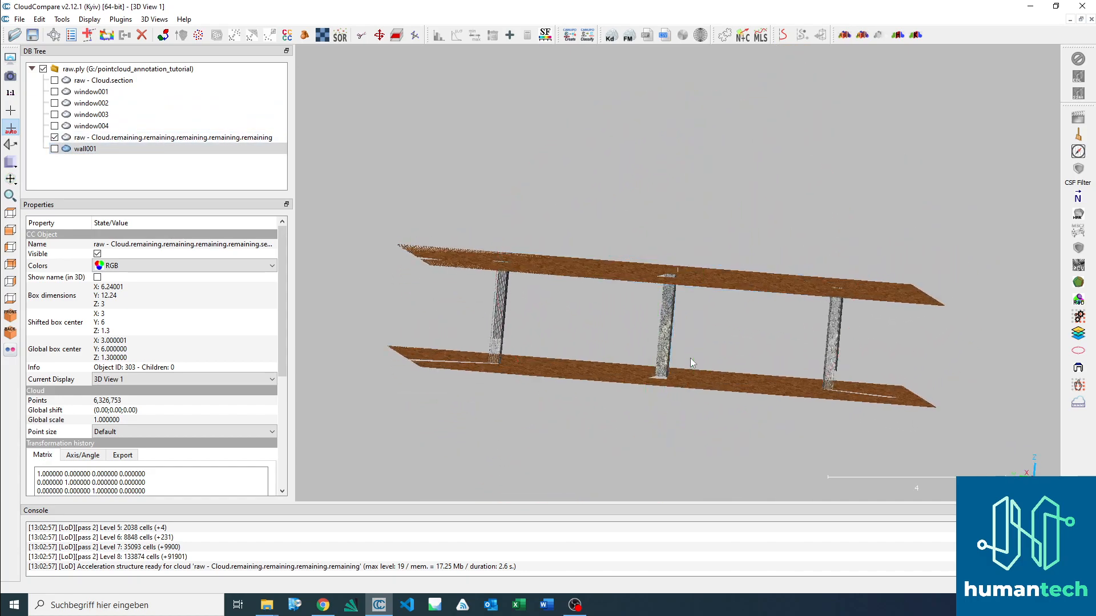
left_click(10, 230)
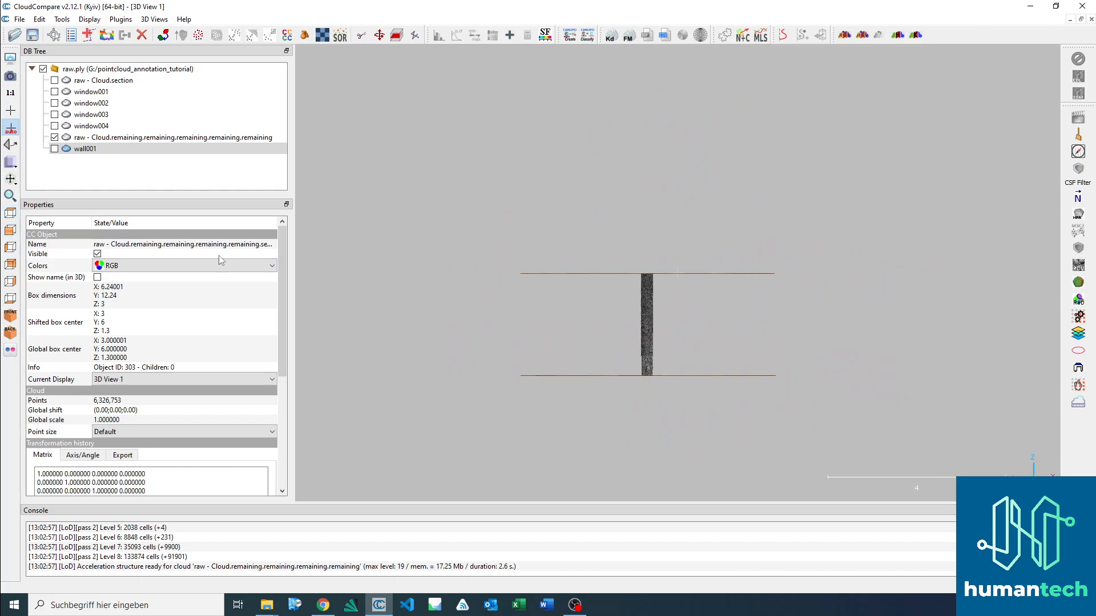
Step: Outline all three columns between floor and ceiling in the side view, segment them out of the remaining cloud and confirm the segmentation
left_click(10, 247)
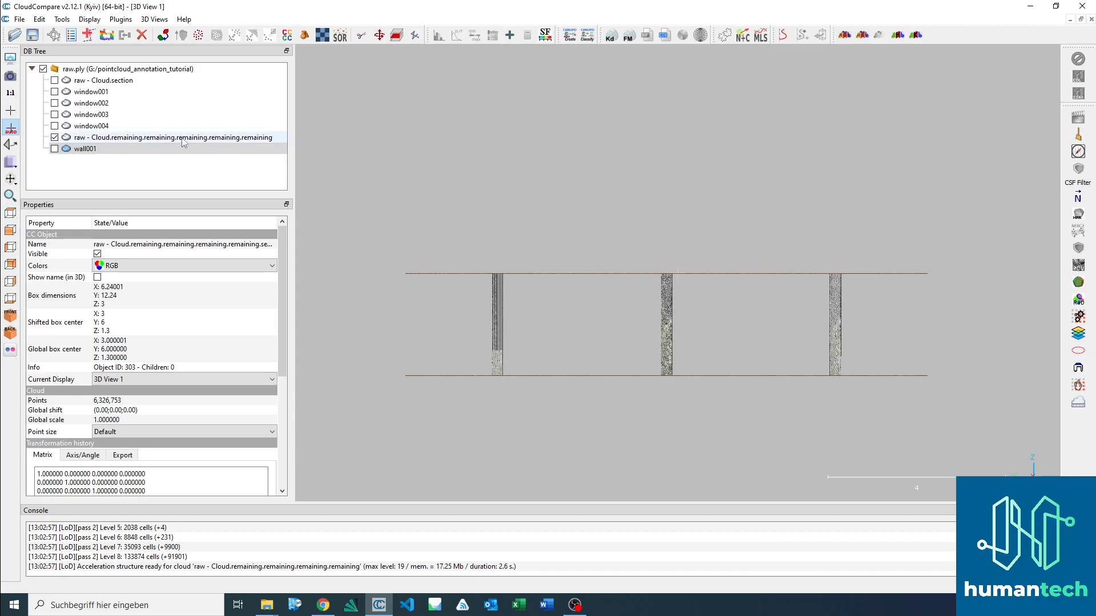
left_click(118, 139)
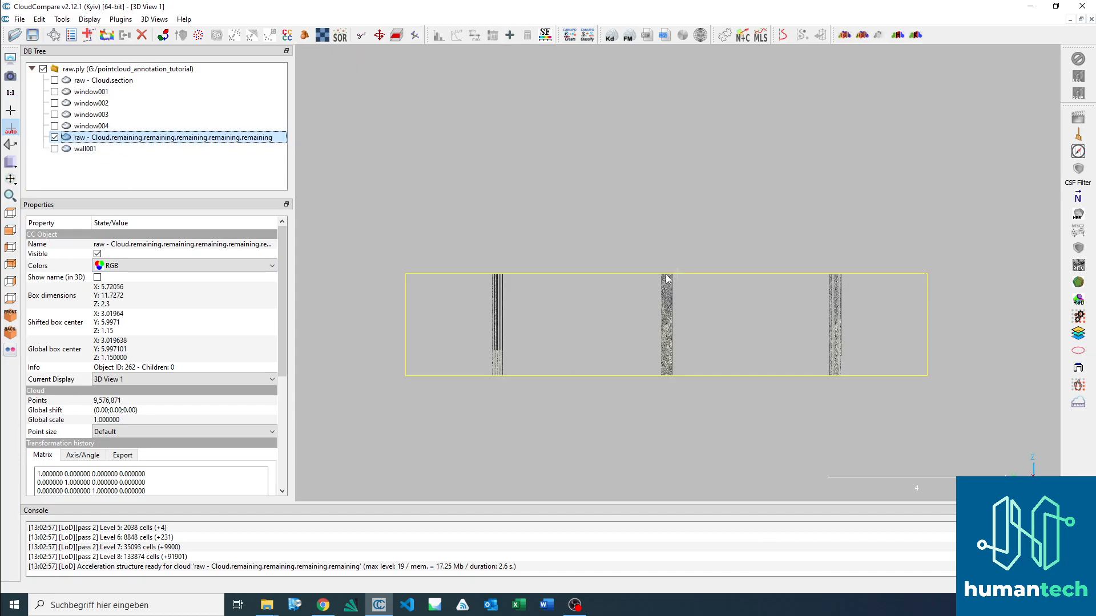
scroll(701, 317, "up", 1)
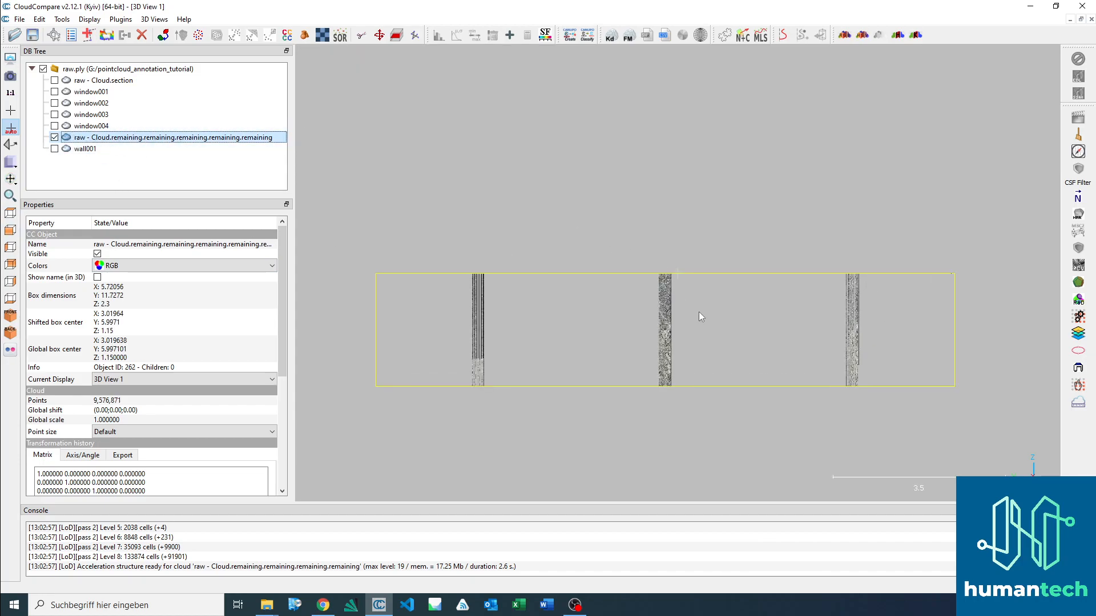
left_click(362, 36)
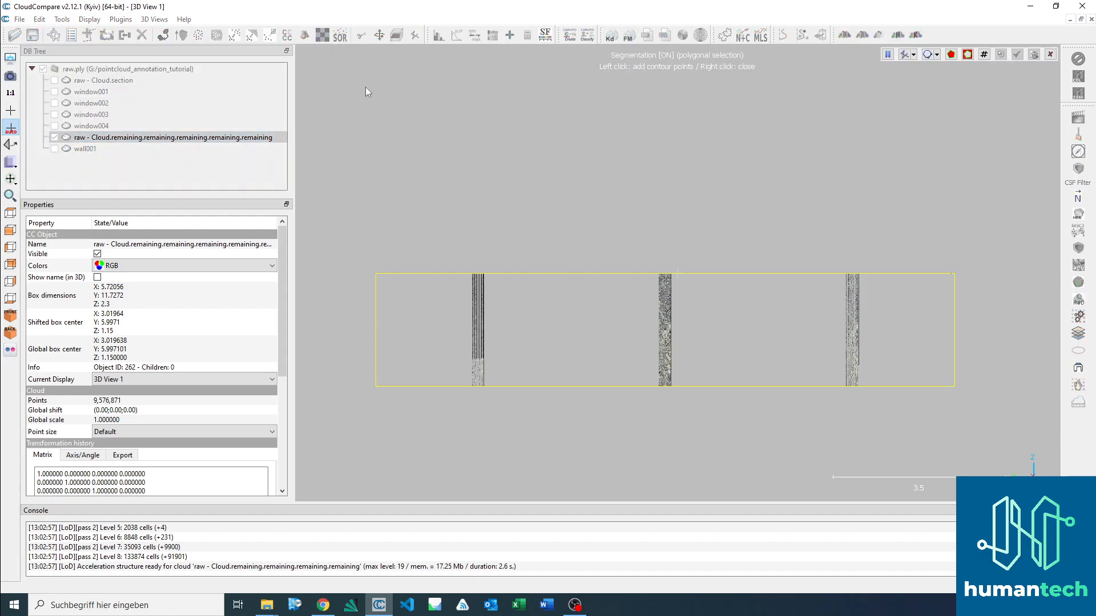
left_click(461, 276)
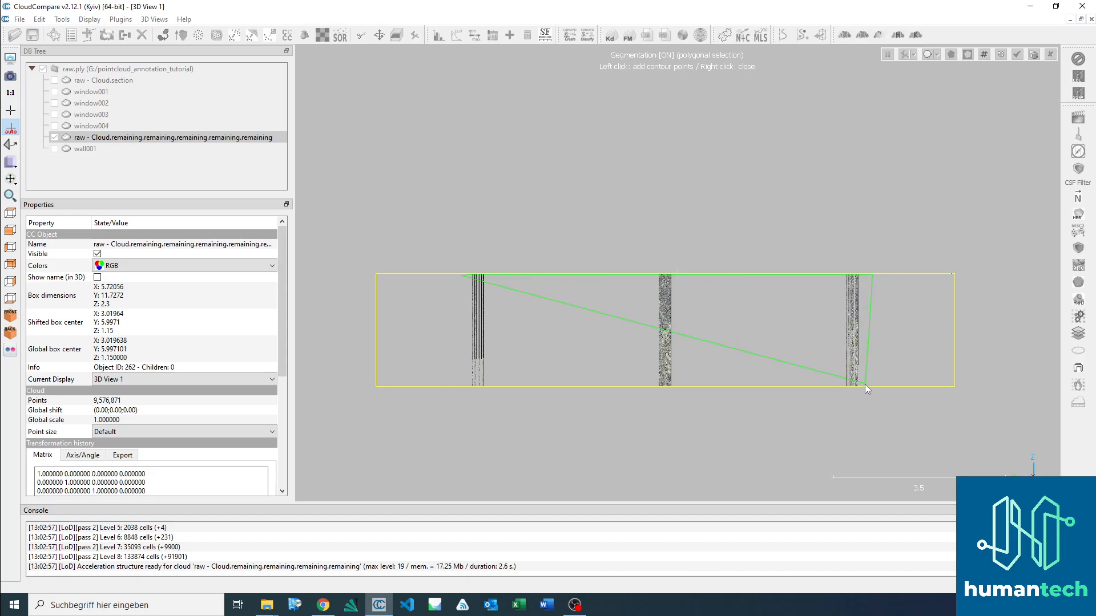
right_click(458, 384)
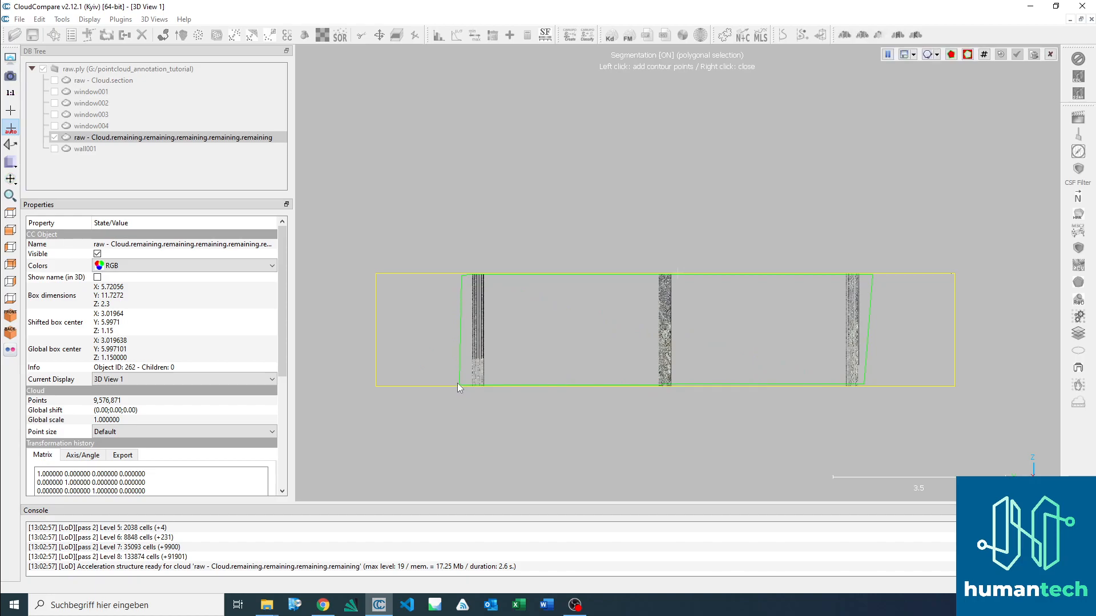
key("space")
left_click_drag(652, 262, 649, 296)
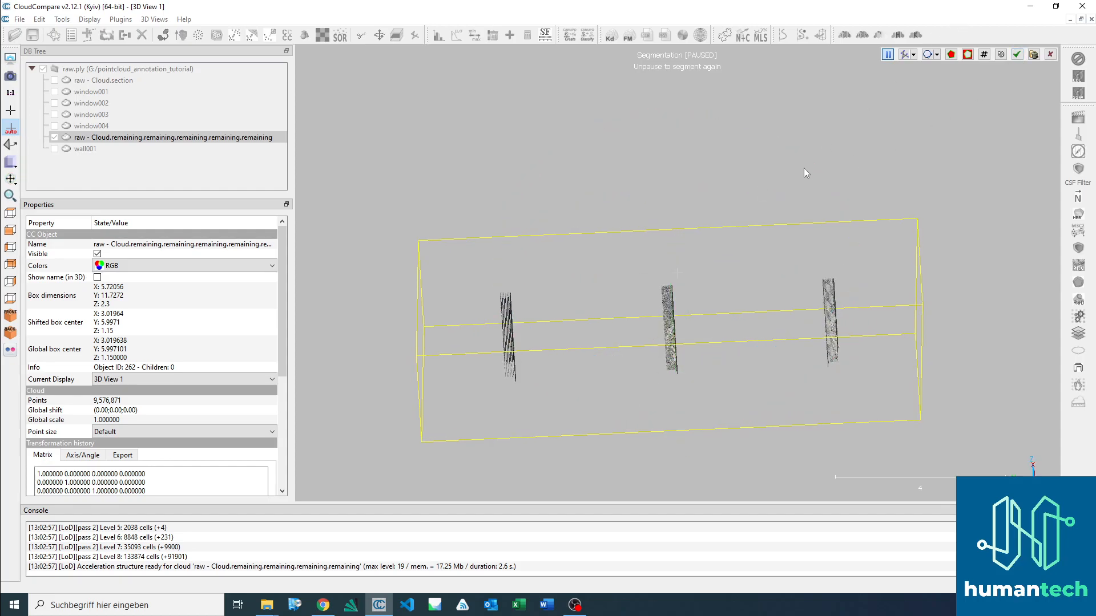
key("Return")
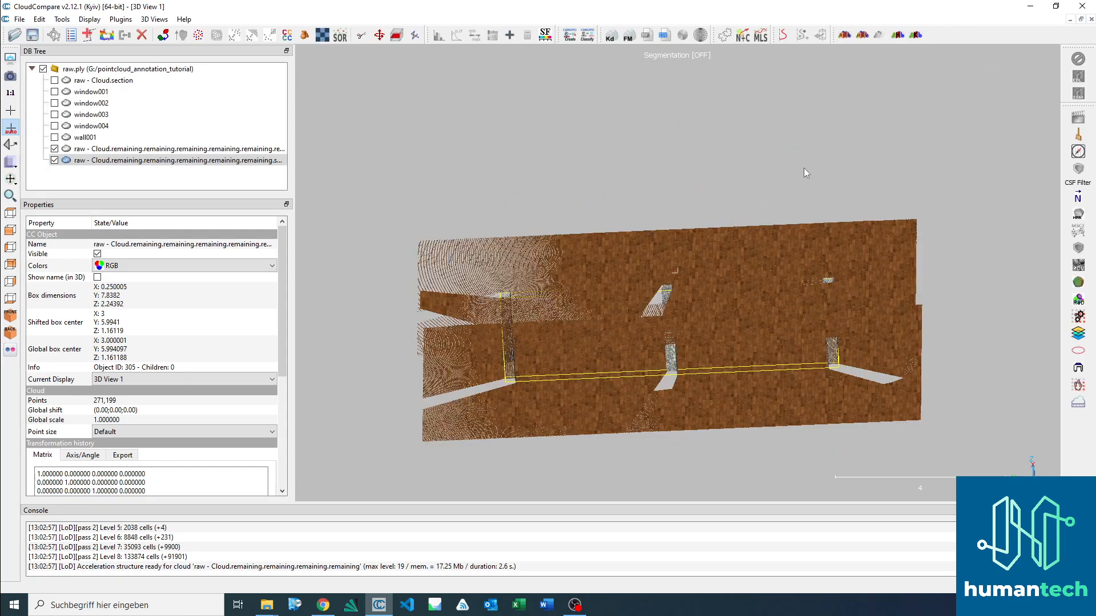
Step: Rename the segmented column cloud as column001 and hide it, leaving the floor and ceiling cloud selected
double_click(183, 162)
type("c")
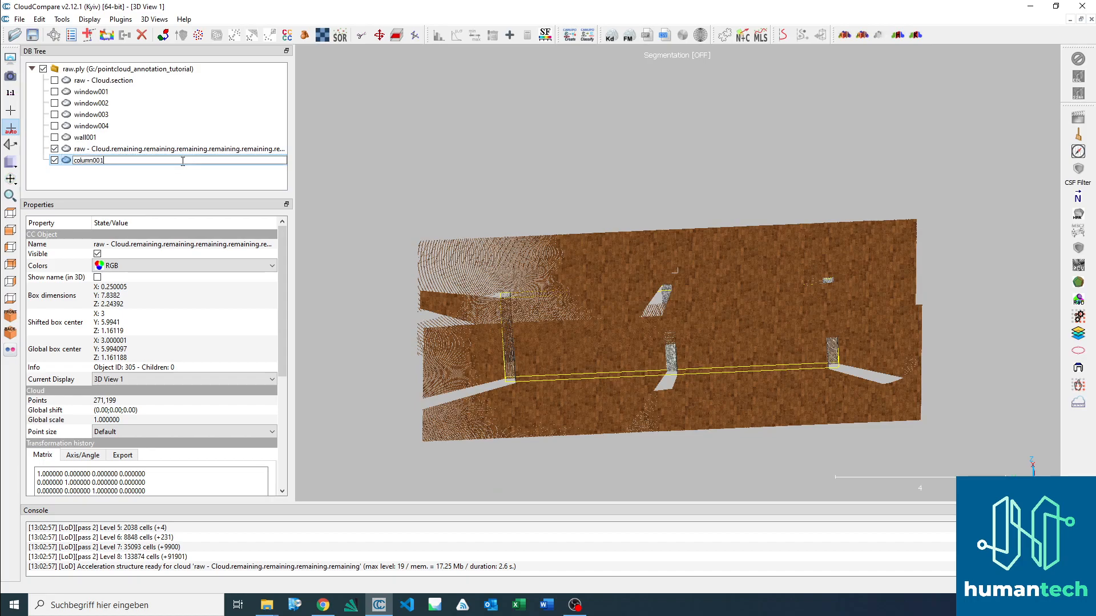
type("olumn001")
key("Return")
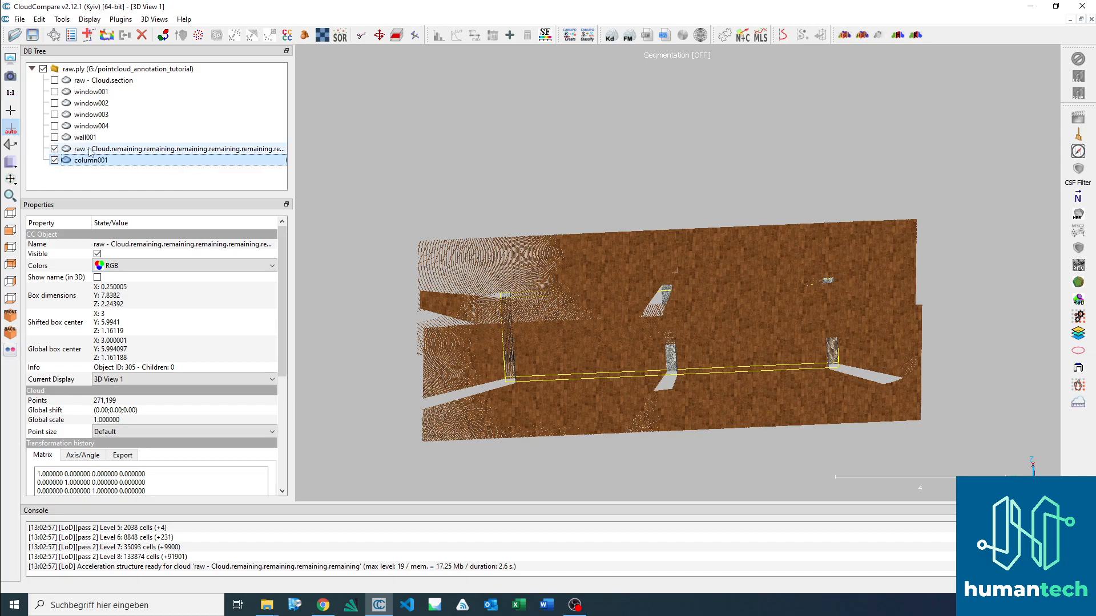
left_click(63, 150)
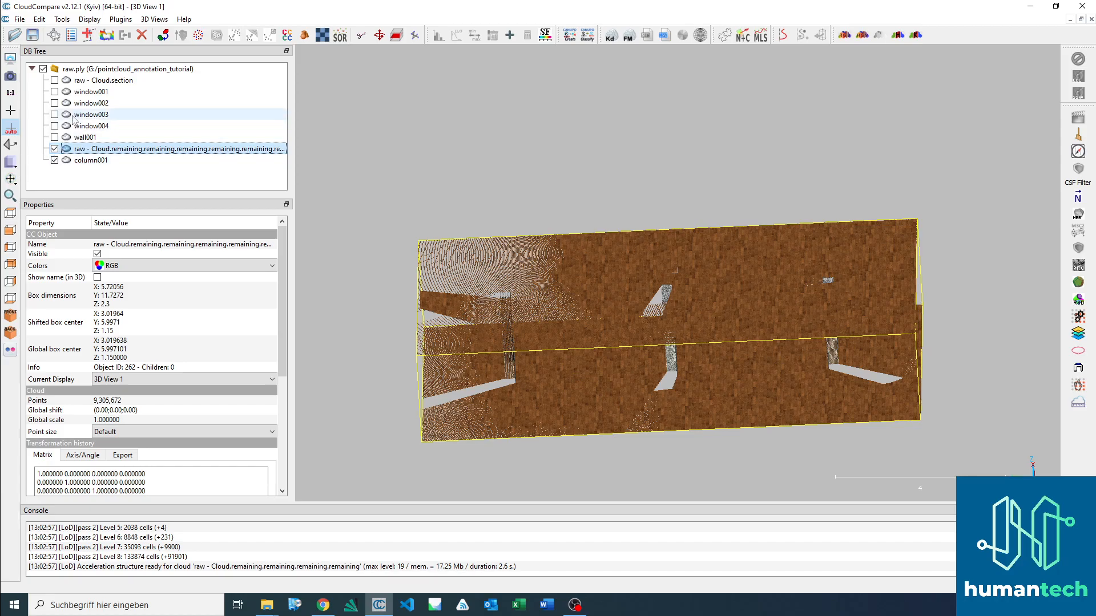
left_click(54, 160)
Step: Outline the lower slab of the remaining cloud with a polygon, segment out the floor and confirm the segmentation
left_click_drag(769, 384, 720, 336)
left_click_drag(650, 295, 605, 305)
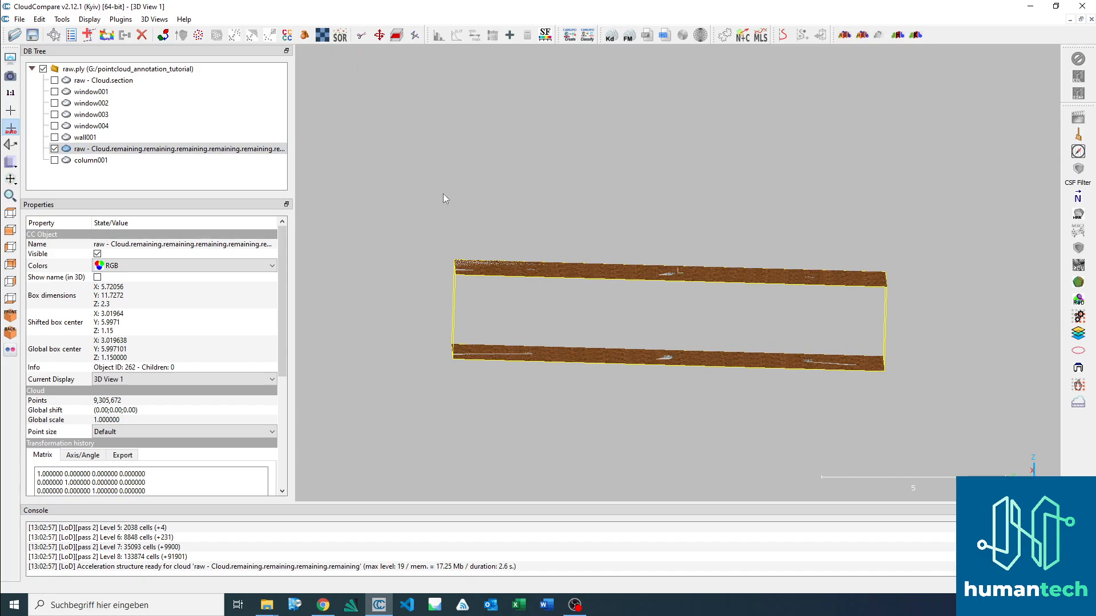
left_click(362, 36)
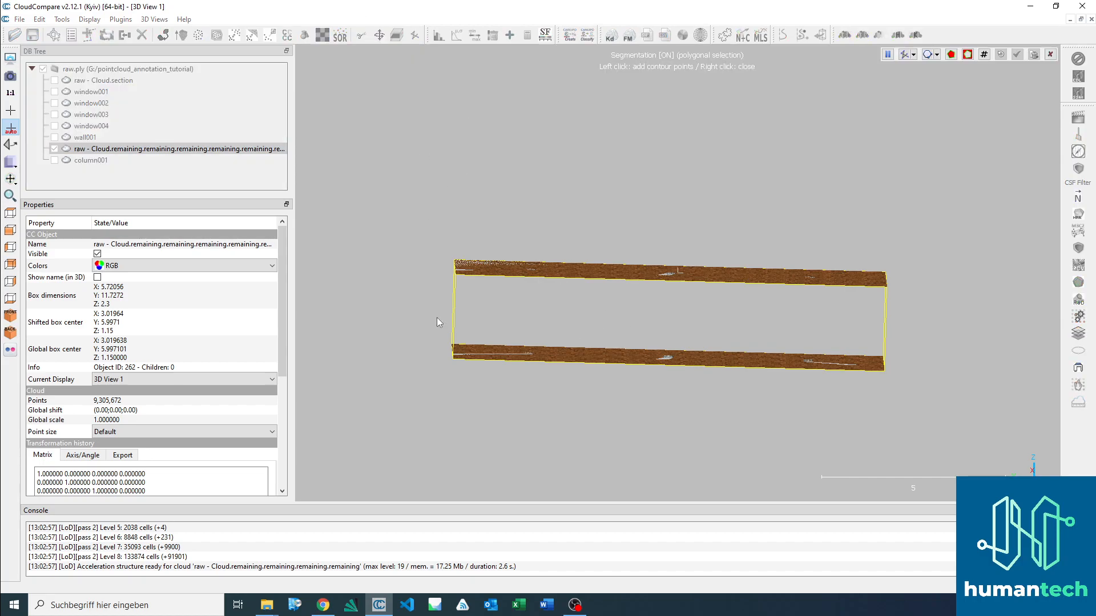
left_click(411, 306)
left_click(931, 326)
left_click(895, 431)
left_click(298, 461)
right_click(392, 392)
key("i")
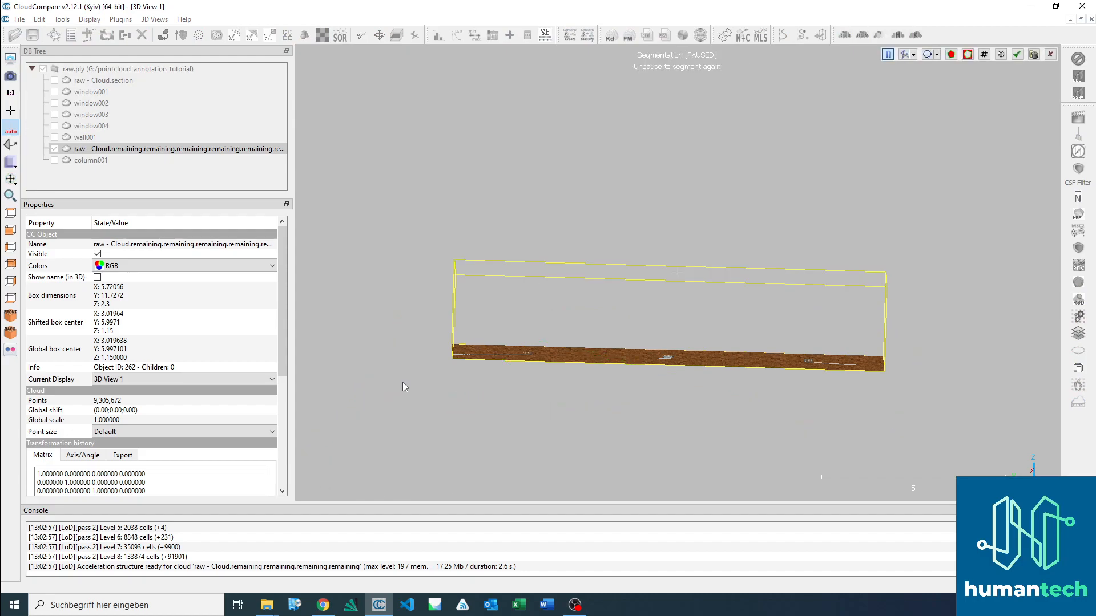
left_click(1017, 54)
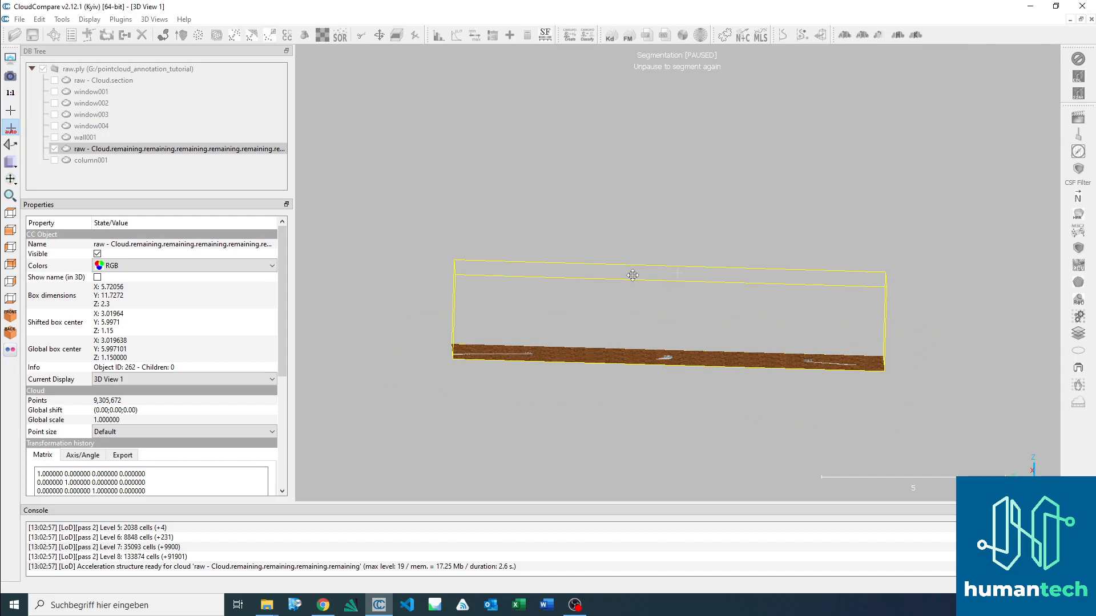
Step: Rename the segmented lower slab cloud as floor and hide it
left_click(83, 172)
left_click(83, 172)
type("fl")
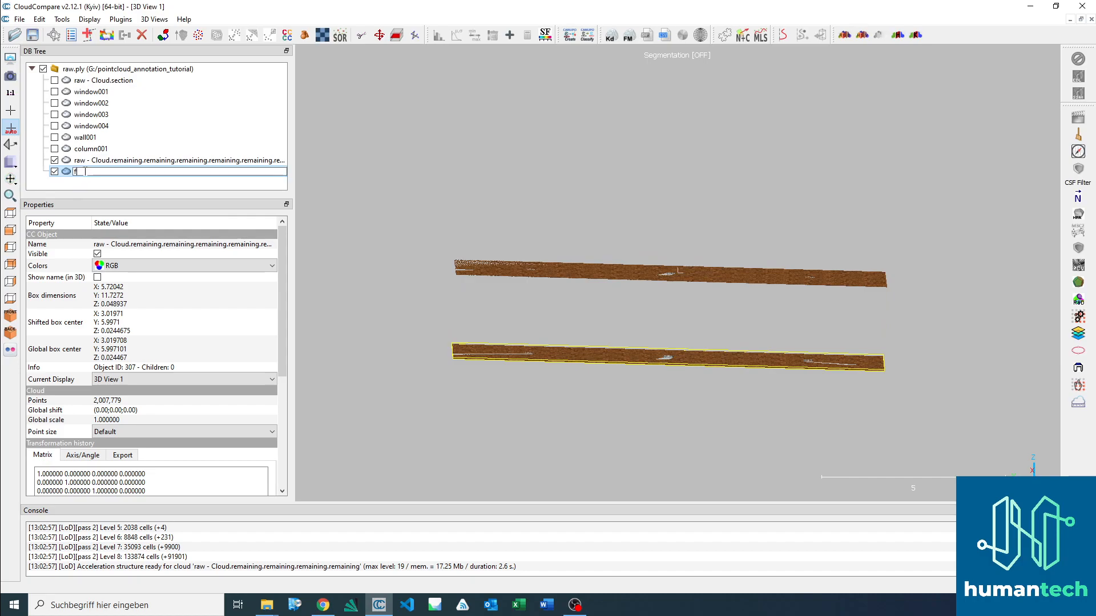
type("oor")
key("Return")
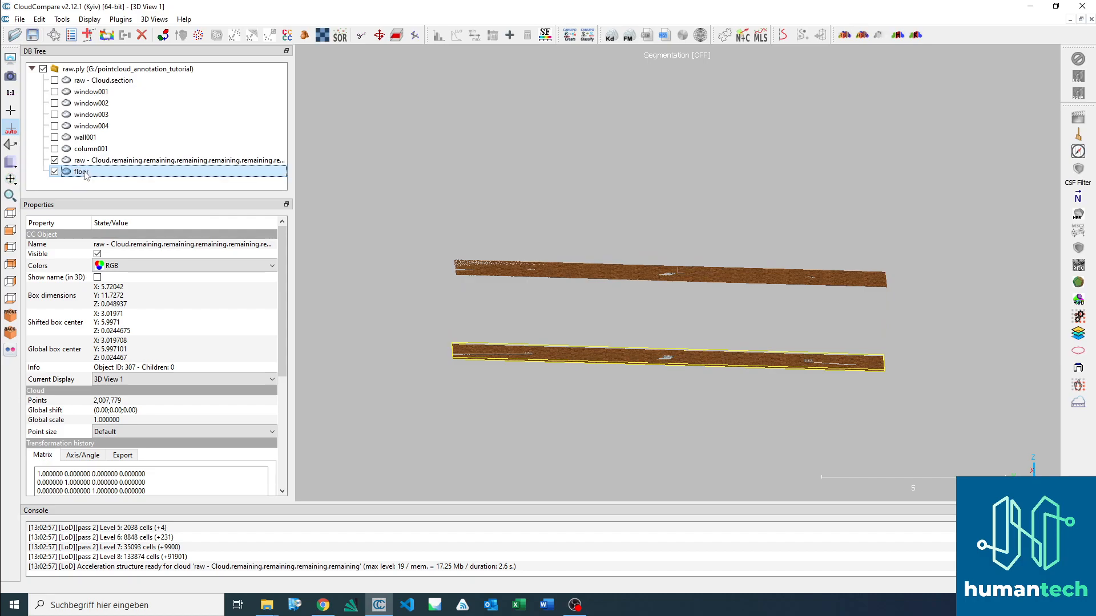
left_click(97, 162)
left_click(55, 171)
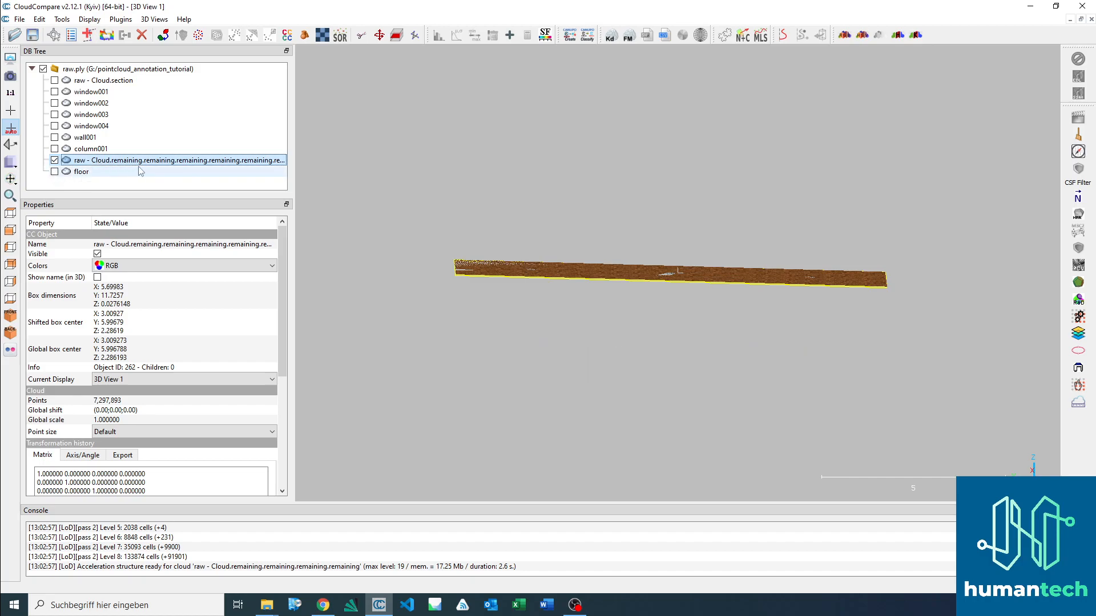
Step: Rename the last remaining cloud as ceiling, inspect it from several angles and hide it
double_click(131, 160)
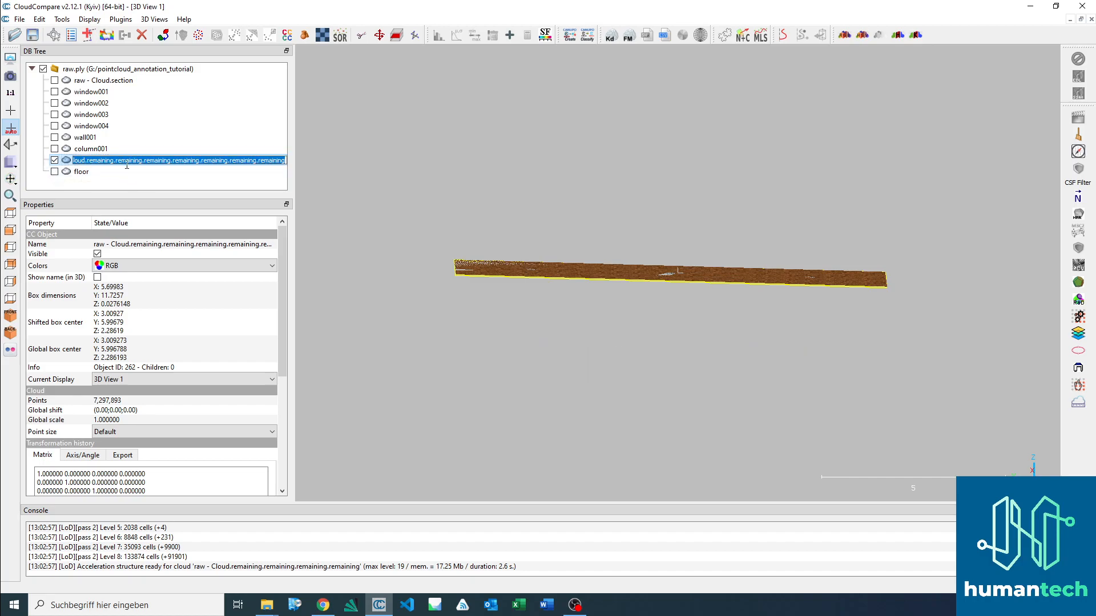
type("ceiling")
key("Return")
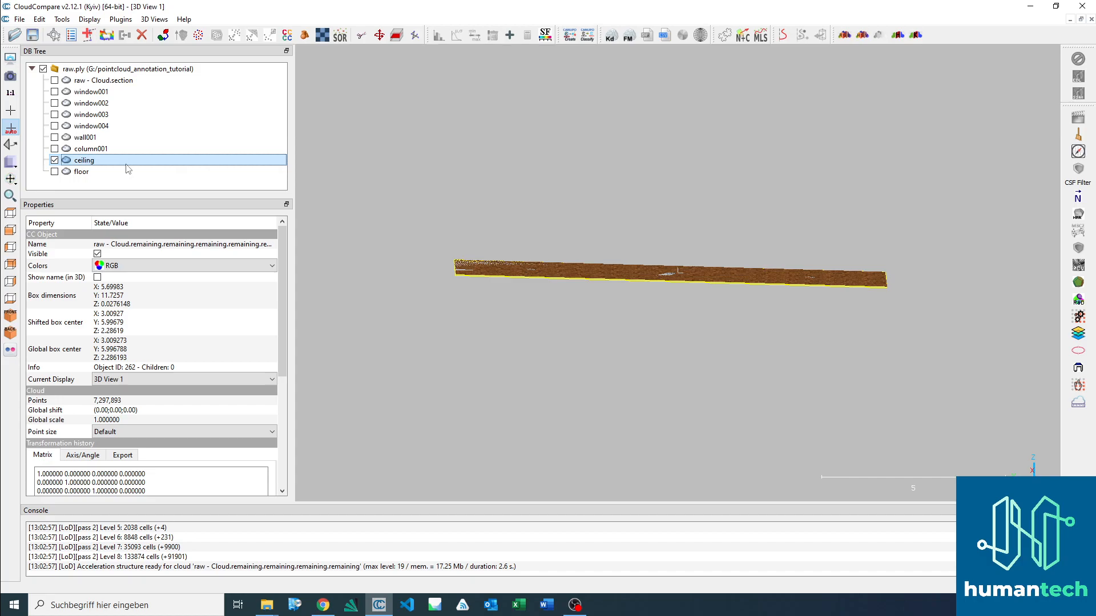
left_click_drag(655, 196, 631, 217)
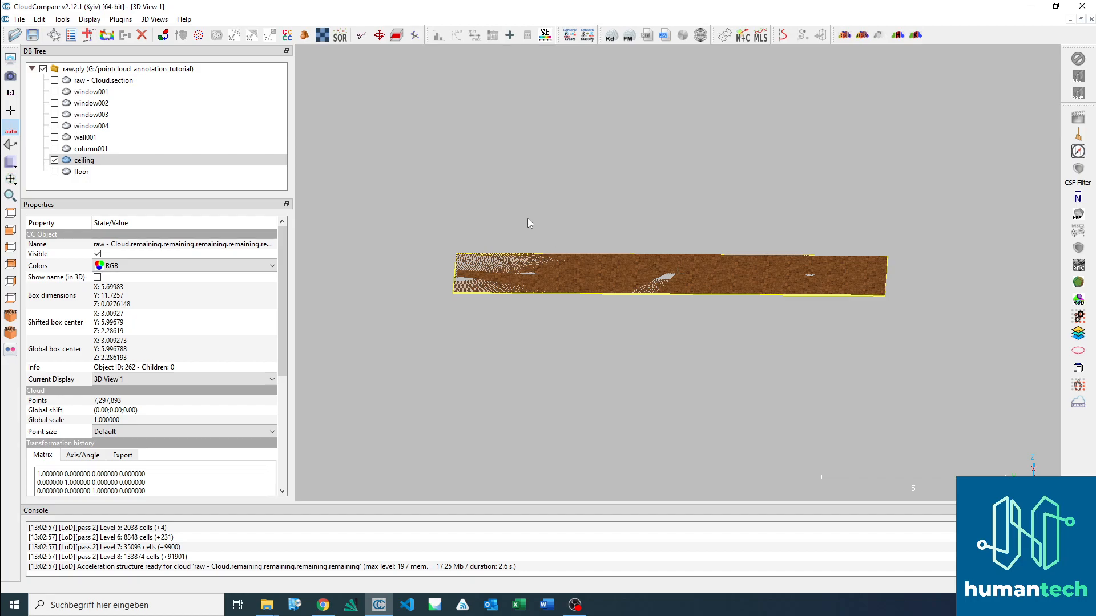
left_click_drag(538, 213, 571, 217)
left_click_drag(799, 298, 745, 339)
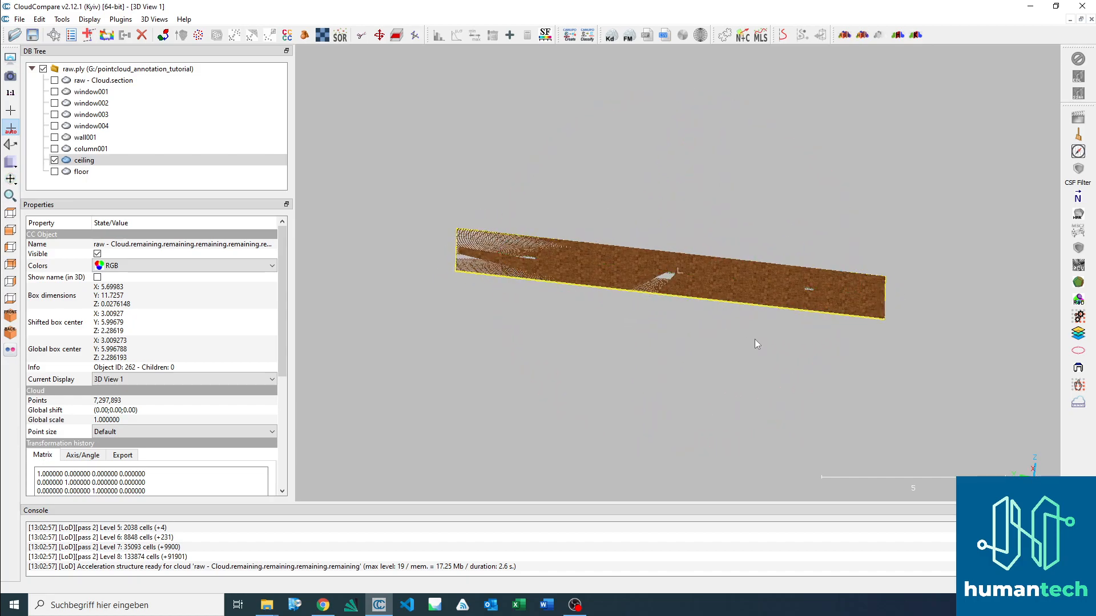
left_click_drag(602, 301, 657, 282)
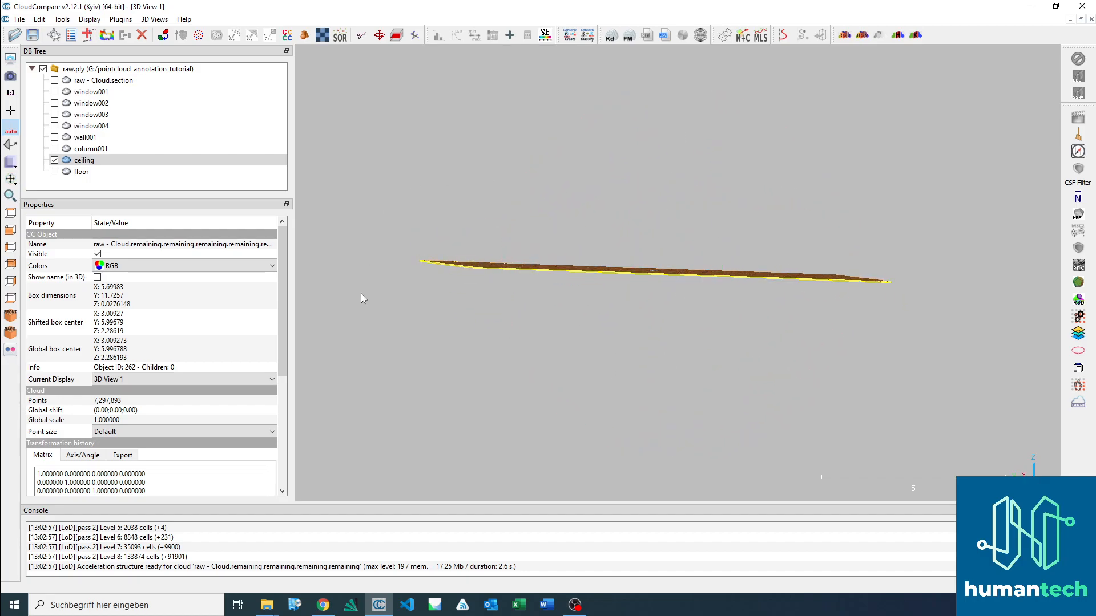
left_click_drag(672, 338, 762, 389)
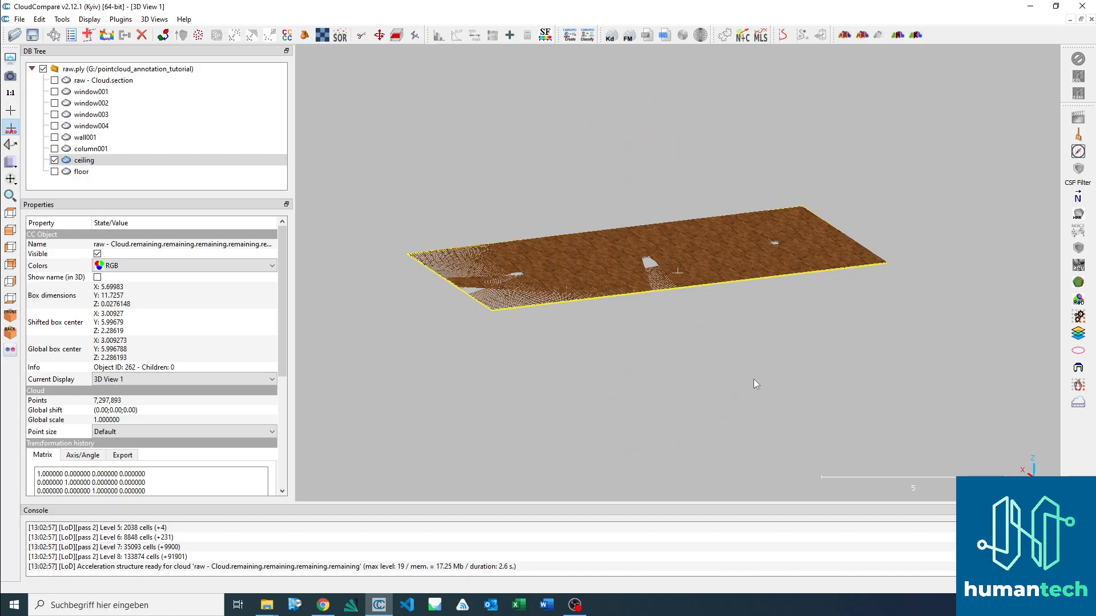
left_click(54, 160)
Step: Delete the leftover raw - Cloud.section cloud from the project
left_click(85, 81)
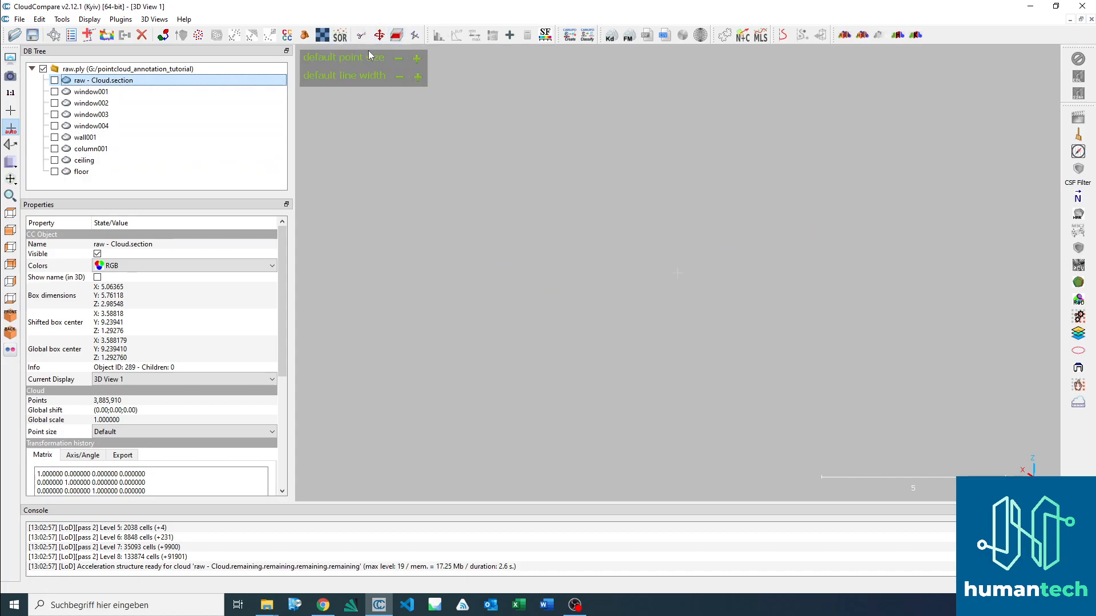
key("Delete")
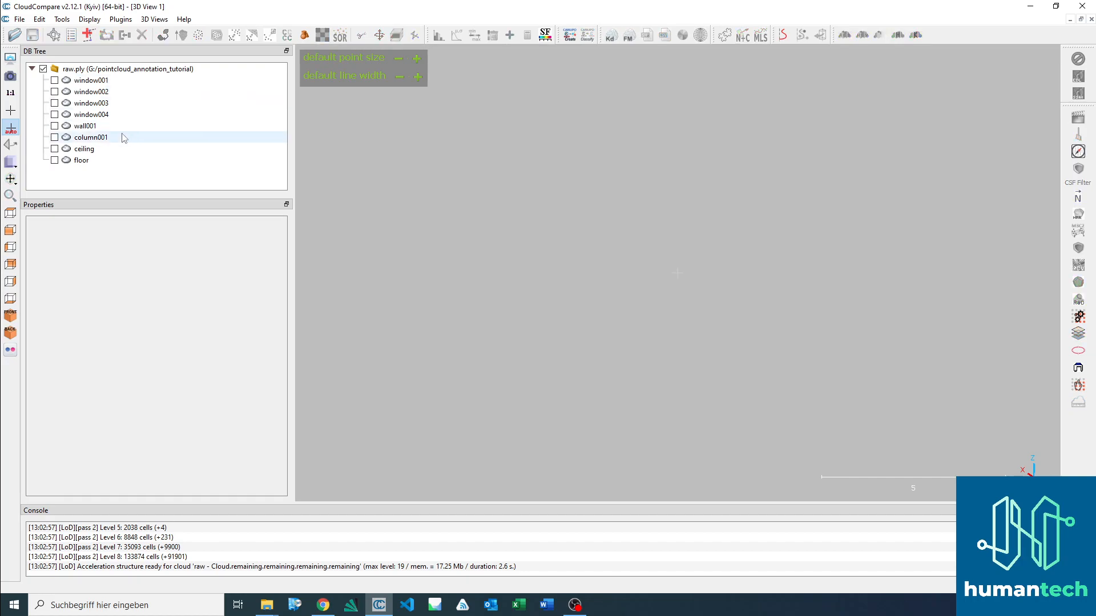
left_click(123, 81)
left_click(108, 161)
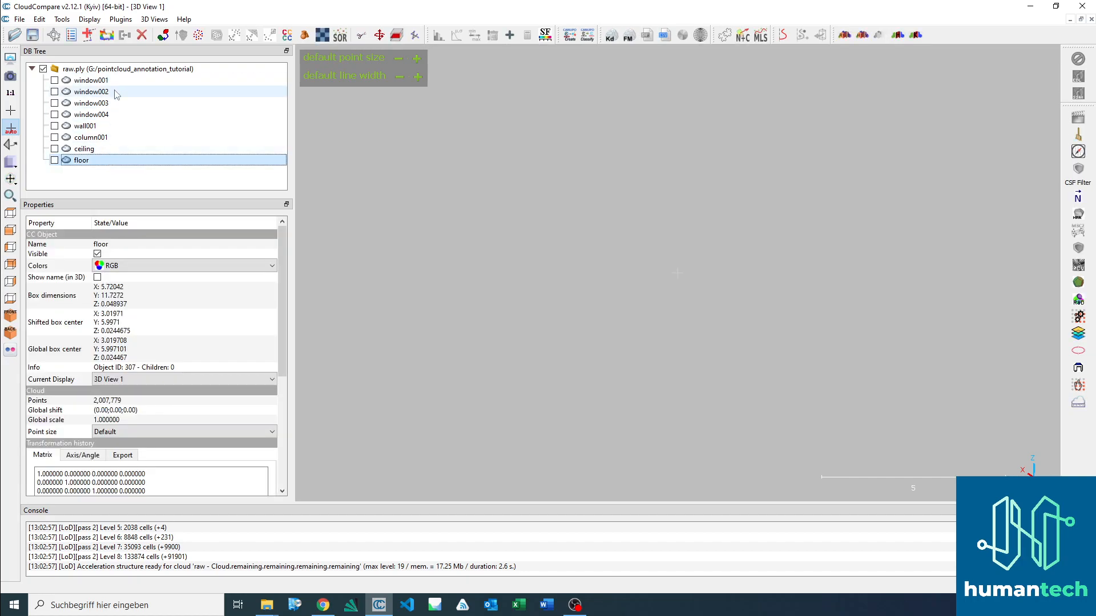
left_click(115, 82)
Step: Show window001 to window004 and merge them into one cloud without generating an original cloud index scalar field
left_click(55, 81)
left_click(55, 91)
left_click(54, 103)
left_click(54, 115)
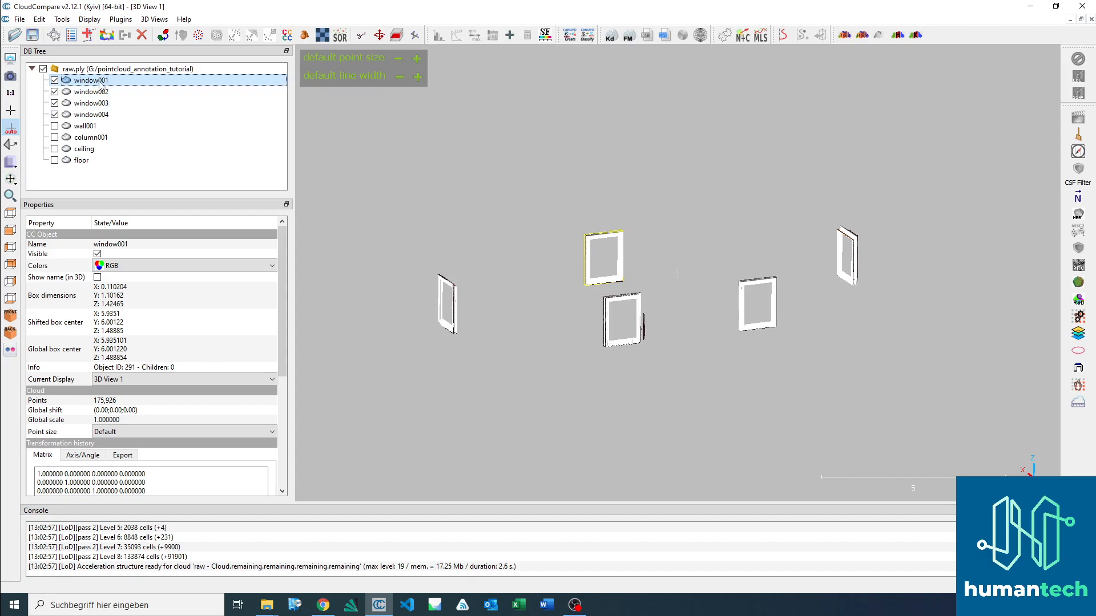
left_click(107, 116)
left_click(105, 81)
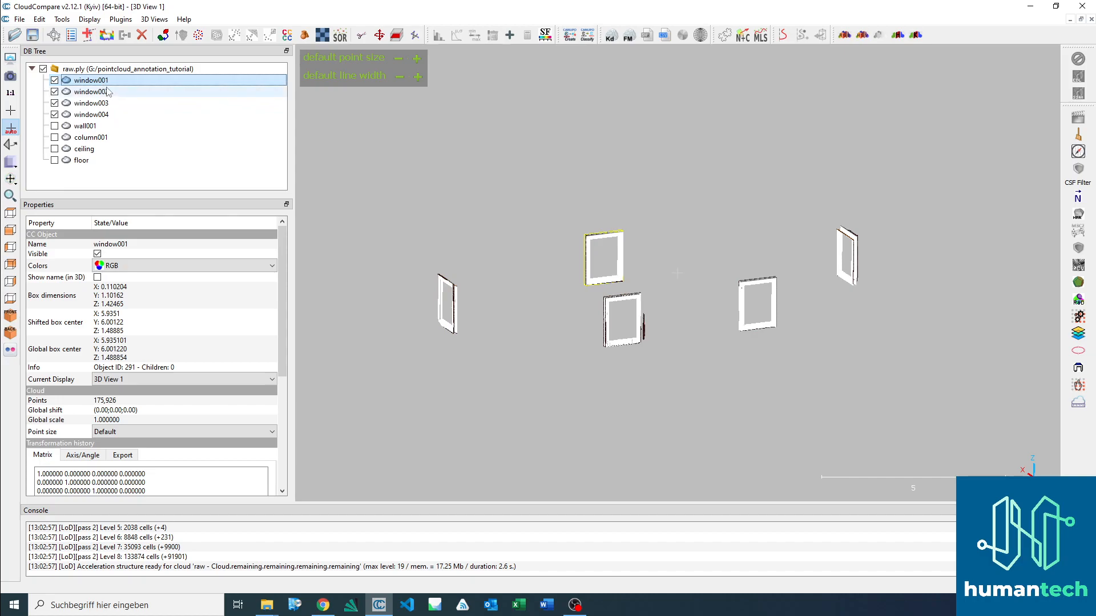
left_click(111, 115, "shift")
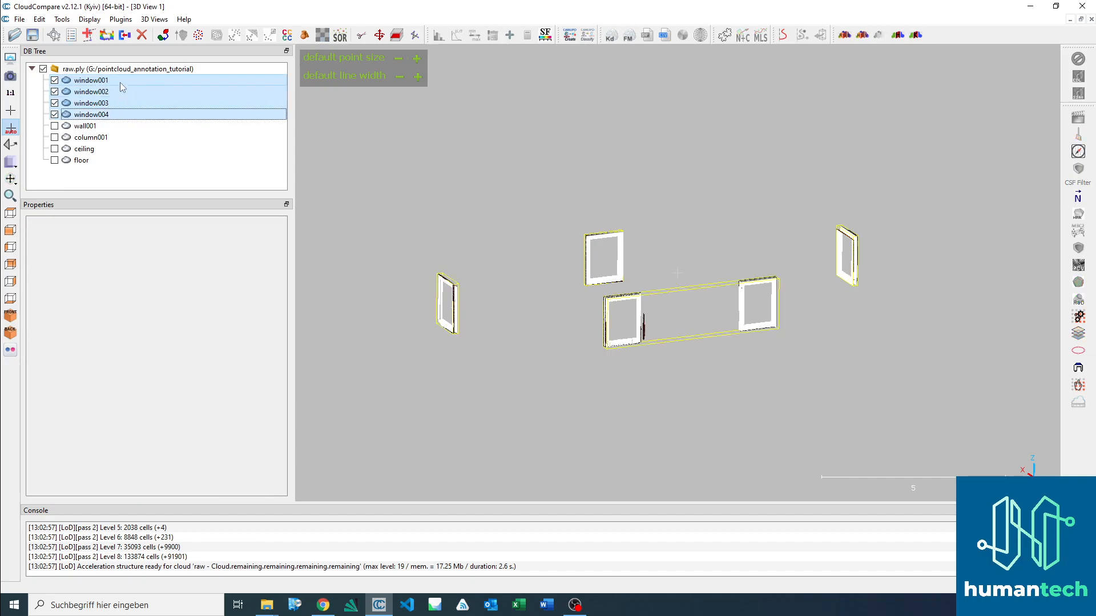
left_click(124, 35)
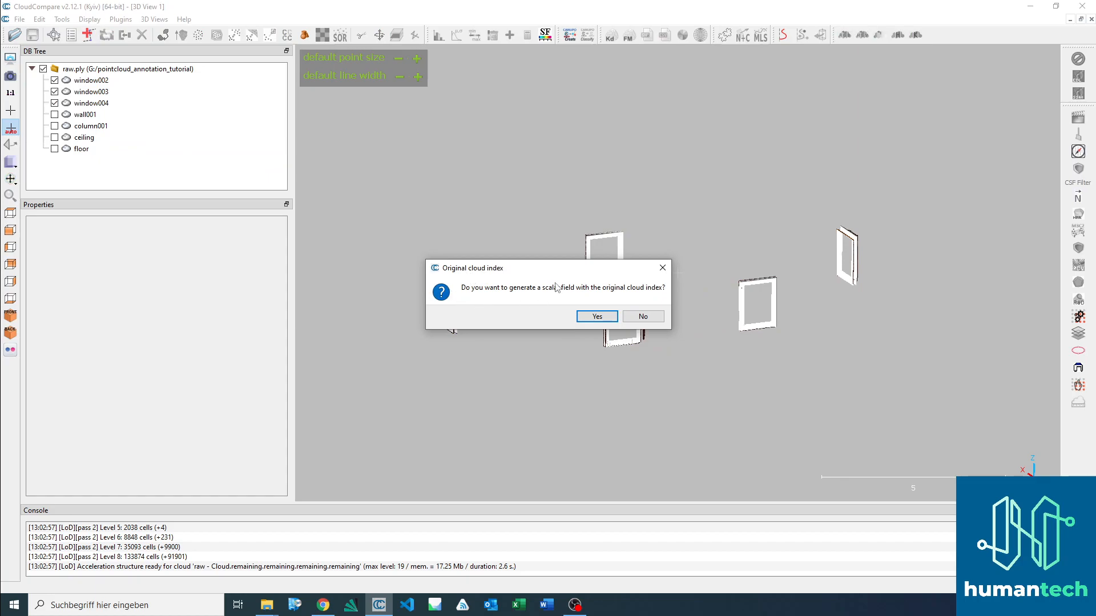
left_click(643, 317)
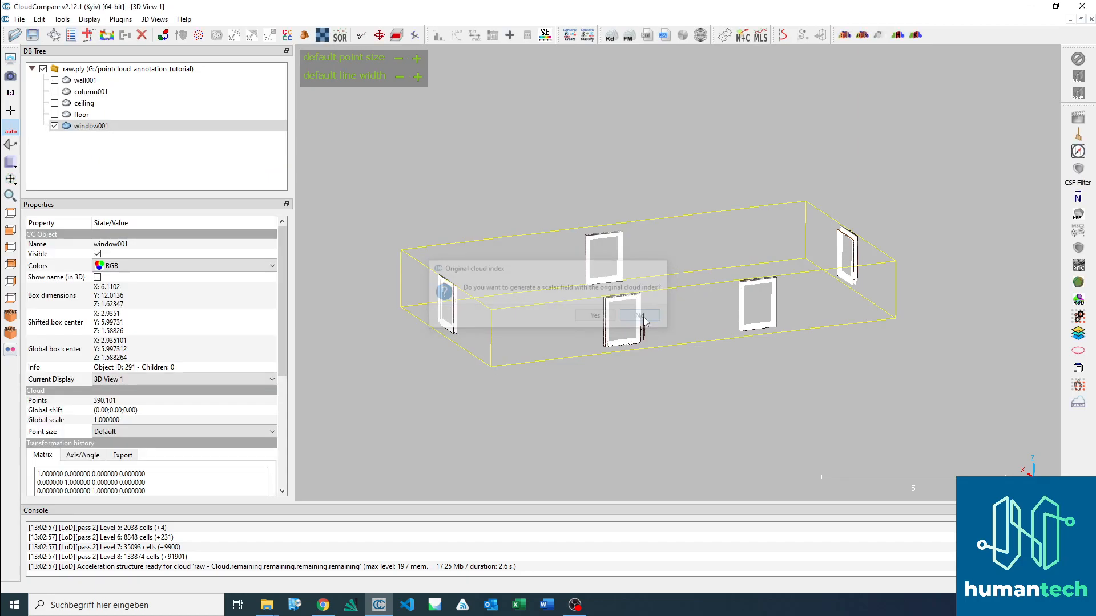
Step: Examine the merged window cloud from a different angle and go through the floor, ceiling, column and wall clouds
left_click(140, 127)
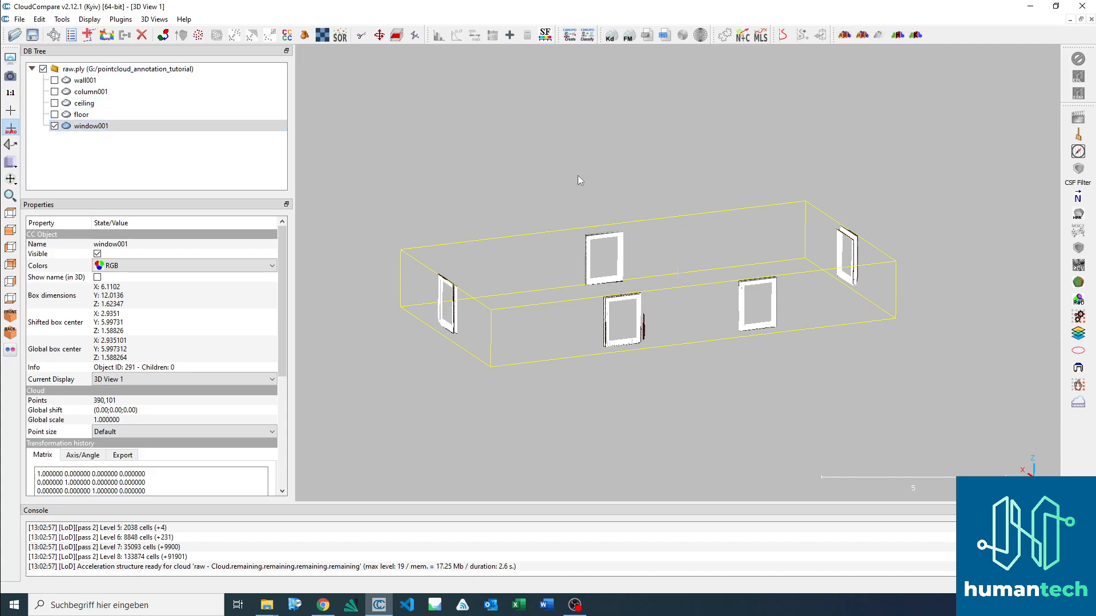
left_click_drag(578, 177, 605, 203)
left_click(556, 349)
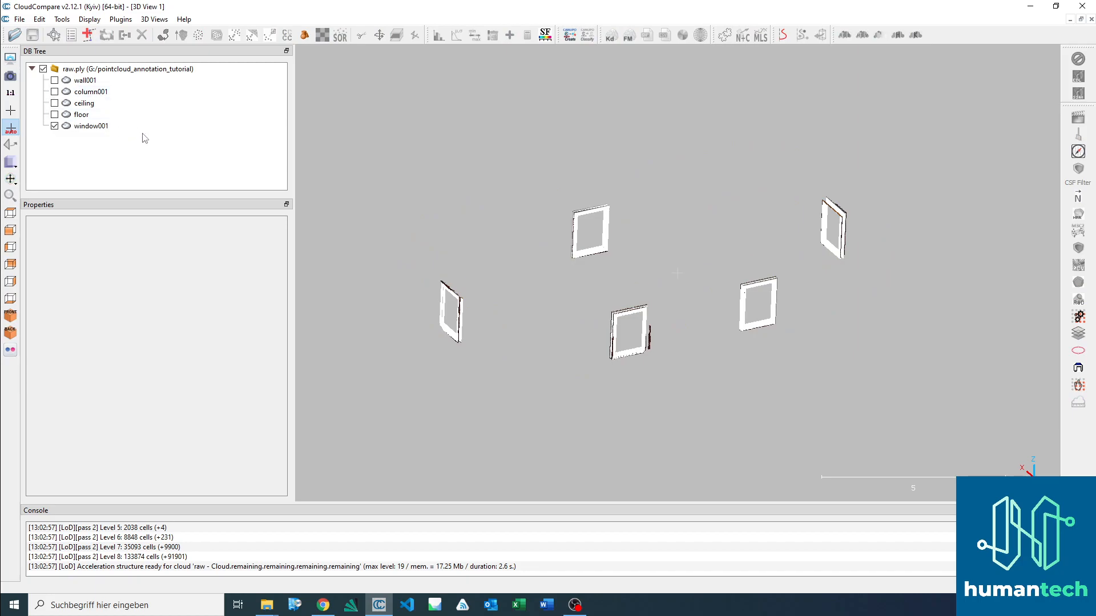
left_click(55, 126)
left_click(54, 126)
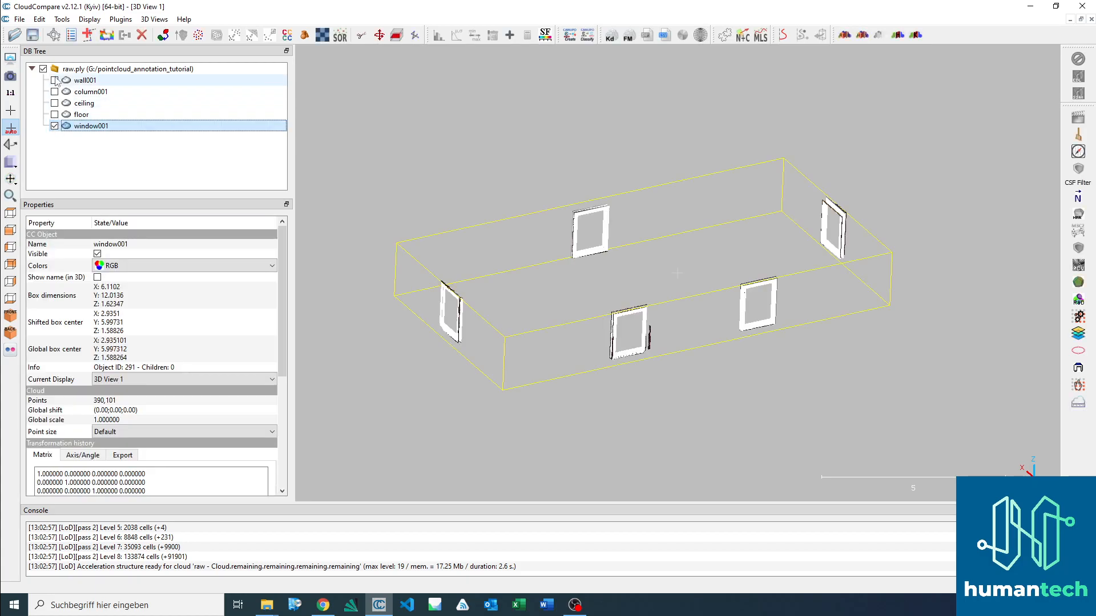
left_click(77, 116)
key("Up")
key("Up")
key("Up")
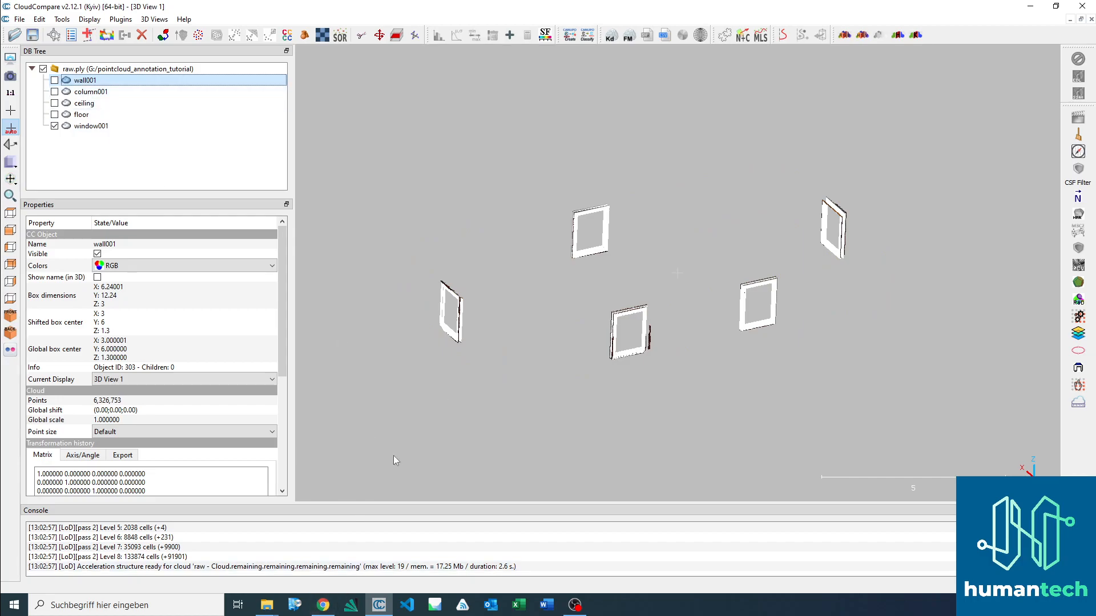
Step: Switch to Chrome and look through the files and README of the HumanTech data annotation repository on GitLab
left_click(323, 606)
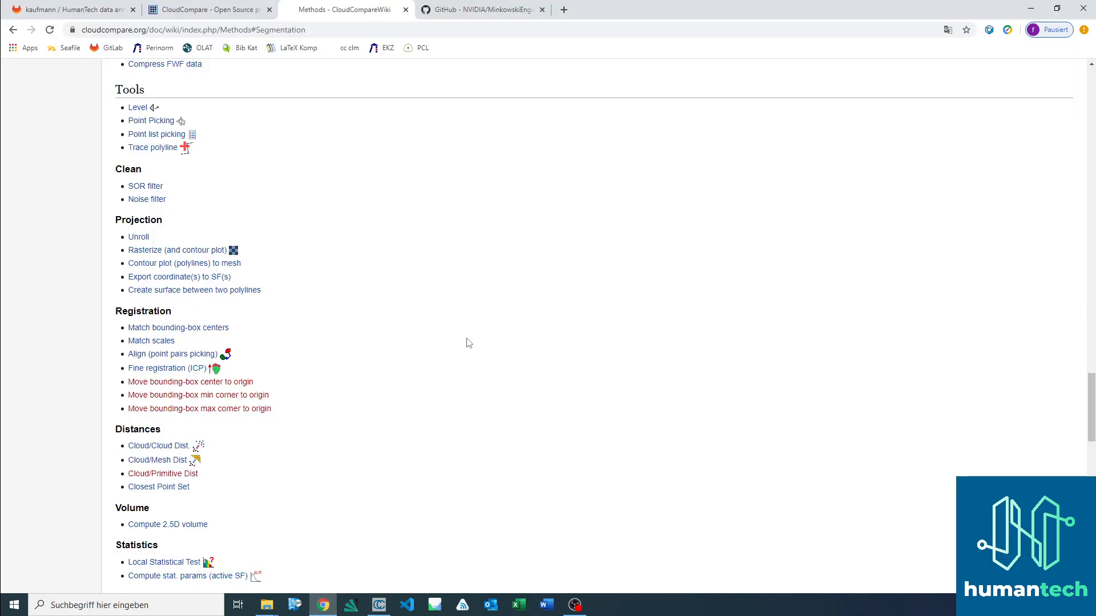
left_click(83, 10)
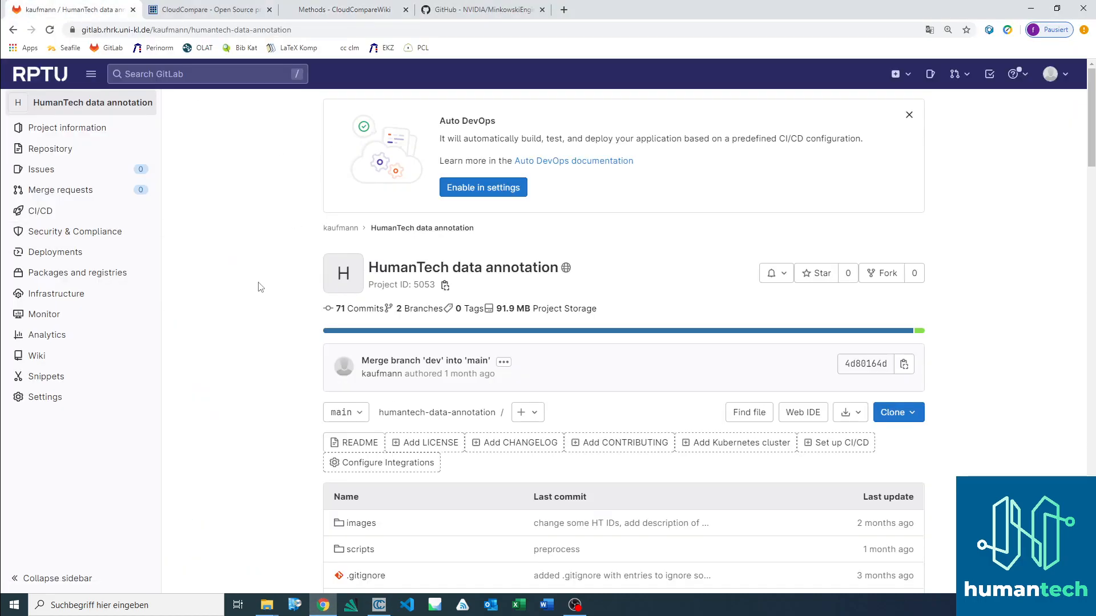
scroll(263, 285, "down", 7)
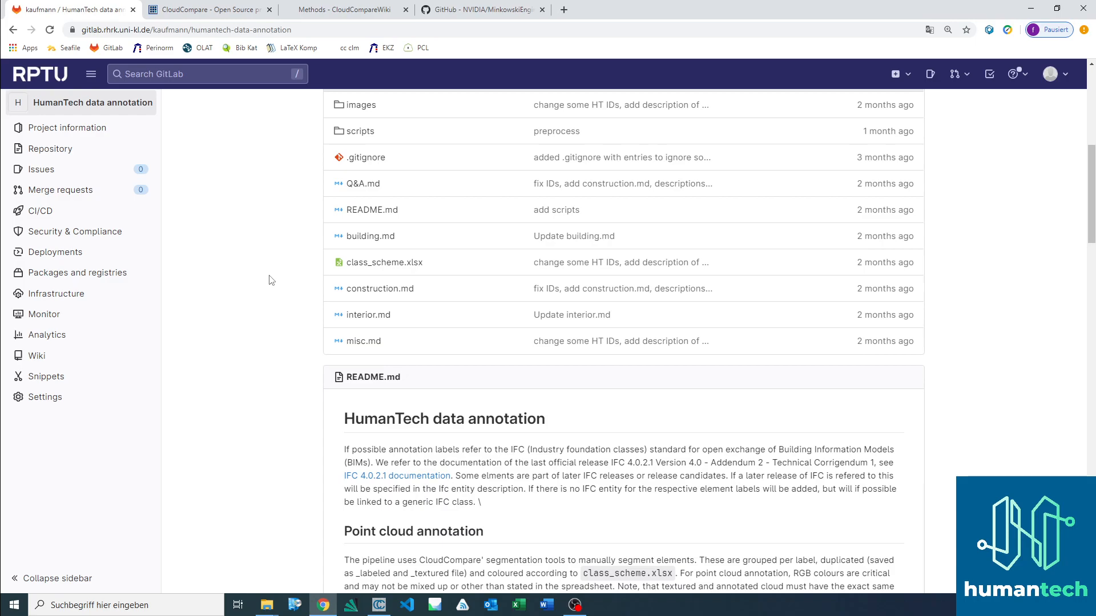
scroll(254, 297, "up", 2)
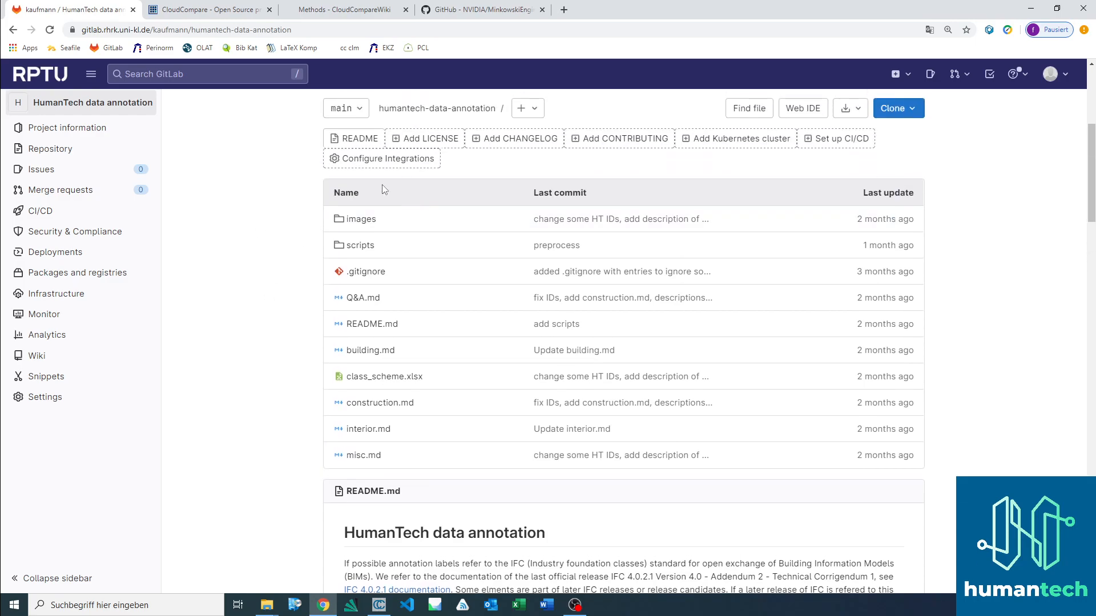
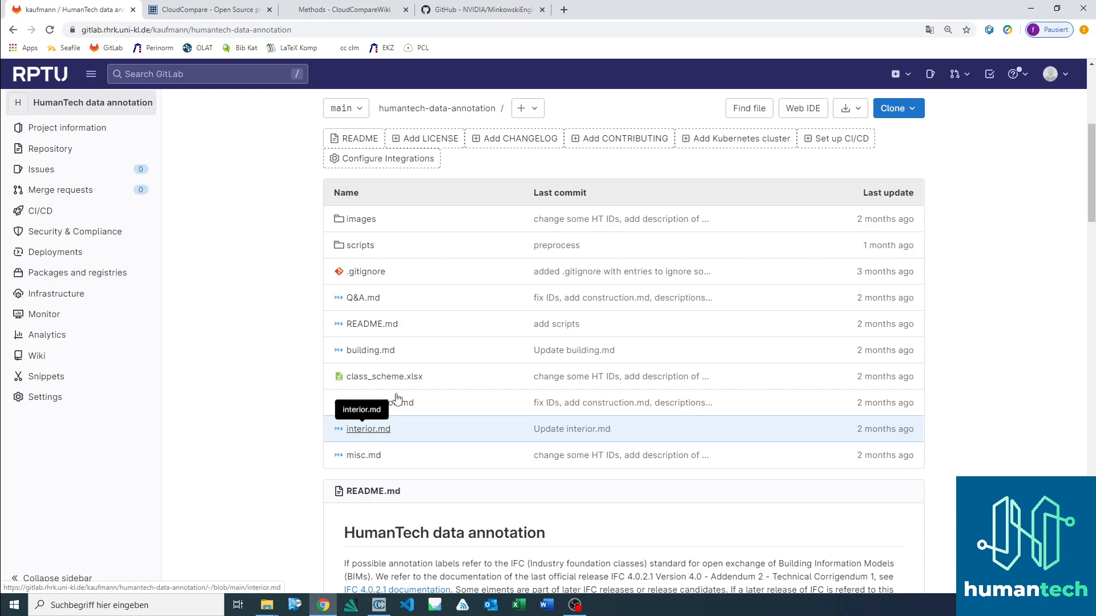
Step: Open building.md in the annotation repository and look up the HT ID and RGB values of the Wall class
left_click(377, 351)
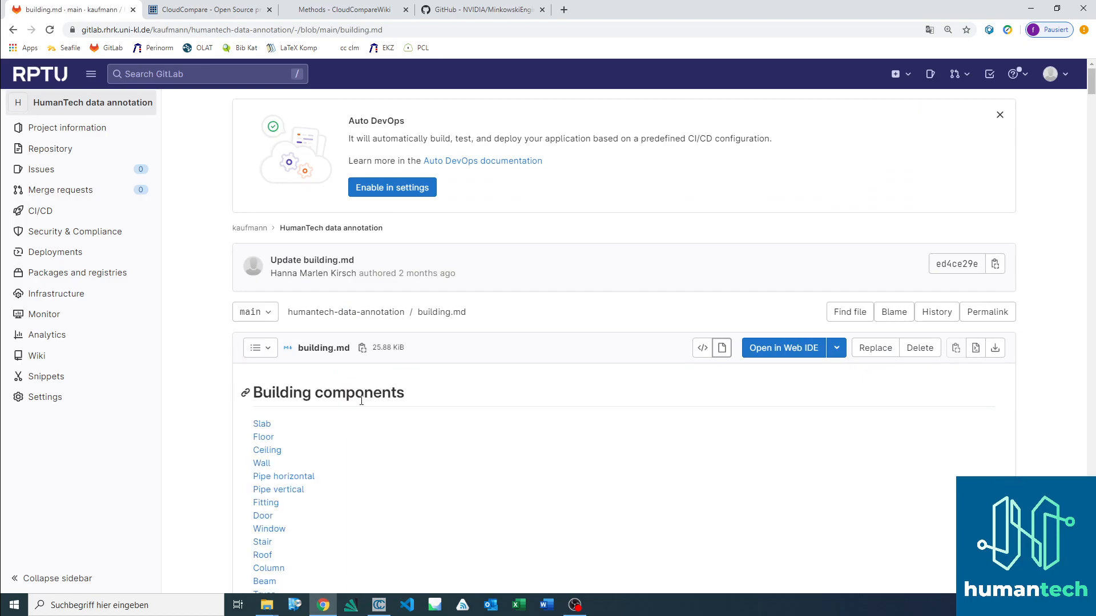
scroll(374, 406, "down", 3)
scroll(374, 406, "down", 2)
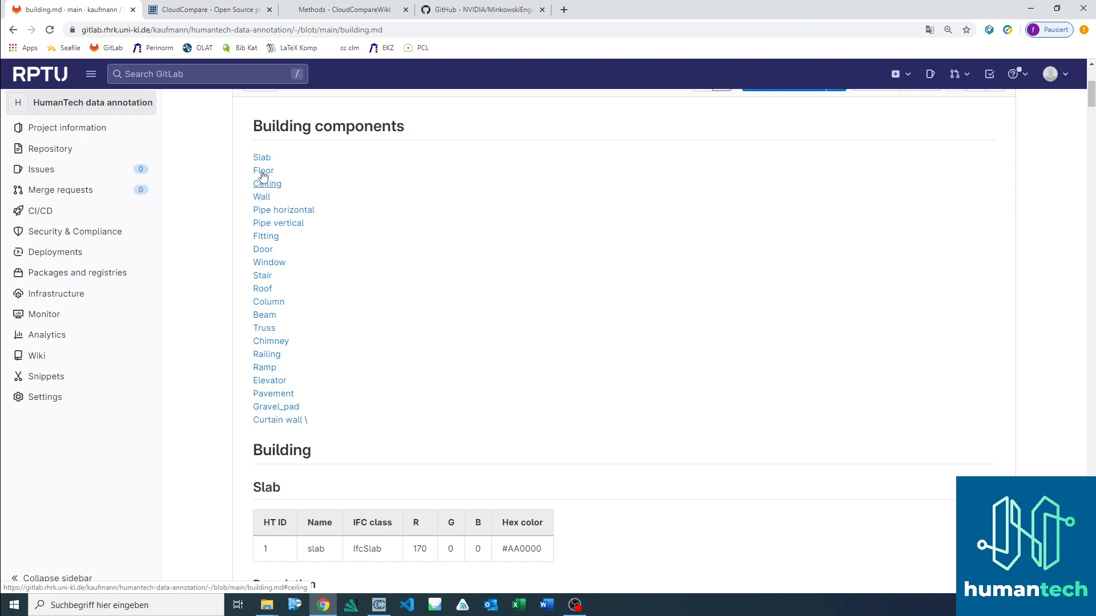
left_click(262, 197)
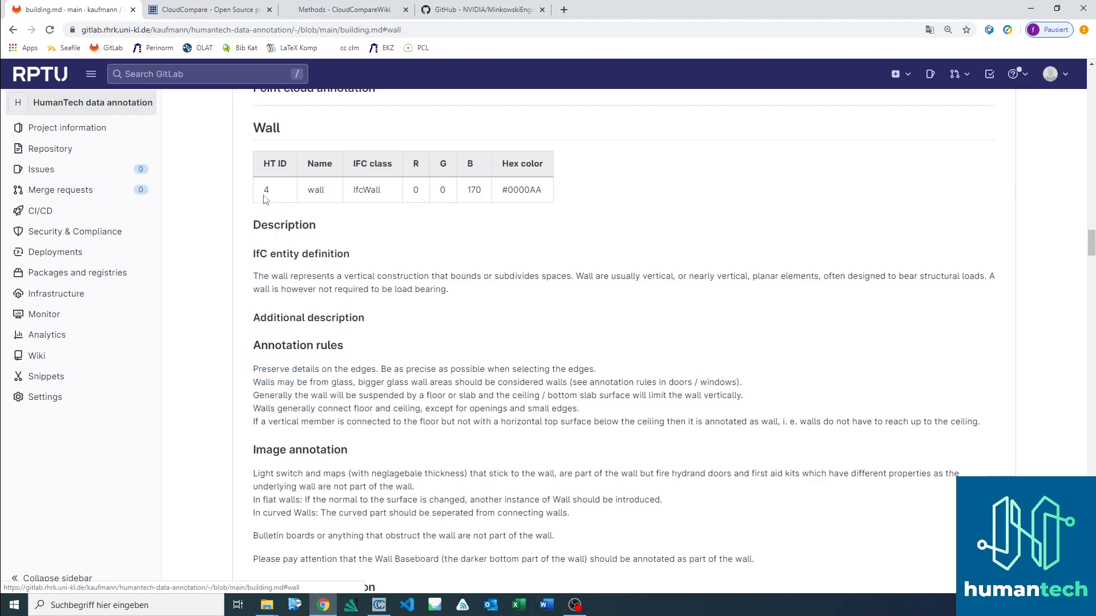
double_click(268, 192)
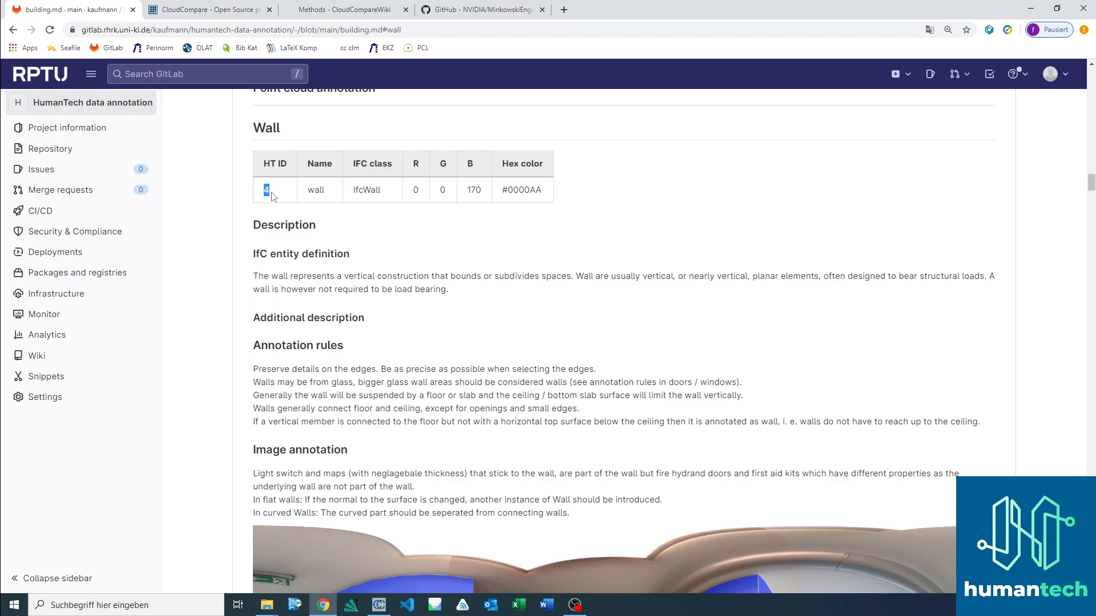
left_click(274, 194)
left_click_drag(412, 191, 484, 192)
left_click(475, 191)
Step: Read the Wall class's entity definition and annotation rules, and examine its image and point cloud annotation examples
scroll(374, 286, "down", 1)
scroll(388, 284, "up", 1)
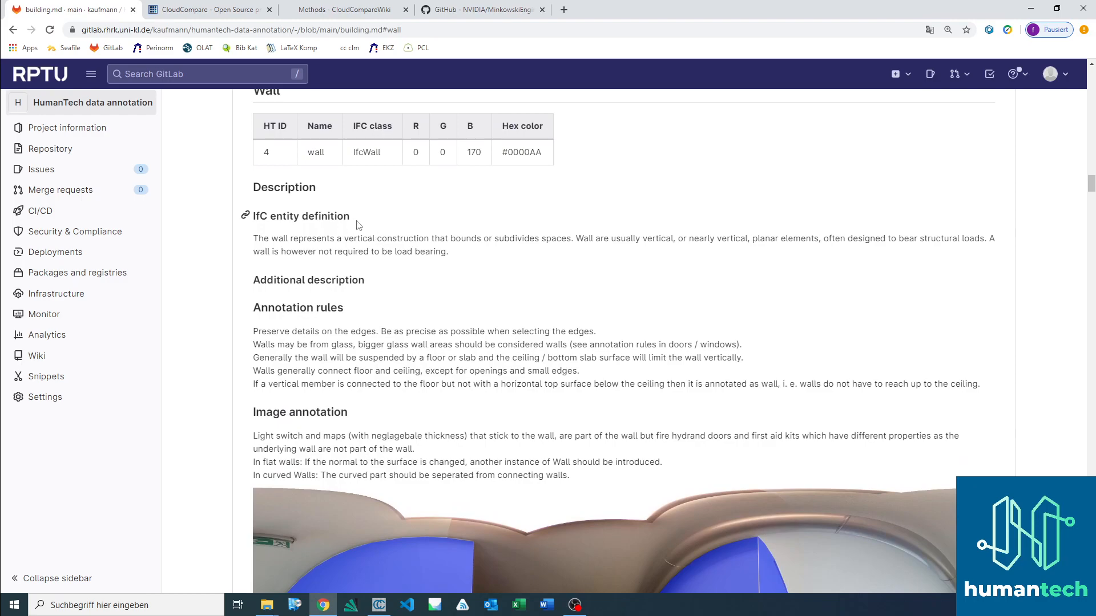
scroll(365, 229, "down", 1)
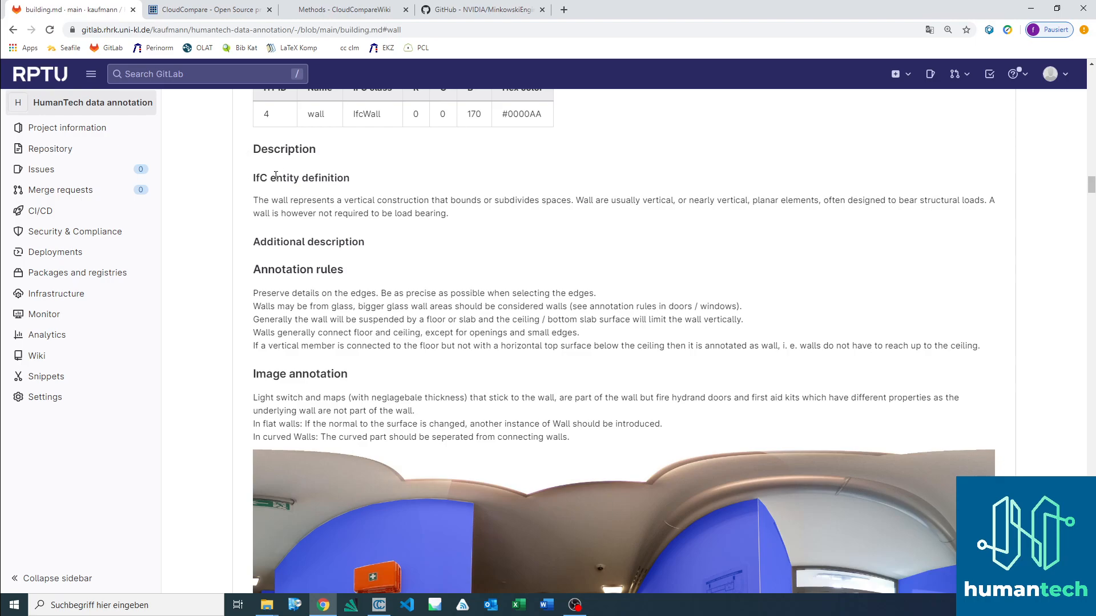
scroll(323, 360, "down", 1)
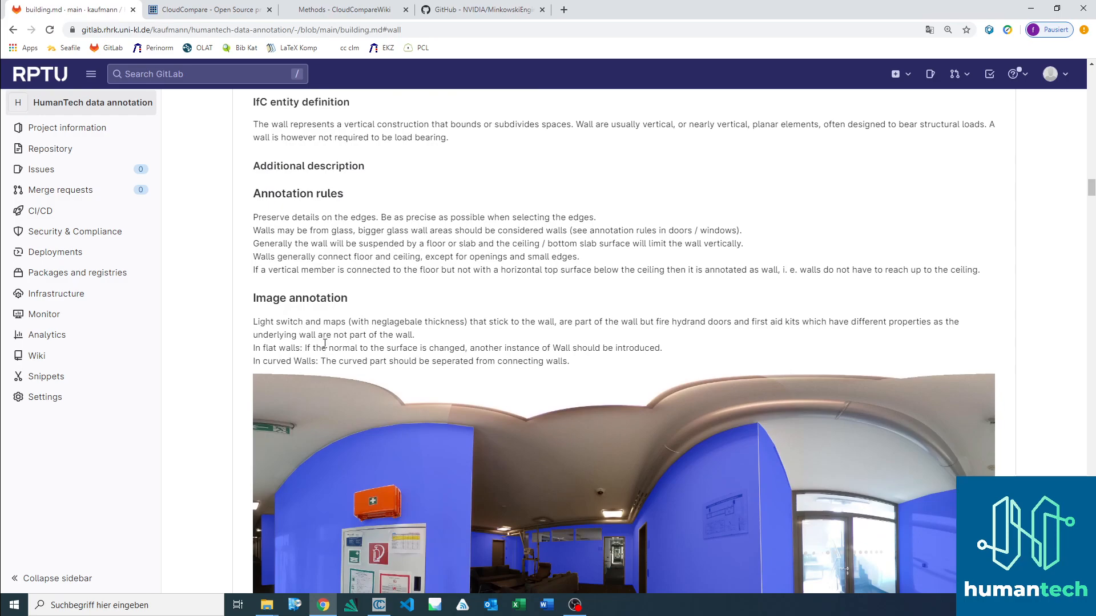
scroll(245, 166, "up", 1)
left_click_drag(250, 206, 451, 214)
left_click(420, 213)
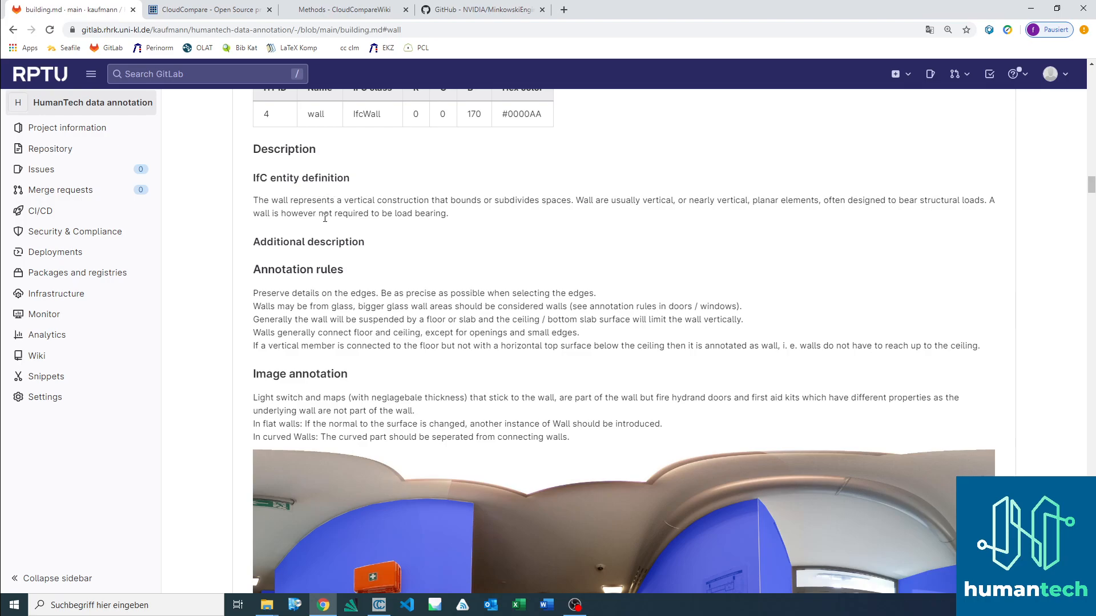
scroll(354, 208, "down", 2)
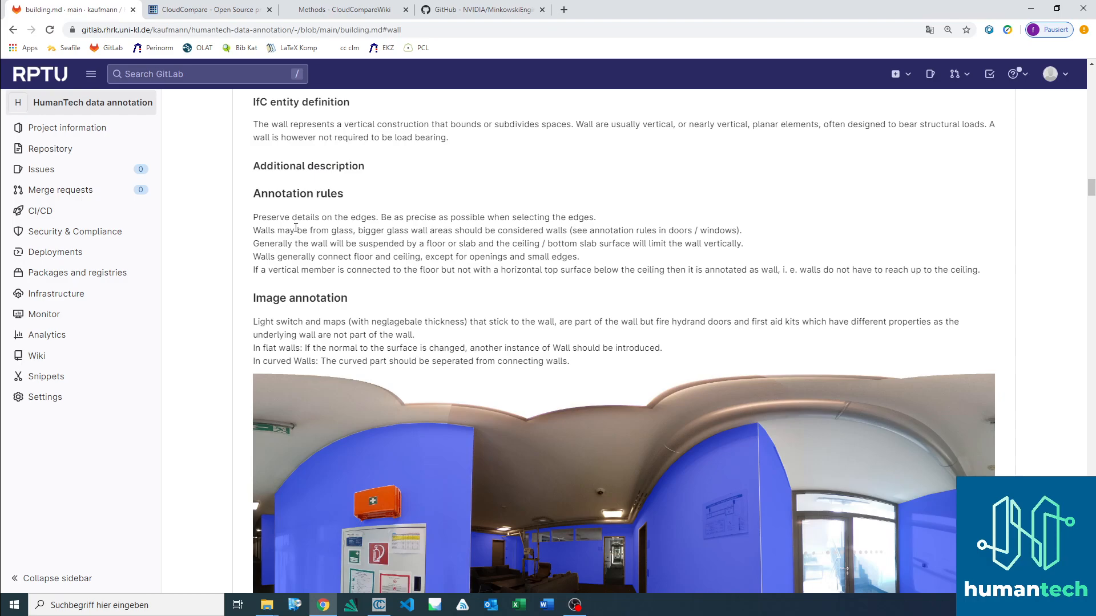
scroll(338, 231, "down", 2)
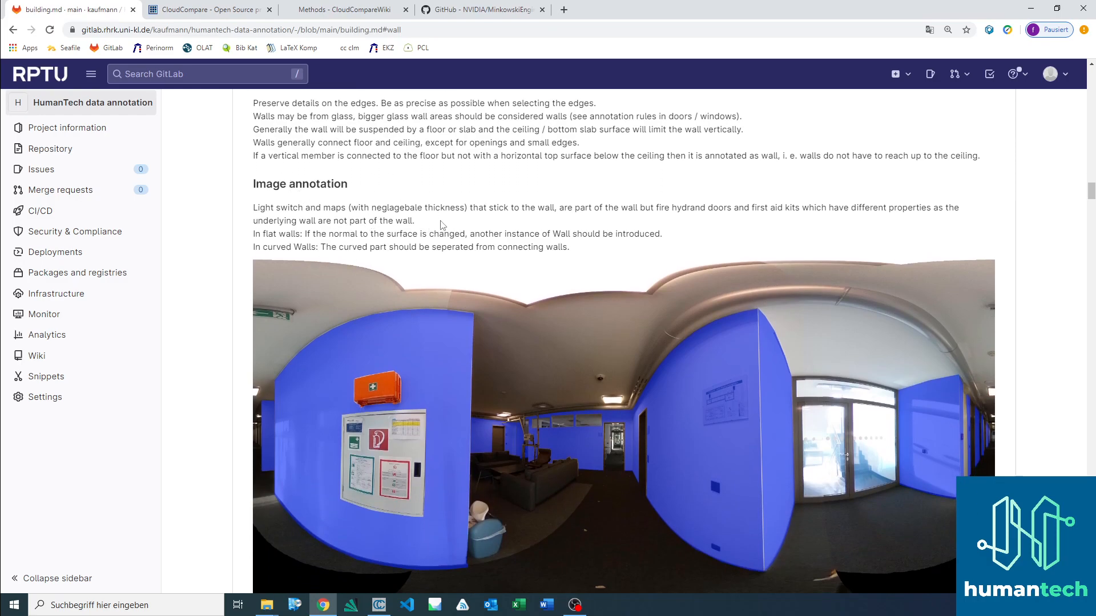
scroll(434, 220, "down", 15)
scroll(416, 211, "down", 15)
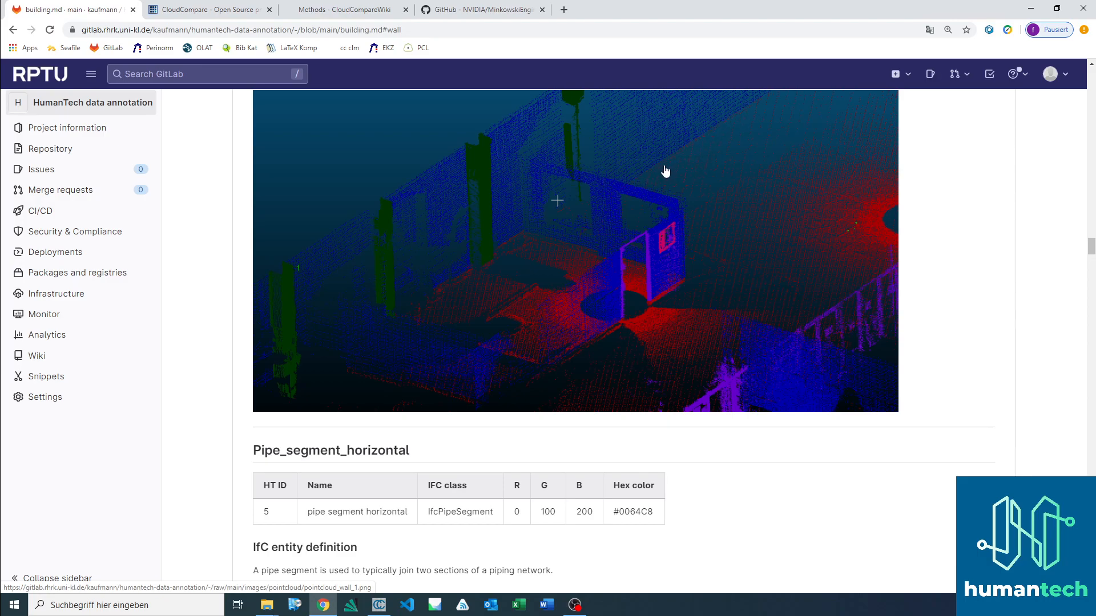
scroll(588, 211, "up", 3)
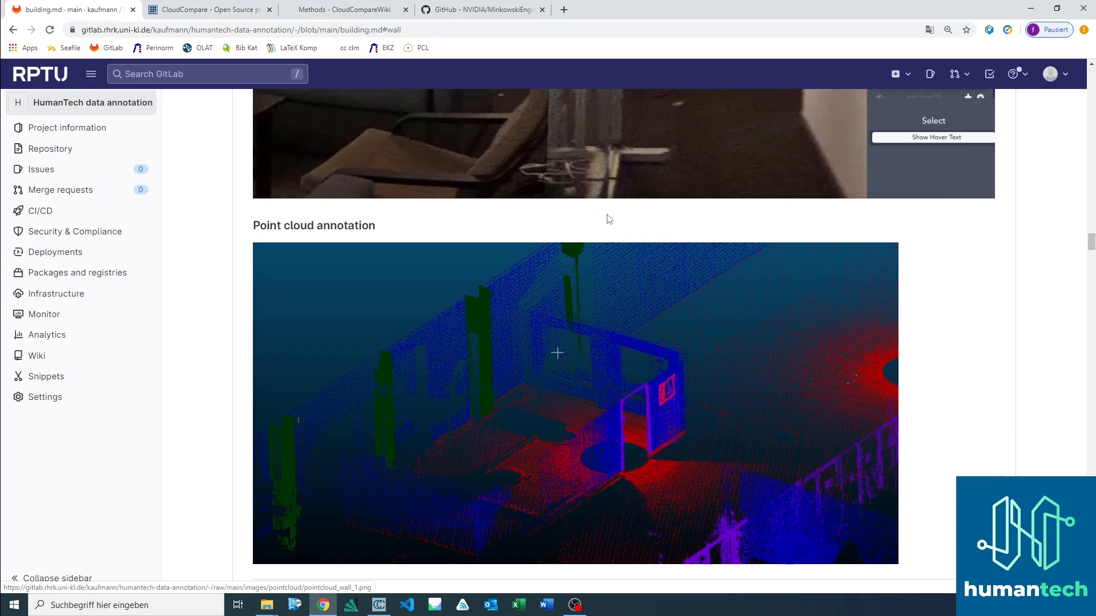
scroll(606, 217, "up", 12)
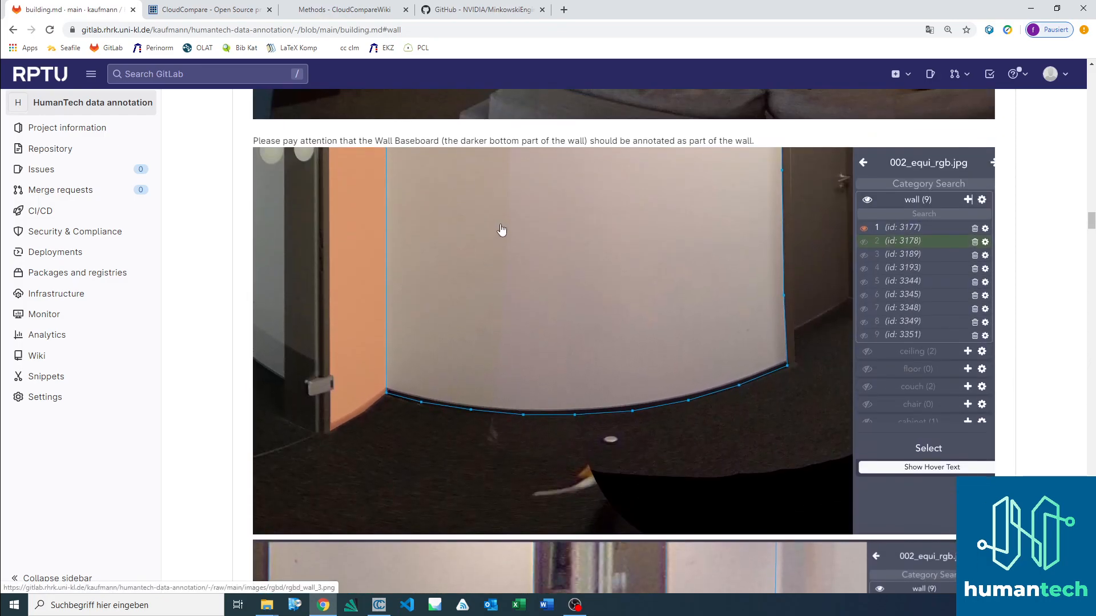
scroll(502, 230, "up", 6)
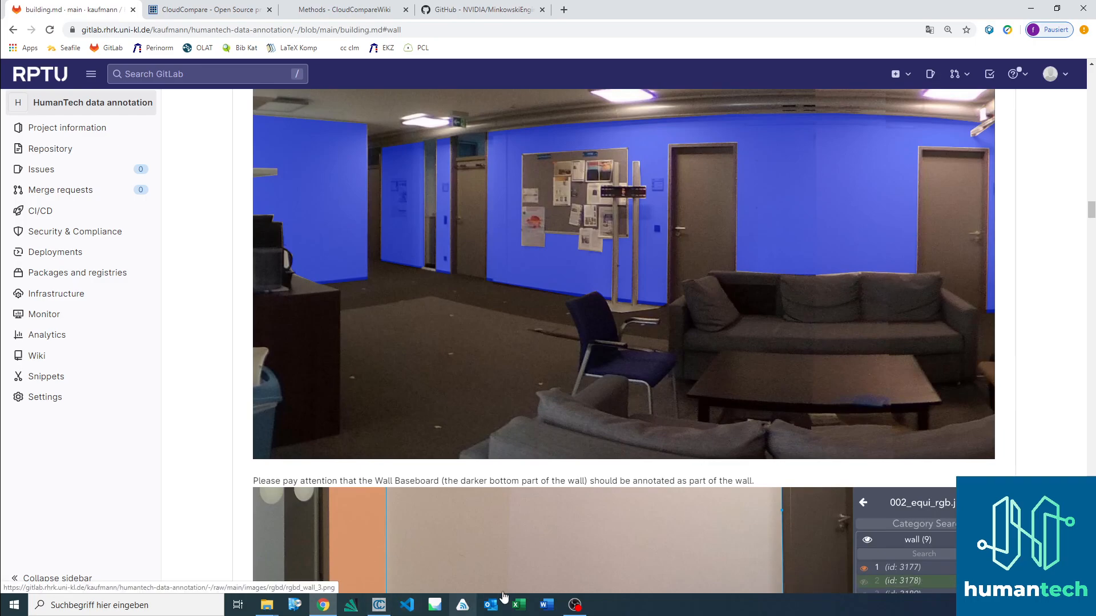
Step: Switch to CloudCompare and display only the wall001 cloud, hiding window001
left_click(379, 604)
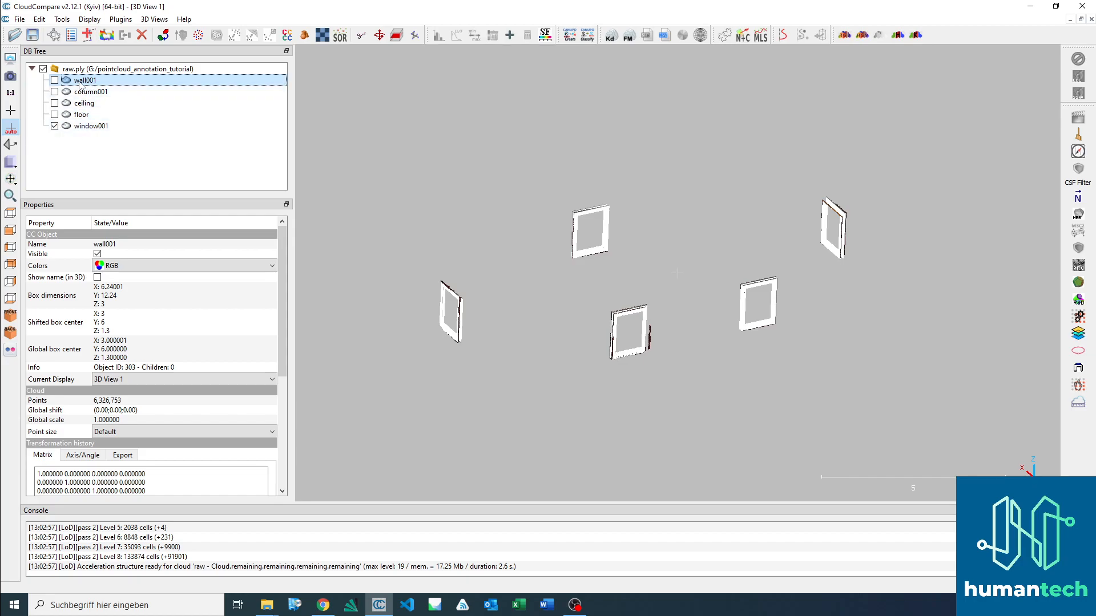
left_click(55, 80)
left_click(54, 126)
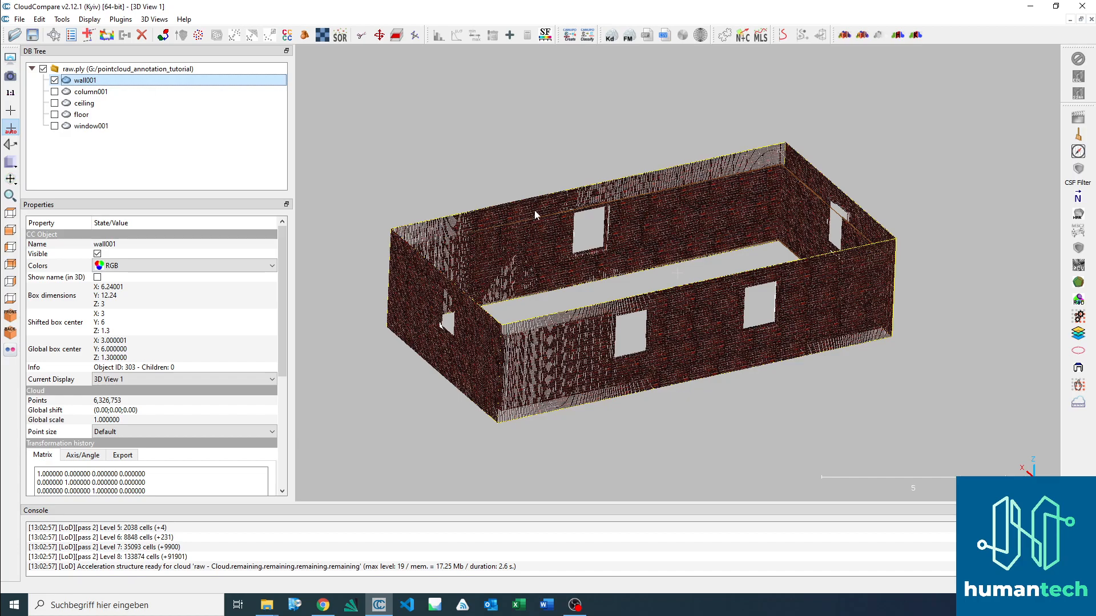
left_click(46, 20)
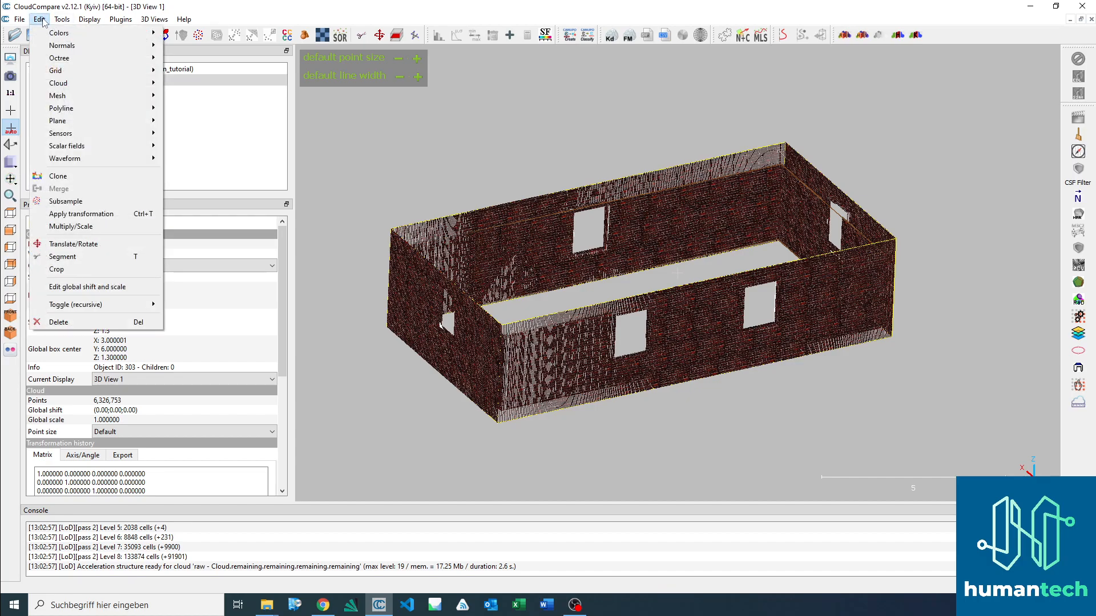
mouse_move(97, 147)
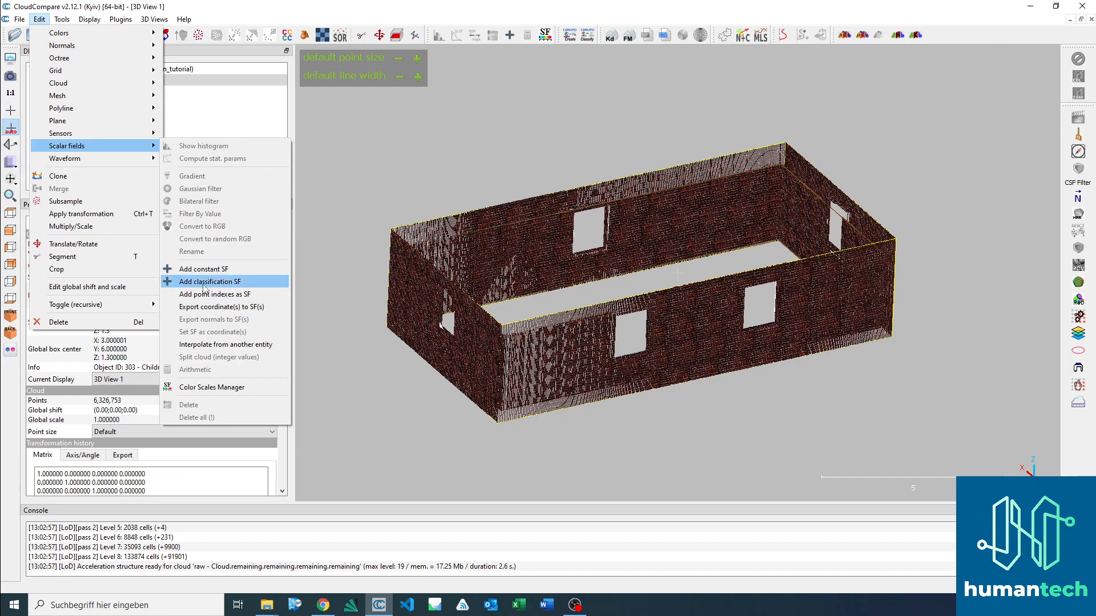
key("Escape")
key("Escape")
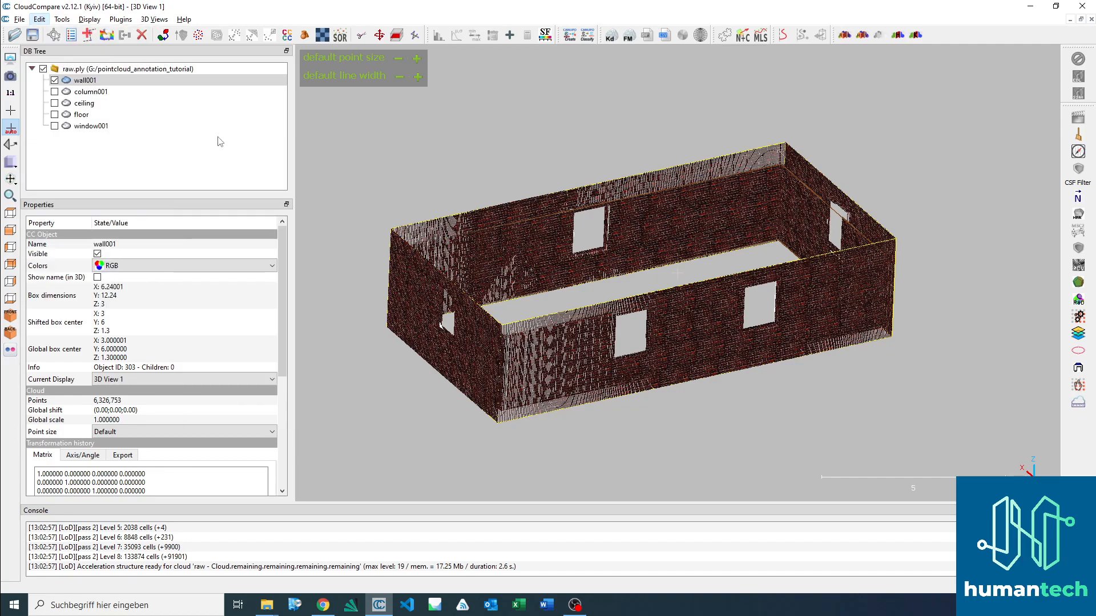
Step: Add a classification scalar field with value 4 to the wall001 cloud
left_click(115, 83)
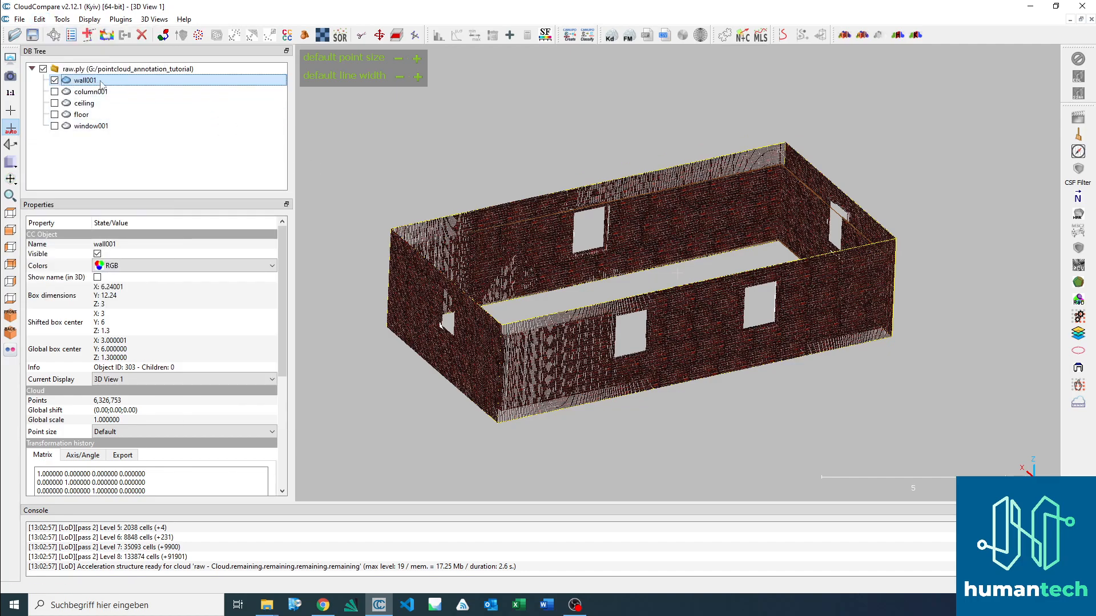
left_click(39, 19)
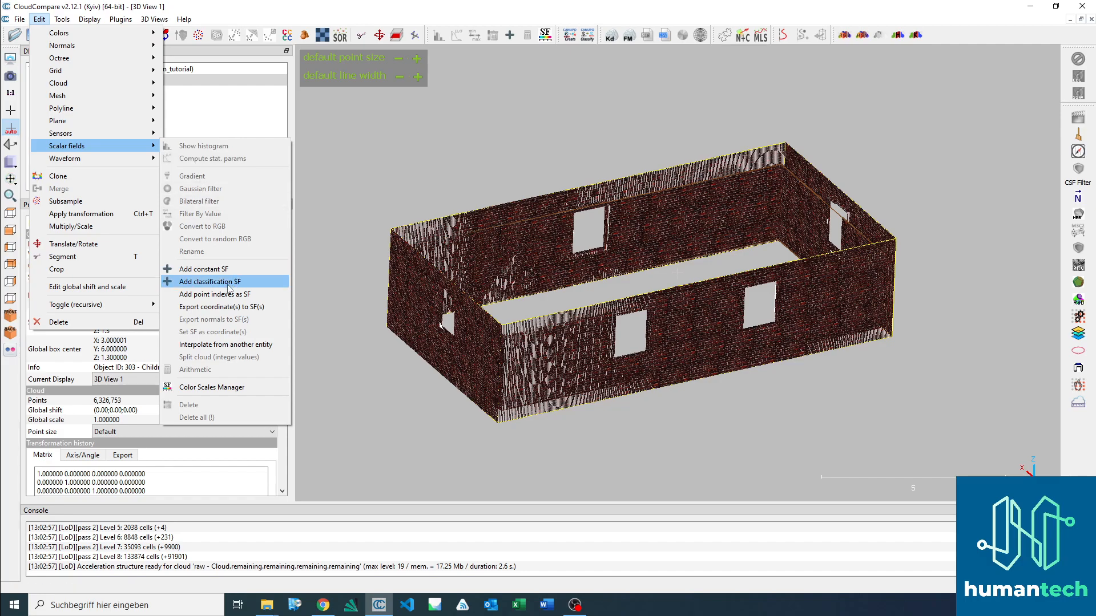
left_click(228, 284)
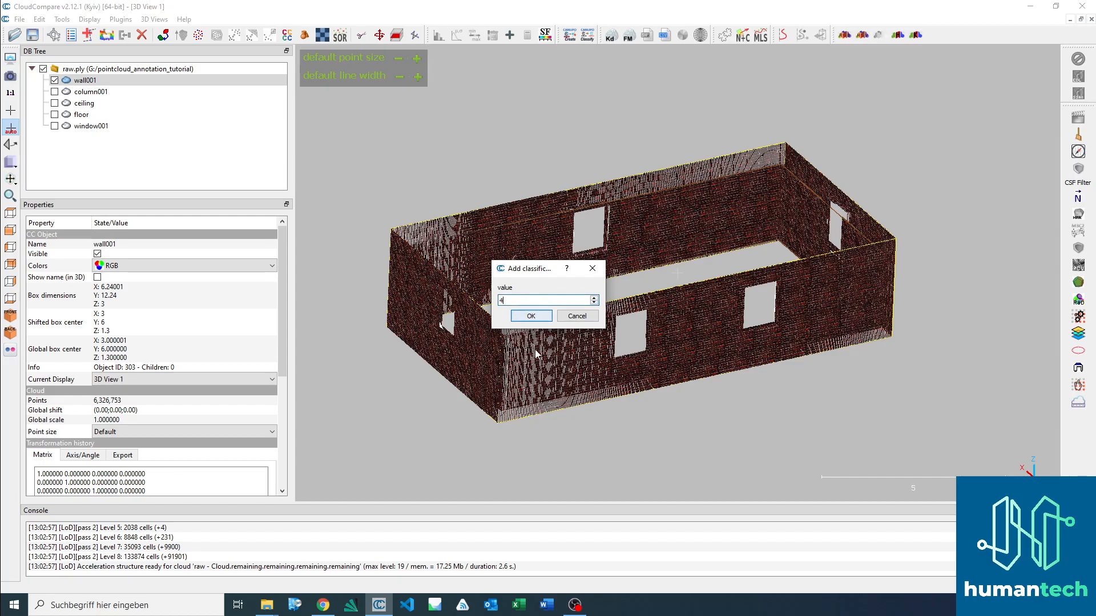
left_click(531, 316)
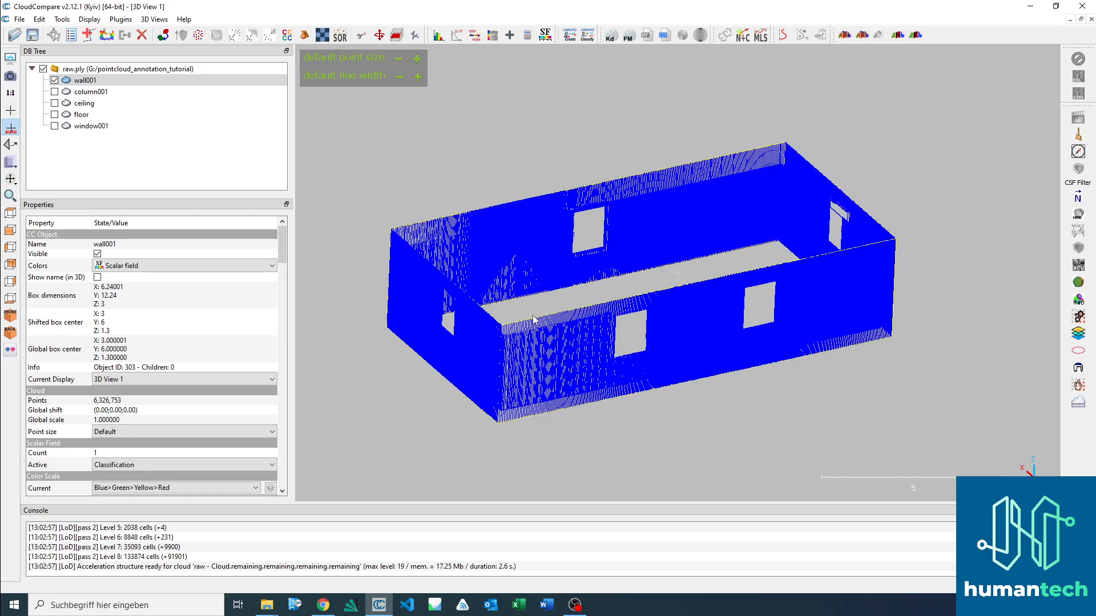
Step: Switch to Chrome, recheck the Wall class's HT ID and look up the Floor class's HT ID in building.md
left_click(323, 606)
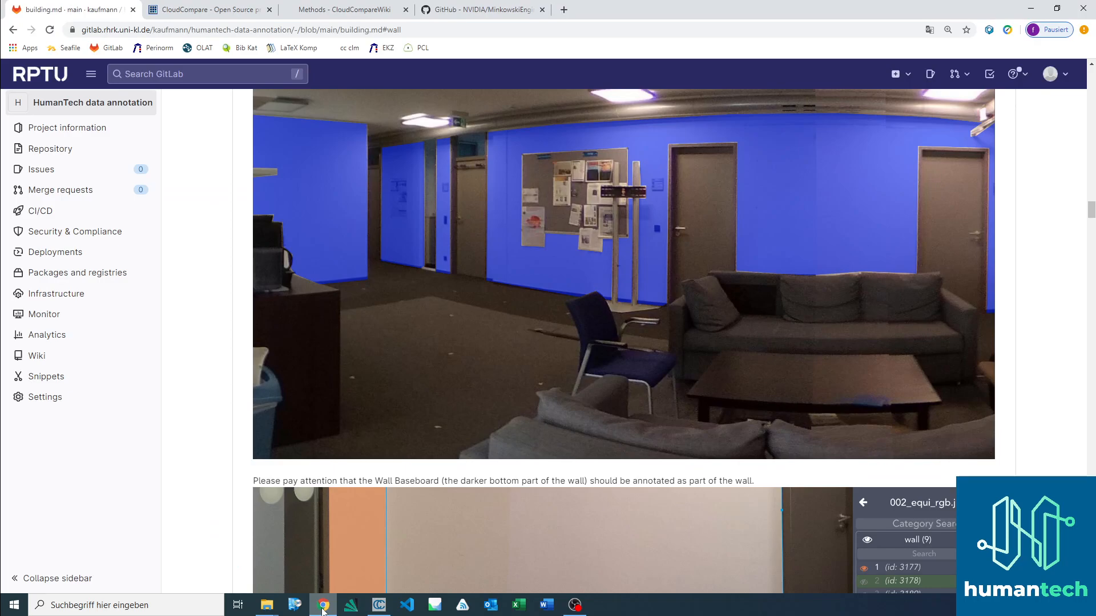
scroll(469, 242, "up", 1)
scroll(469, 243, "up", 10)
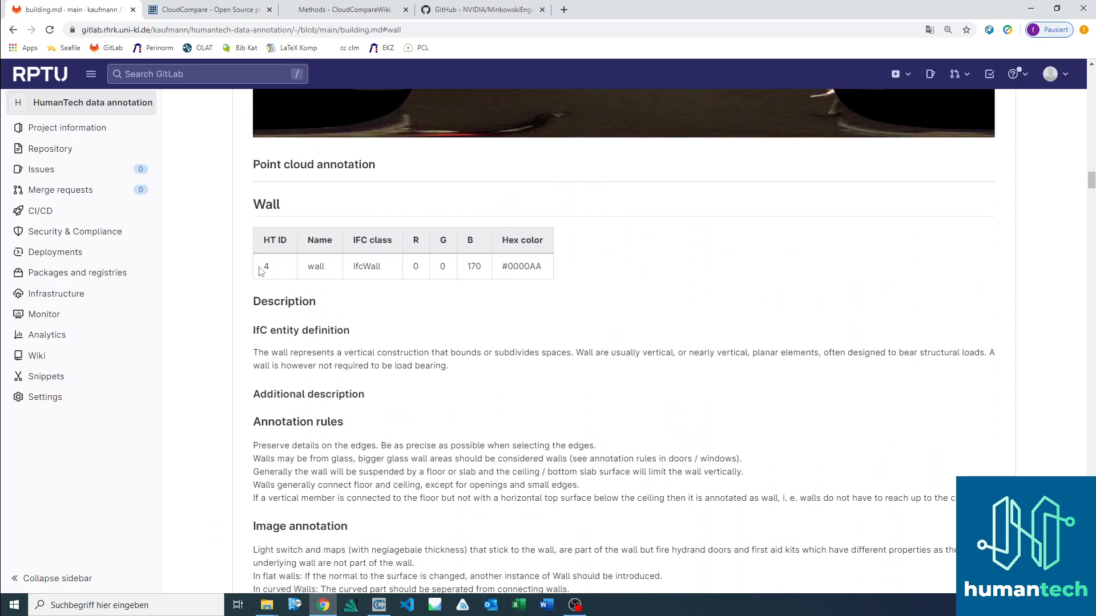
left_click_drag(262, 266, 272, 270)
scroll(384, 245, "up", 20)
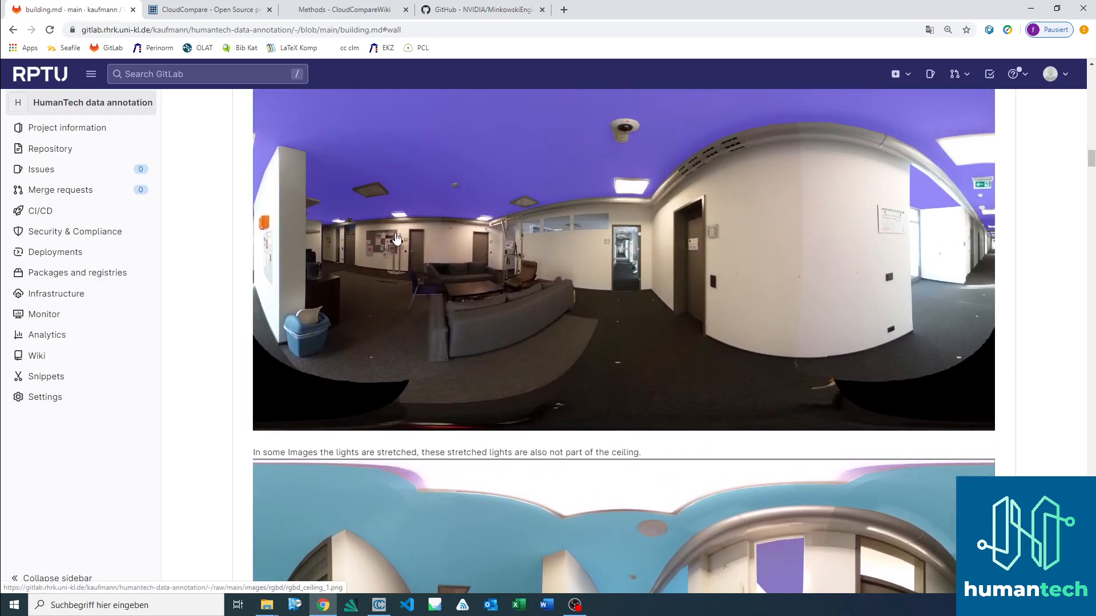
scroll(410, 233, "up", 20)
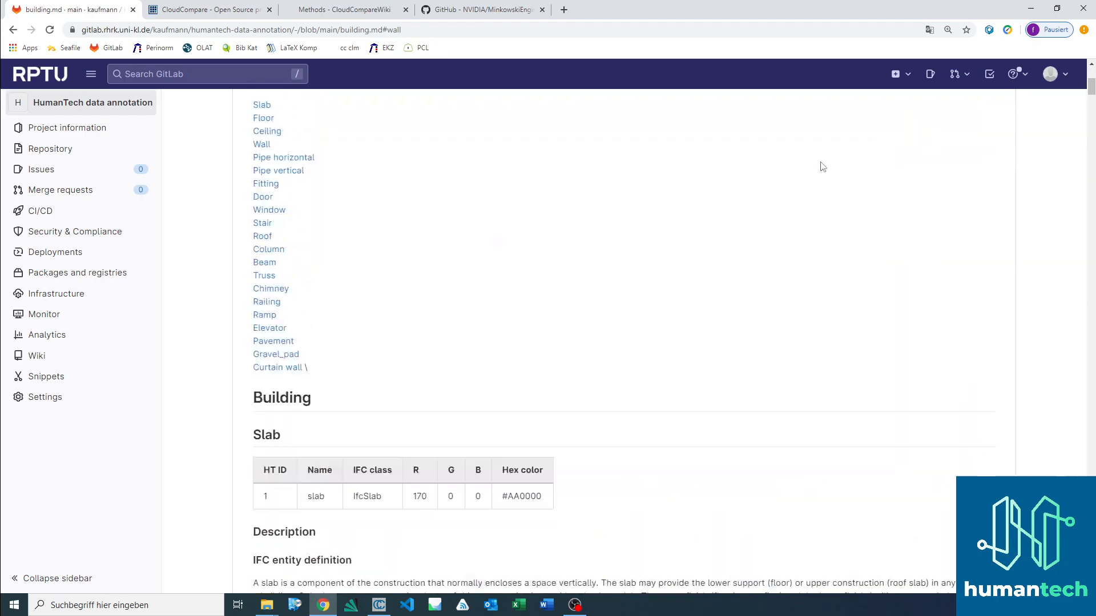
scroll(442, 265, "down", 4)
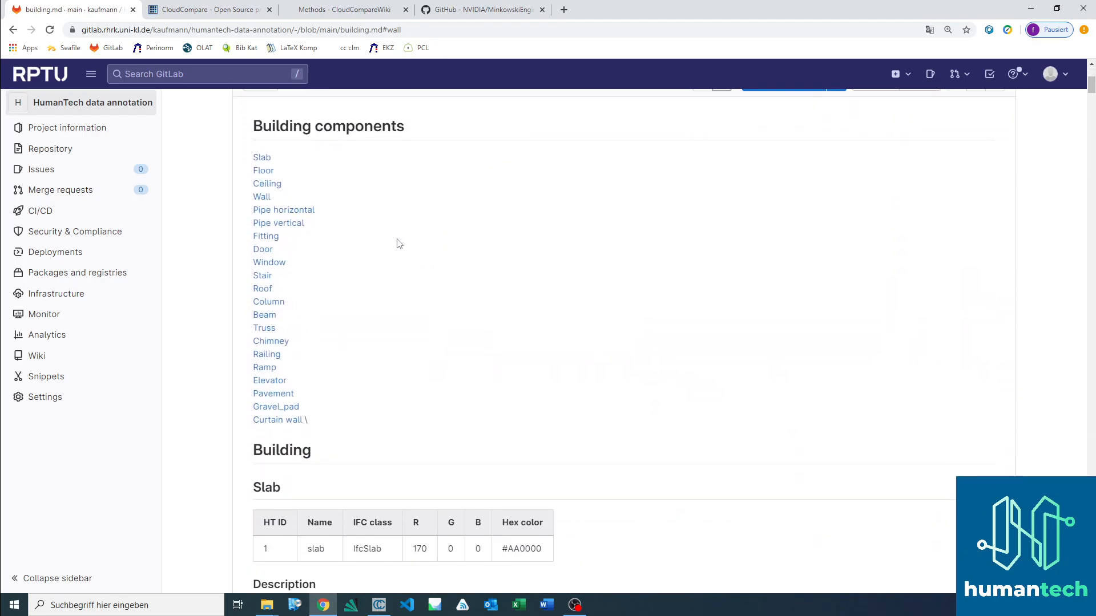
left_click(264, 170)
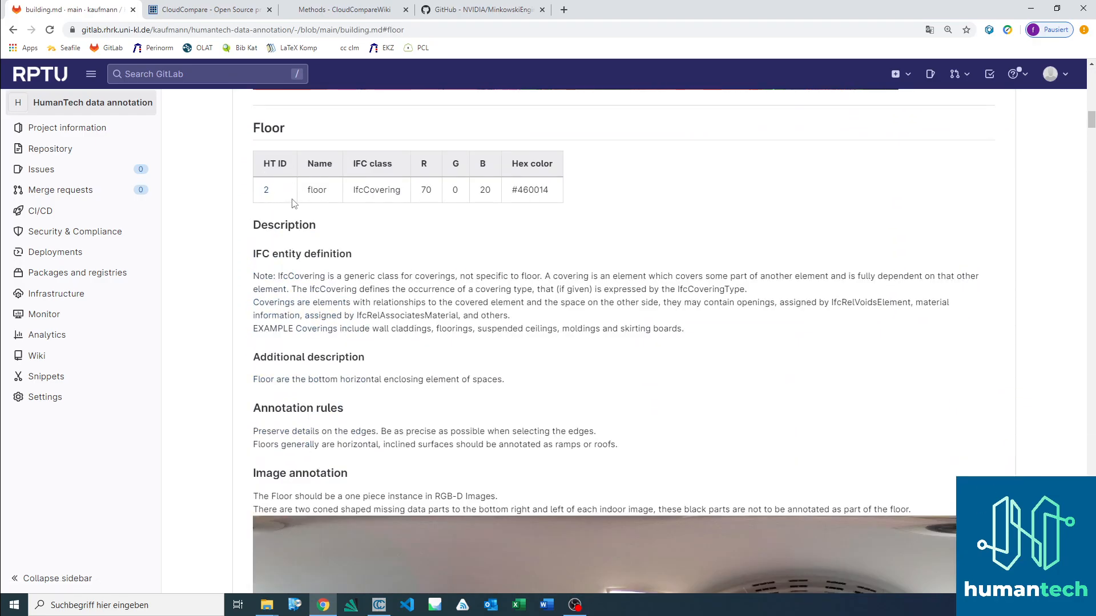
Step: Switch to CloudCompare and, with only the floor cloud shown, add a classification scalar field with value 2 to it
key("alt+Tab")
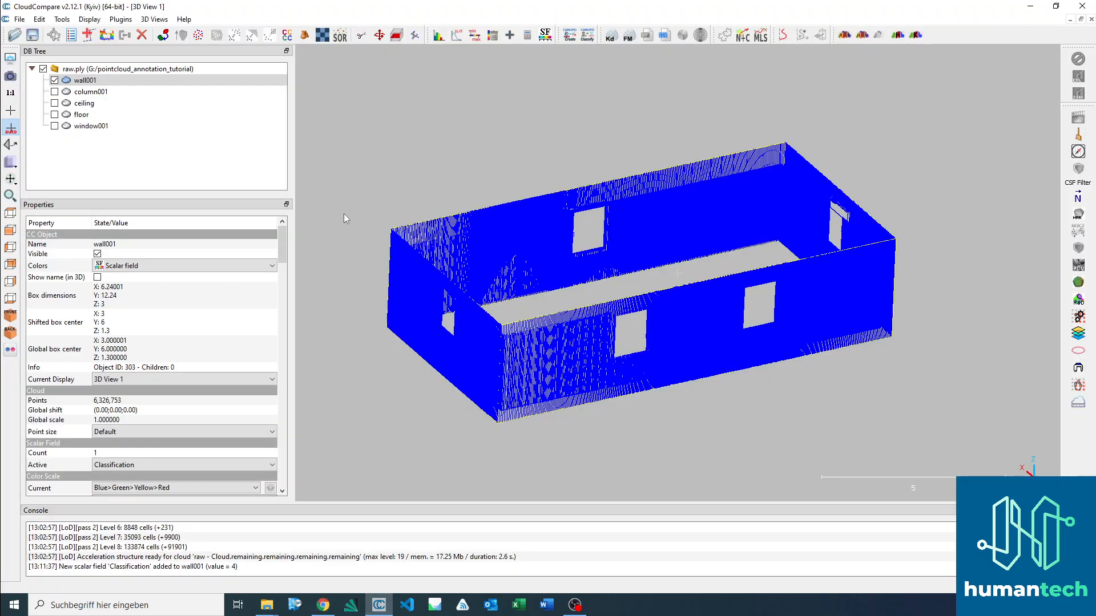
left_click(90, 116)
left_click(55, 114)
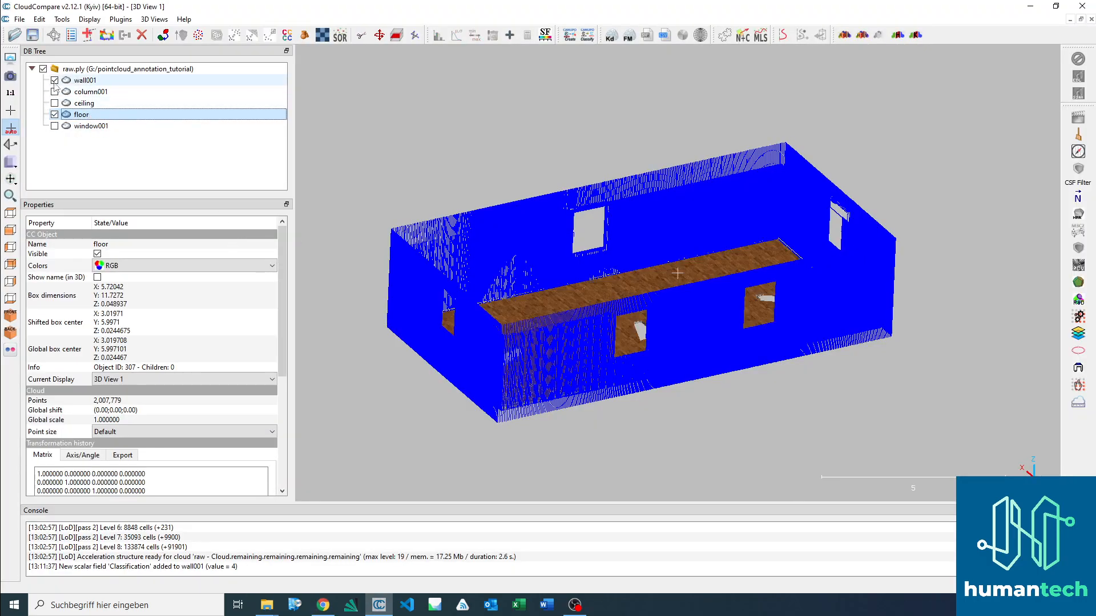
left_click(54, 80)
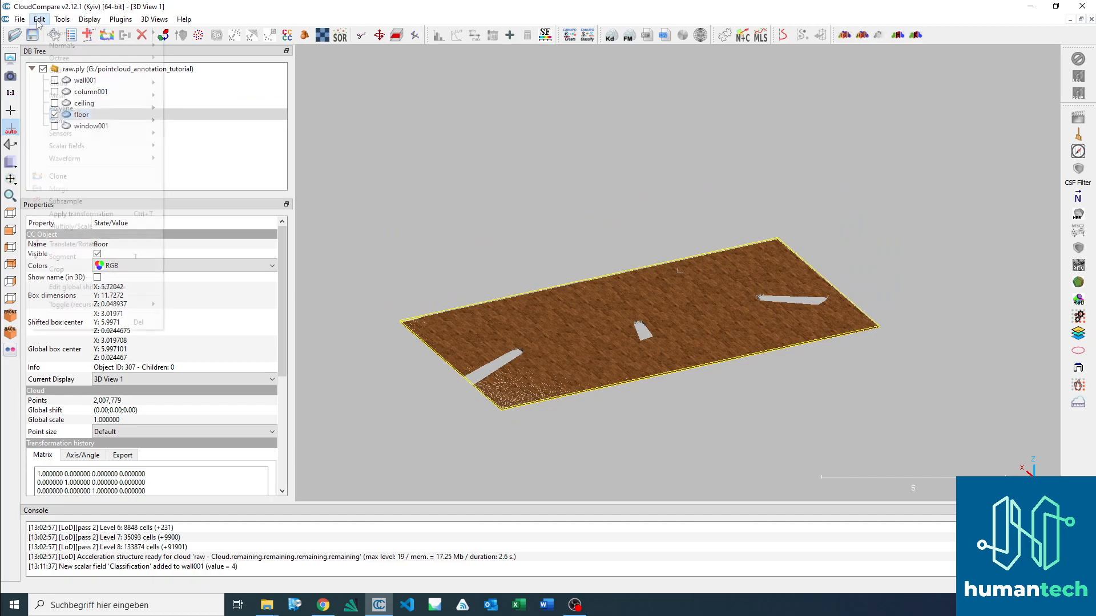
left_click(39, 19)
mouse_move(103, 147)
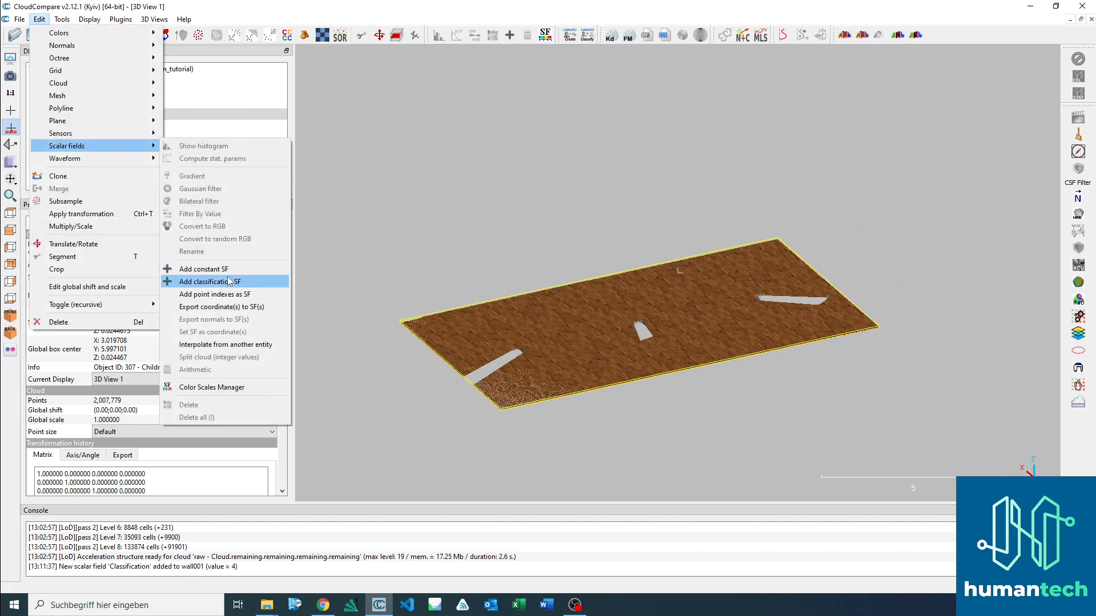
left_click(213, 287)
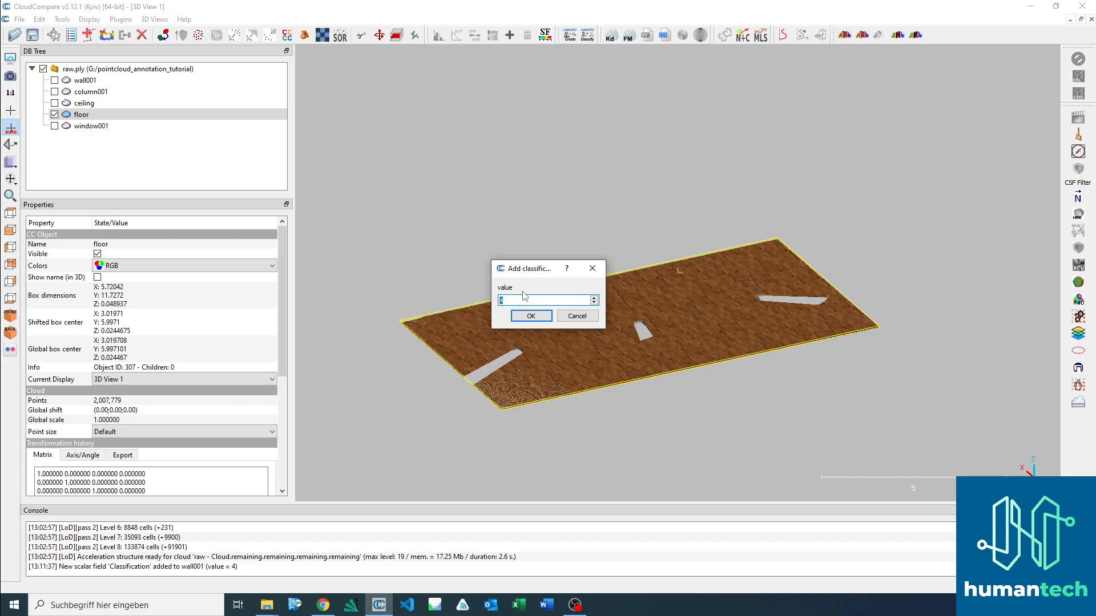
left_click(534, 319)
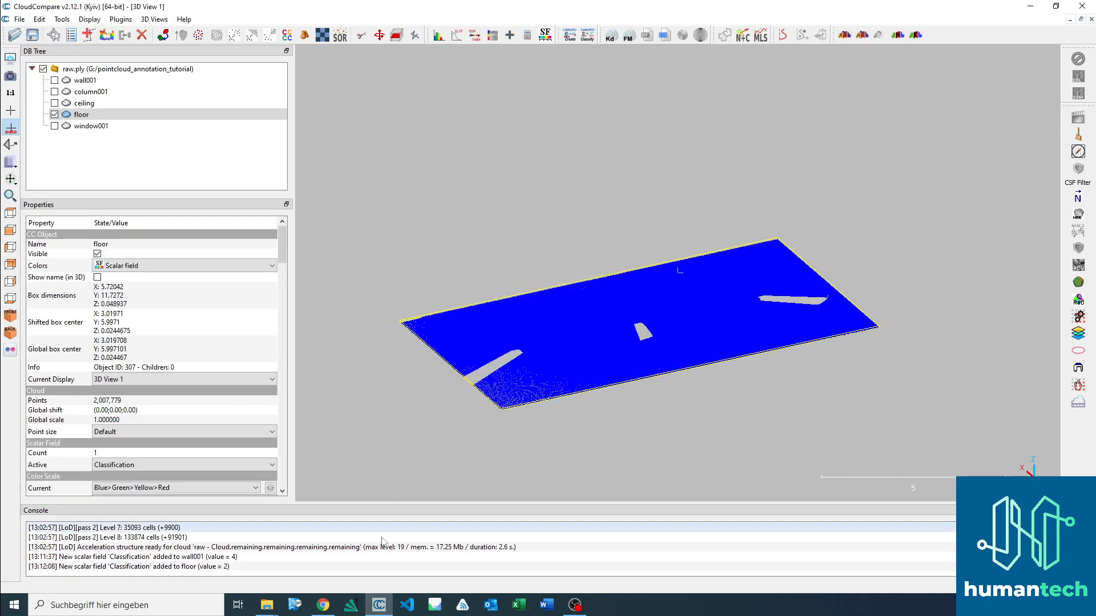
Step: Display only the ceiling cloud, hiding the floor, and select it
left_click(323, 606)
left_click(323, 607)
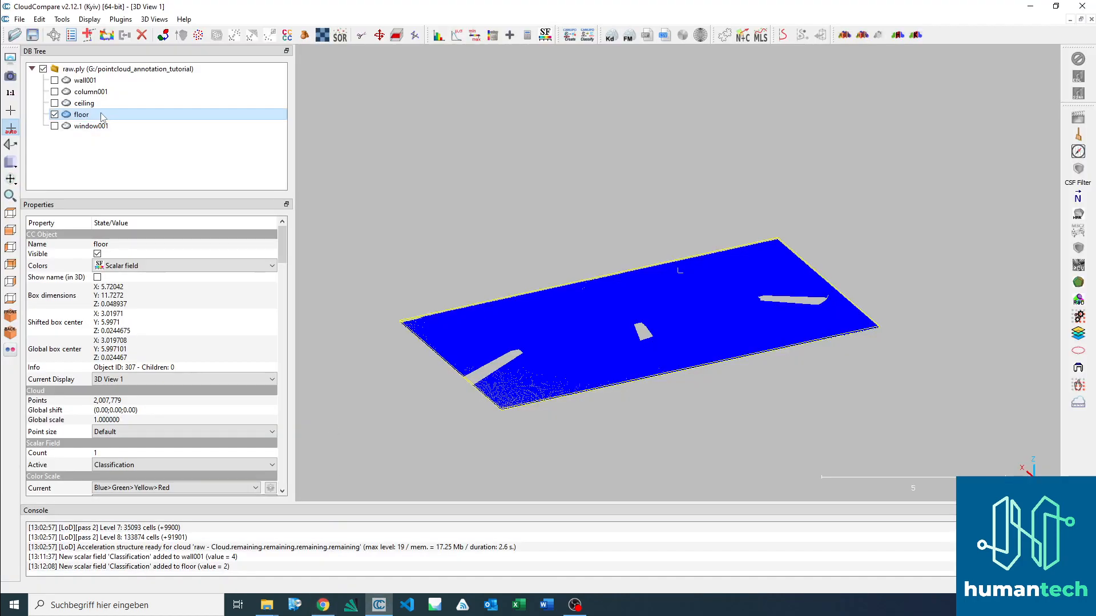
left_click(54, 103)
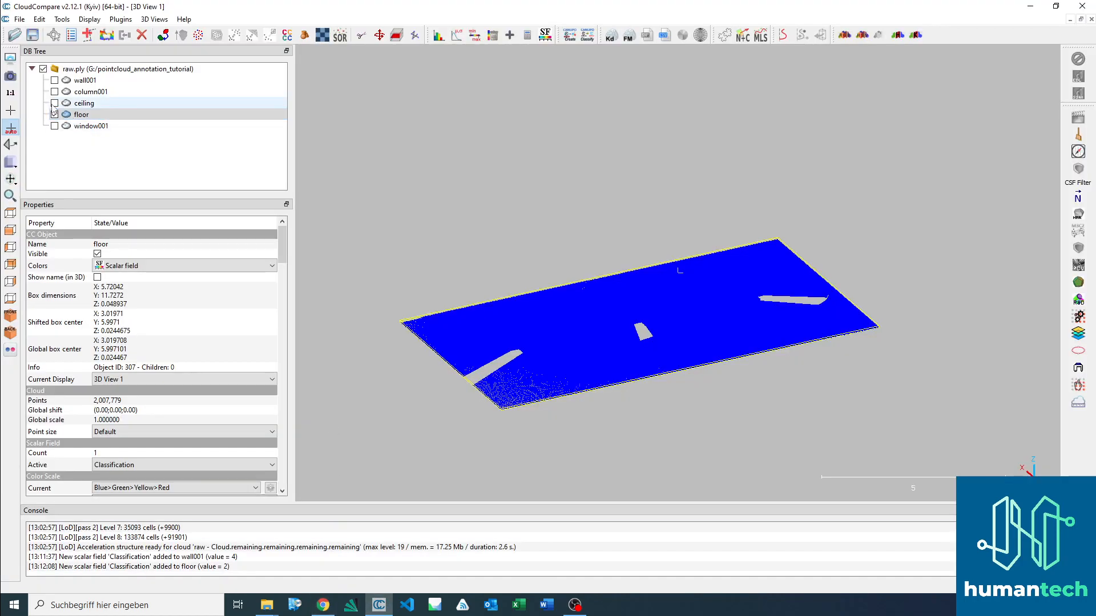
left_click(83, 102)
left_click(54, 114)
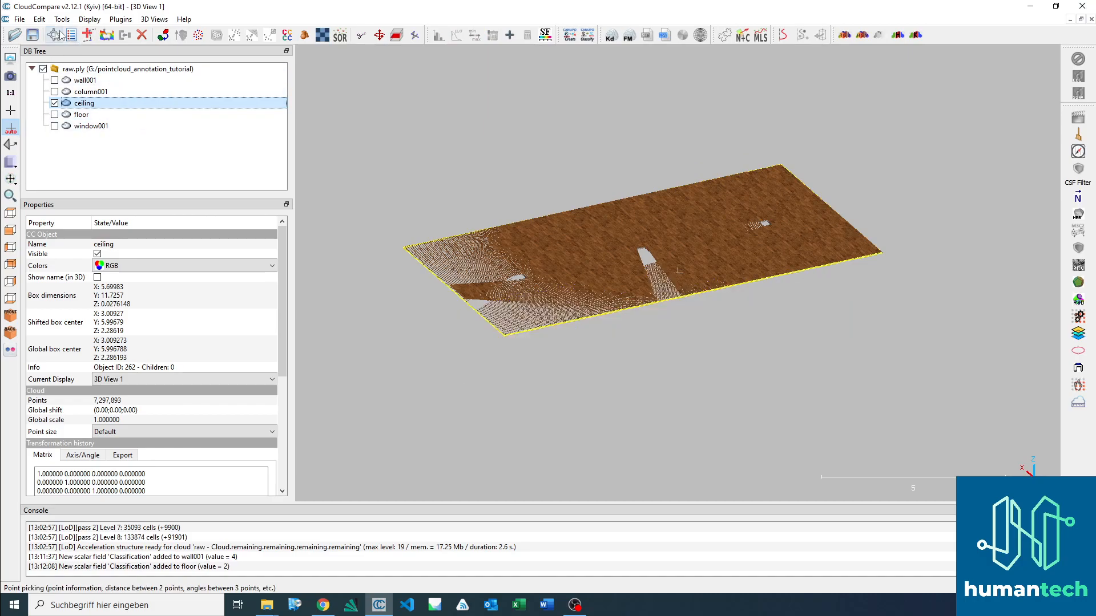
Step: Add a classification scalar field with value 3 to the ceiling cloud
left_click(40, 18)
mouse_move(85, 147)
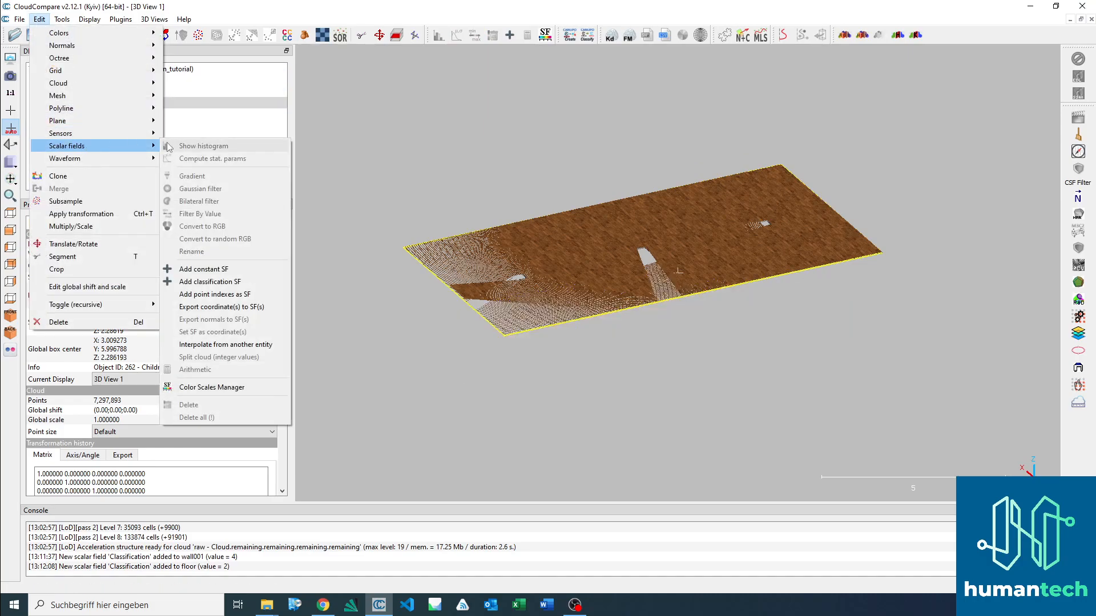
left_click(224, 282)
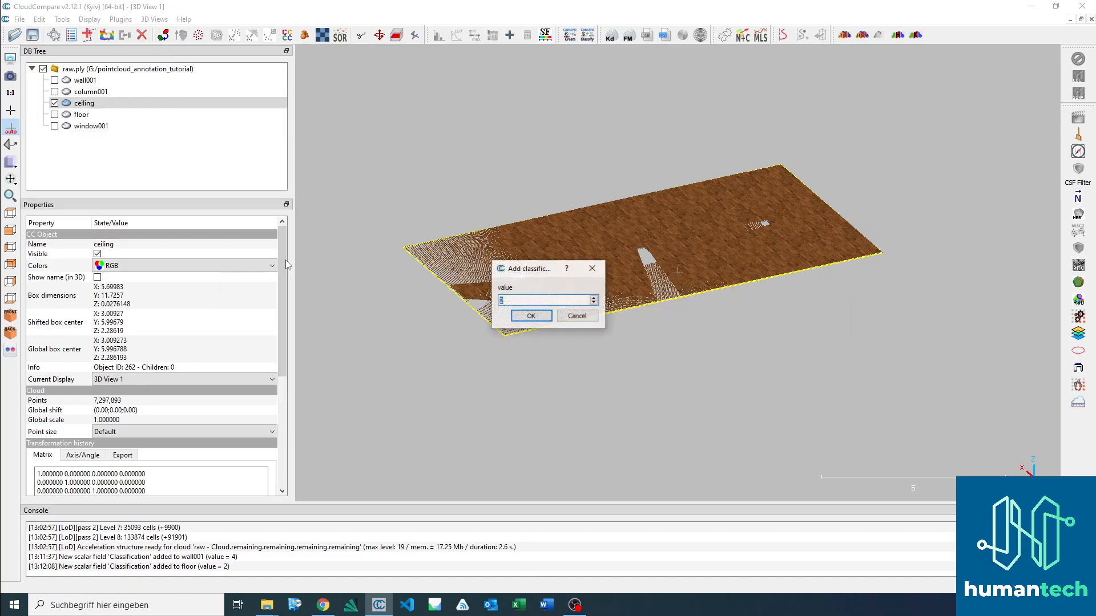
type("3")
left_click(531, 315)
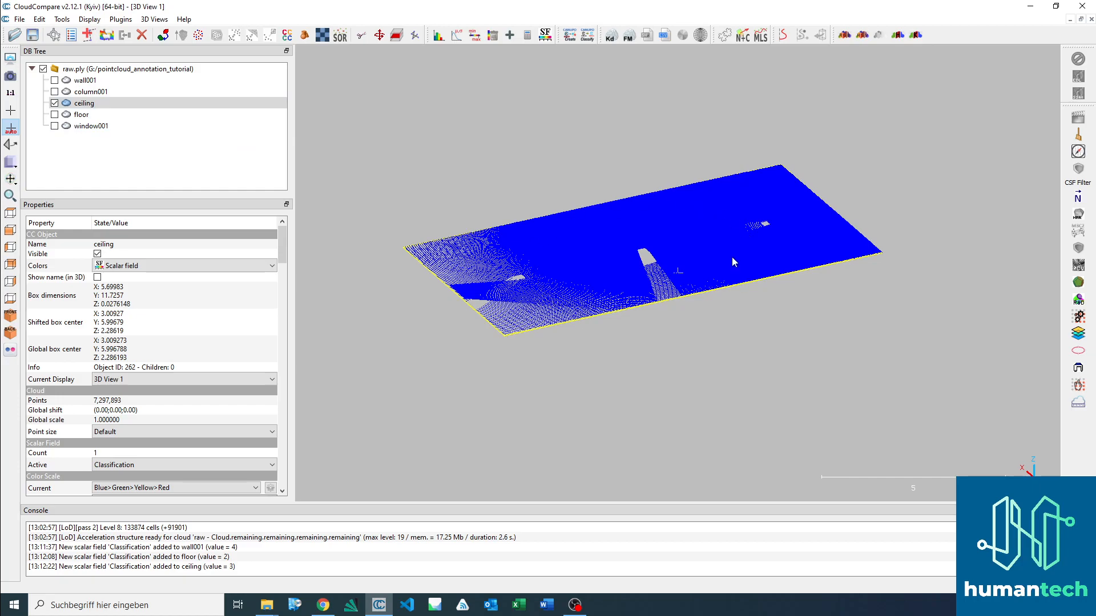
Step: Switch the ceiling cloud's colors to RGB and back to Scalar field to compare both displays
left_click(85, 104)
left_click(159, 266)
left_click(152, 288)
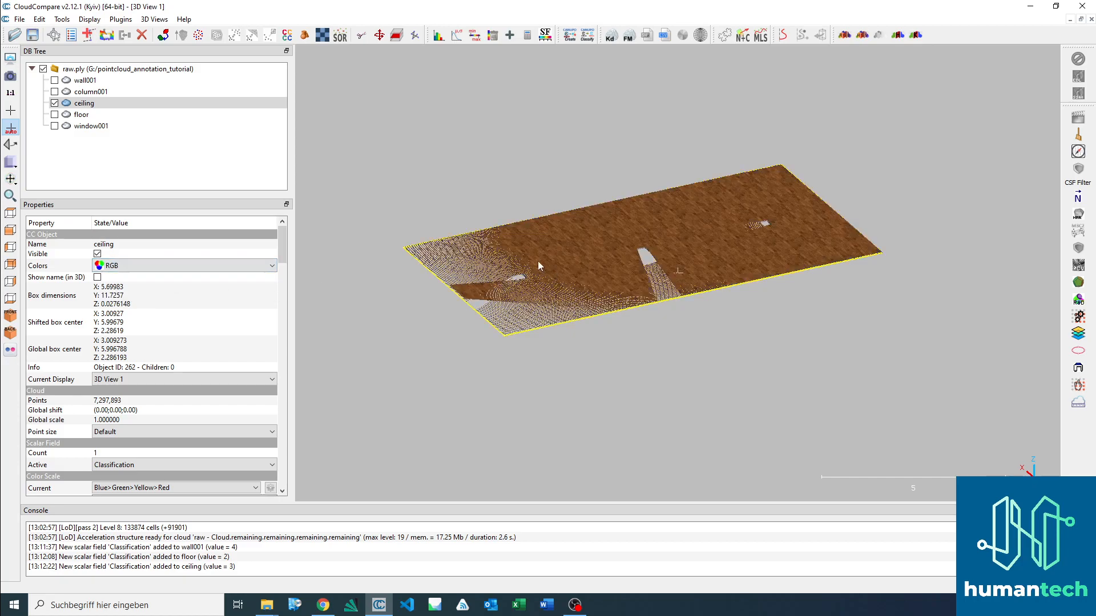
left_click(163, 268)
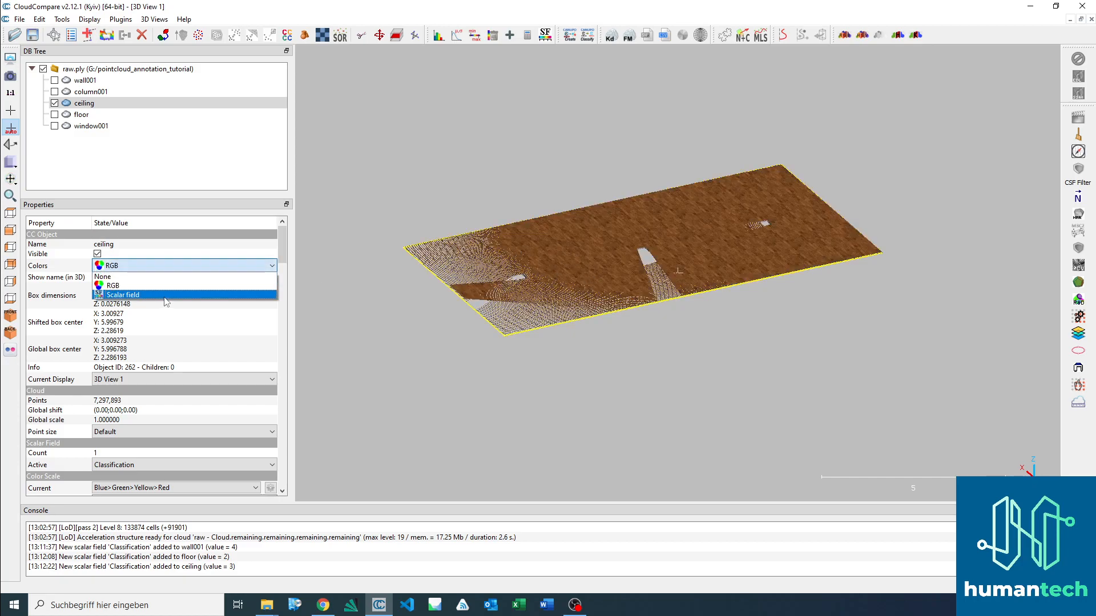
left_click(160, 295)
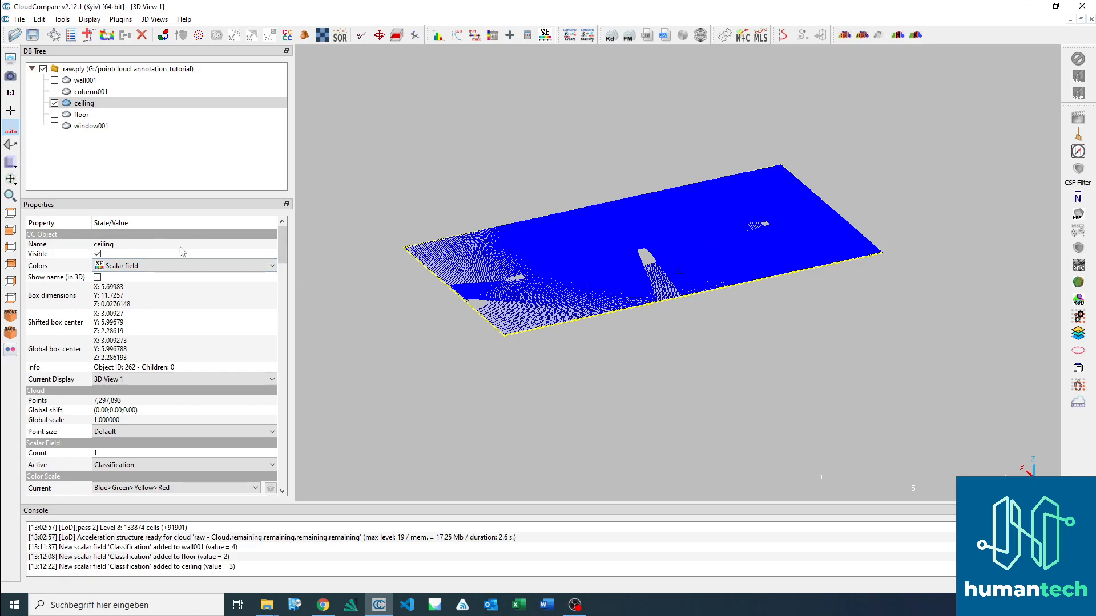
Step: Check the ceiling cloud's choices for the active scalar field, keeping Classification selected
left_click(190, 463)
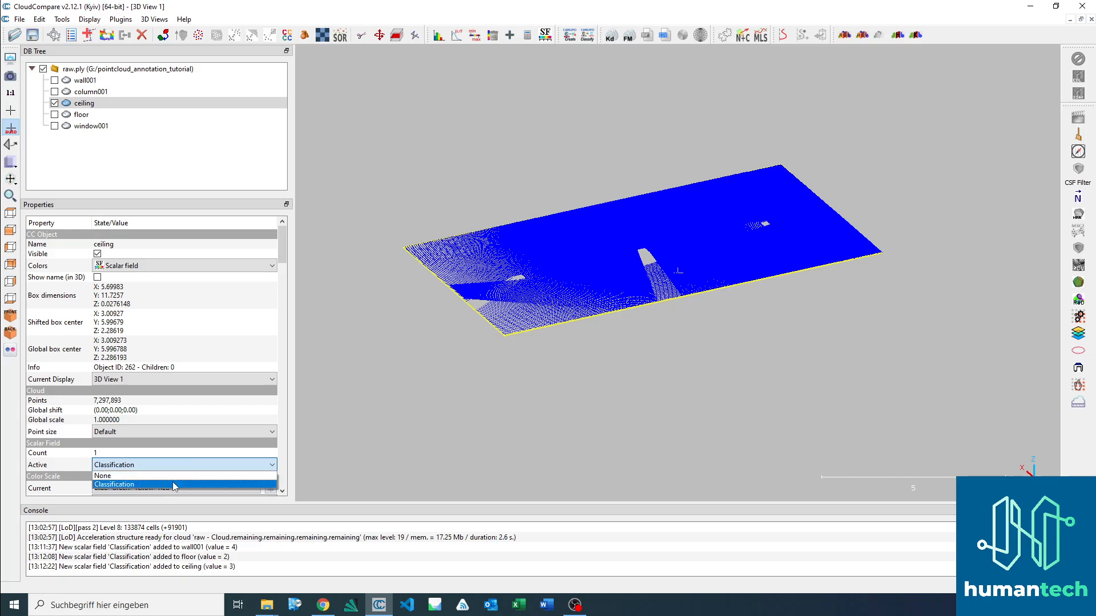
left_click(172, 482)
left_click(177, 463)
left_click(167, 484)
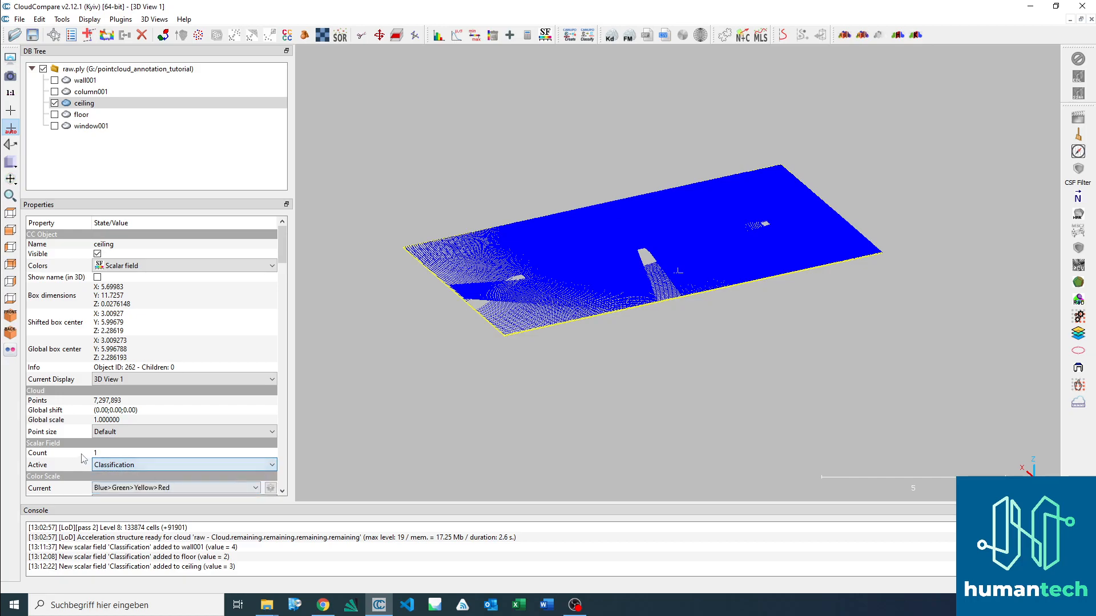
Step: Display only the column001 cloud, hiding the ceiling
left_click(90, 92)
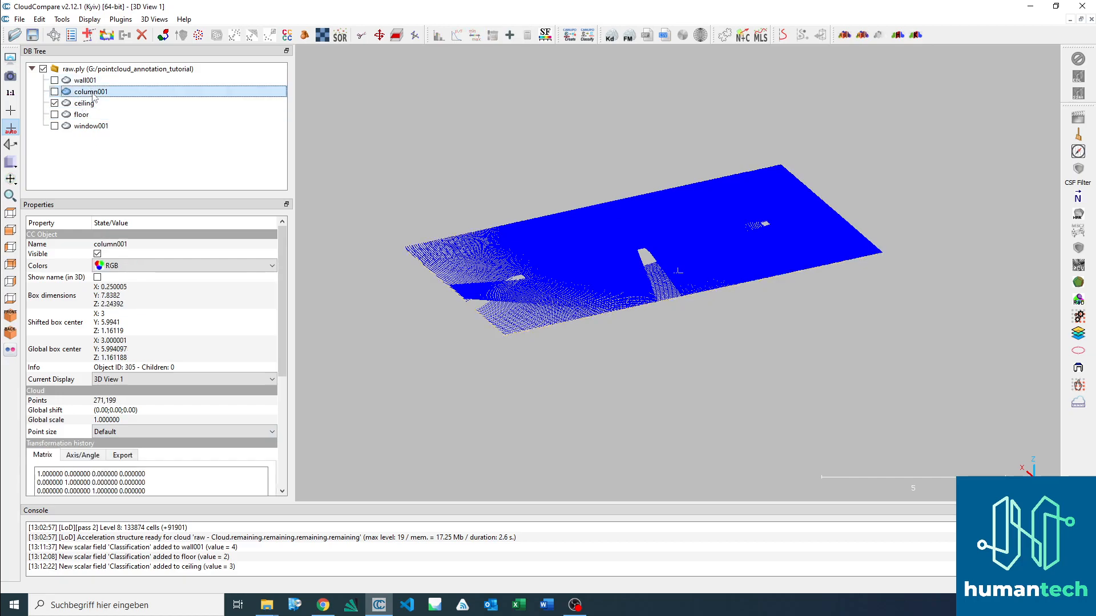
left_click(55, 92)
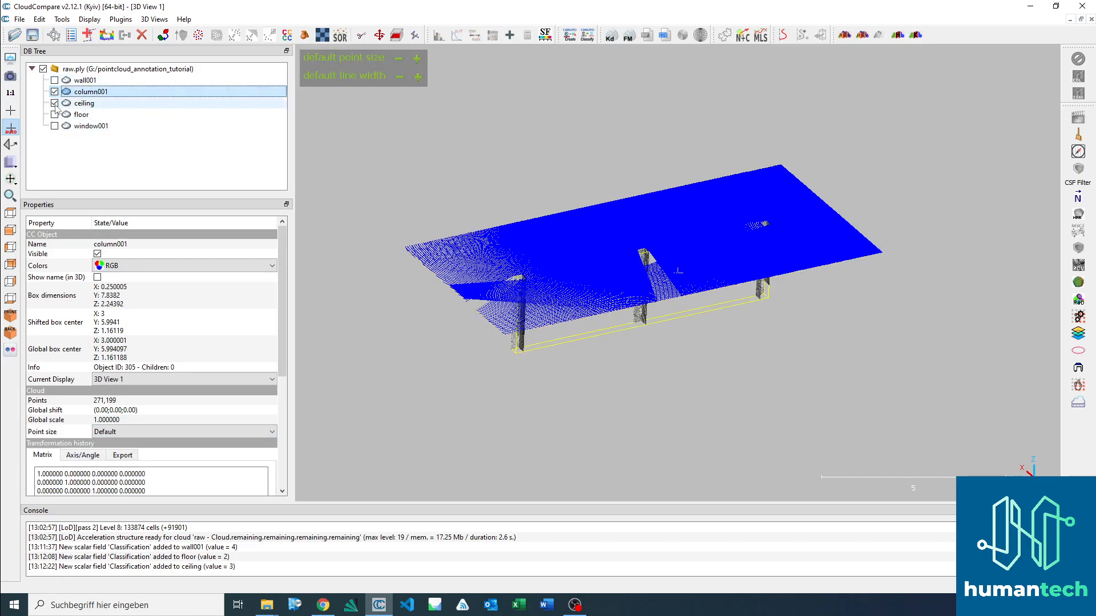
left_click(54, 103)
left_click(603, 268)
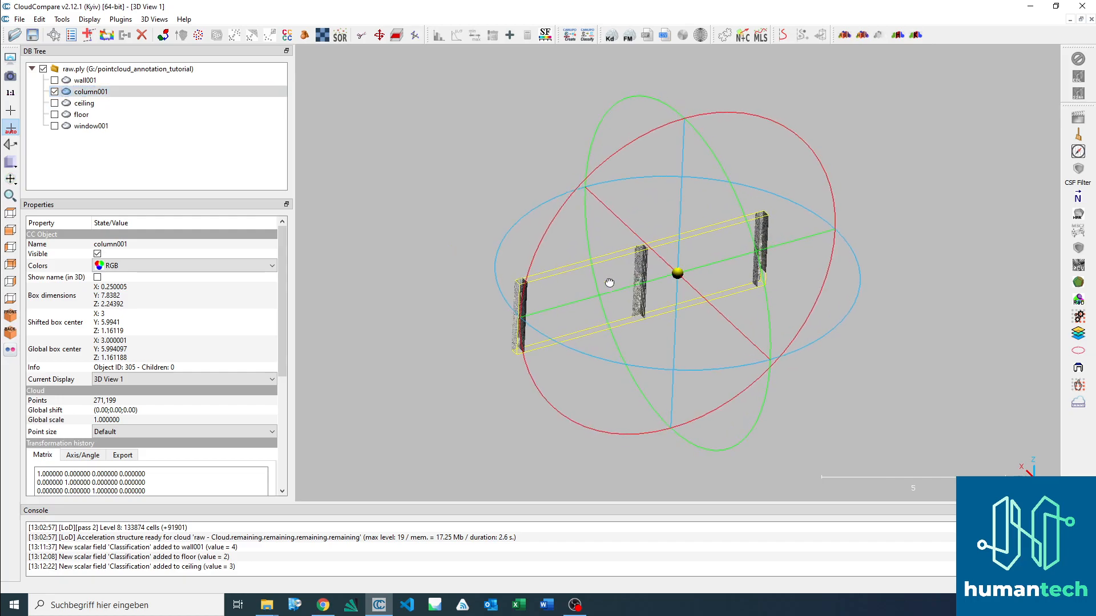
Step: Show the window001 cloud briefly, hide it again and reselect column001
left_click(92, 126)
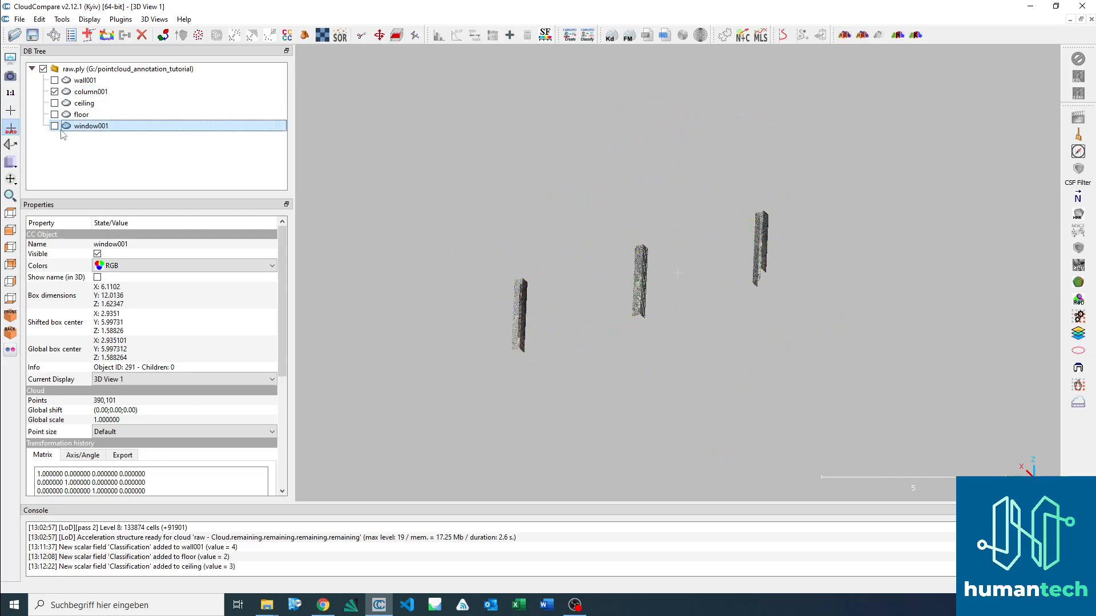
left_click(55, 126)
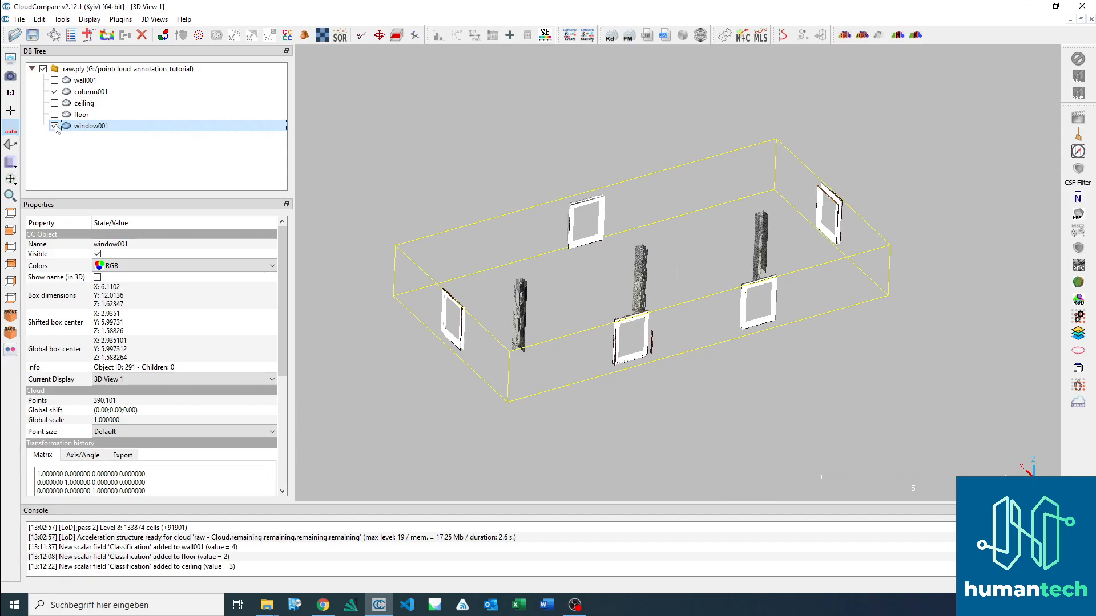
left_click(55, 126)
left_click(91, 91)
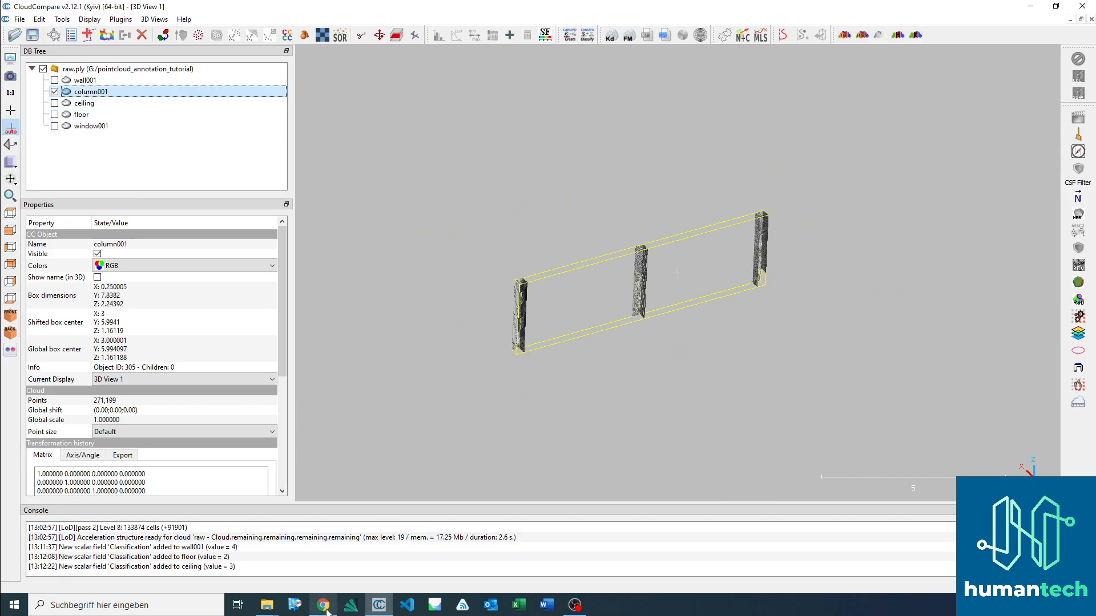
Step: Switch to Chrome and look up the Column class's HT ID in building.md
left_click(323, 606)
scroll(538, 320, "up", 3)
left_click_drag(1092, 121, 1093, 84)
scroll(320, 505, "down", 3)
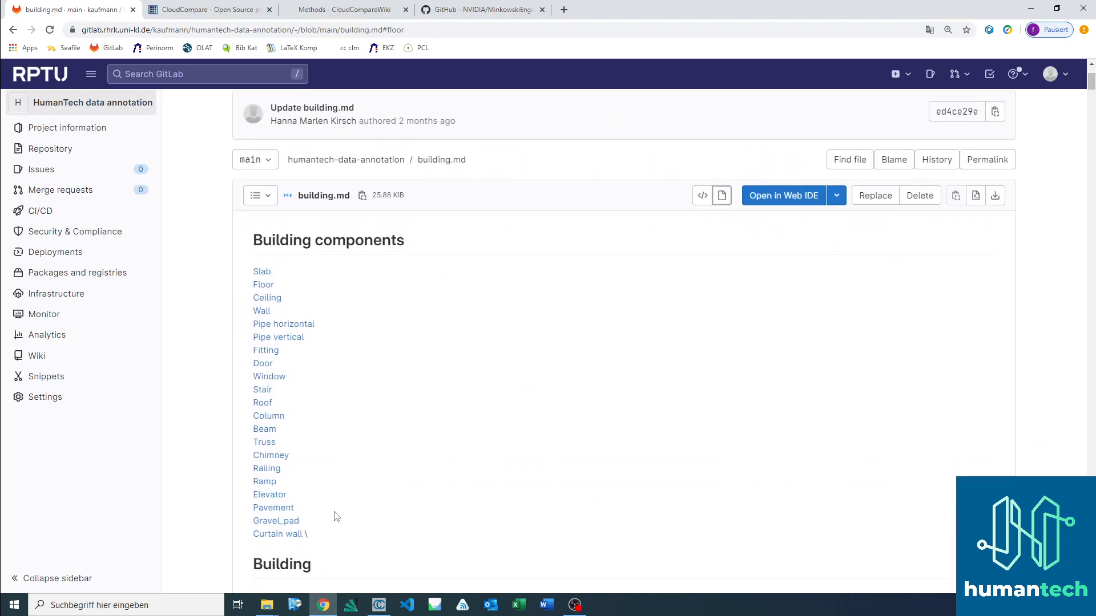
left_click(273, 416)
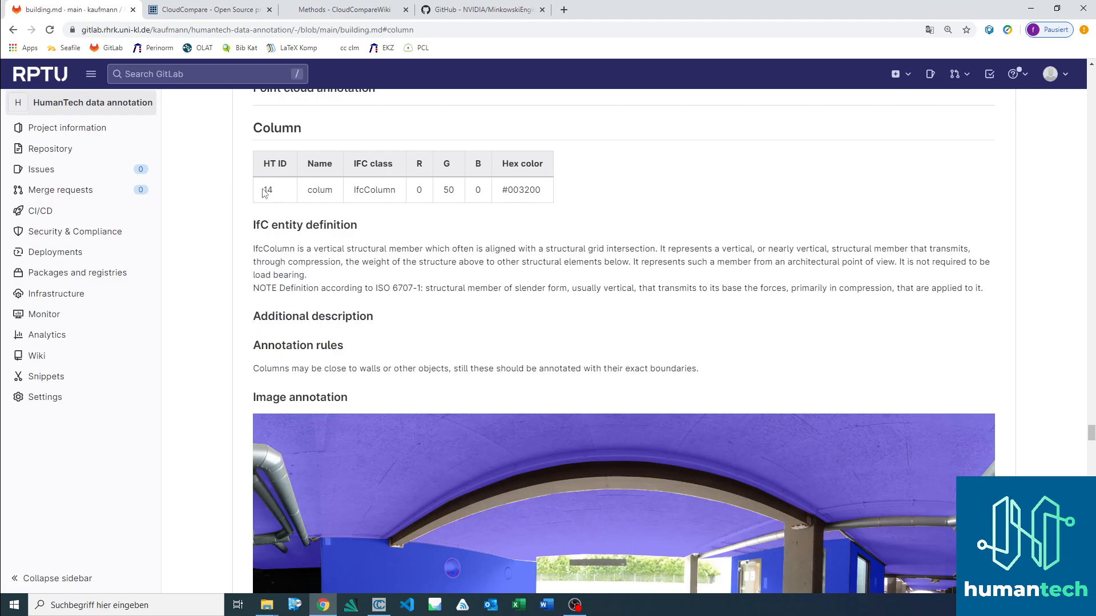
double_click(267, 190)
Step: Switch to CloudCompare and add a classification scalar field with value 14 to the column001 cloud
key("alt+Tab")
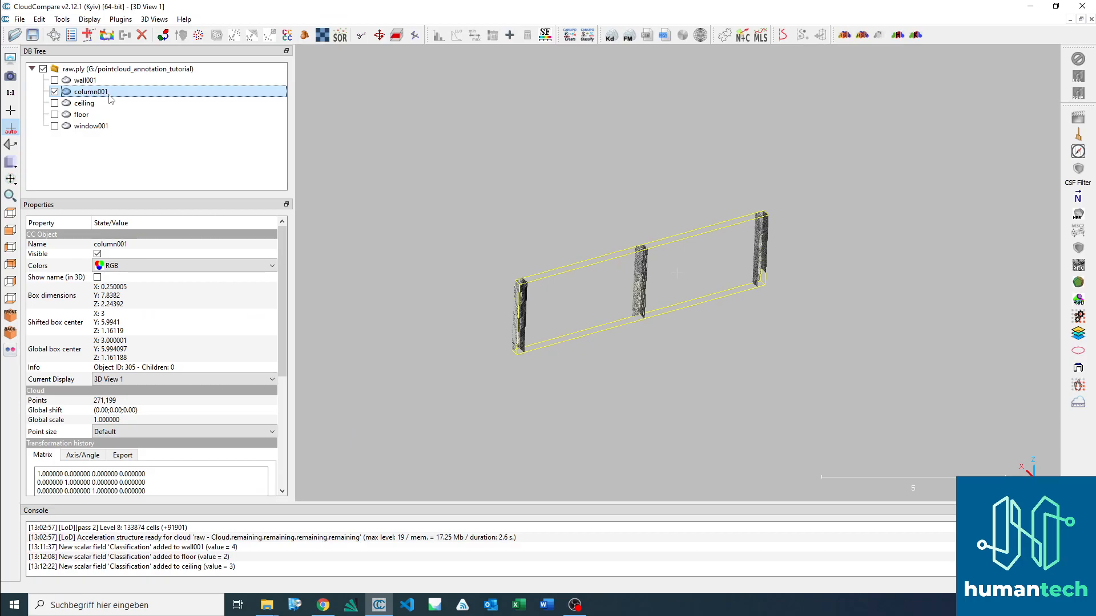
left_click(39, 19)
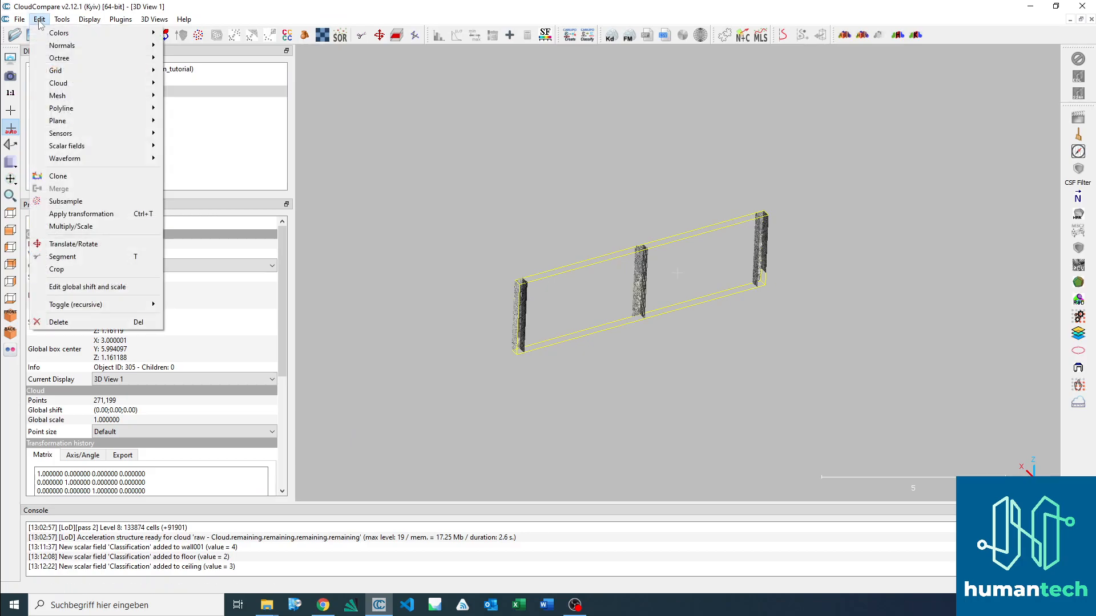
mouse_move(130, 147)
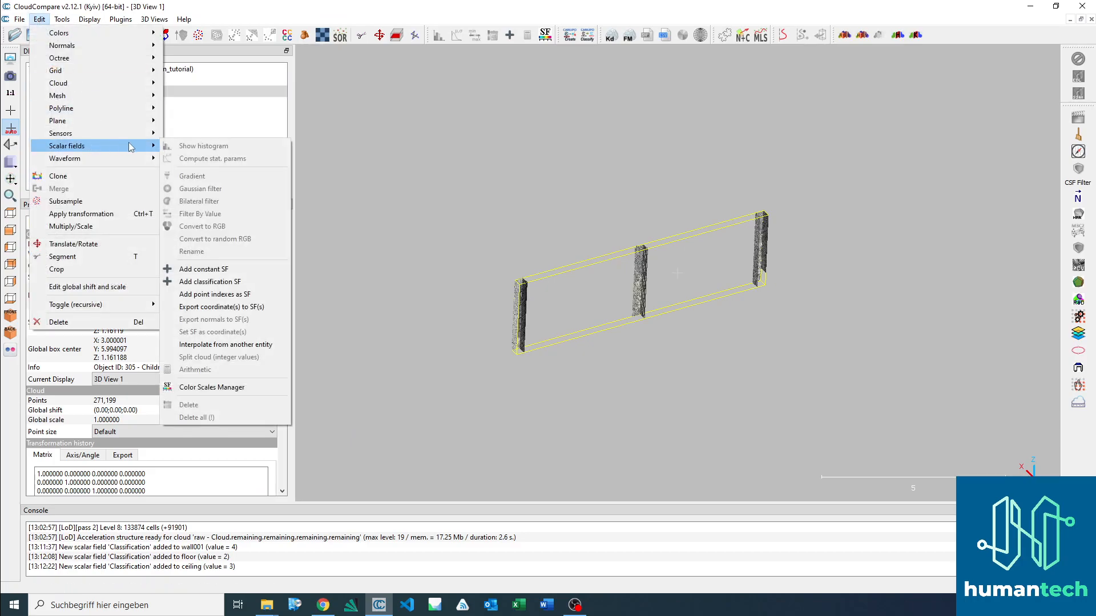
left_click(224, 283)
type("14")
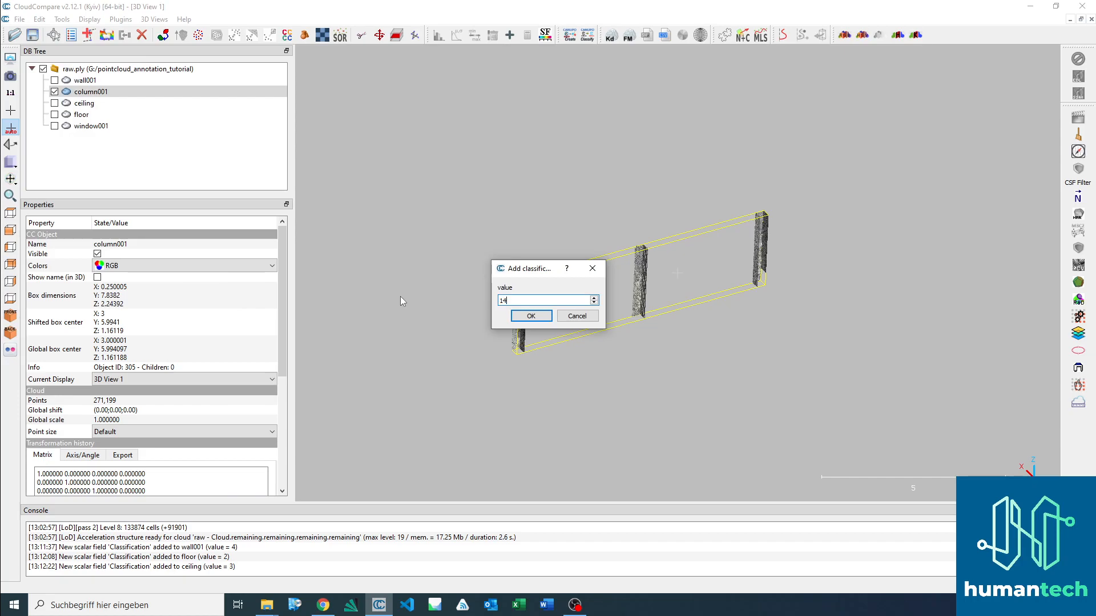
left_click(531, 316)
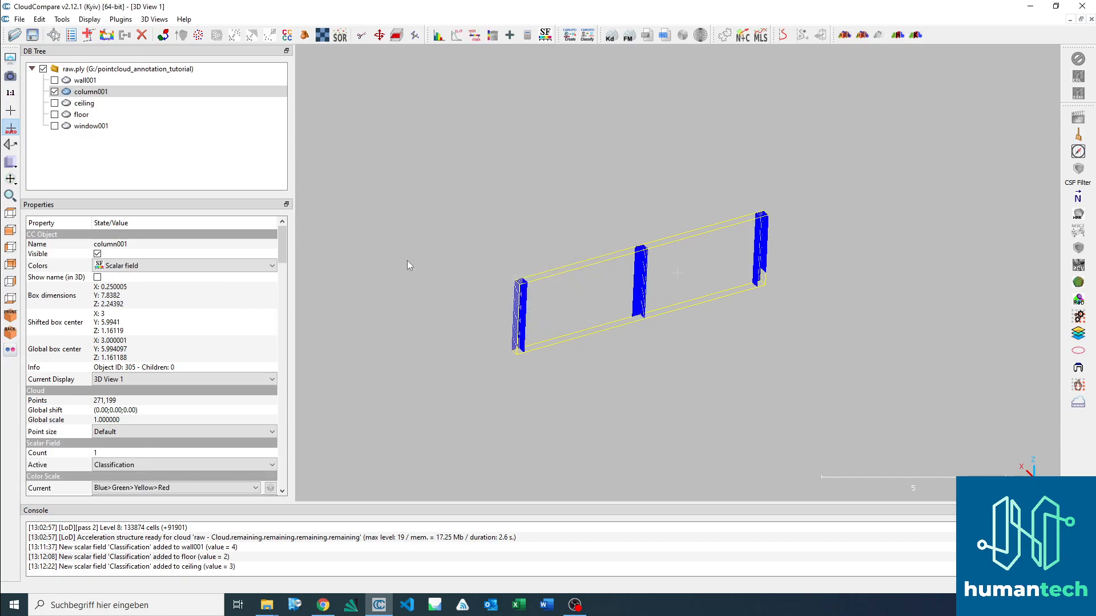
Step: Display only the window001 cloud, hiding column001, and select it
left_click(55, 92)
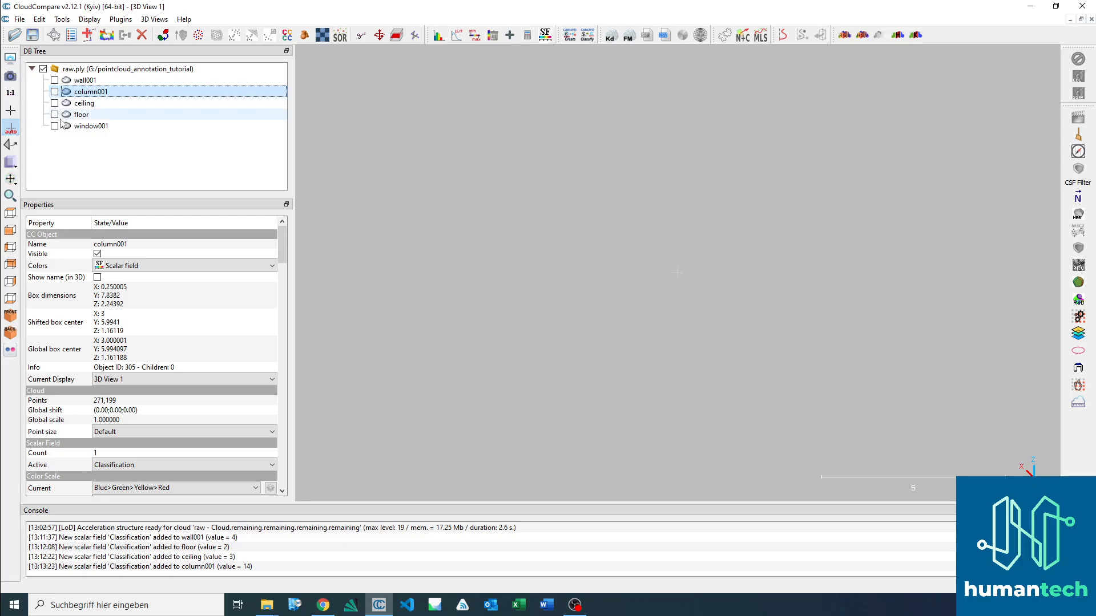
left_click(55, 127)
left_click(82, 128)
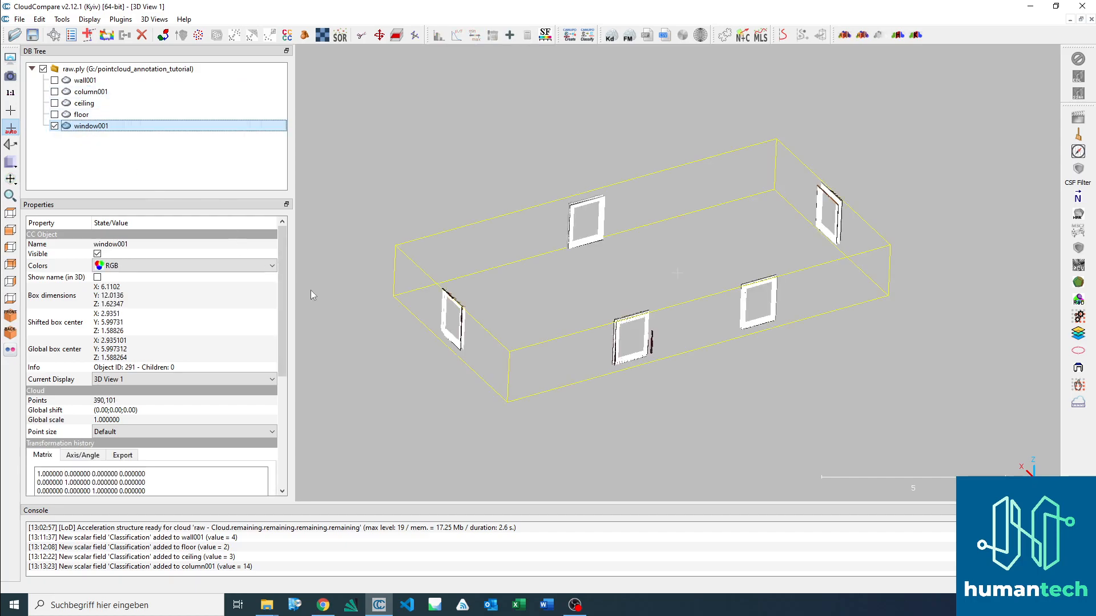
Step: Switch to Chrome and look up the Window class's HT ID in building.md
left_click(323, 608)
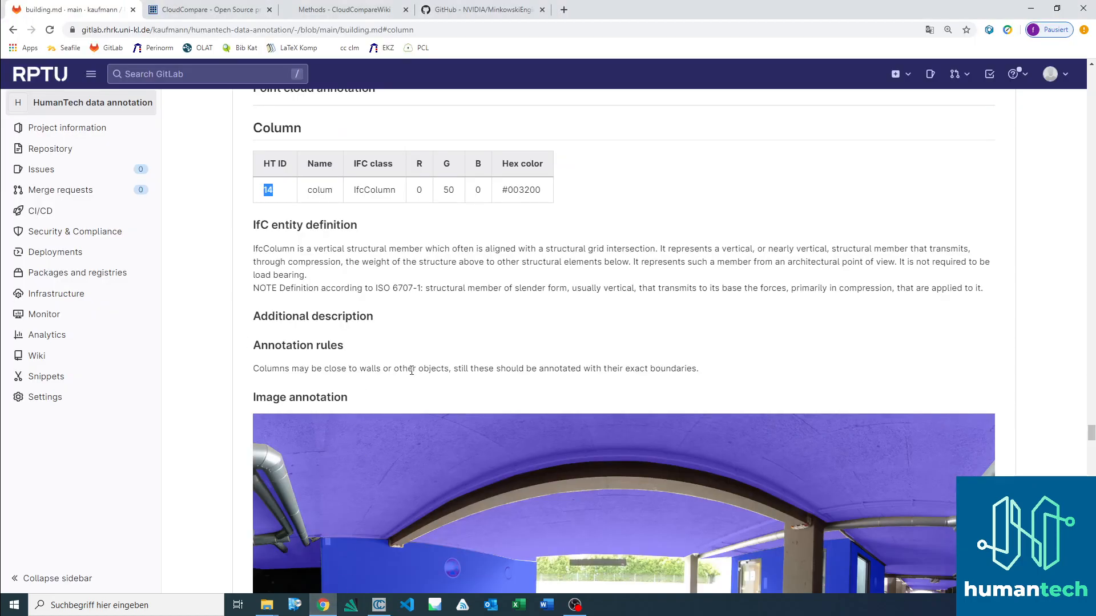
scroll(661, 228, "up", 3)
scroll(661, 229, "up", 1)
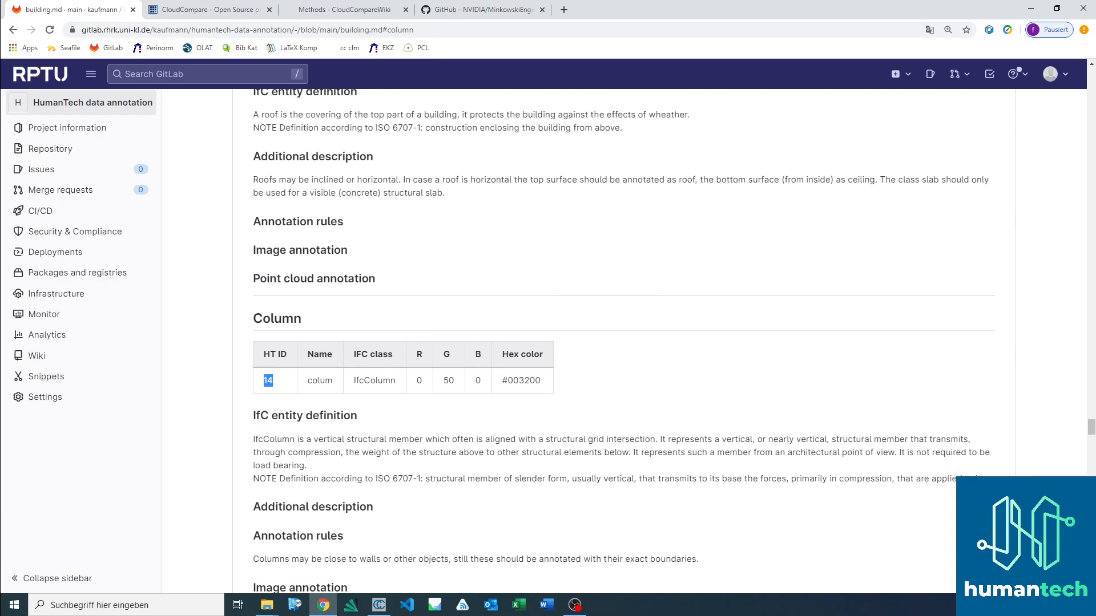
left_click_drag(1091, 426, 1075, 73)
scroll(461, 472, "down", 3)
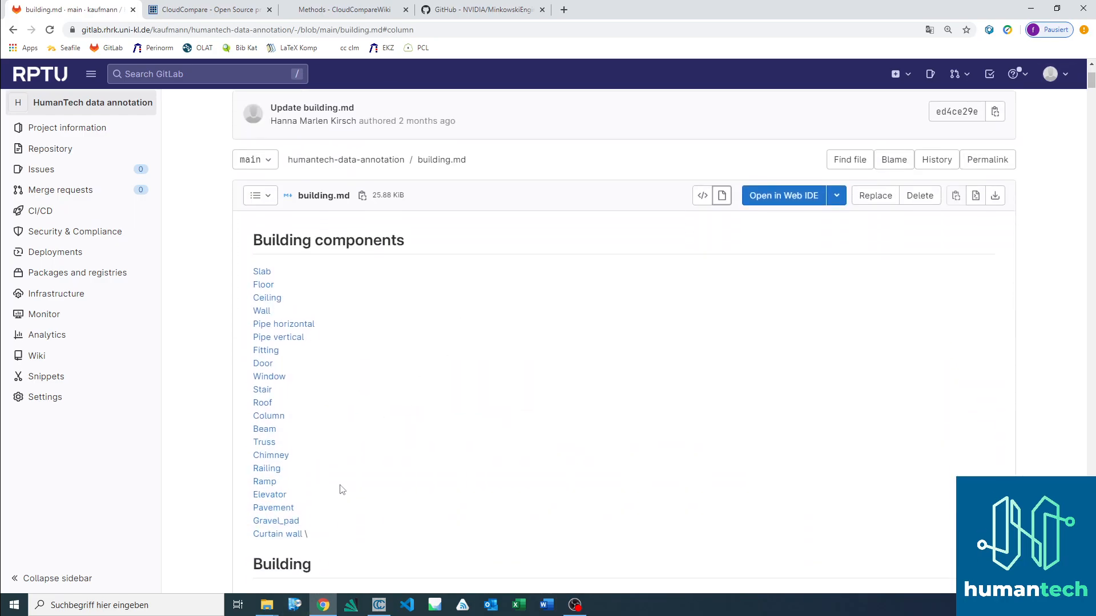
scroll(326, 467, "down", 1)
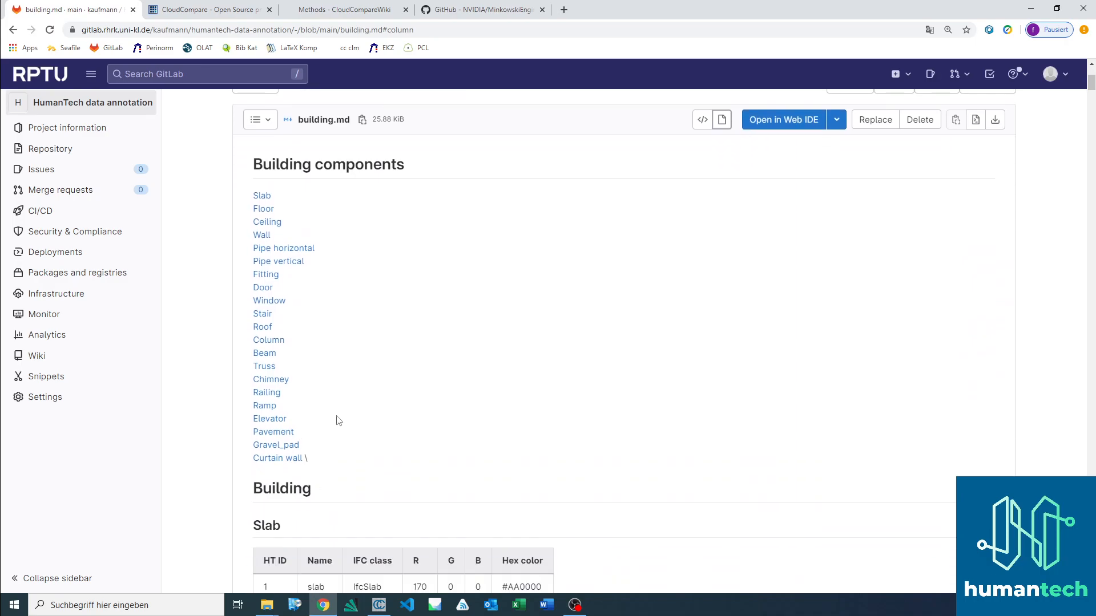
left_click(270, 301)
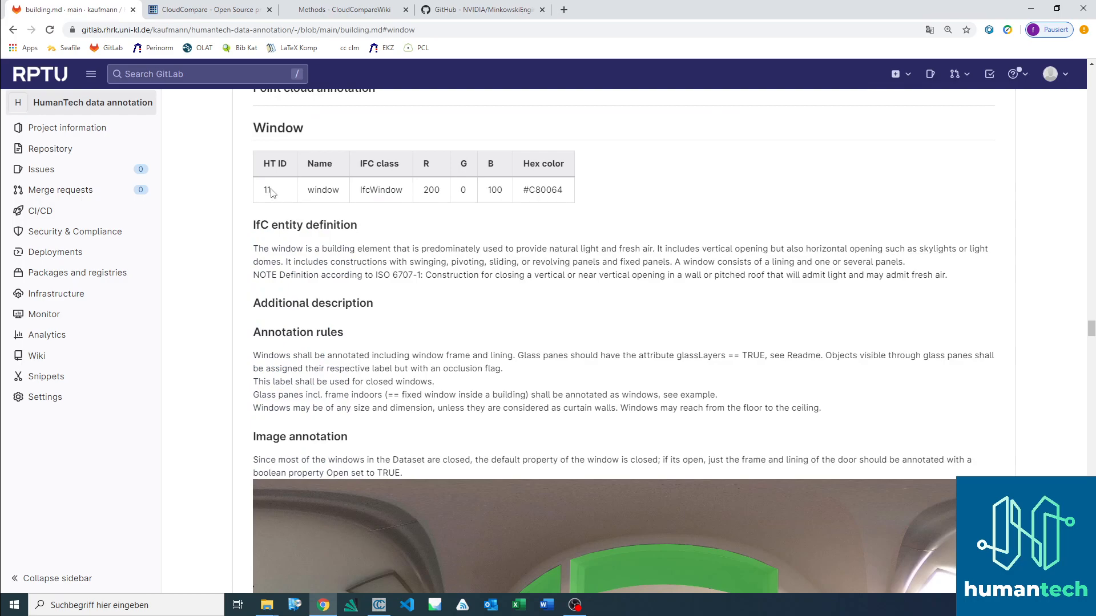
Step: Switch to CloudCompare and add a classification scalar field with value 11 to the window001 cloud
left_click(378, 606)
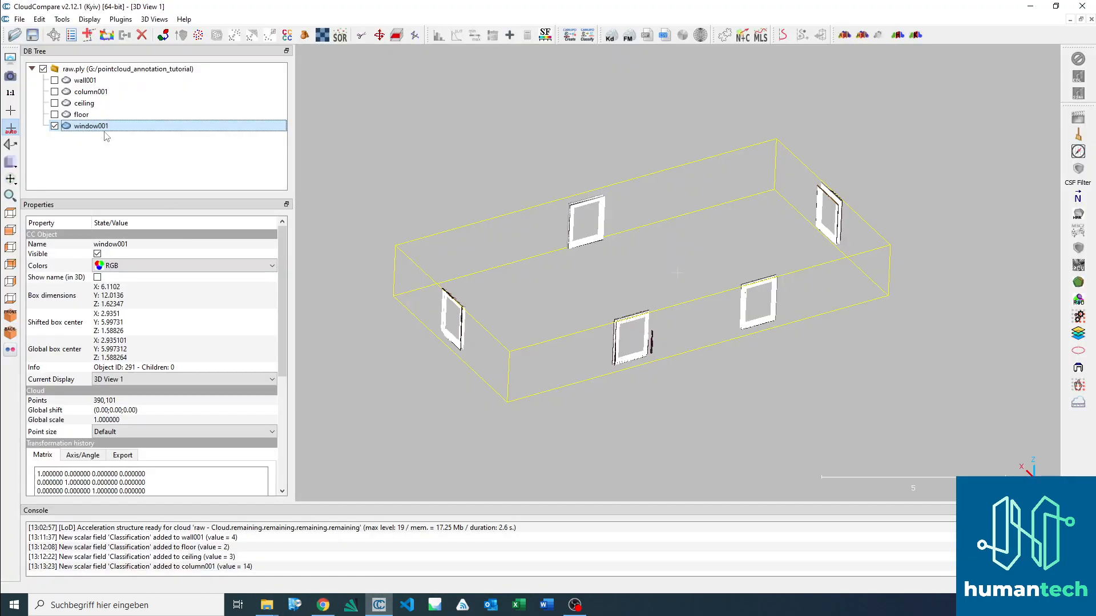
left_click(39, 19)
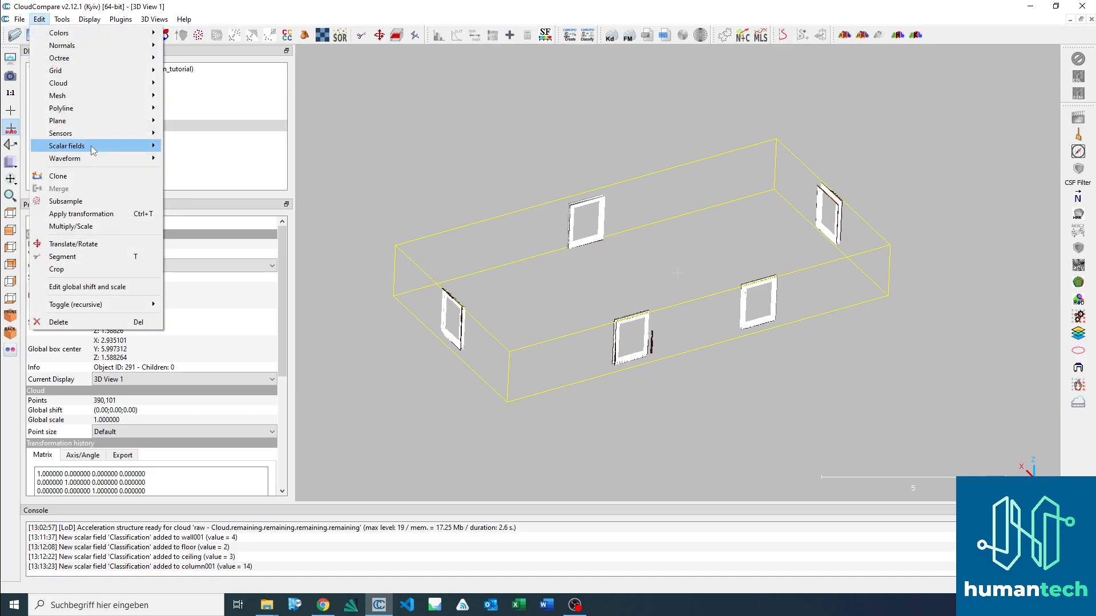
mouse_move(91, 146)
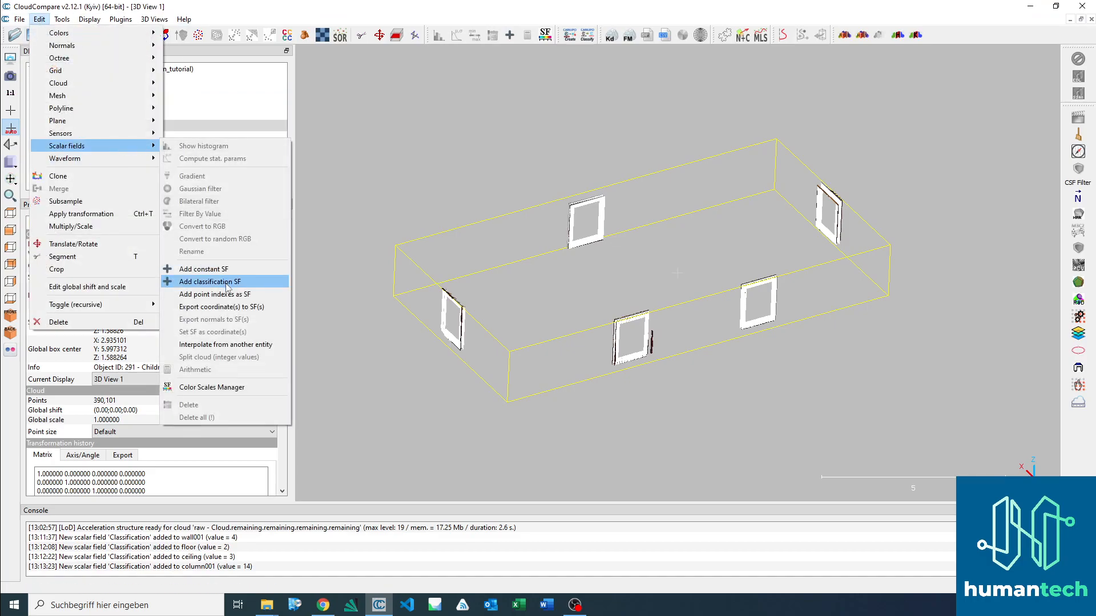
left_click(227, 282)
type("11")
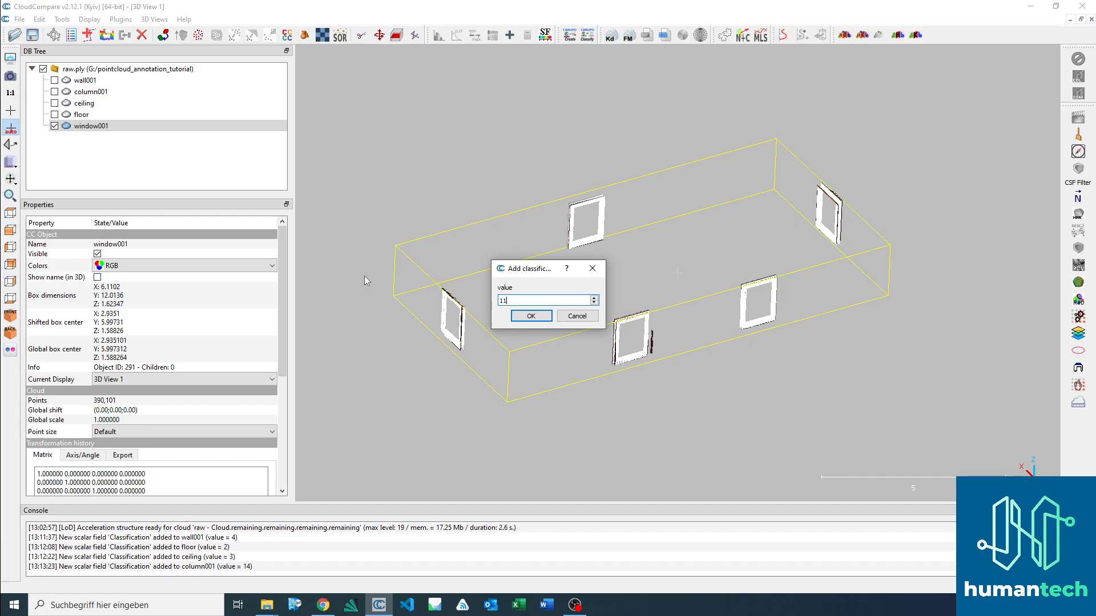
left_click(531, 315)
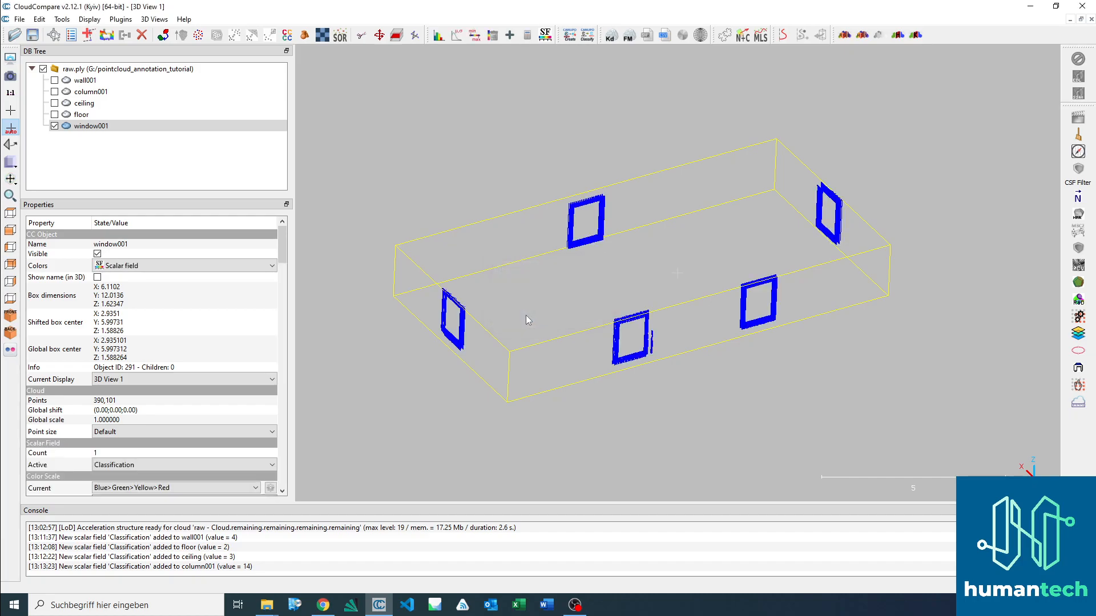
Step: Hide the window001 cloud and clone all five segmented clouds from wall001 to window001
left_click(139, 116)
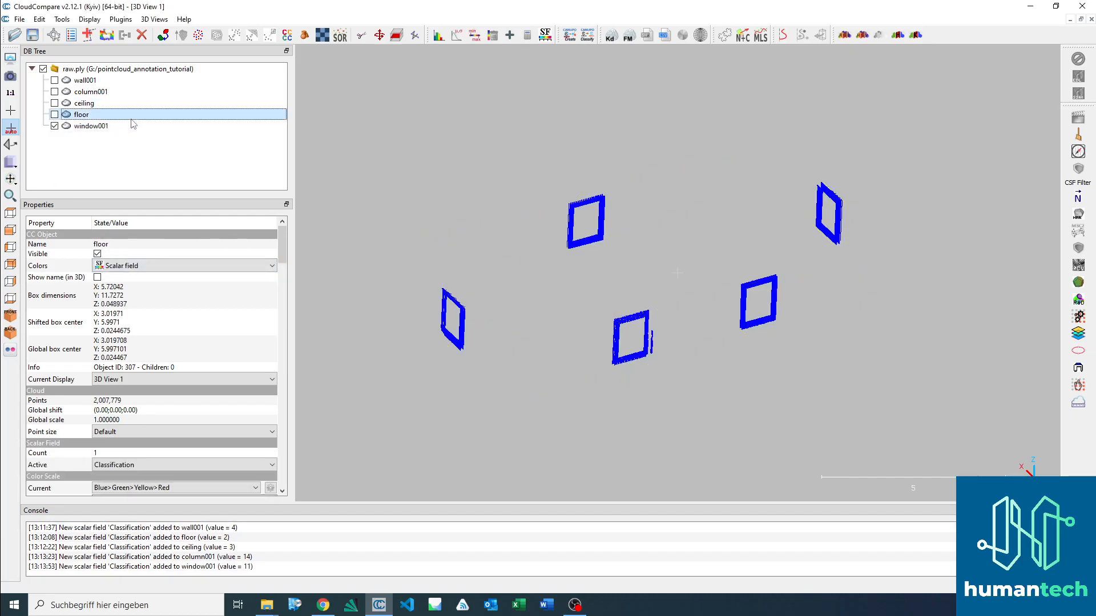
left_click(54, 126)
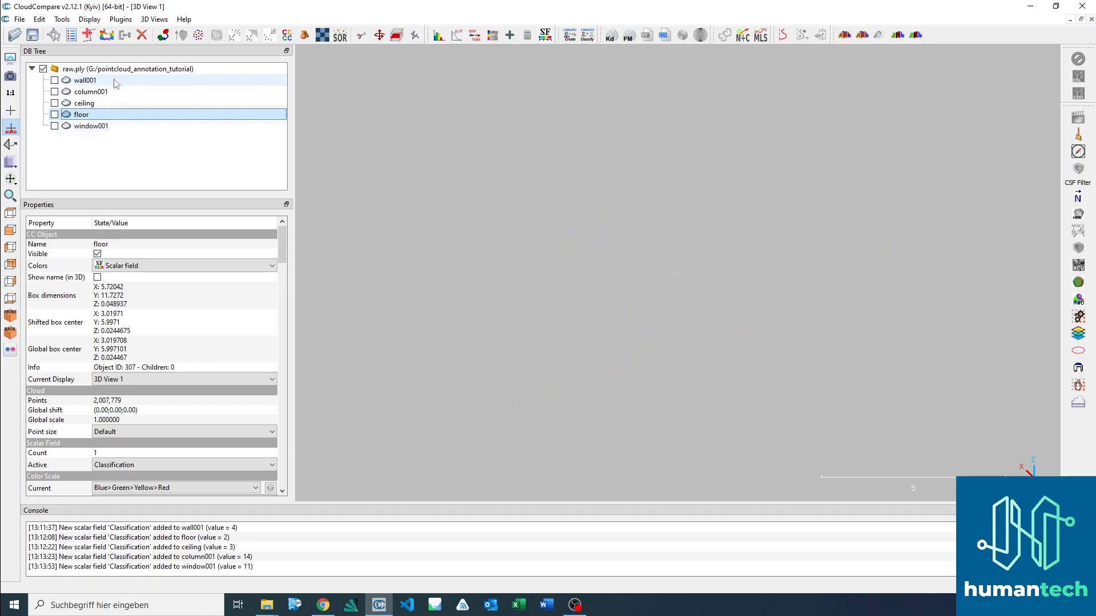
left_click(116, 80)
left_click(113, 127, "shift")
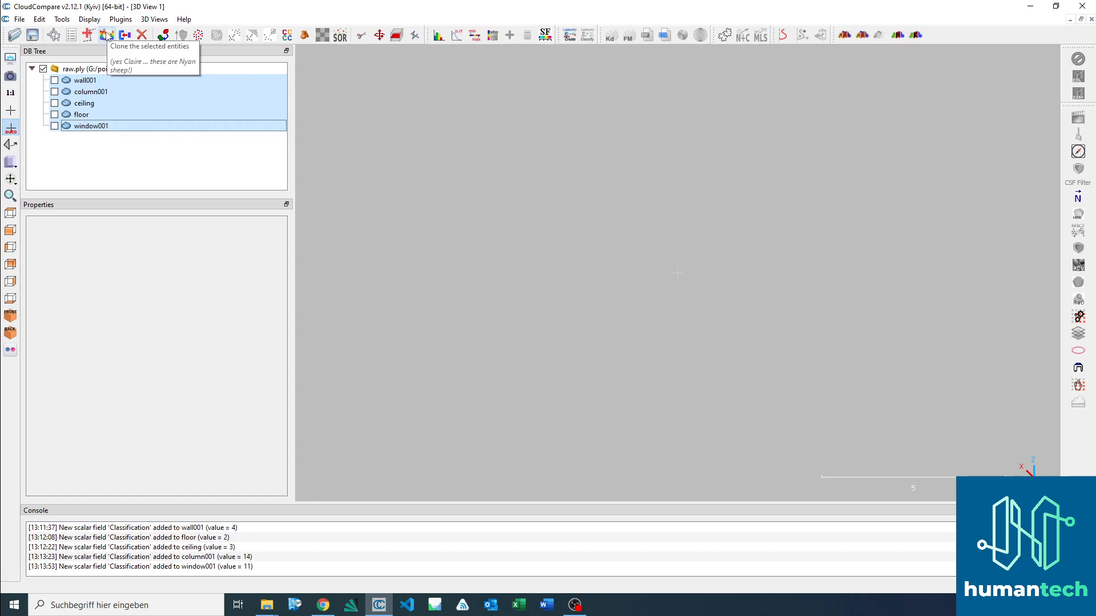
left_click(106, 35)
Step: Make the cloned wall001, column001, ceiling, floor and window001 clouds visible
left_click(43, 138)
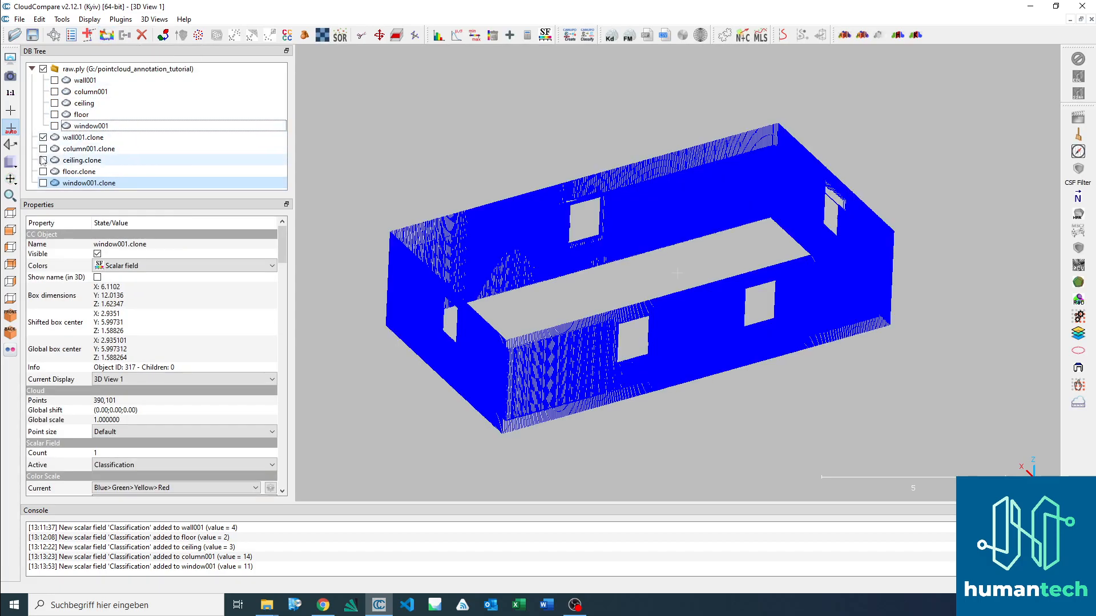
left_click(43, 149)
left_click(43, 160)
left_click(43, 172)
left_click(42, 183)
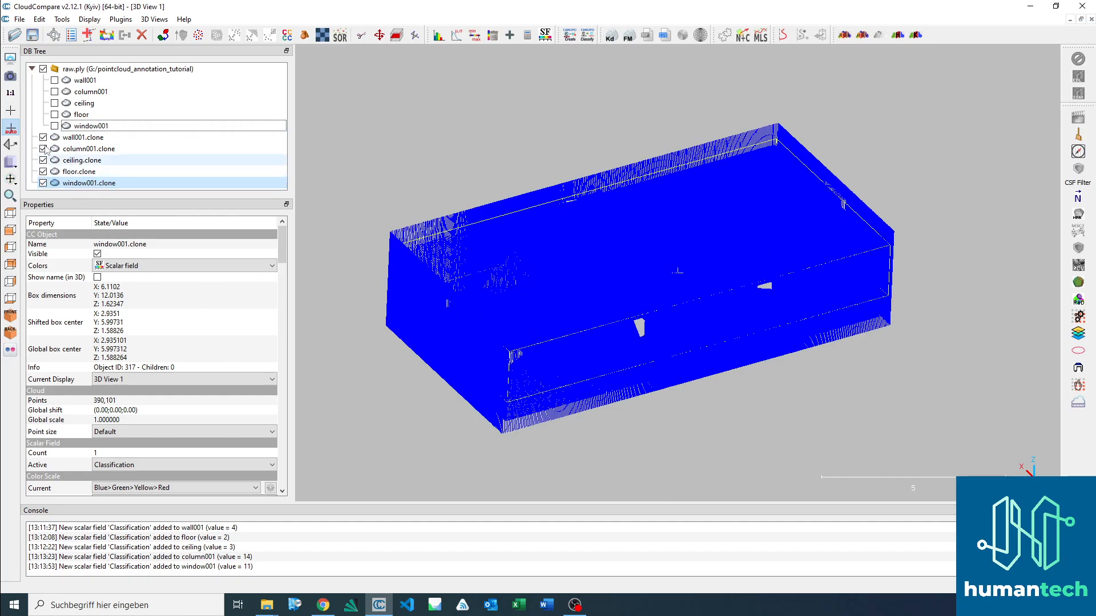
Step: Merge the five cloned clouds into one without generating an original cloud index scalar field
left_click(93, 138)
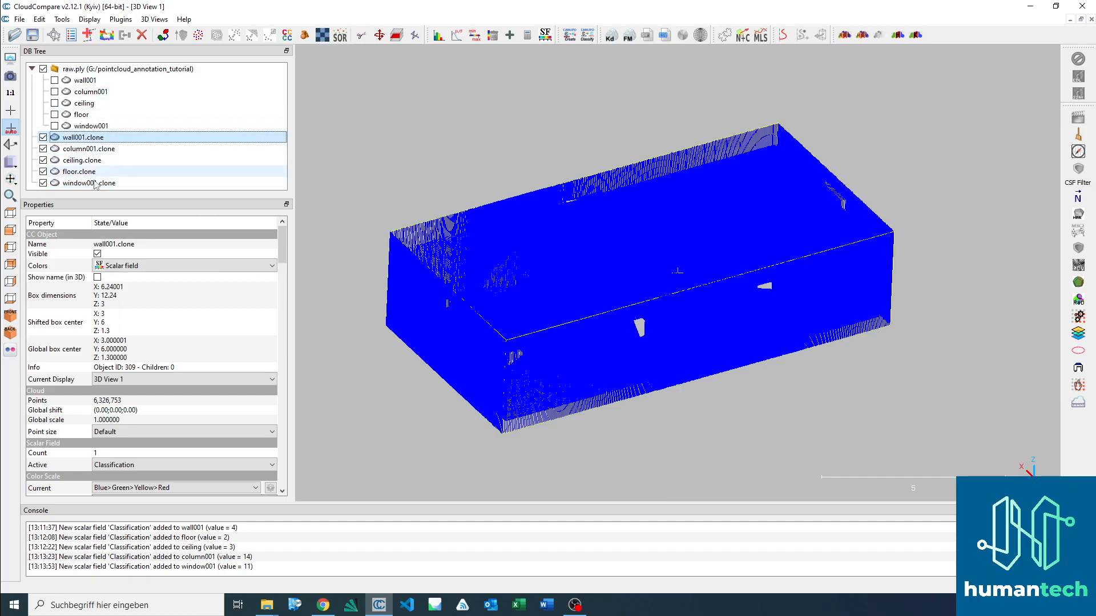
left_click(92, 183, "shift")
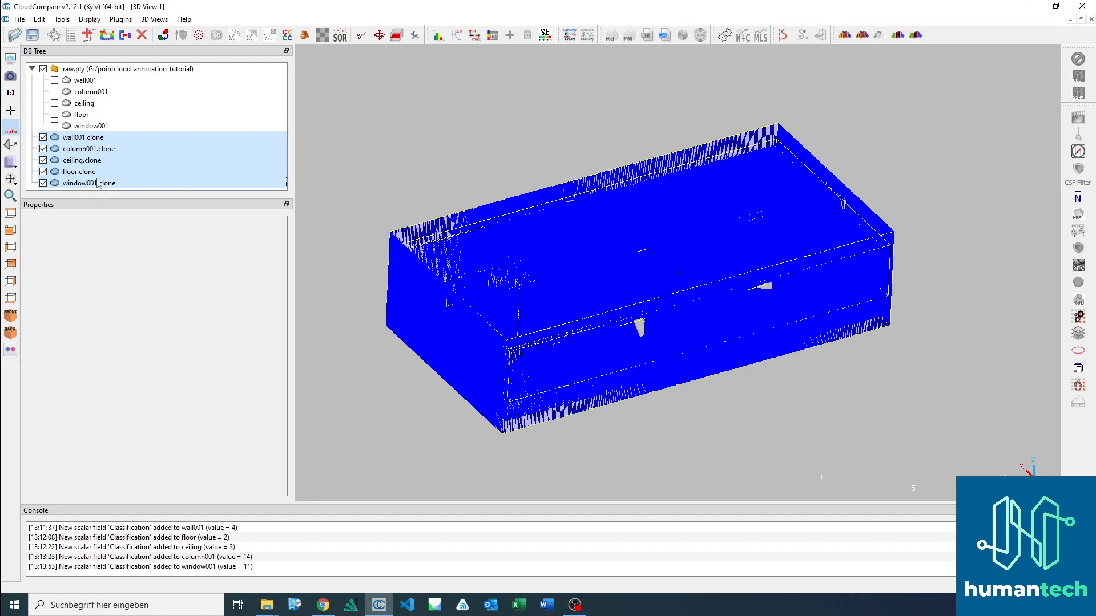
left_click(125, 35)
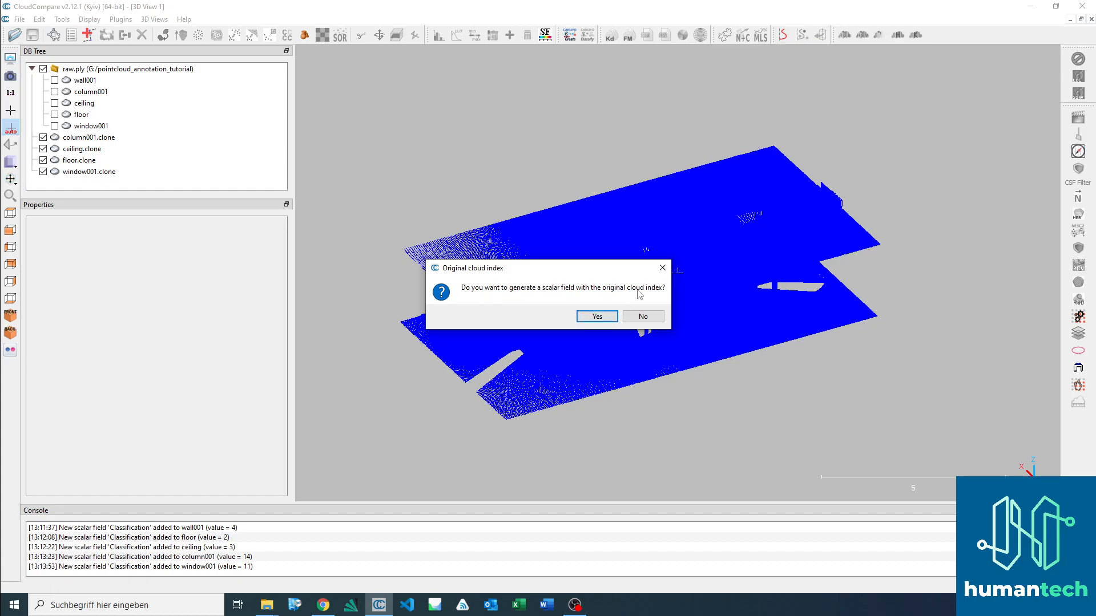
left_click(643, 317)
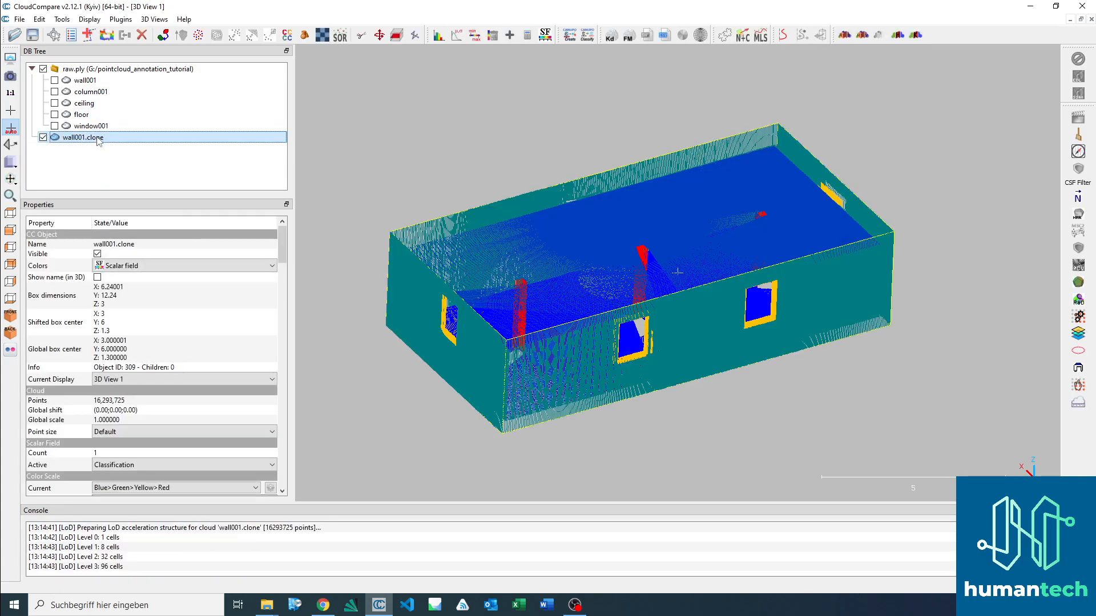
Step: Rename the merged cloud as "labeled" and inspect it in the 3D view
key("F2")
key("BackSpace")
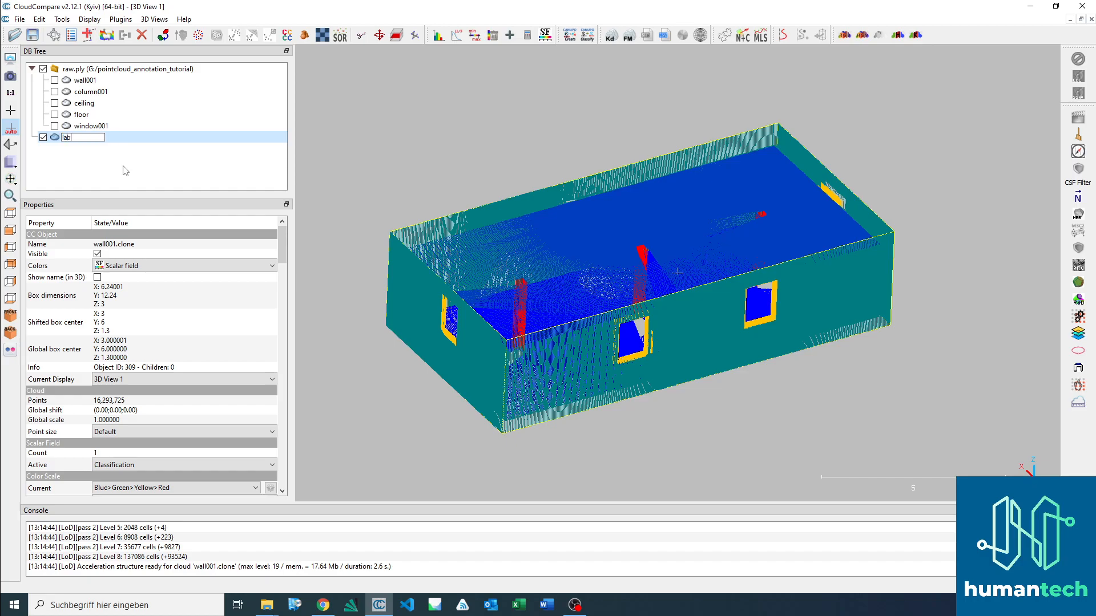
key("Return")
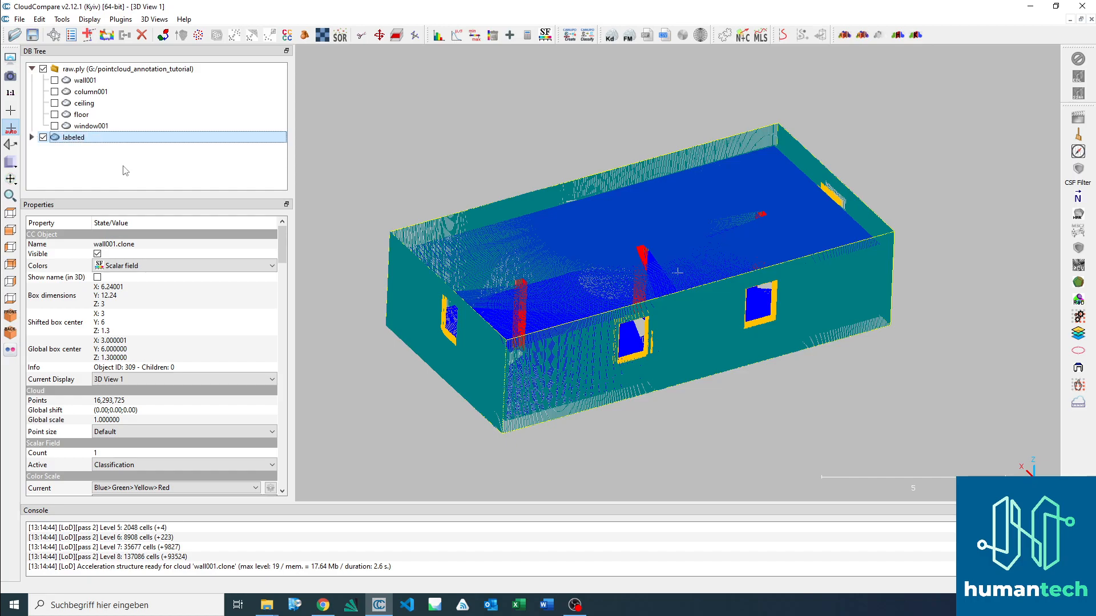
left_click(114, 180)
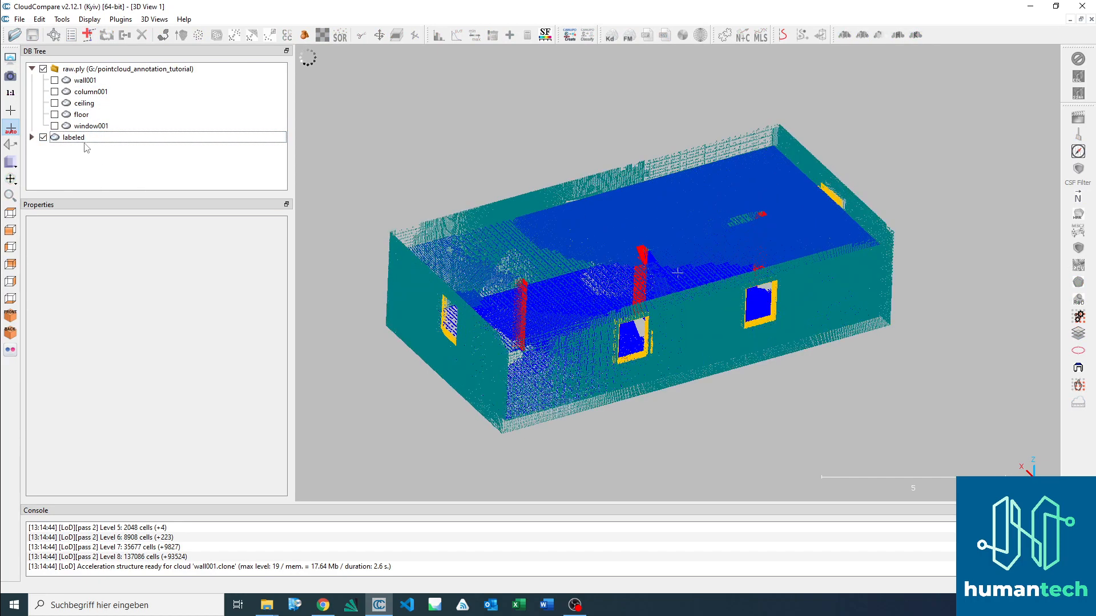
left_click(80, 139)
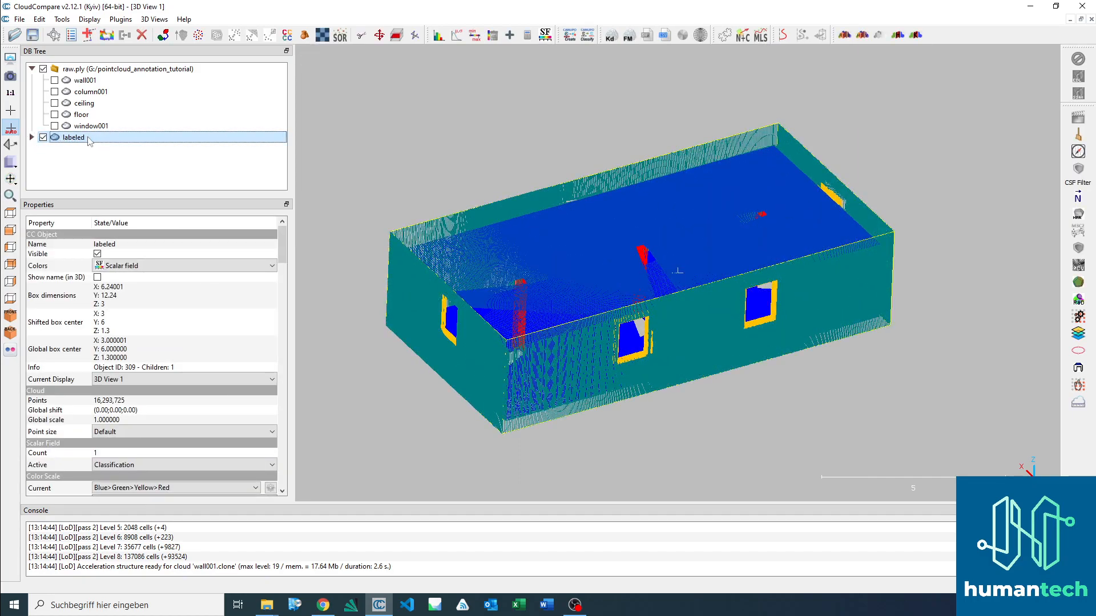
left_click_drag(542, 315, 607, 311)
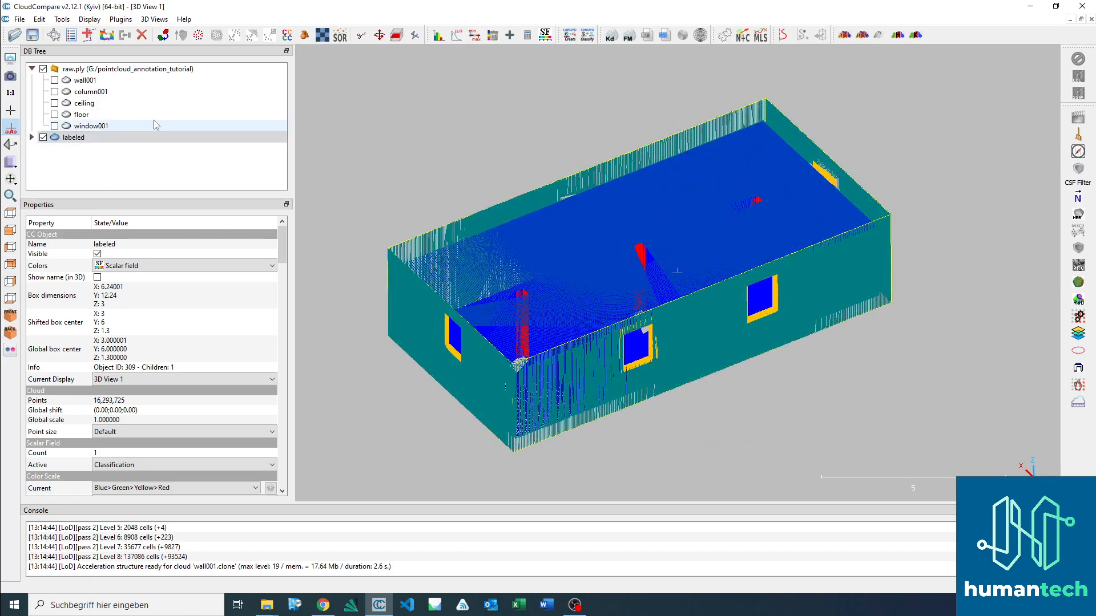
Step: Start saving the raw.ply group together with the labeled cloud, choosing the pointcloud_annotation_tutorial folder on HumanTech (G:)
left_click(88, 70)
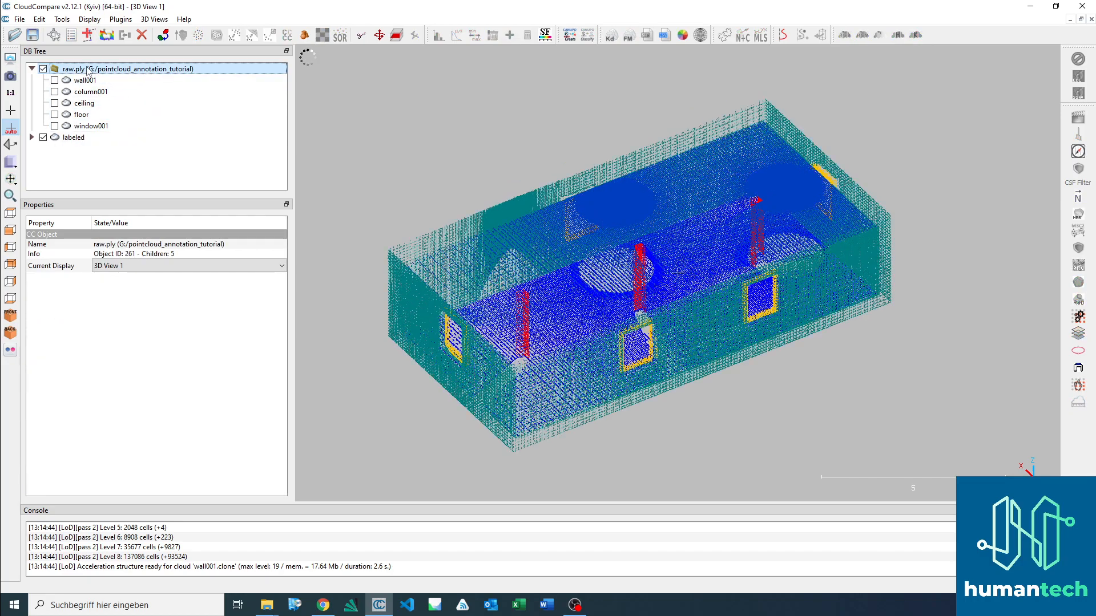
left_click(80, 137, "shift")
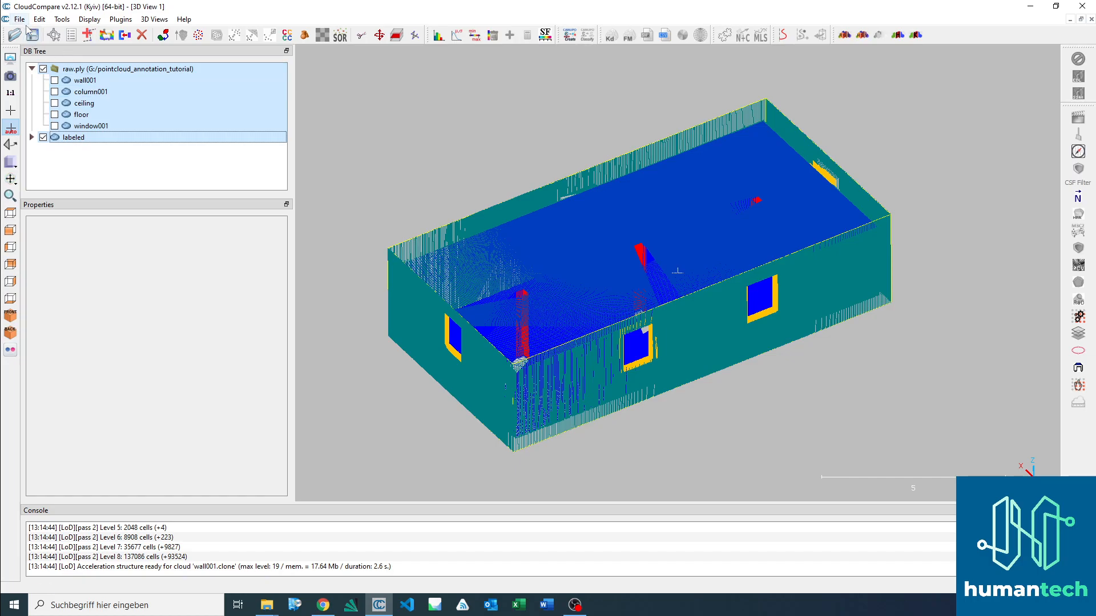
left_click(33, 36)
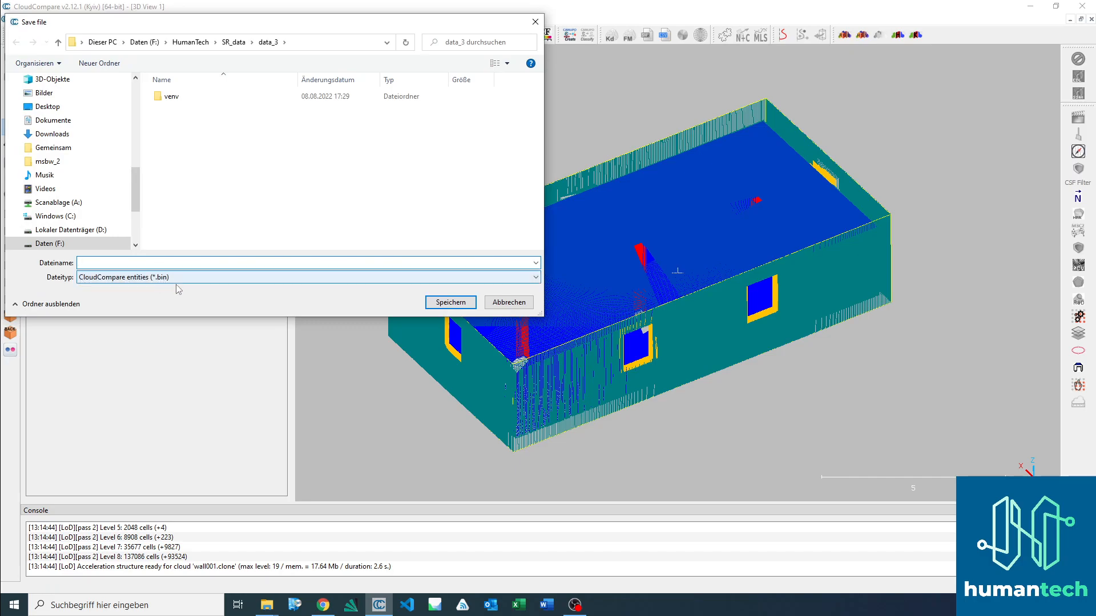
left_click(98, 42)
scroll(241, 183, "down", 5)
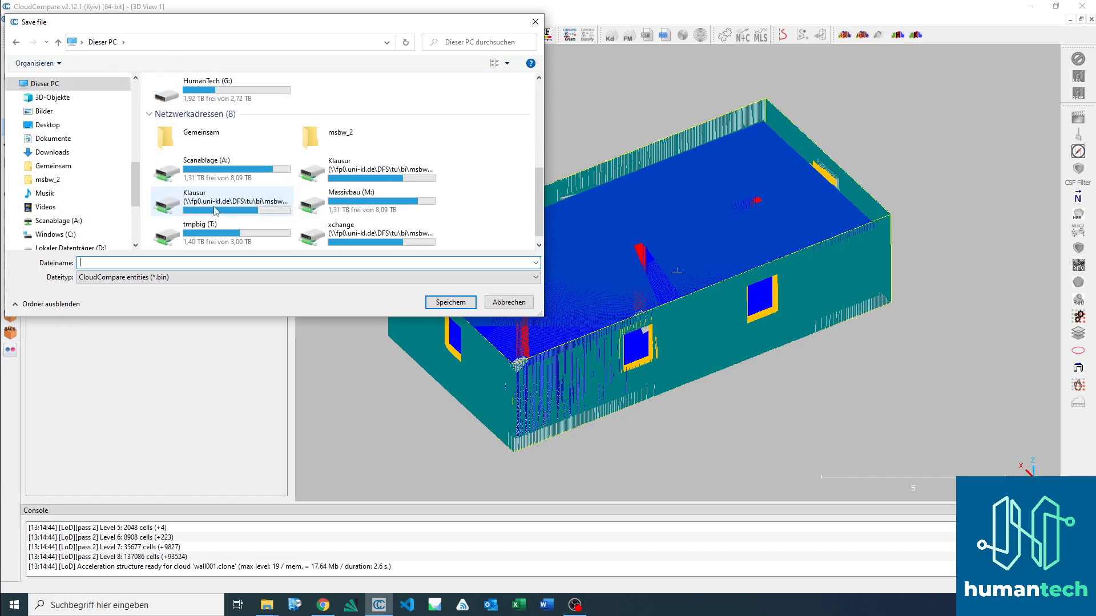
scroll(363, 227, "up", 5)
scroll(371, 228, "down", 4)
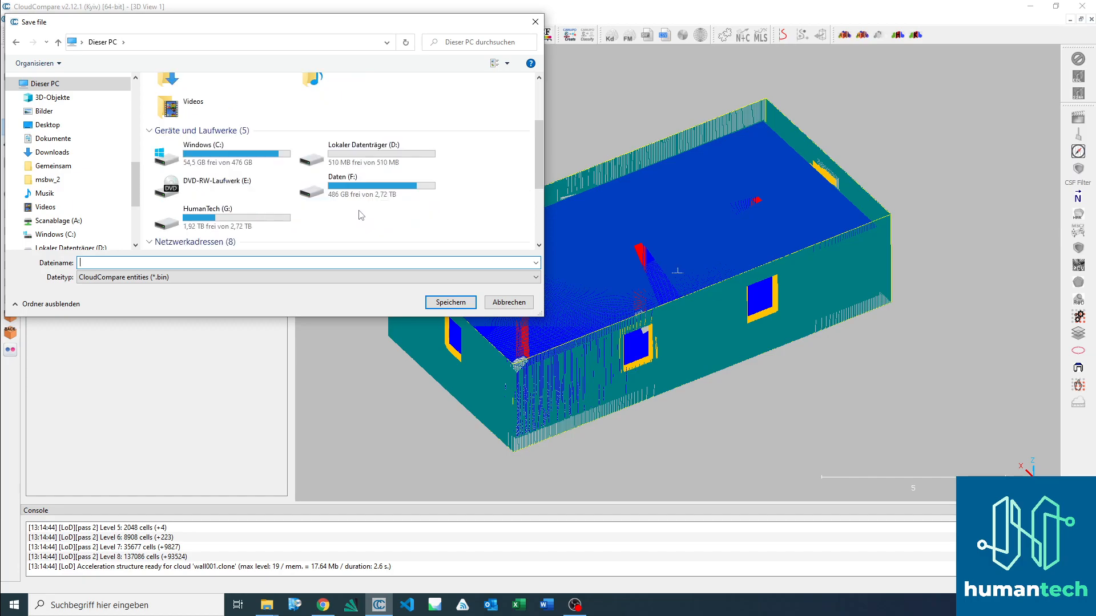
scroll(246, 211, "up", 2)
left_click(240, 210)
double_click(240, 210)
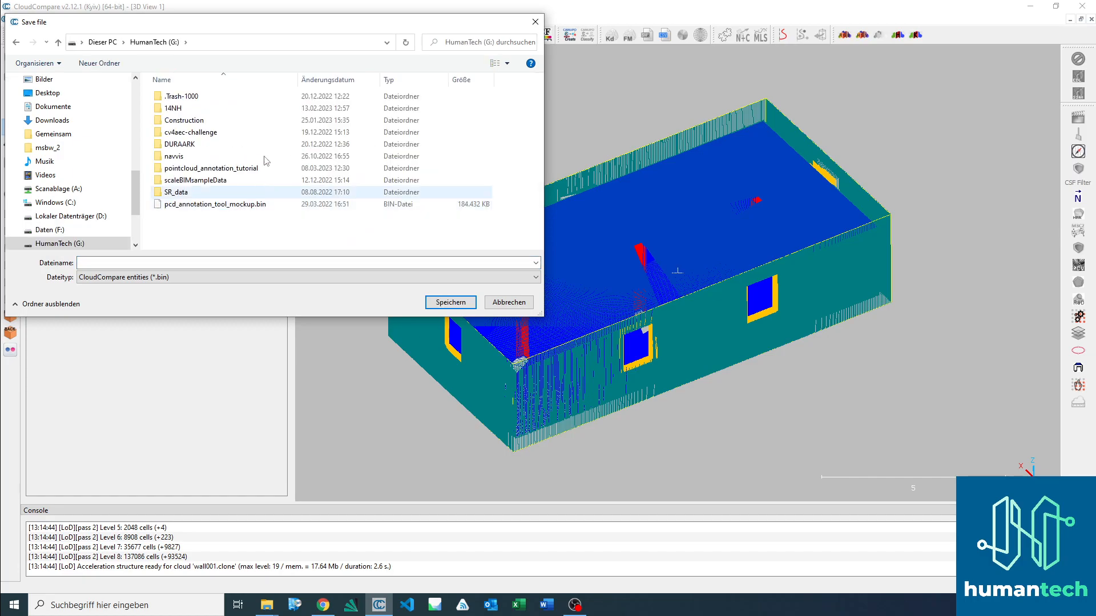
double_click(228, 172)
Step: Save the selected entities as raw_annotated in the CloudCompare entities (*.bin) format and clear the selection
left_click(167, 264)
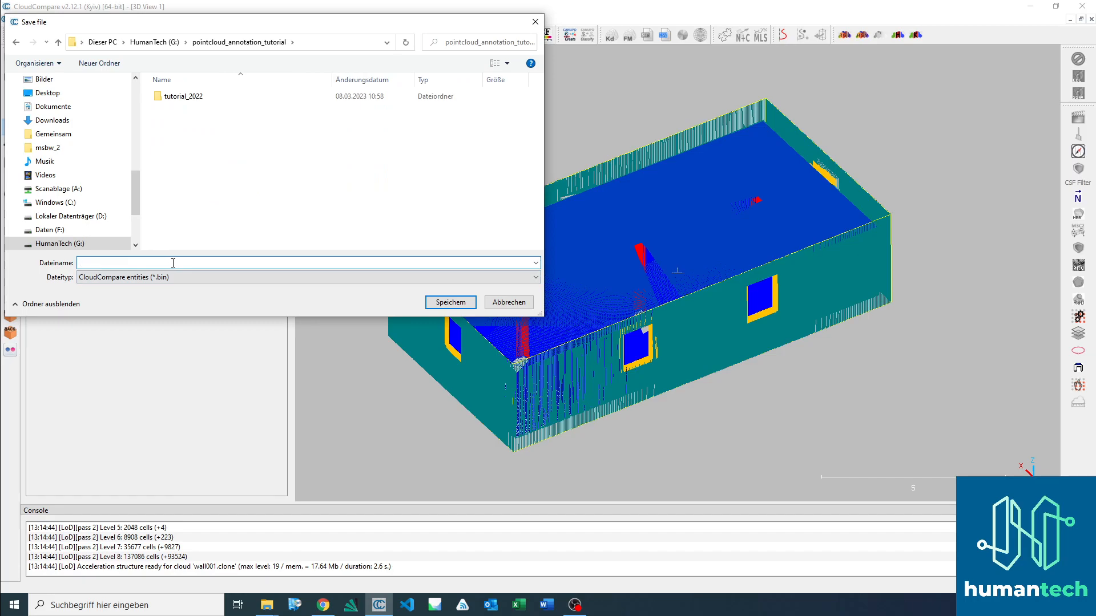
type("raw_annotated")
left_click(450, 302)
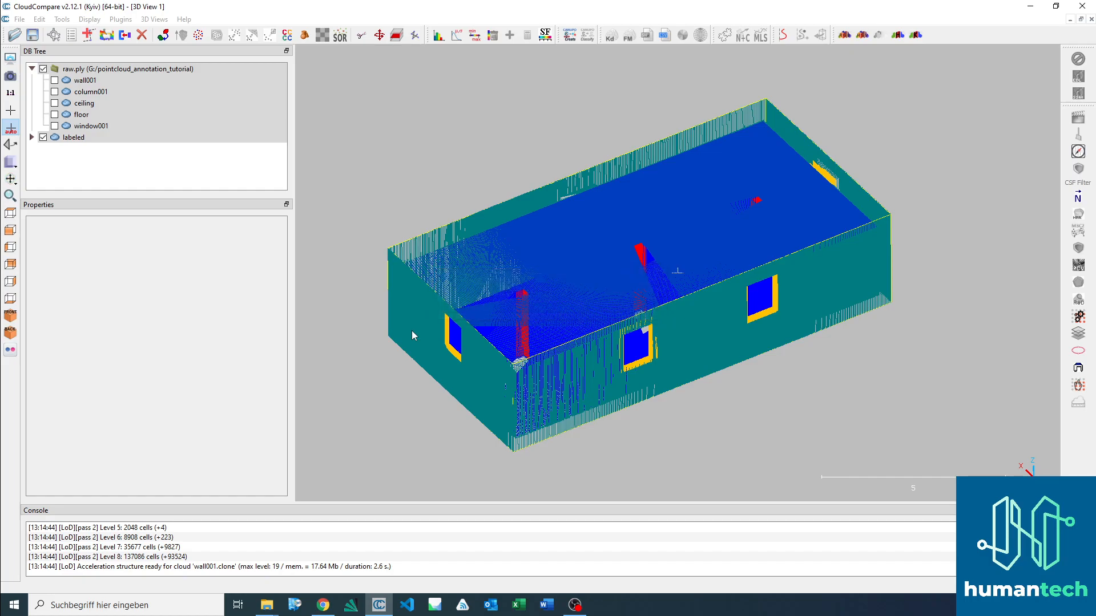
left_click(142, 174)
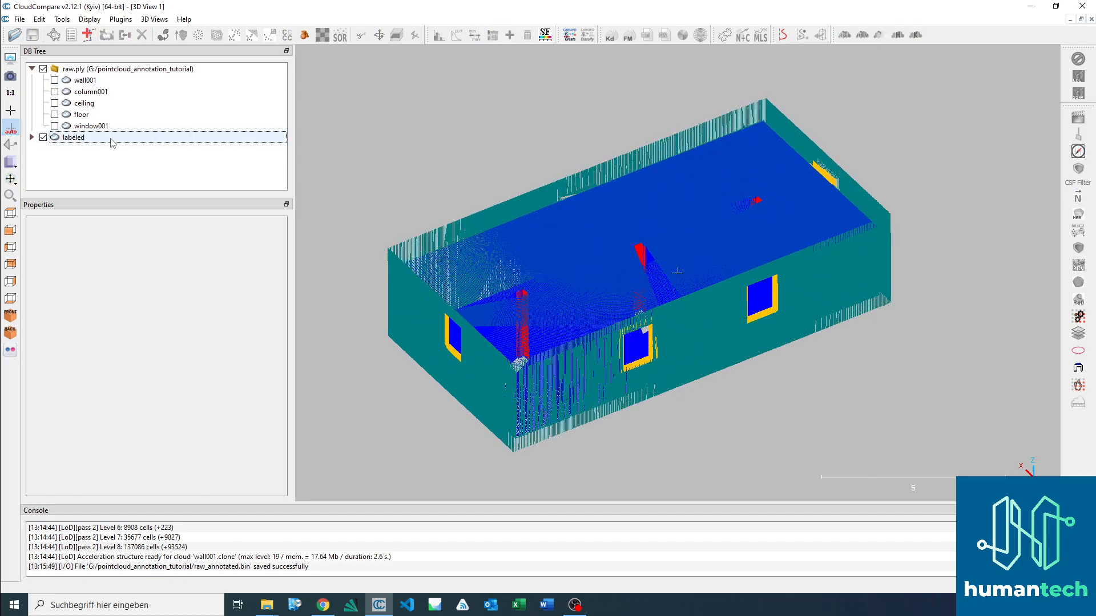
Step: Select the labeled cloud and check the raw and raw_annotated.bin files in File Explorer's pointcloud_annotation_tutorial folder
left_click(112, 140)
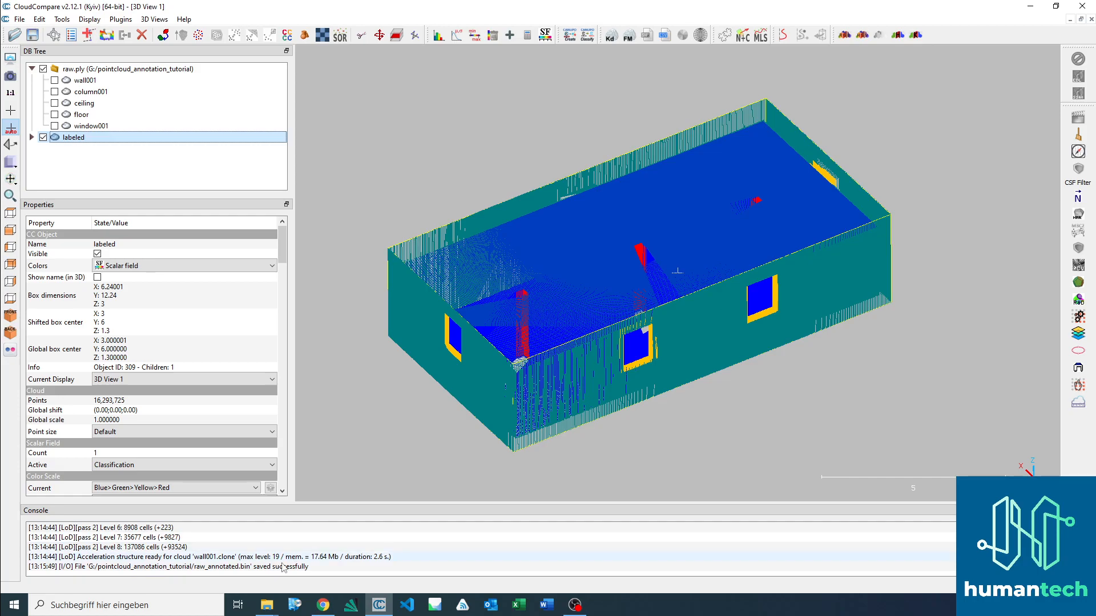
left_click(268, 607)
left_click(204, 562)
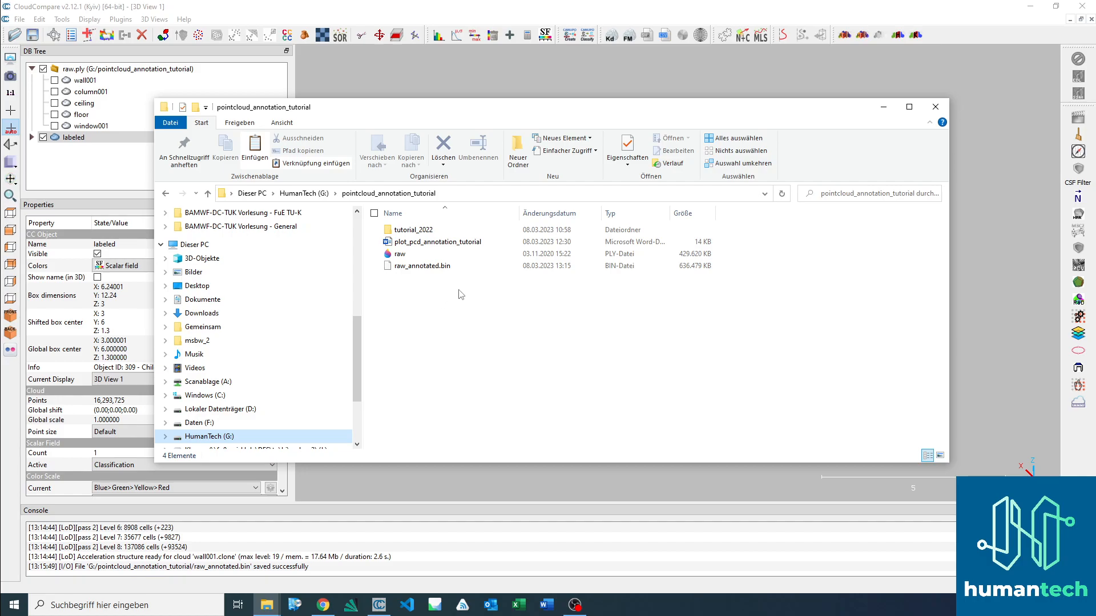
left_click(430, 252)
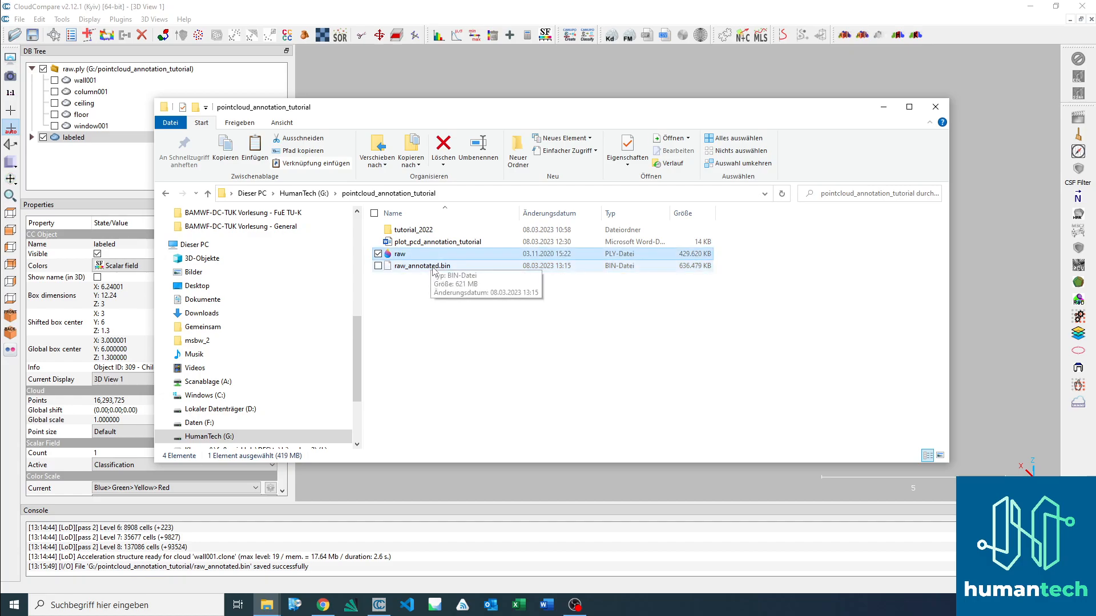
left_click(432, 267)
left_click(884, 107)
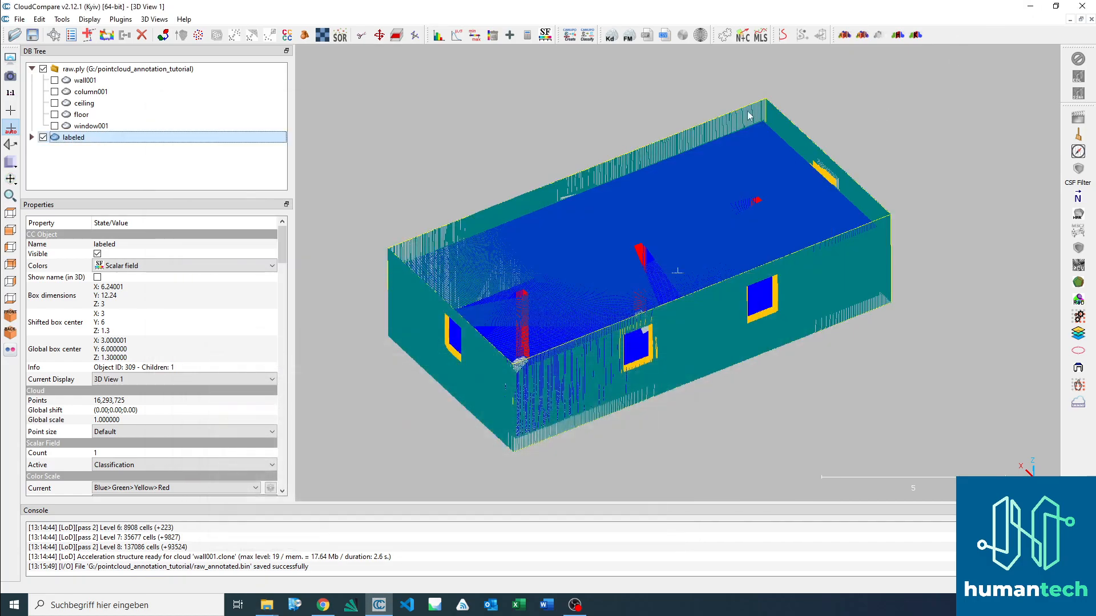
Step: Compare the labeled cloud's RGB colours with its Classification scalar field, ending on the scalar field display
left_click_drag(687, 309, 543, 325)
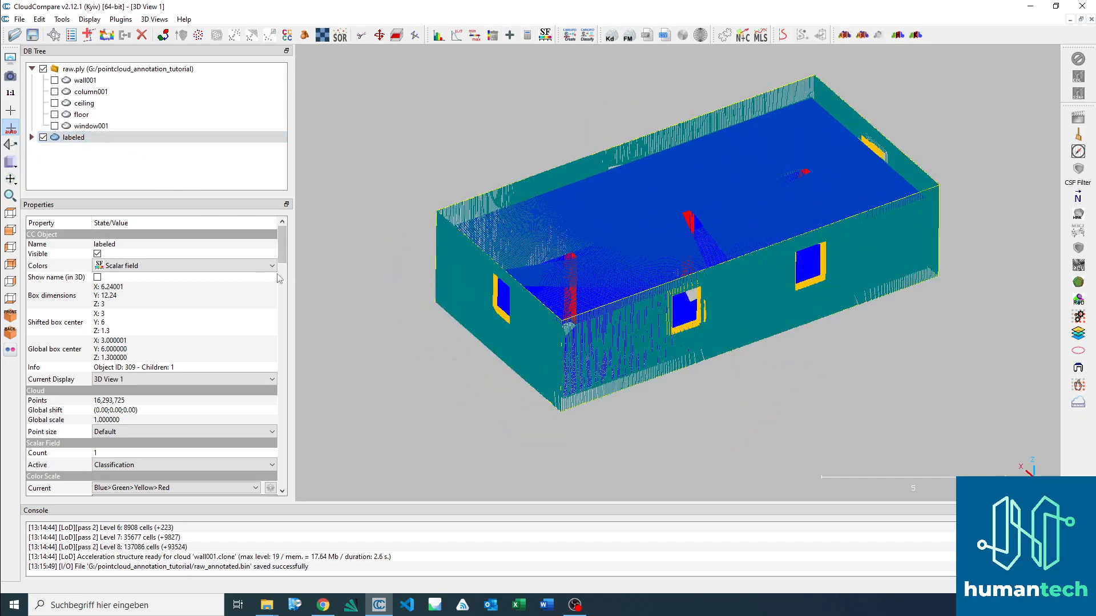
left_click(232, 266)
left_click(228, 284)
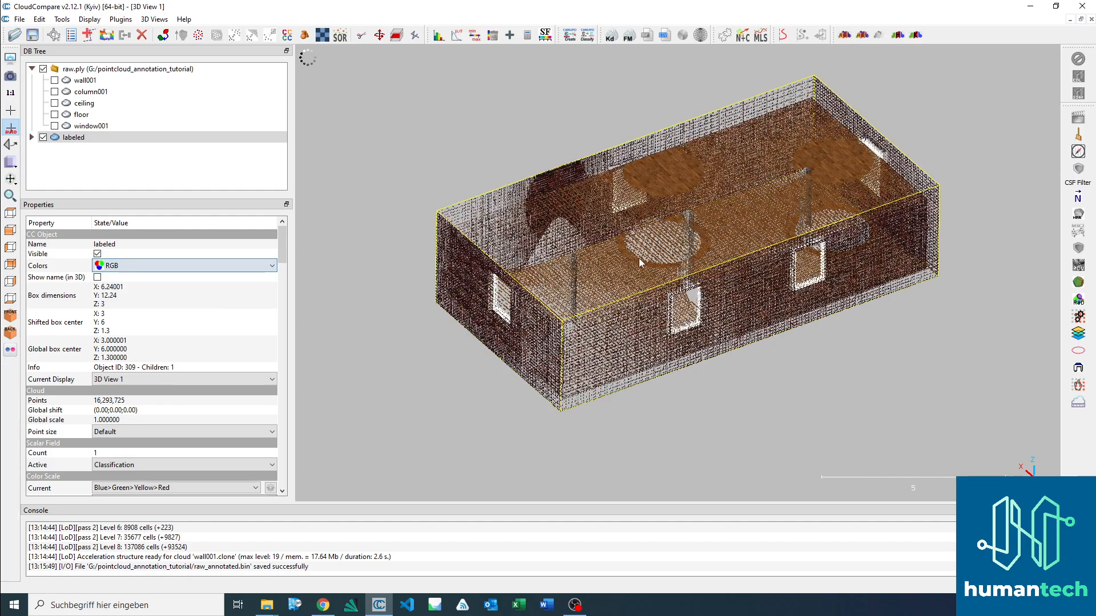
left_click(174, 266)
left_click(170, 297)
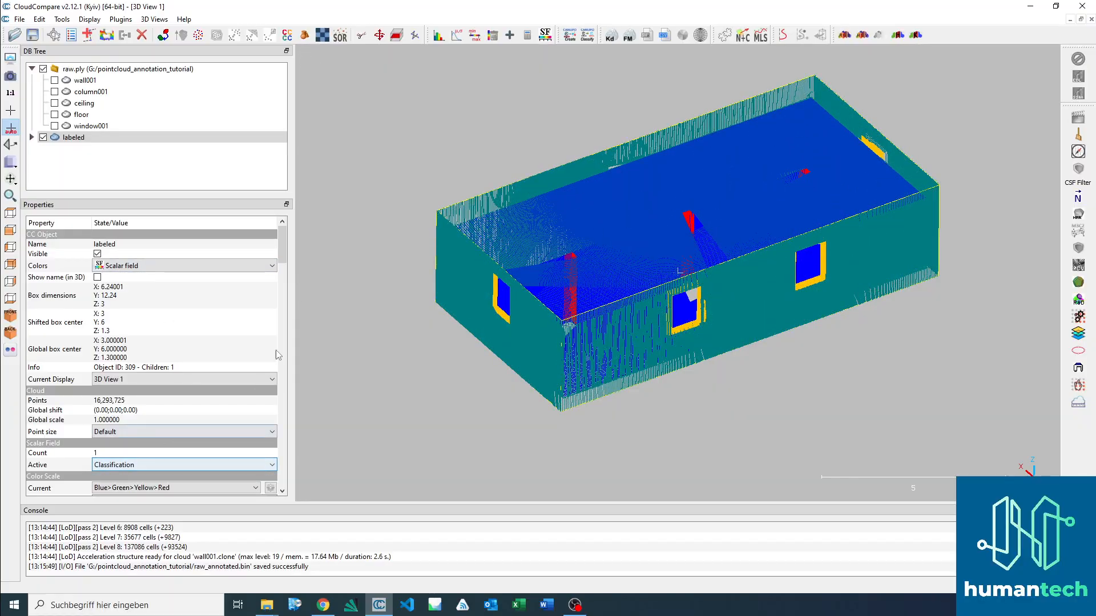
Step: Preview the labeled cloud's Classification field in the Grey color scale, ending on the Blue>Green>Yellow>Red scale
left_click_drag(602, 340, 356, 248)
left_click_drag(285, 245, 293, 342)
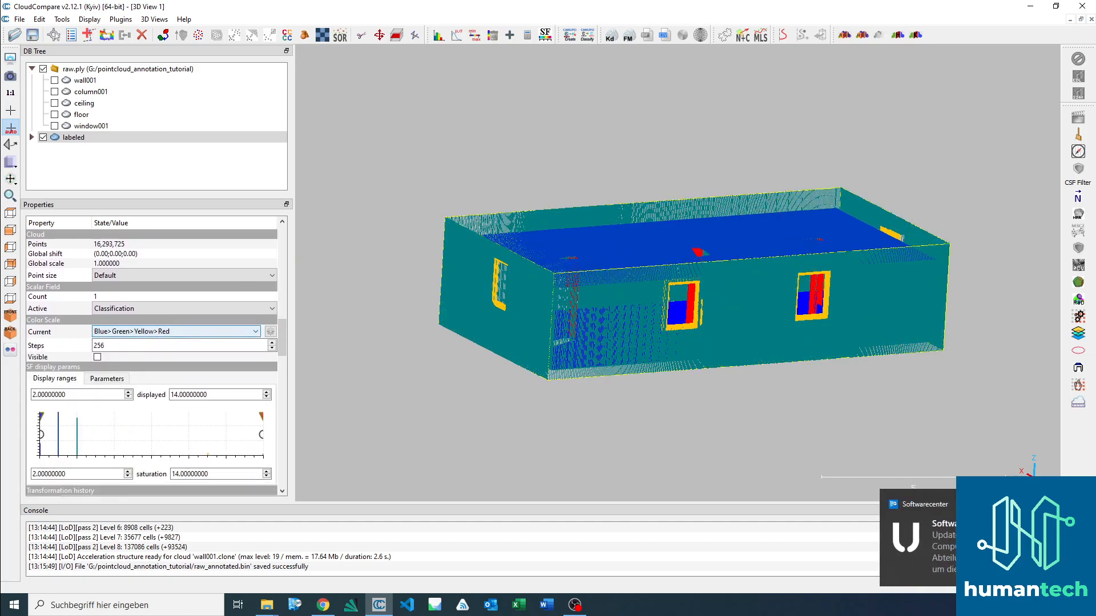
left_click(160, 332)
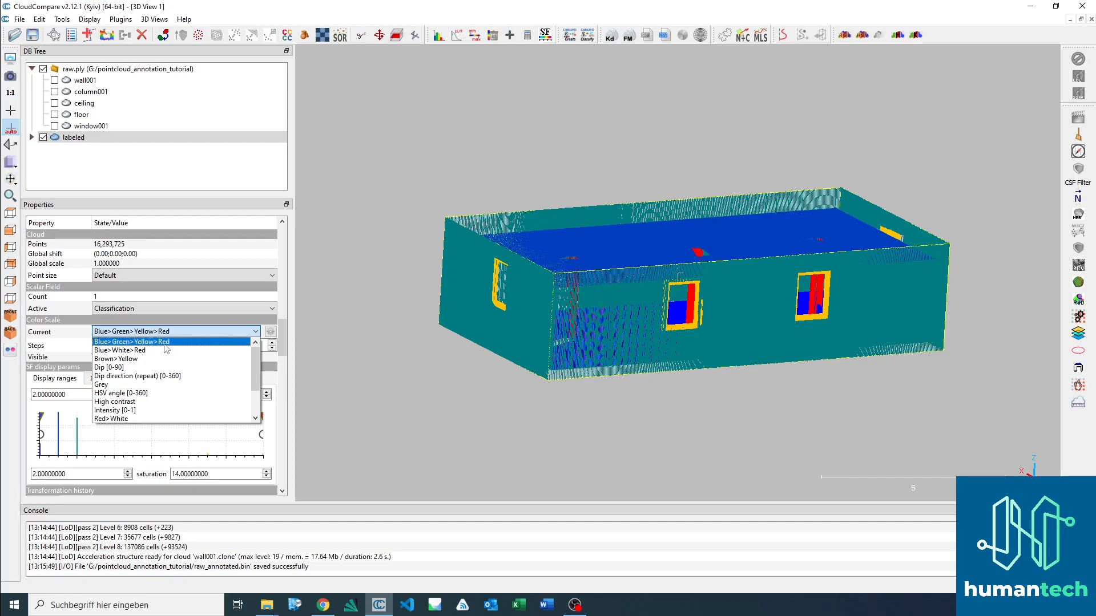
left_click(144, 387)
mouse_move(671, 237)
left_mouse_down()
mouse_move(677, 275)
mouse_move(674, 258)
left_mouse_up()
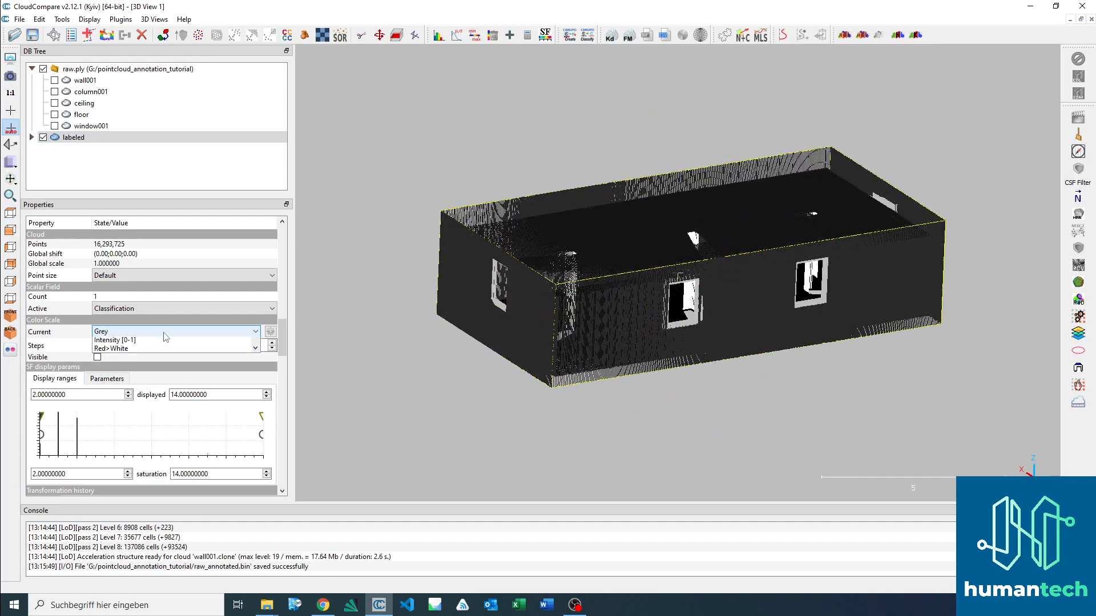
left_click(157, 332)
left_click(154, 342)
left_click_drag(605, 259, 616, 263)
left_click_drag(766, 290, 719, 323)
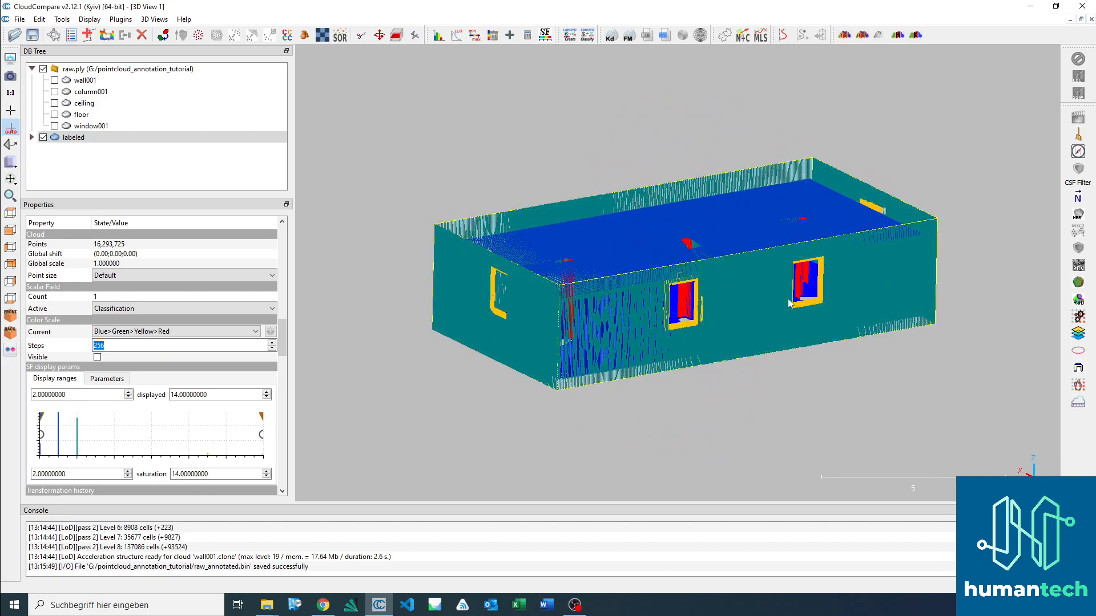
Step: Preview the labeled cloud's Classification field in the High contrast color scale, then restore Blue>Green>Yellow>Red
left_click(255, 332)
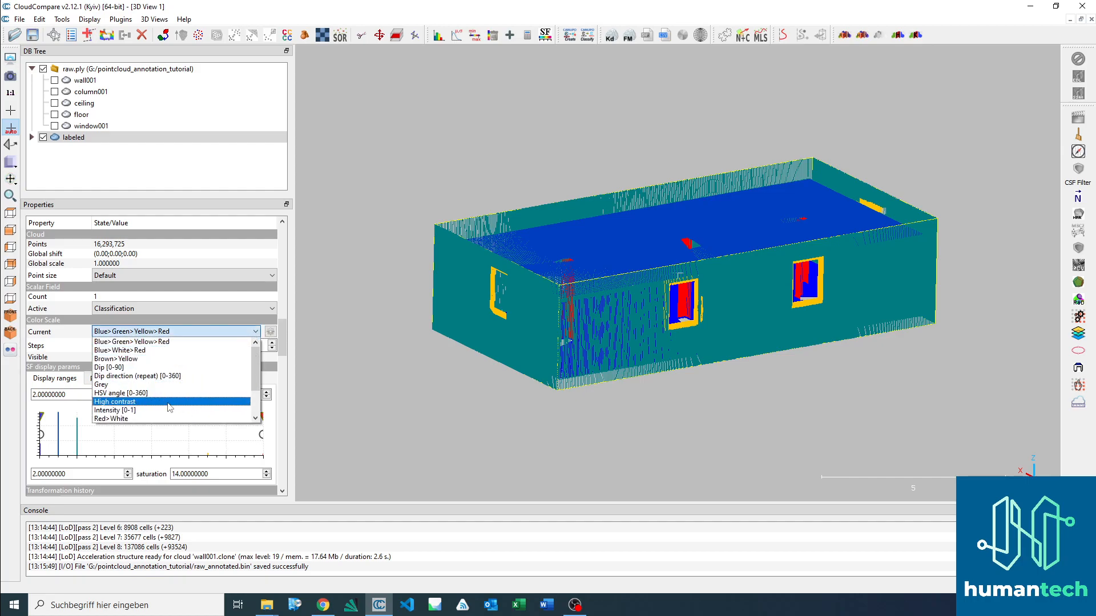
left_click(122, 402)
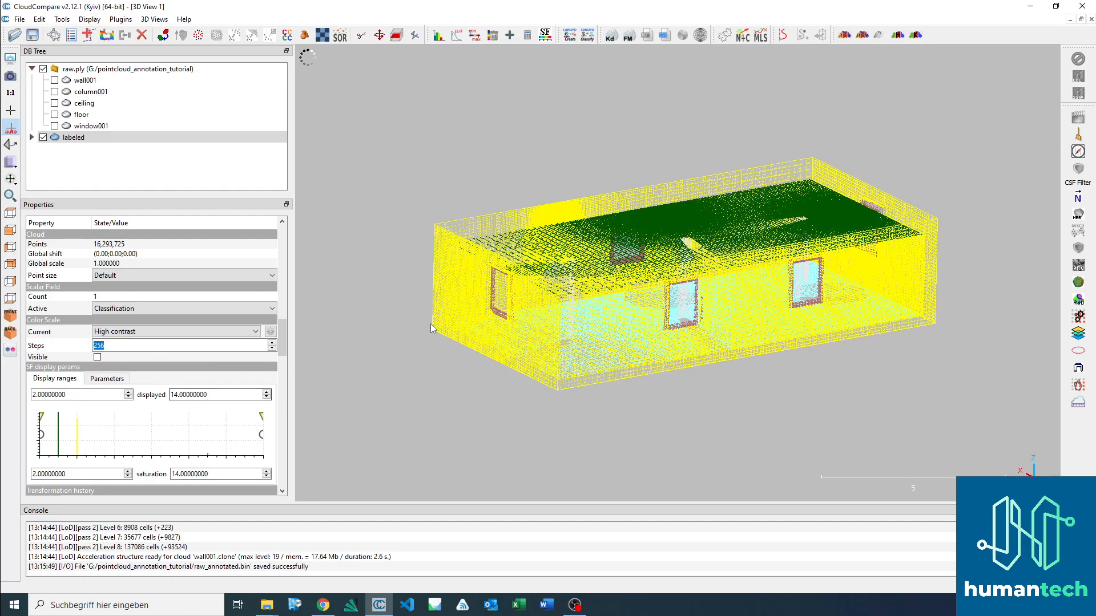
left_click_drag(458, 323, 571, 323)
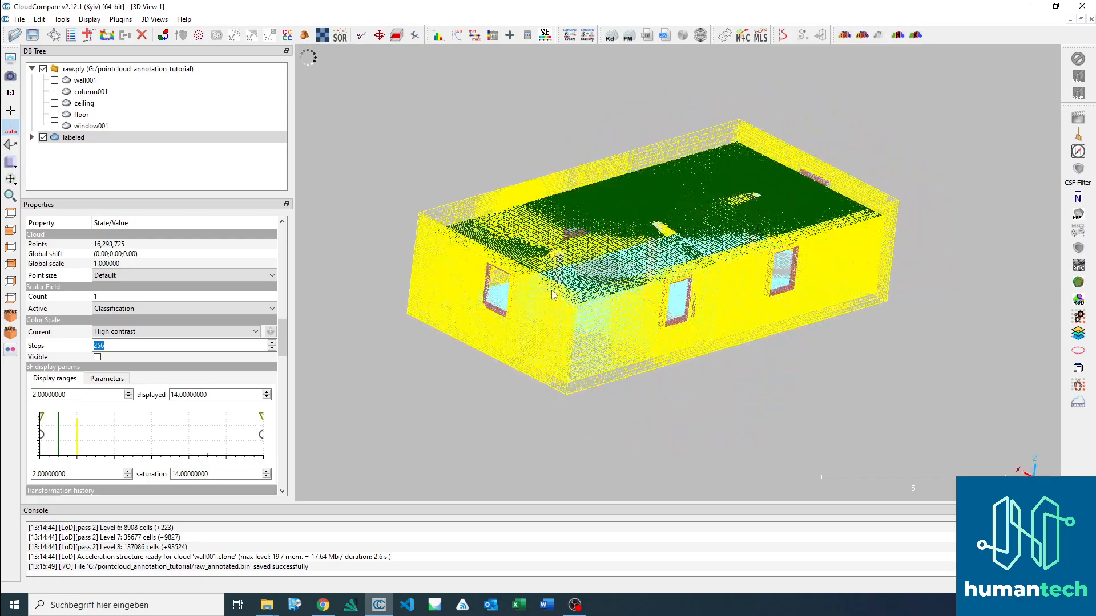
left_click(226, 333)
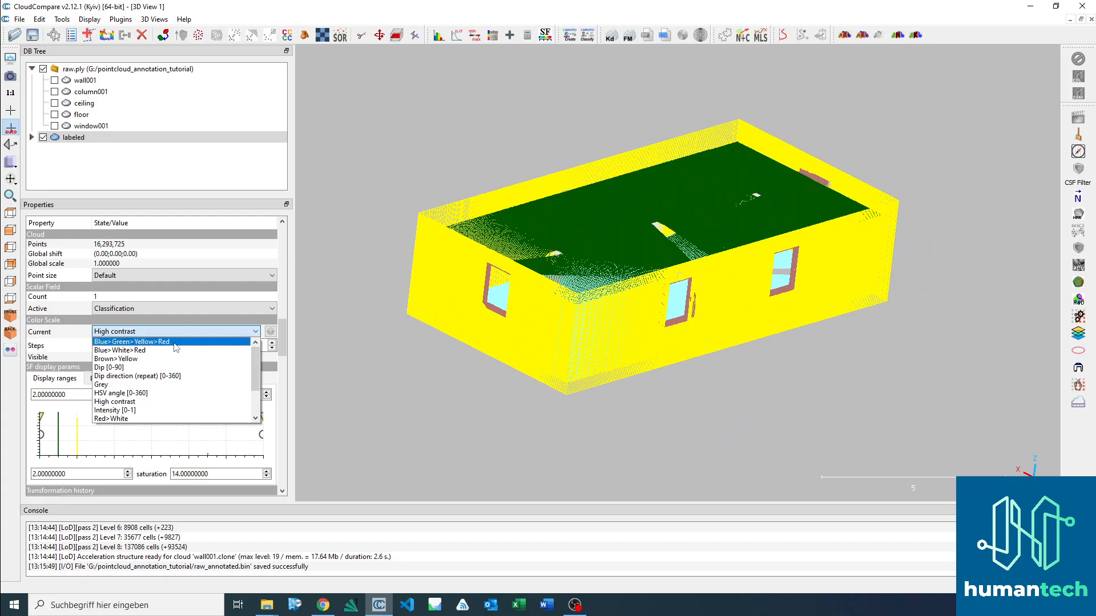
left_click(160, 343)
left_click_drag(591, 254, 566, 244)
right_click_drag(752, 355, 743, 337)
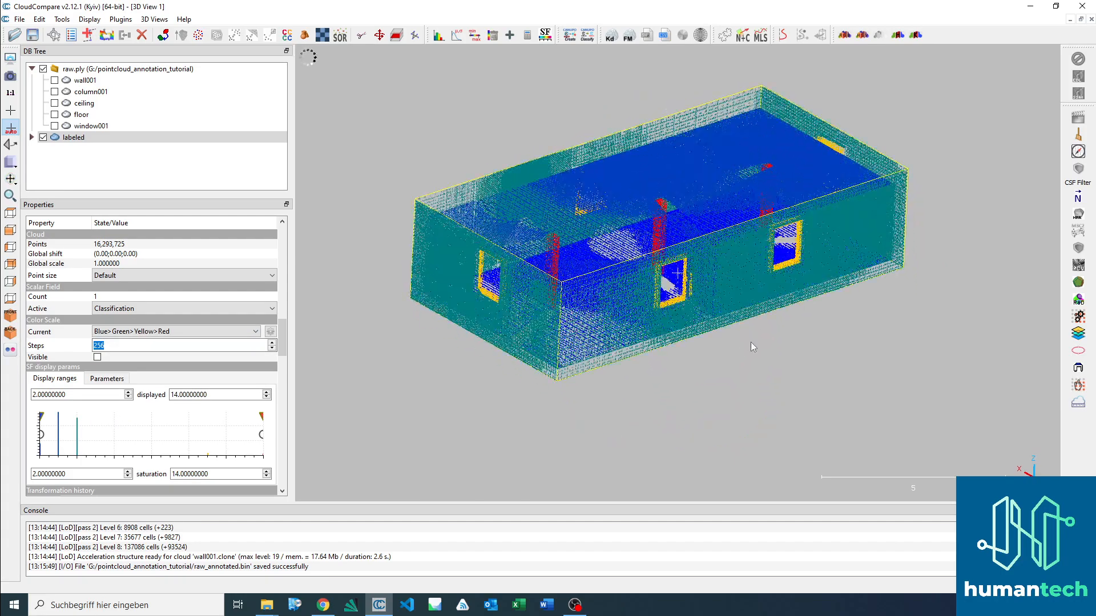
Step: Pick a point on the labeled cloud's outer wall to read its Classification value, and leave point picking
left_click(54, 35)
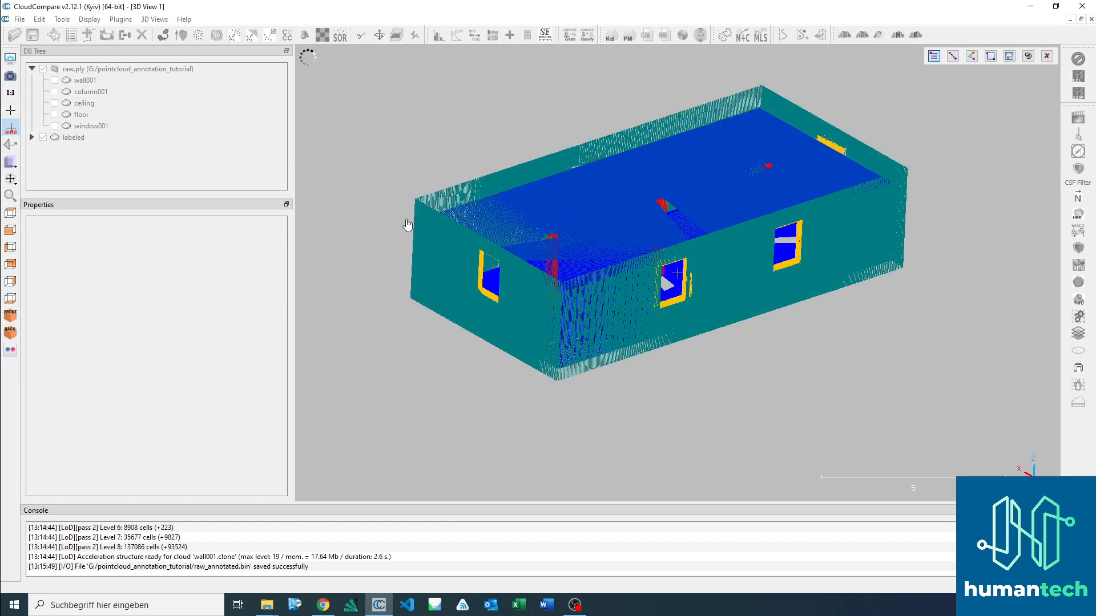
left_click(443, 244)
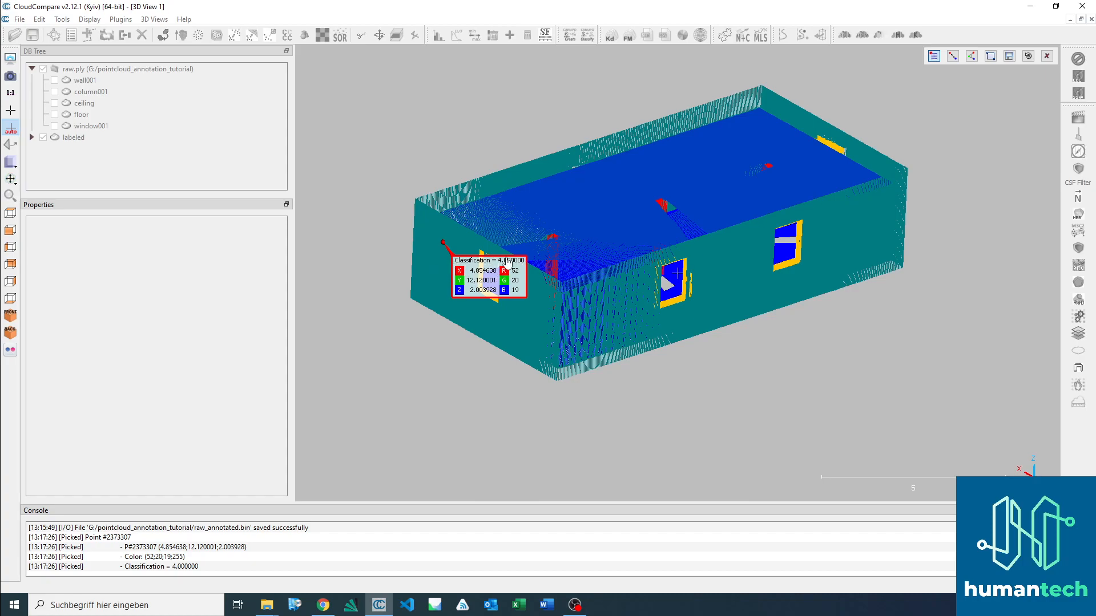
left_click(1046, 55)
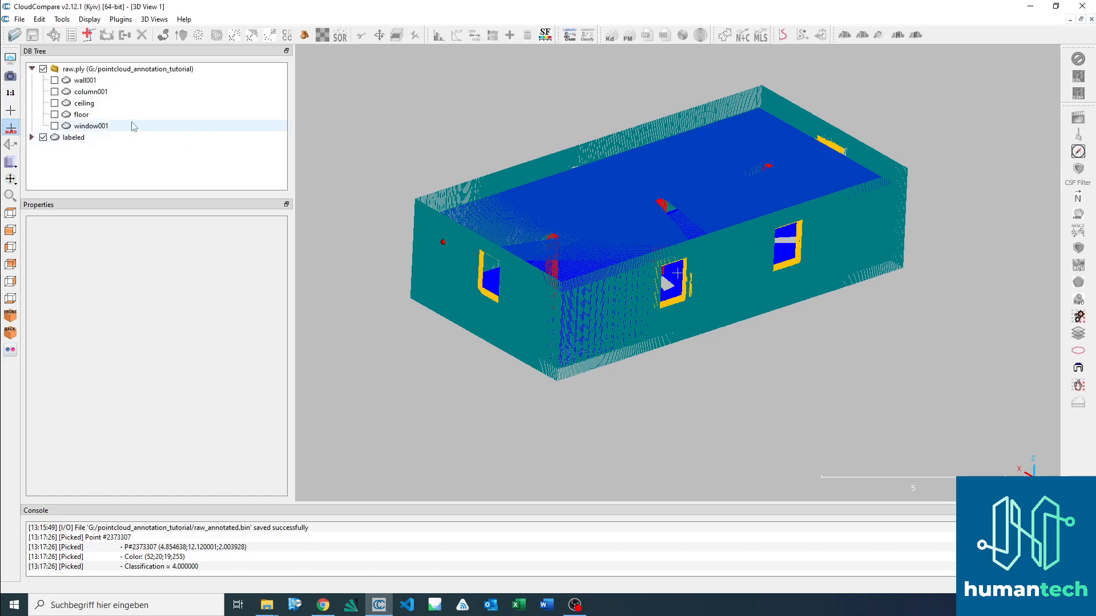
Step: Save the labeled cloud as raw_annotated in the Point Cloud Library cloud (*.pcd) format in pointcloud_annotation_tutorial and clear the selection
left_click(76, 140)
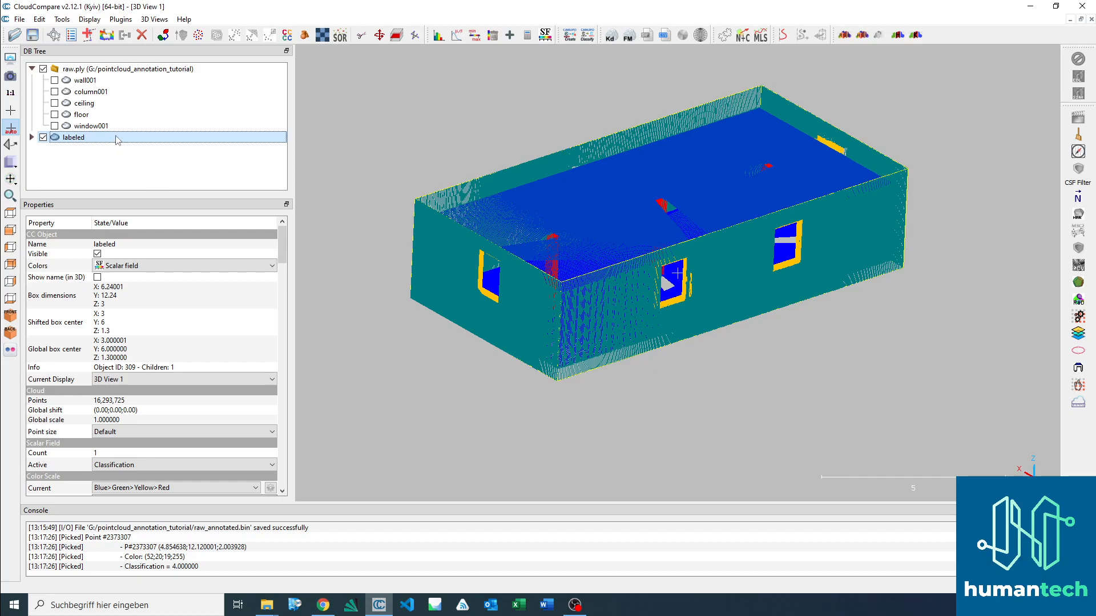
left_click(33, 38)
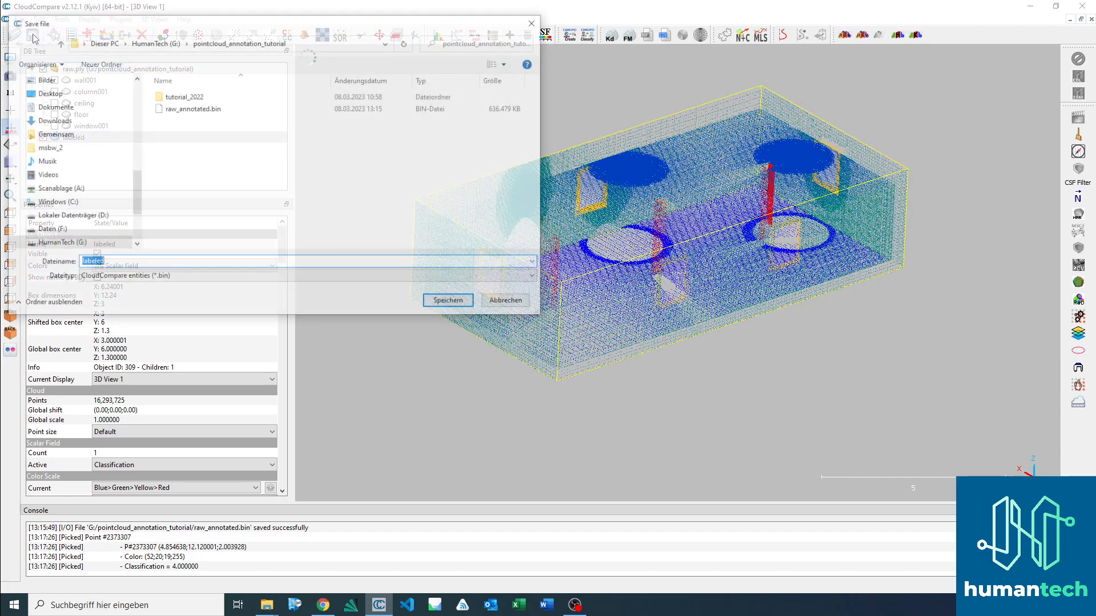
left_click(186, 280)
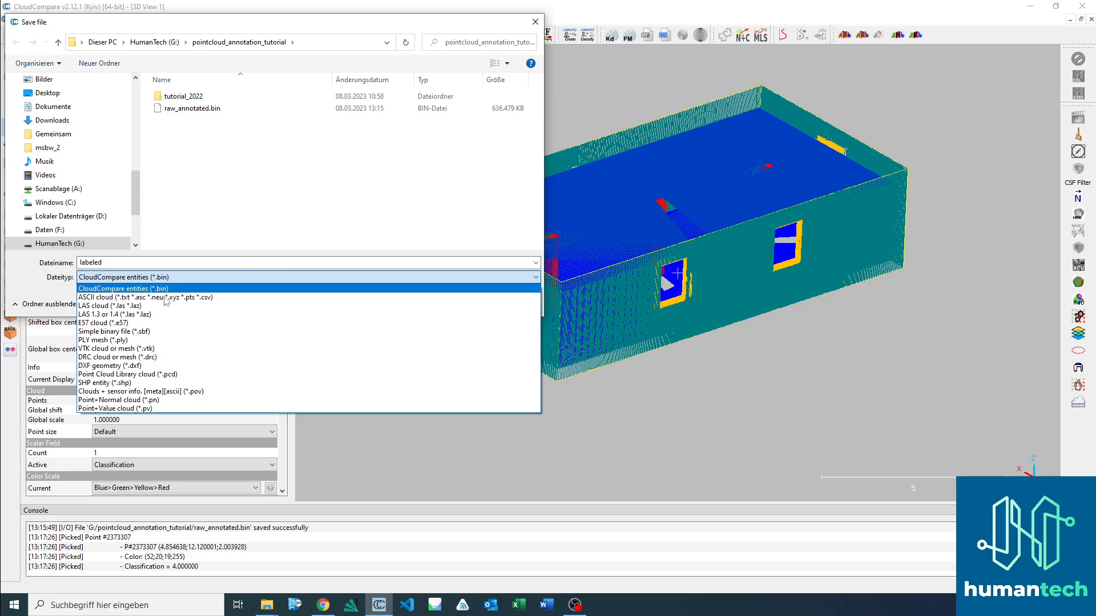
left_click(177, 375)
left_click(125, 264)
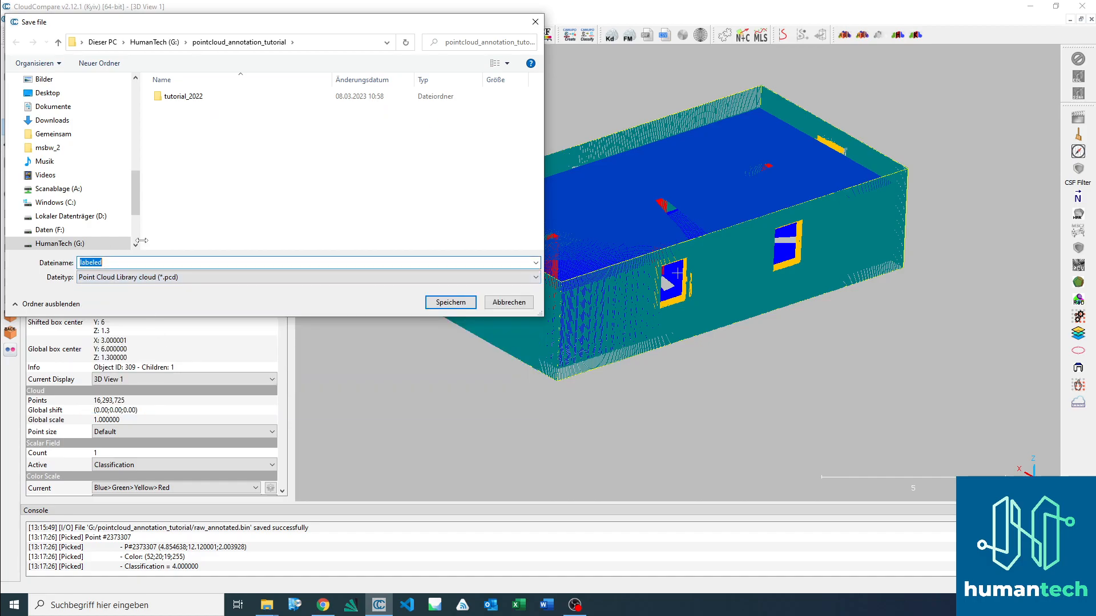
type("raw_annote")
key("BackSpace")
key("BackSpace")
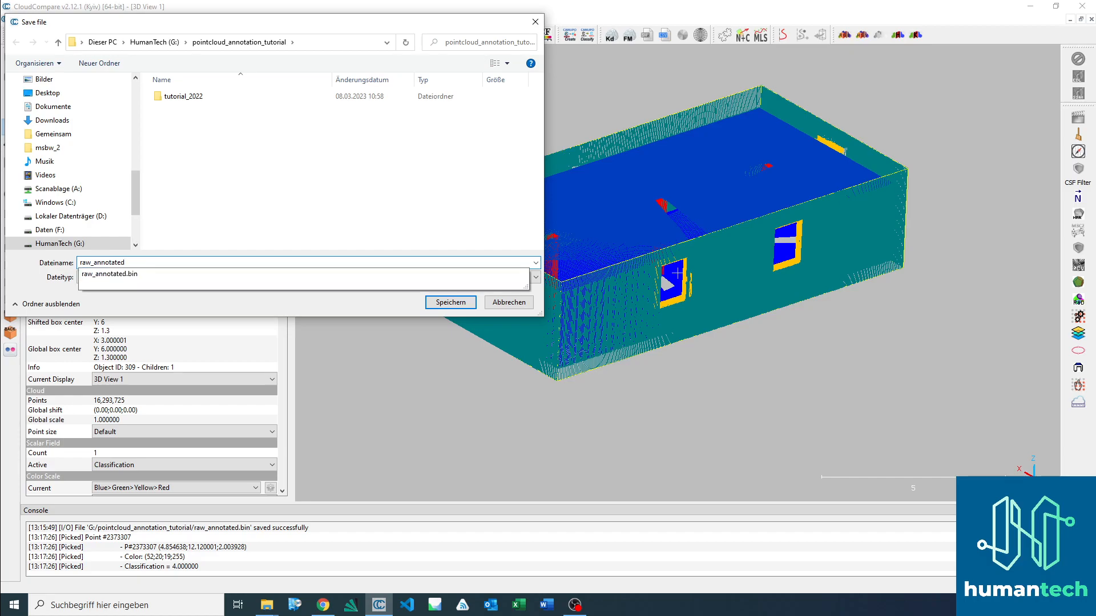
left_click(230, 210)
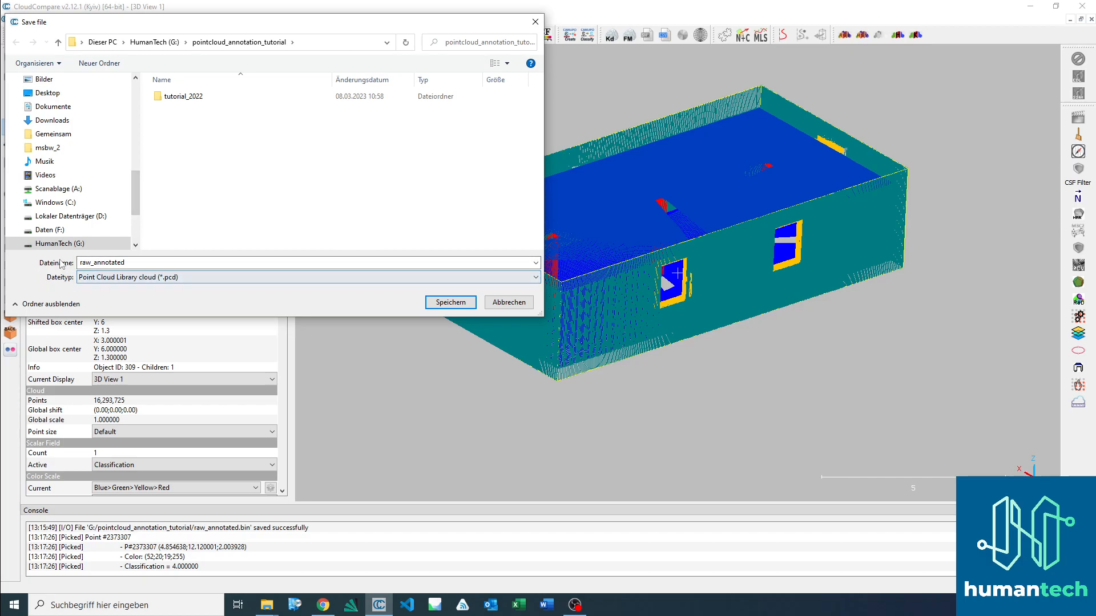
left_click(459, 306)
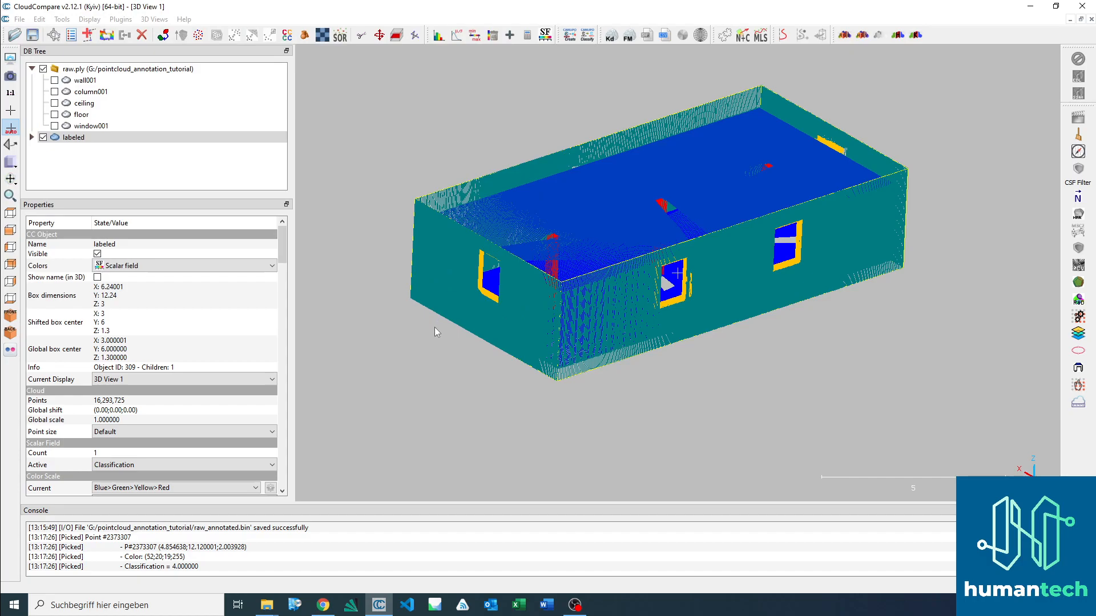
left_click(434, 327)
Step: Check for raw_annotated.pcd in File Explorer's pointcloud_annotation_tutorial folder and return to CloudCompare
mouse_move(269, 609)
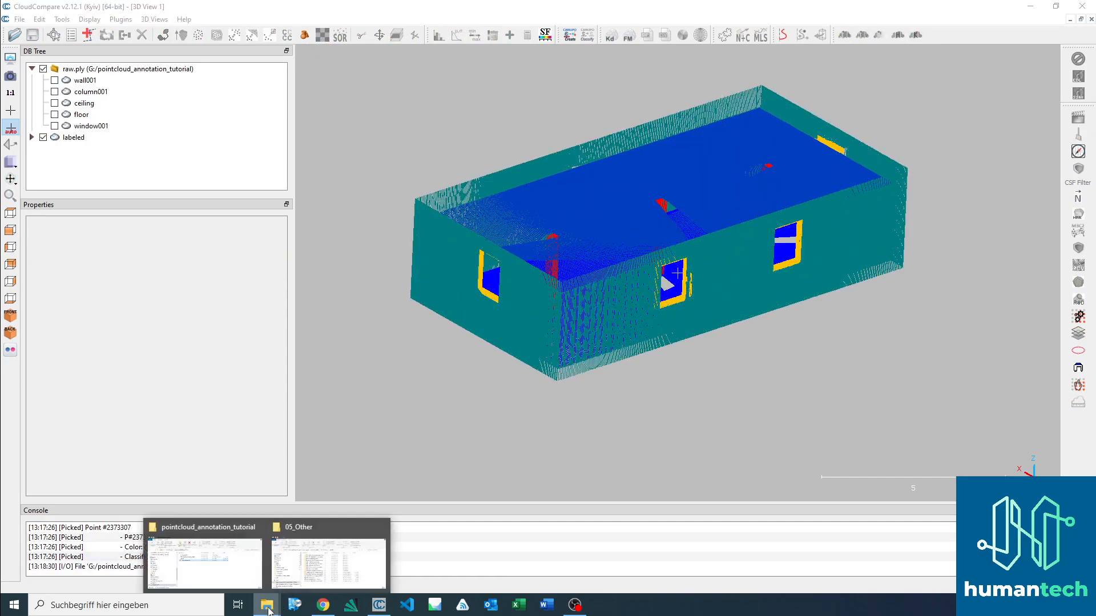
left_click(217, 561)
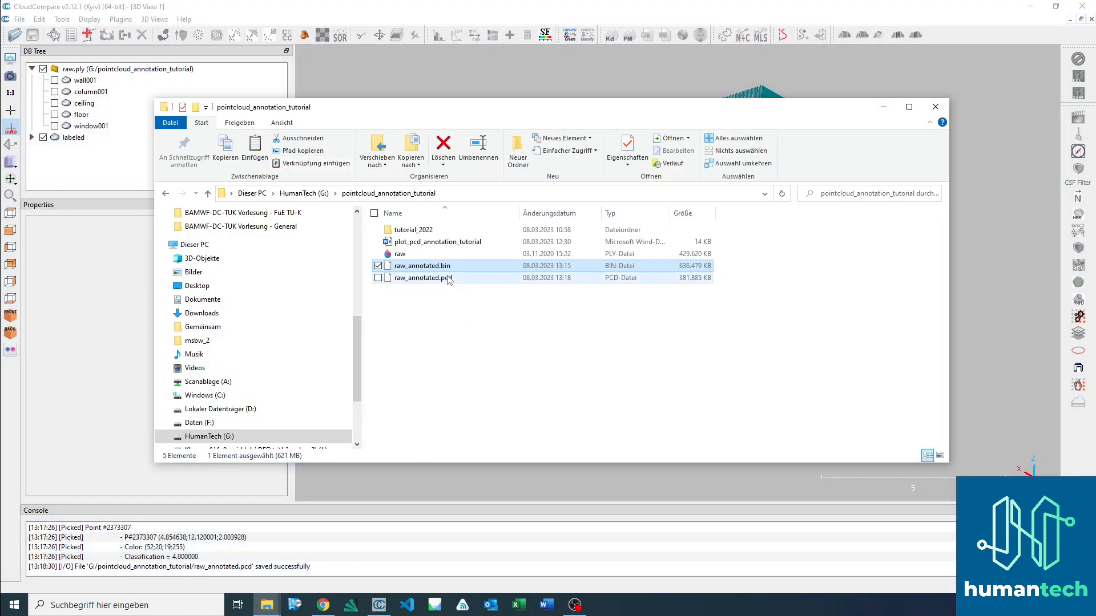
left_click(81, 160)
Step: Save the raw.ply group together with the labeled cloud over the existing raw_annotated.bin file and clear the selection
left_click(94, 66)
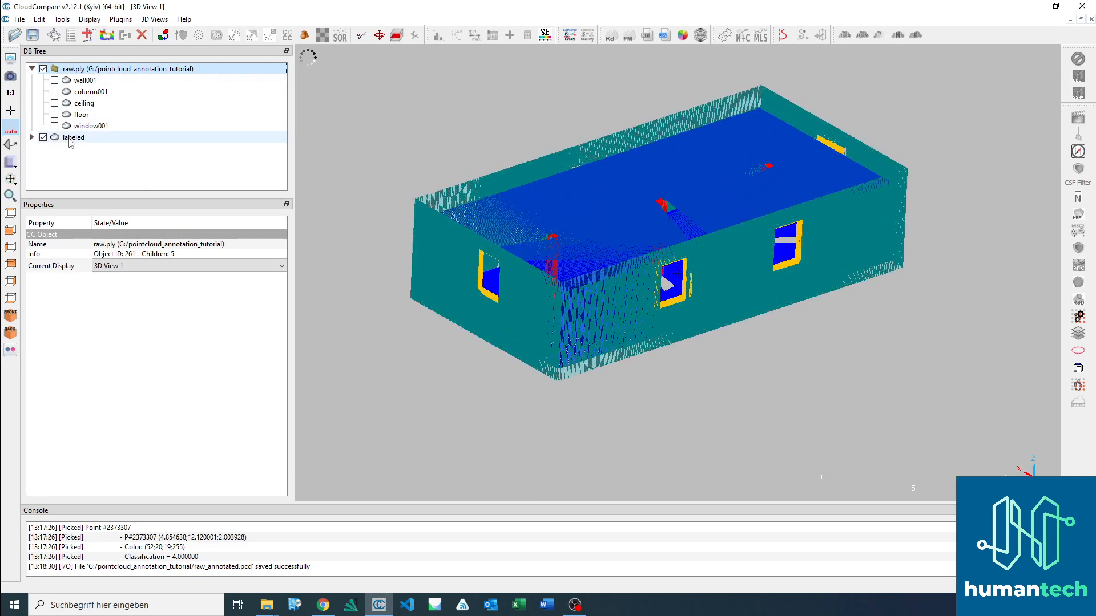
left_click(73, 140, "shift")
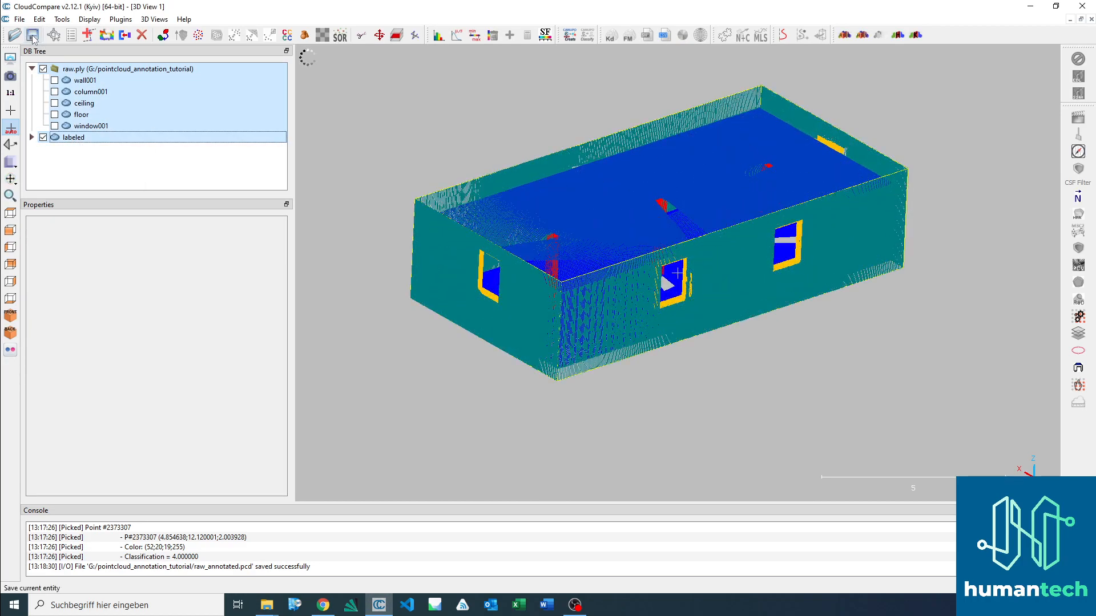
left_click(33, 36)
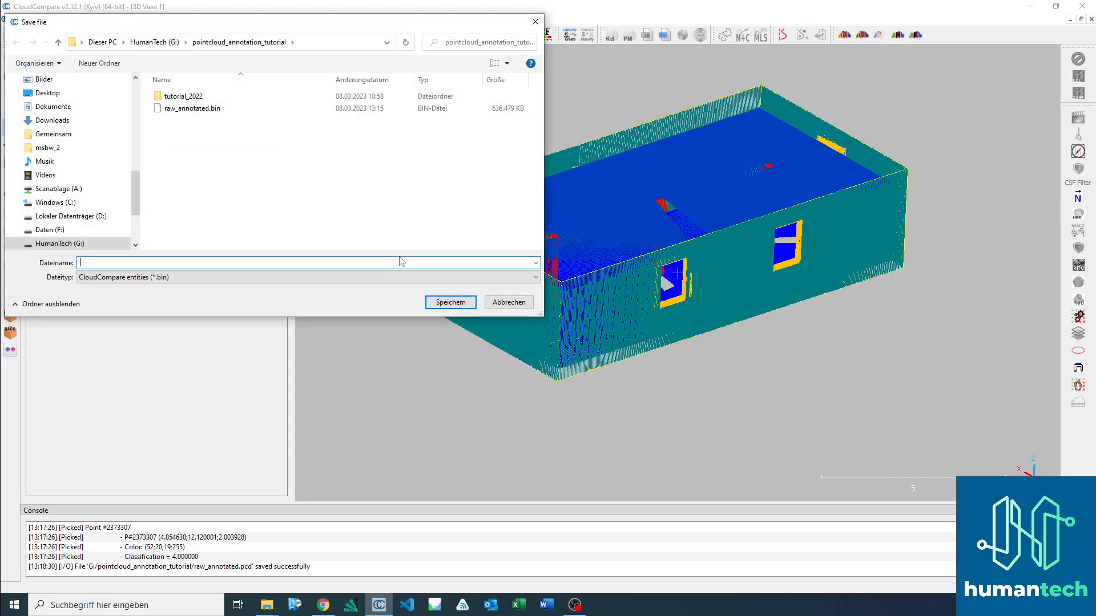
left_click(231, 112)
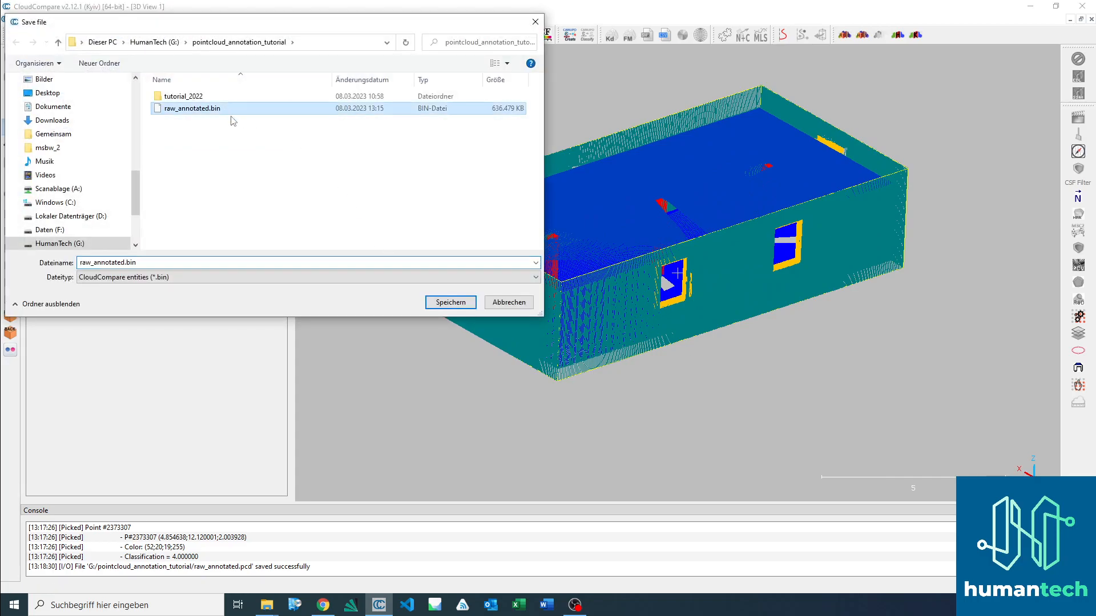
left_click(450, 302)
left_click(576, 303)
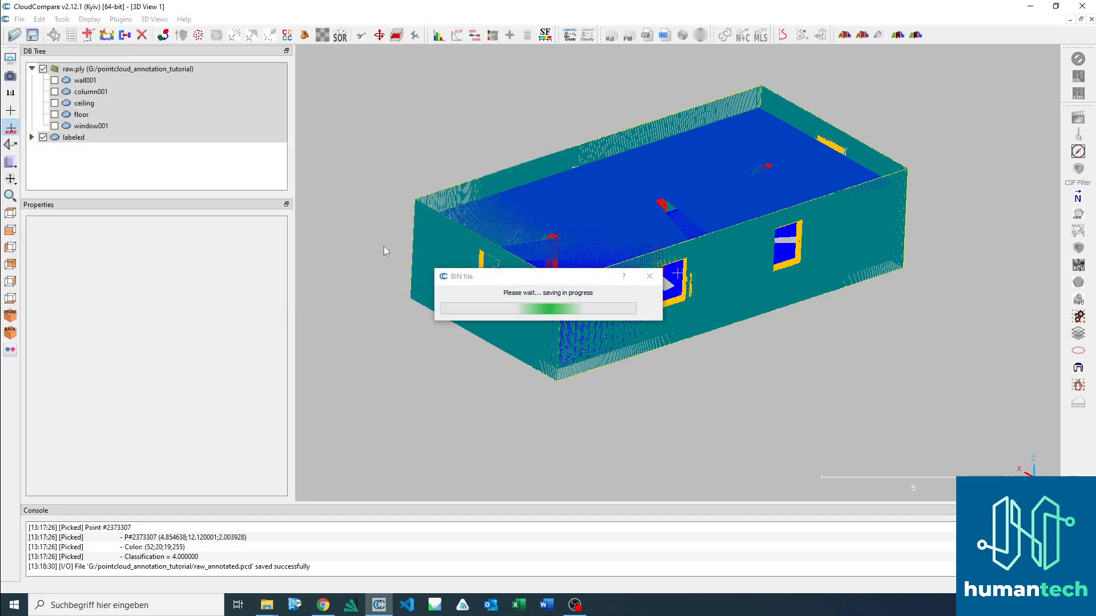
left_click(133, 165)
Step: Close all loaded entities to empty the scene
left_click(20, 19)
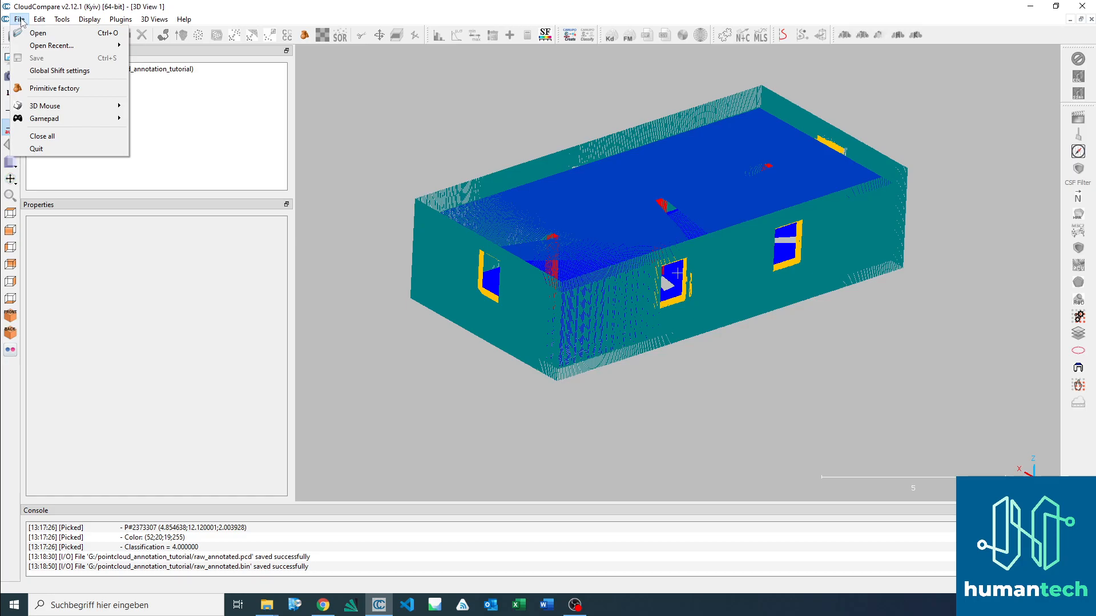
left_click(64, 136)
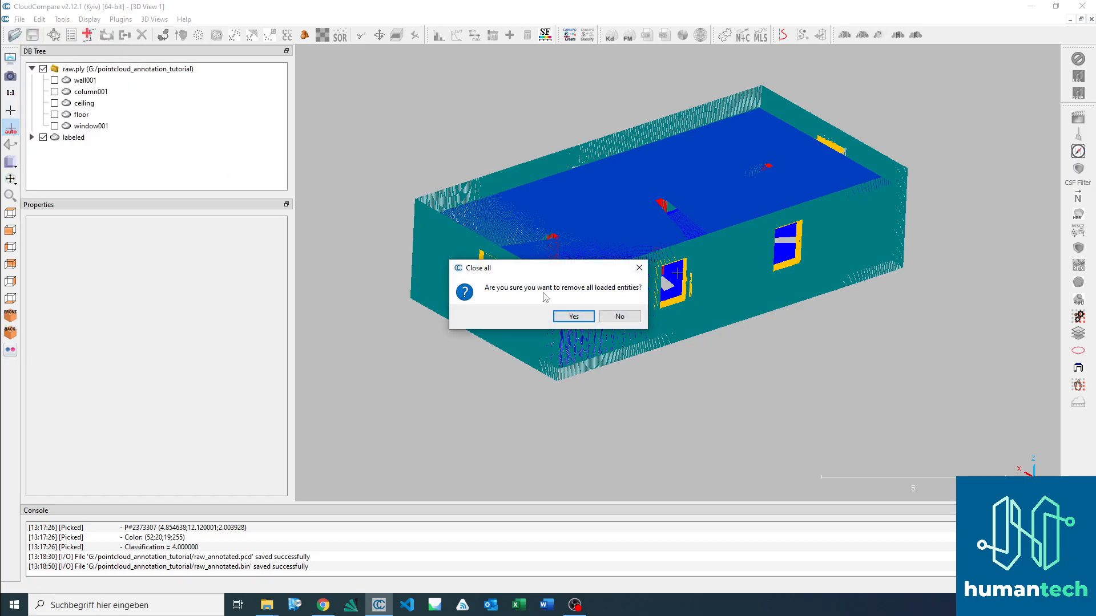
left_click(574, 318)
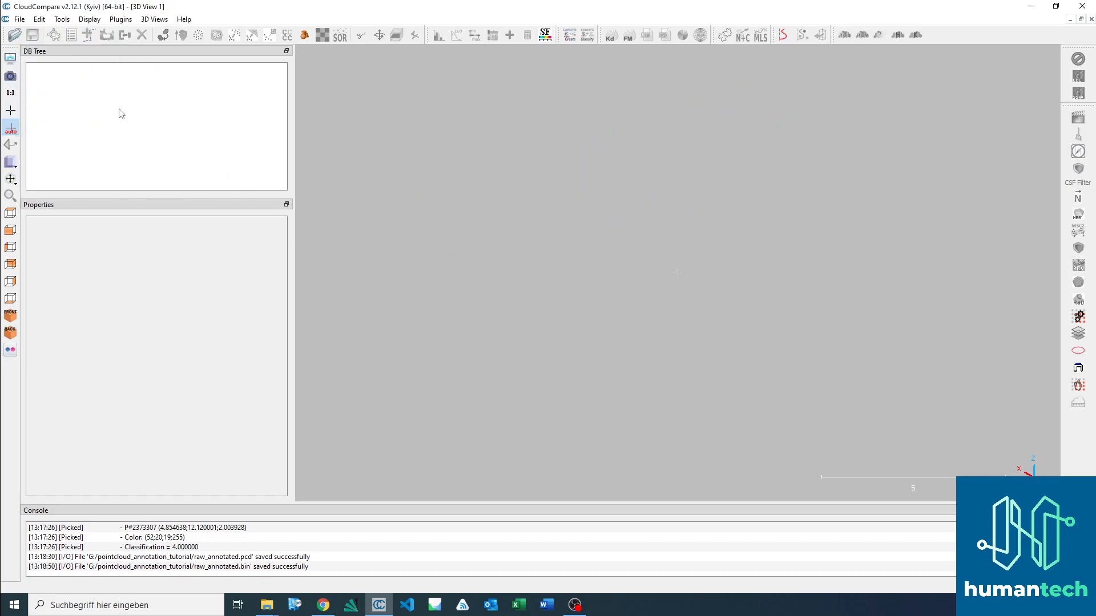
Step: Open raw_annotated.pcd from the pointcloud_annotation_tutorial folder and select its raw_annotated cloud to inspect its properties
left_click(15, 35)
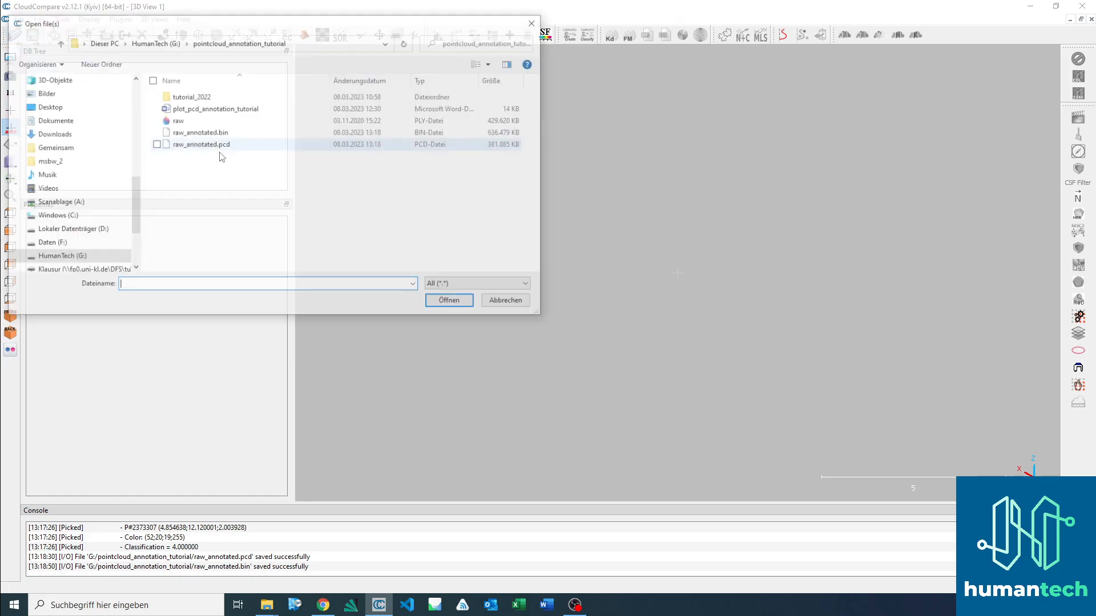
double_click(221, 146)
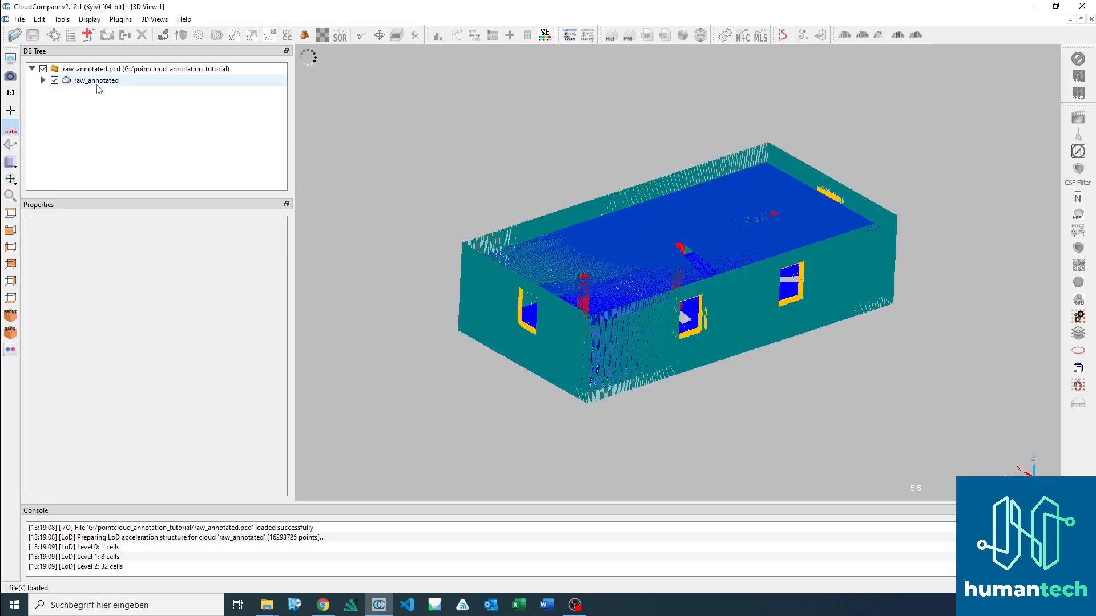
left_click(96, 80)
left_click_drag(560, 200, 570, 242)
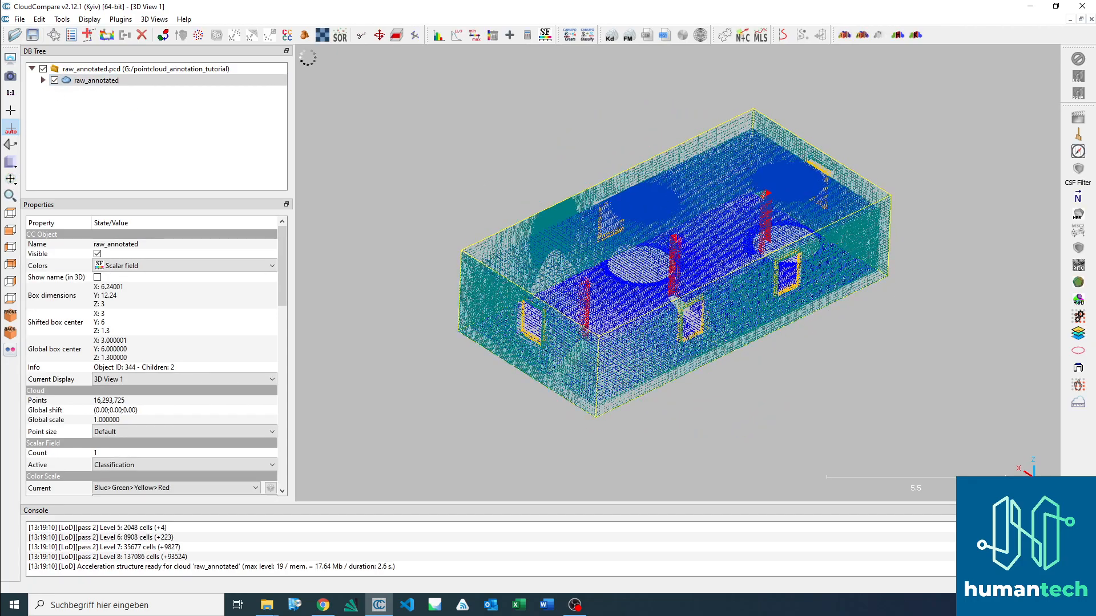
double_click(97, 81)
left_click(43, 80)
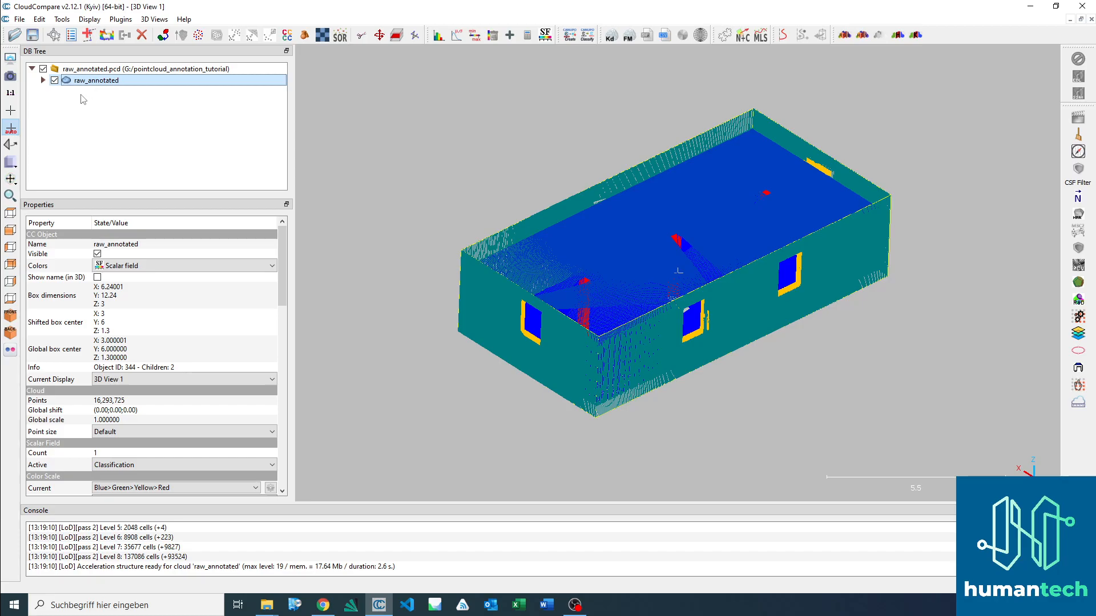
Step: Switch the raw_annotated cloud's colour display to RGB
left_click_drag(615, 252, 542, 294)
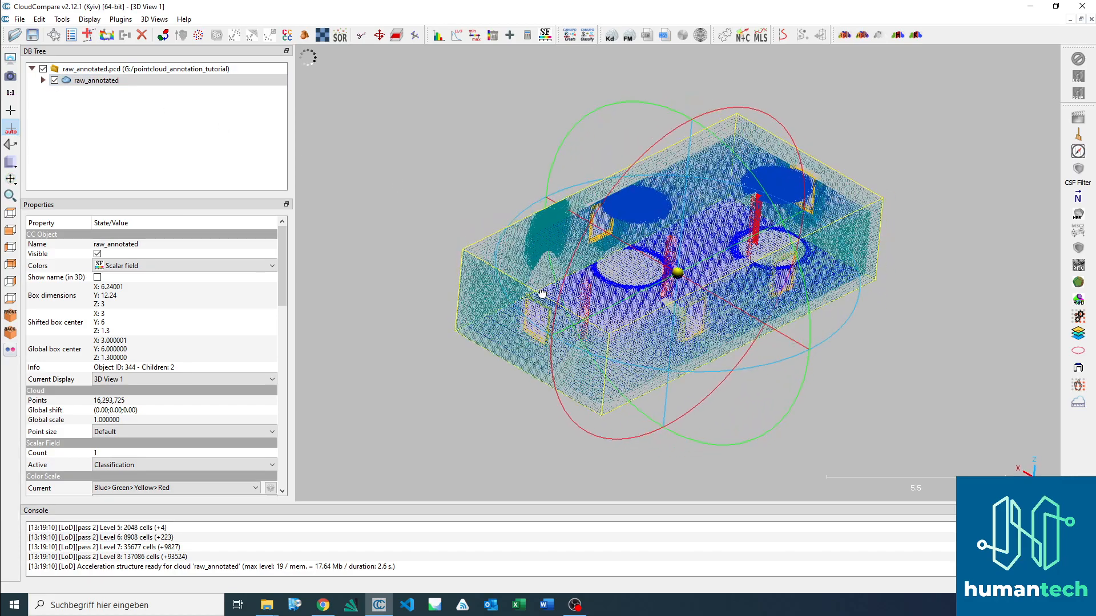
left_click(165, 266)
left_click(160, 289)
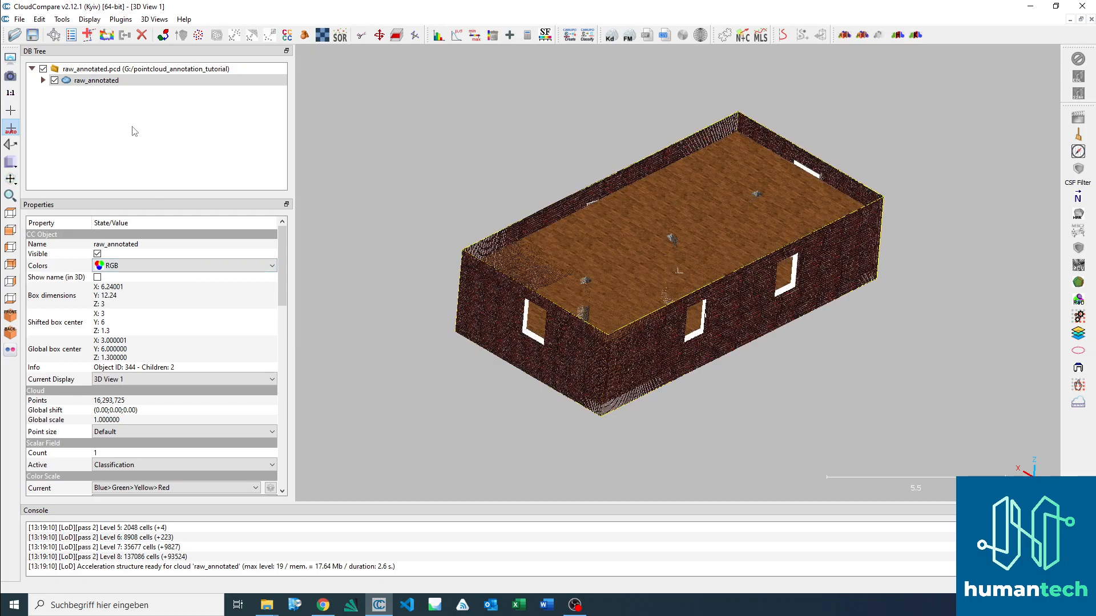
Step: Clear the cloud selection and remove all loaded entities from the scene
left_click(136, 142)
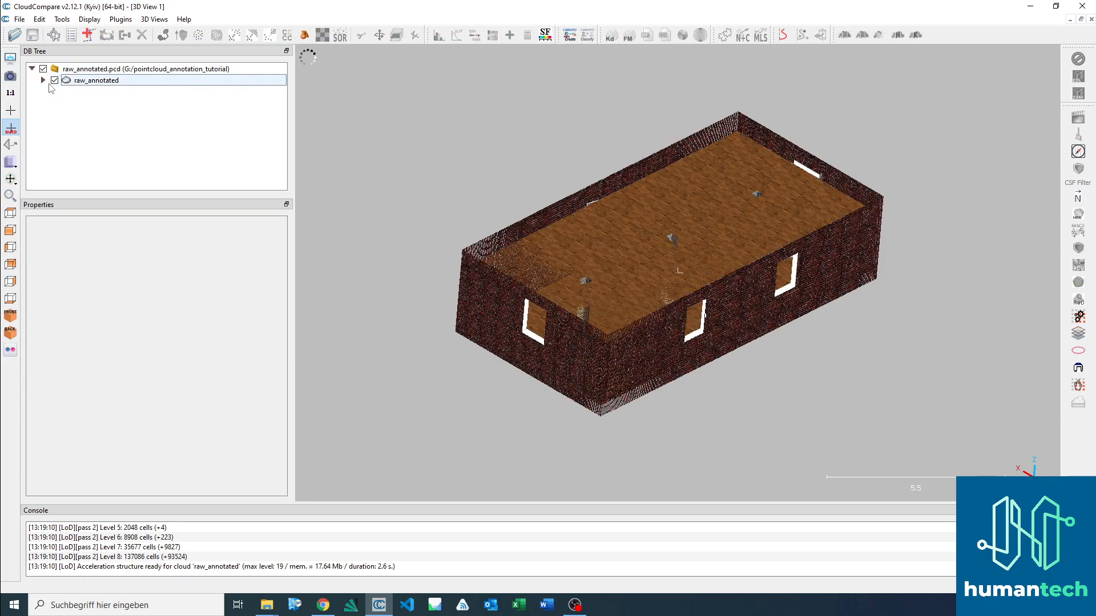
left_click(19, 19)
left_click(45, 137)
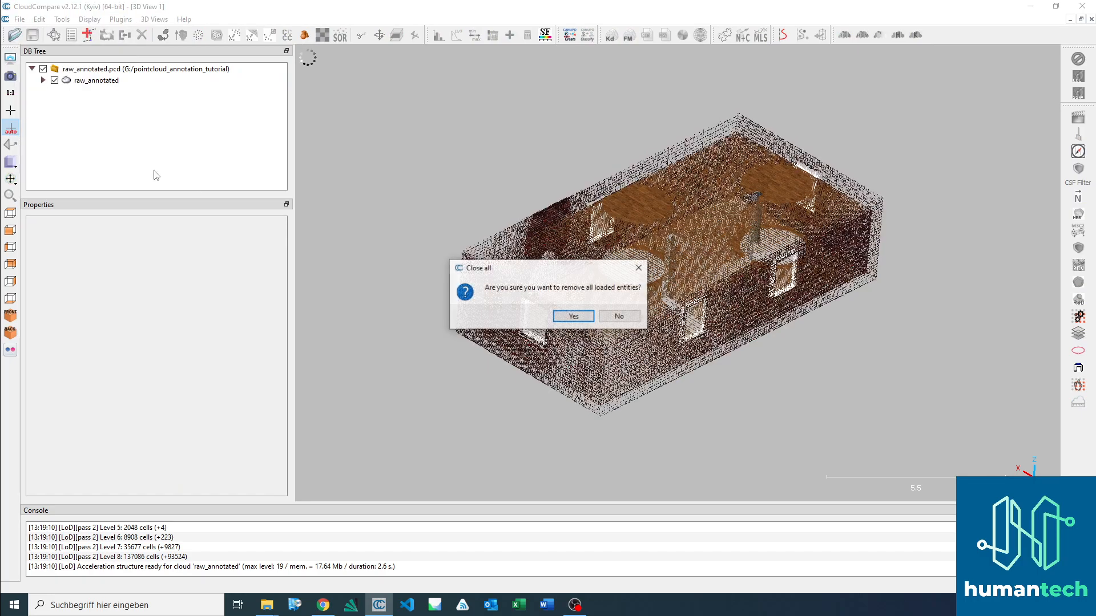
left_click(569, 317)
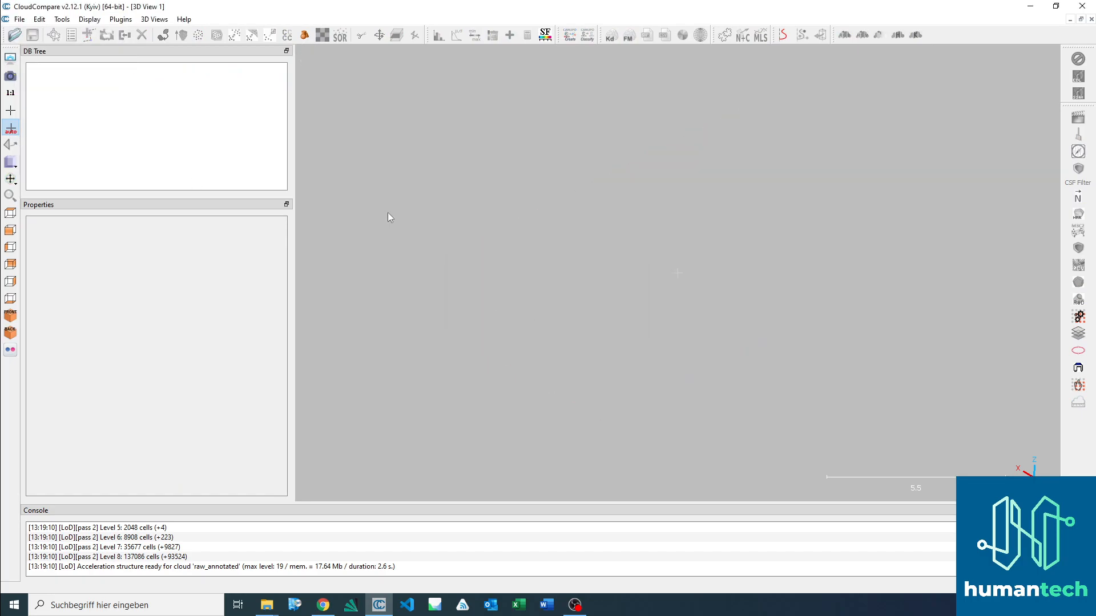
Step: Open raw_annotated.bin from the pointcloud_annotation_tutorial folder and expand its raw.ply group
left_click(14, 37)
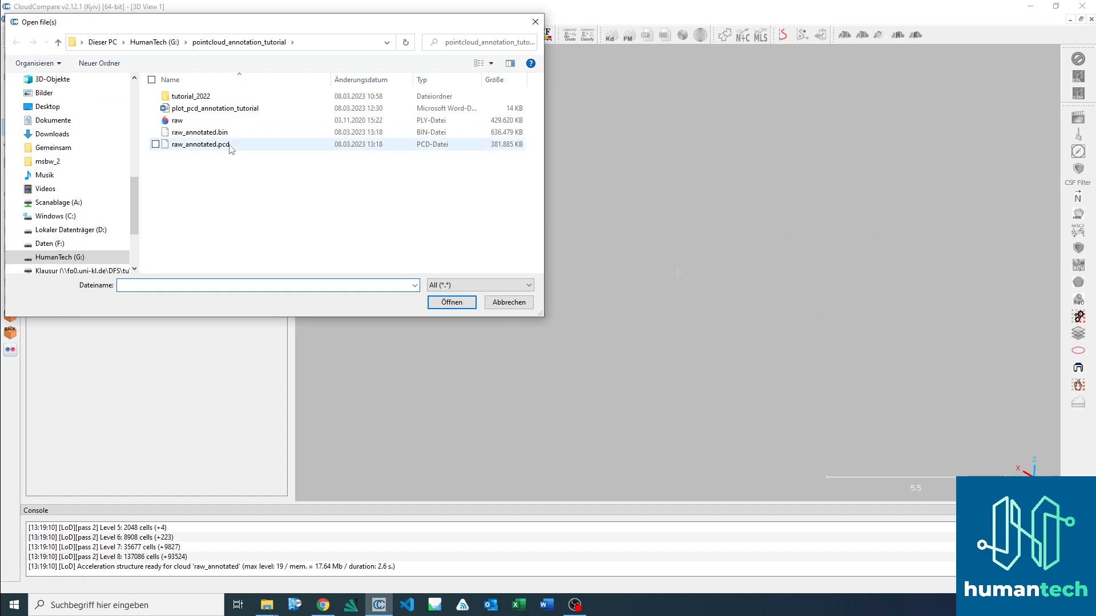
left_click(217, 133)
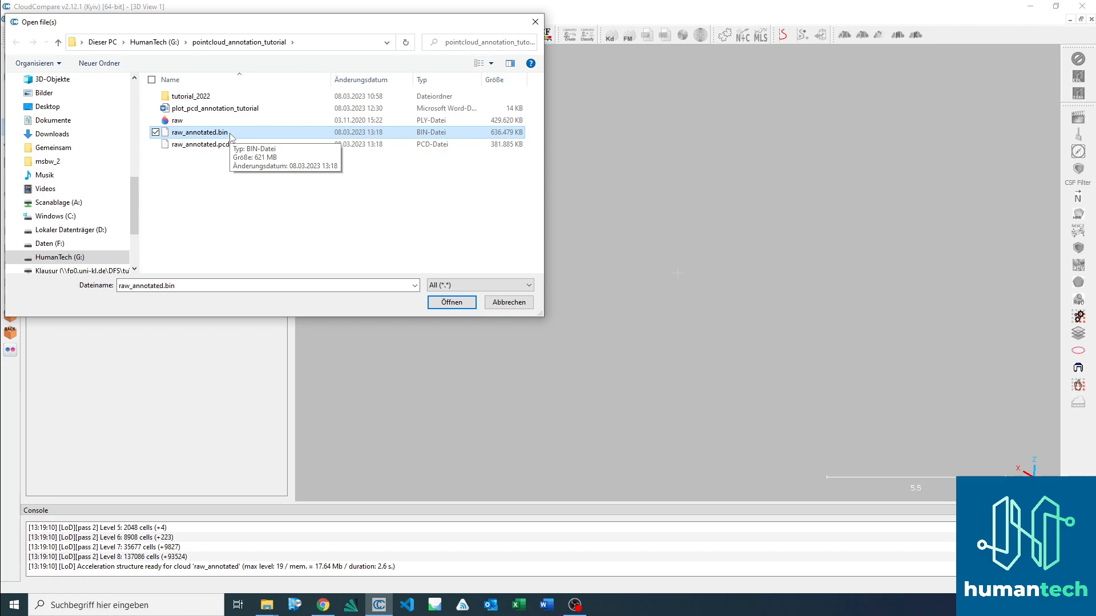
double_click(231, 135)
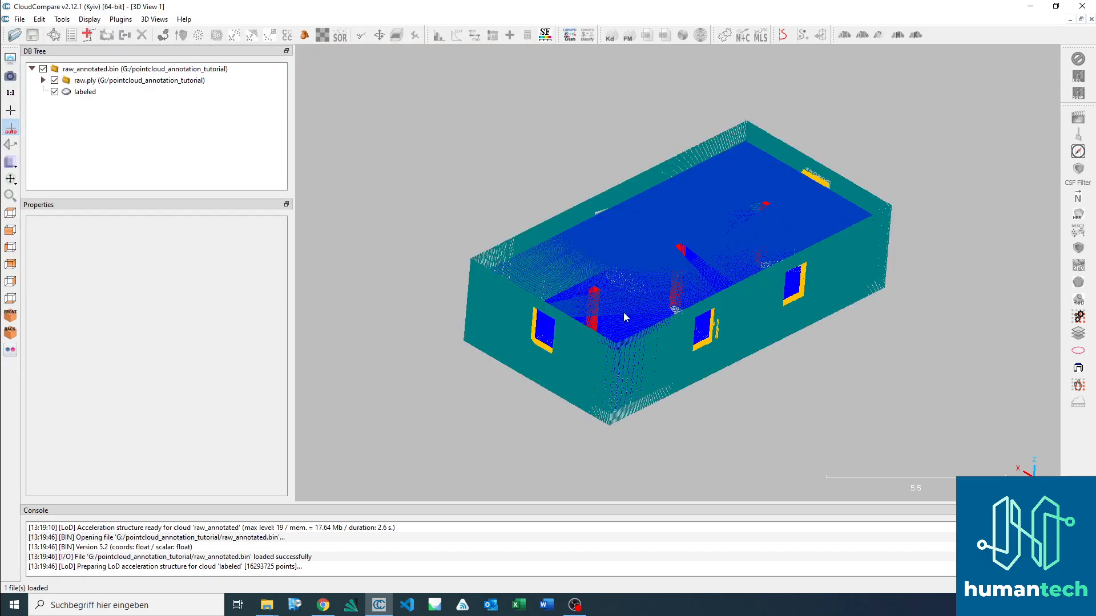
left_click(43, 81)
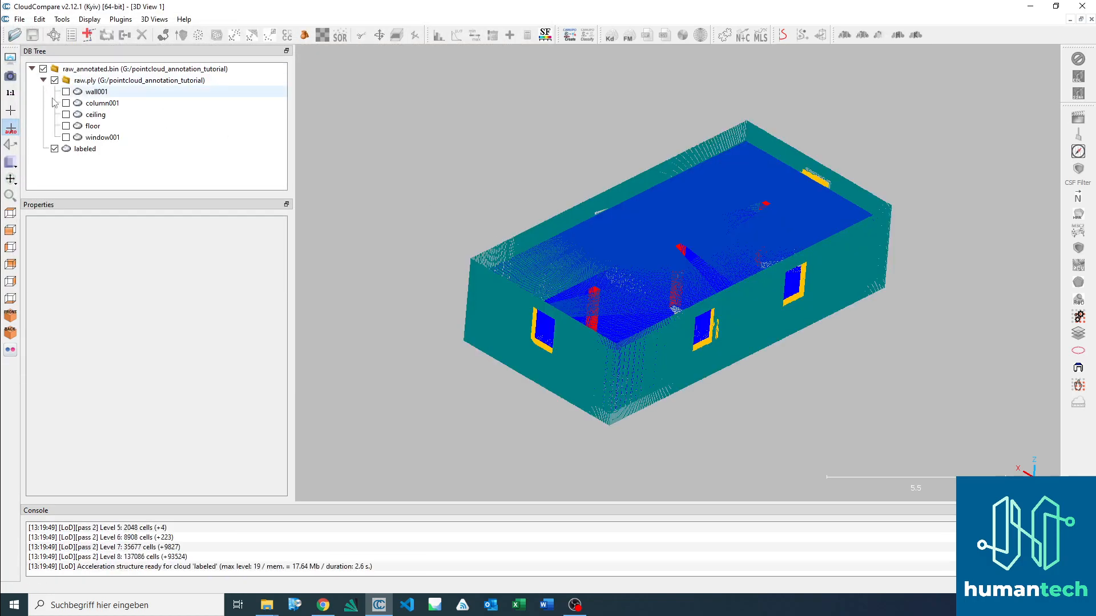
Step: Hide the labeled cloud and display only the wall001 cloud to inspect the segmented walls
left_click(87, 92)
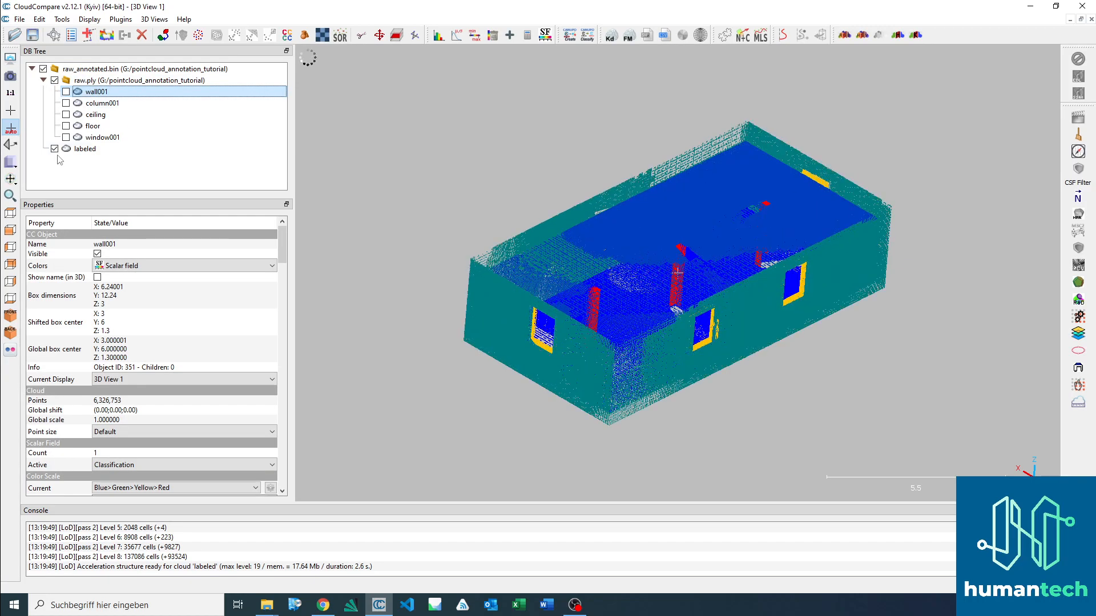
left_click(54, 149)
left_click(65, 91)
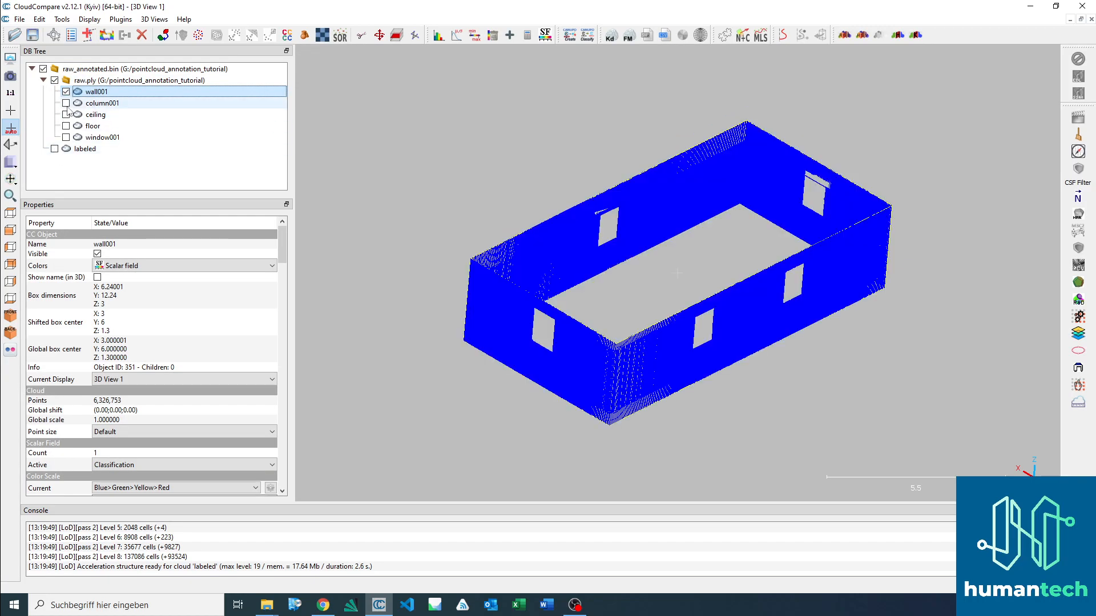
left_click_drag(709, 314, 573, 260)
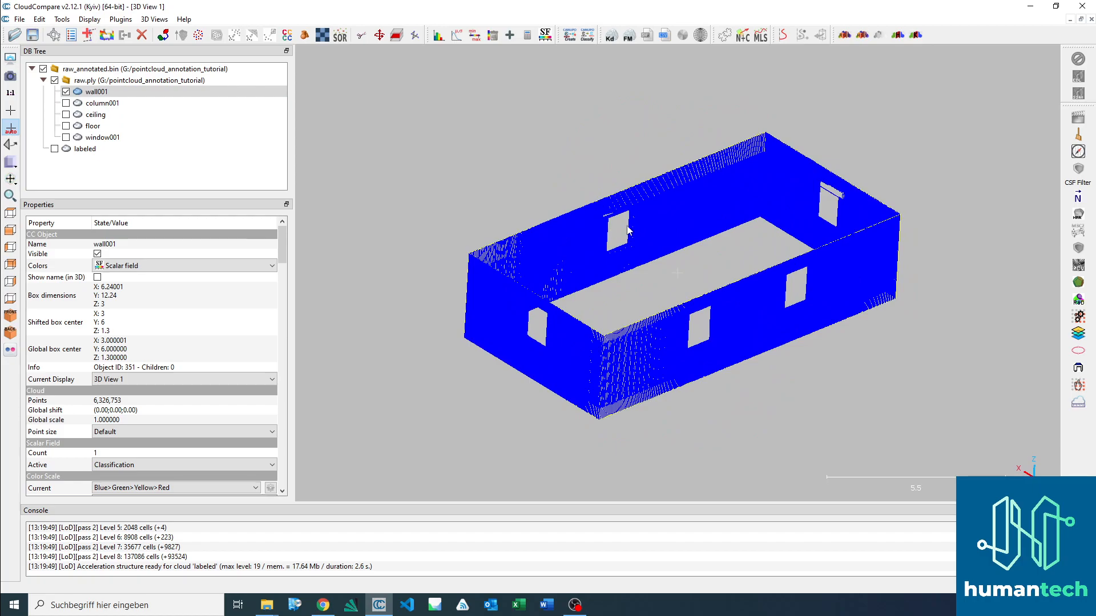
left_click_drag(640, 237, 639, 236)
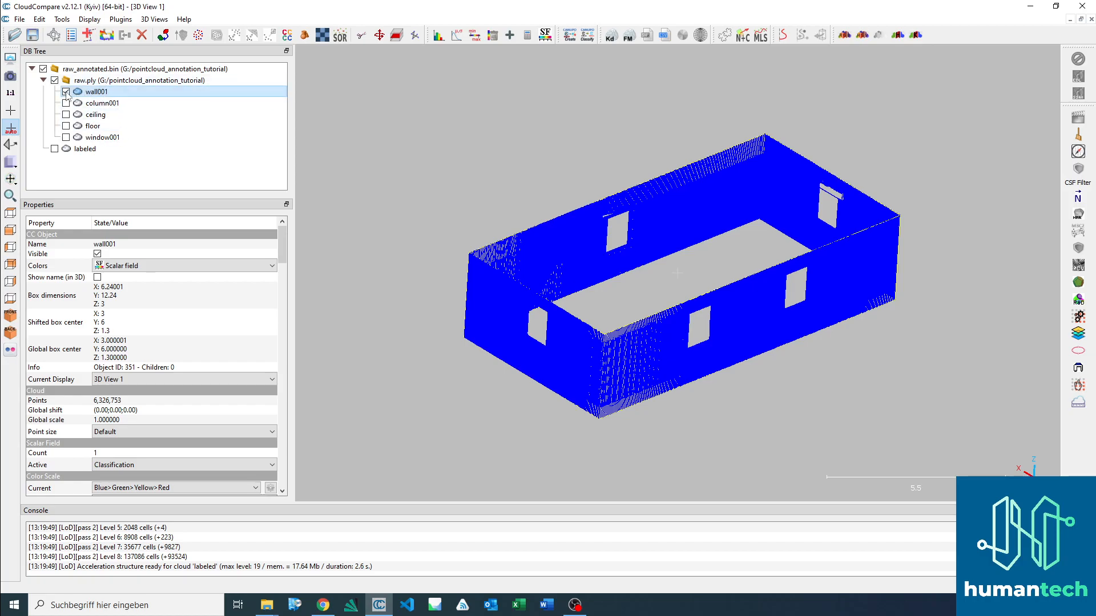
Step: Hide the wall001 cloud, collapse and hide the raw.ply group, and close all loaded entities
left_click(65, 91)
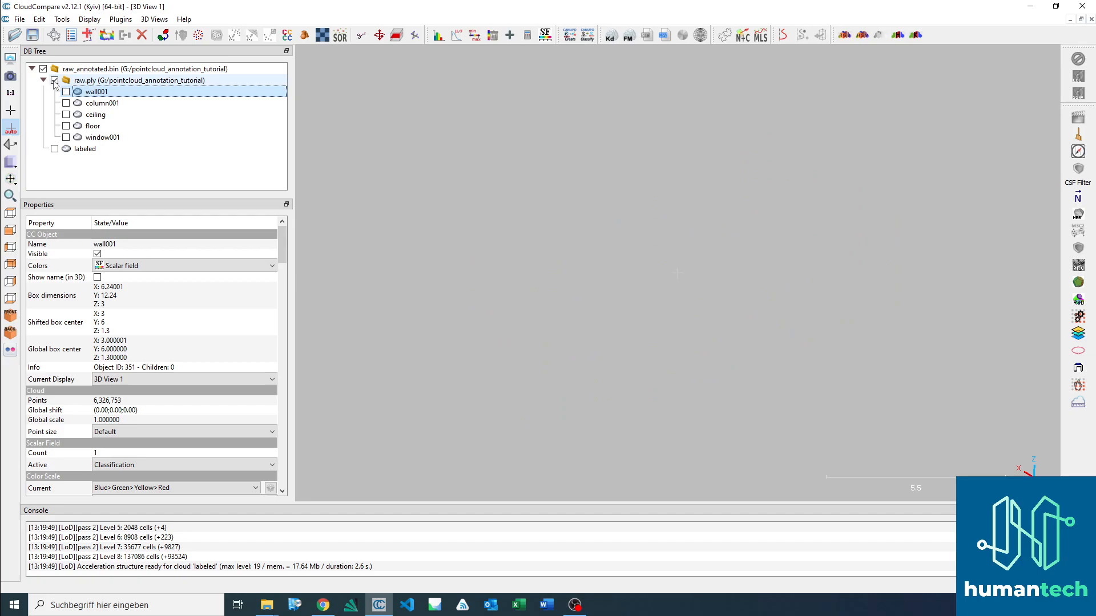
left_click(43, 80)
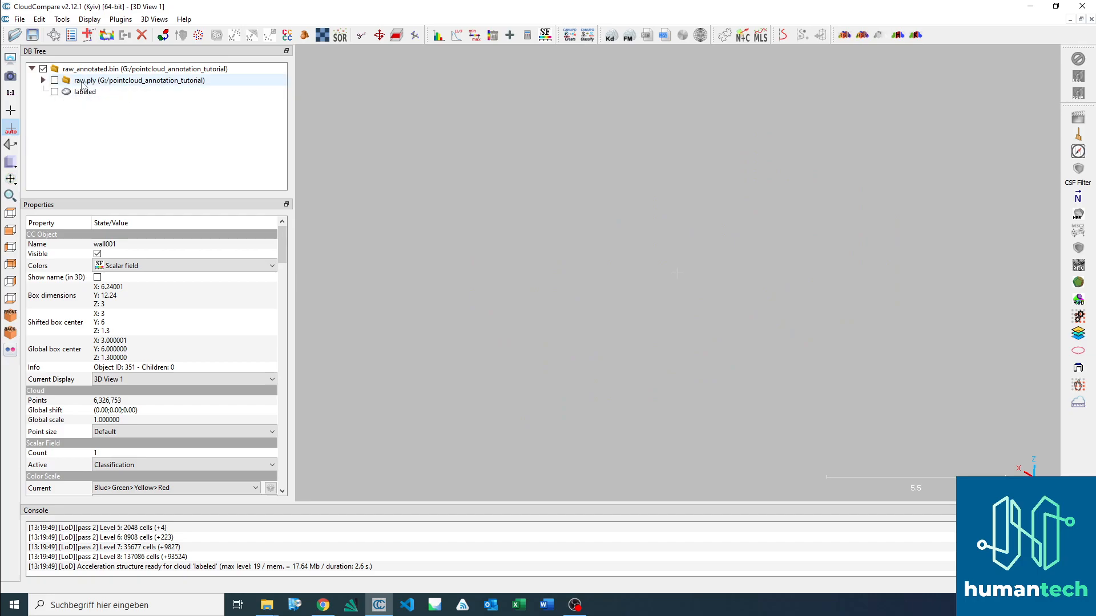
left_click(20, 19)
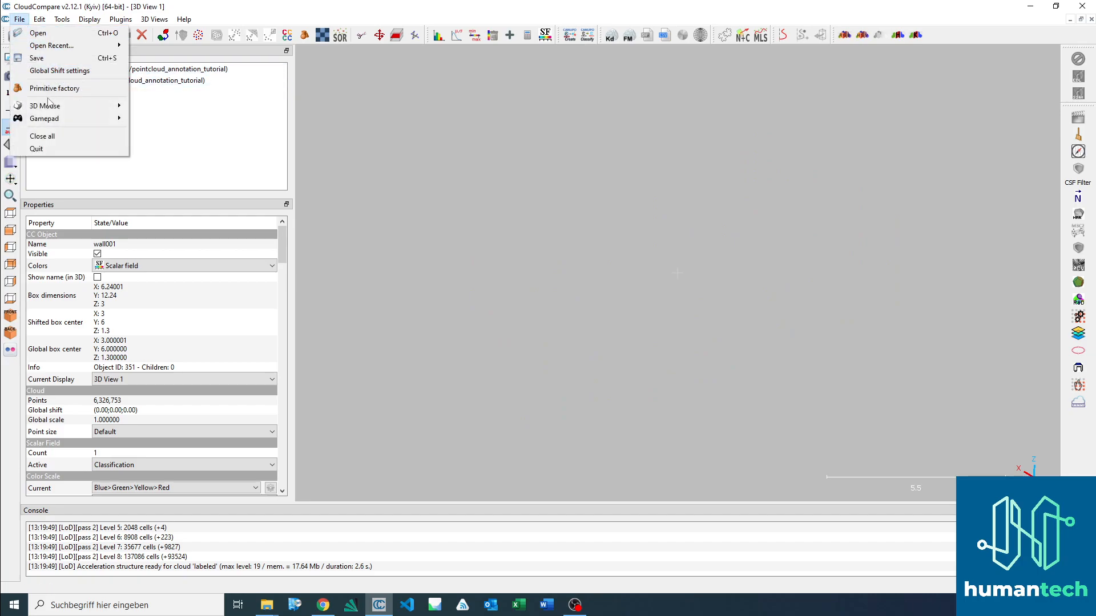
left_click(68, 136)
left_click(582, 316)
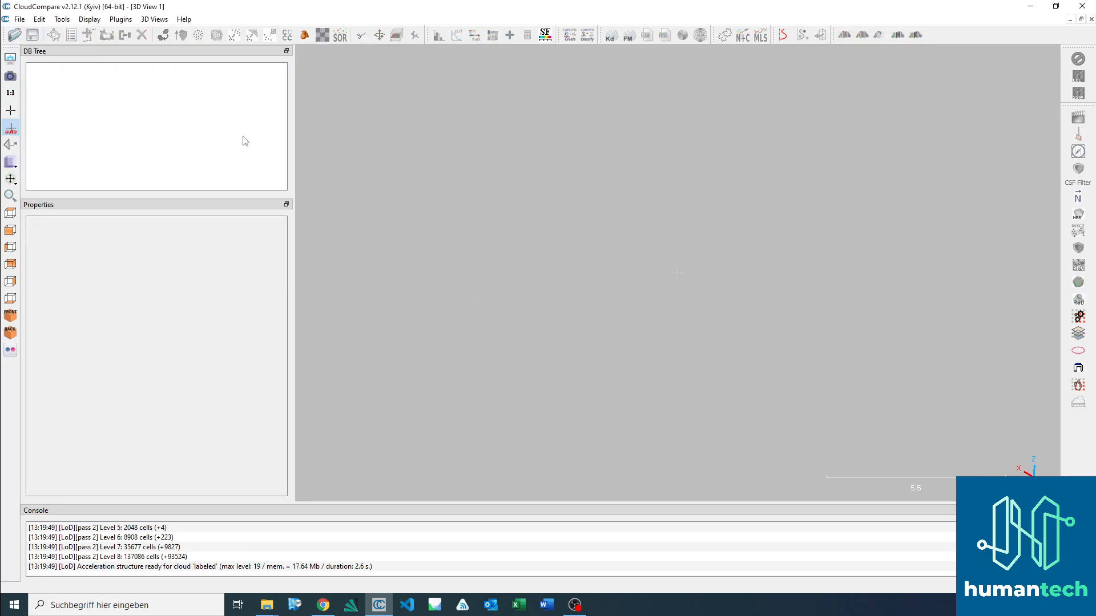
Step: Open raw_annotated.pcd from the pointcloud_annotation_tutorial folder and view the labeled building
left_click(14, 35)
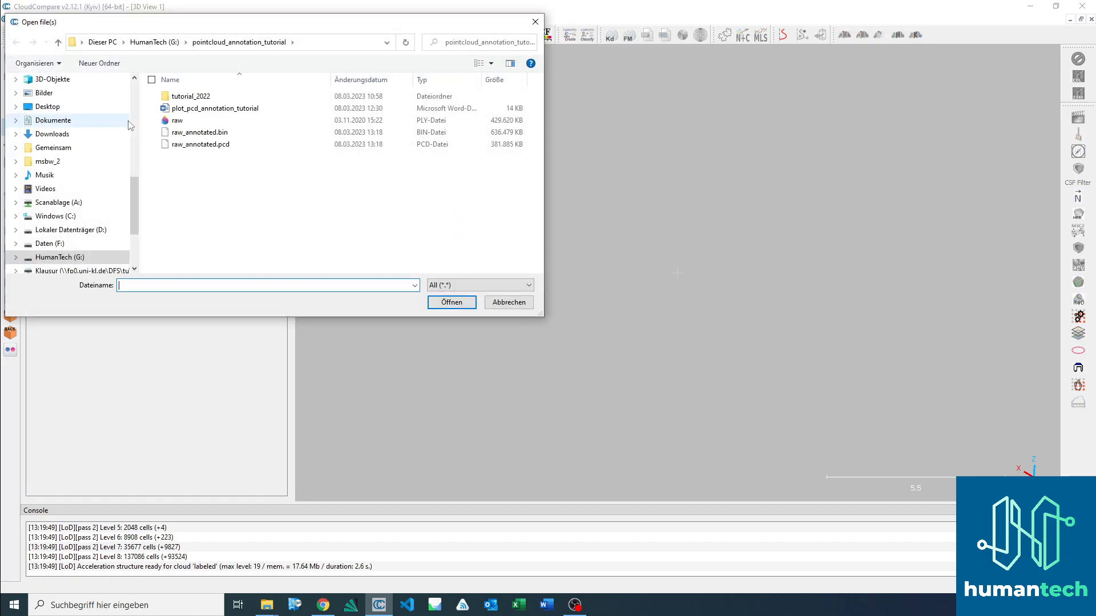
double_click(233, 146)
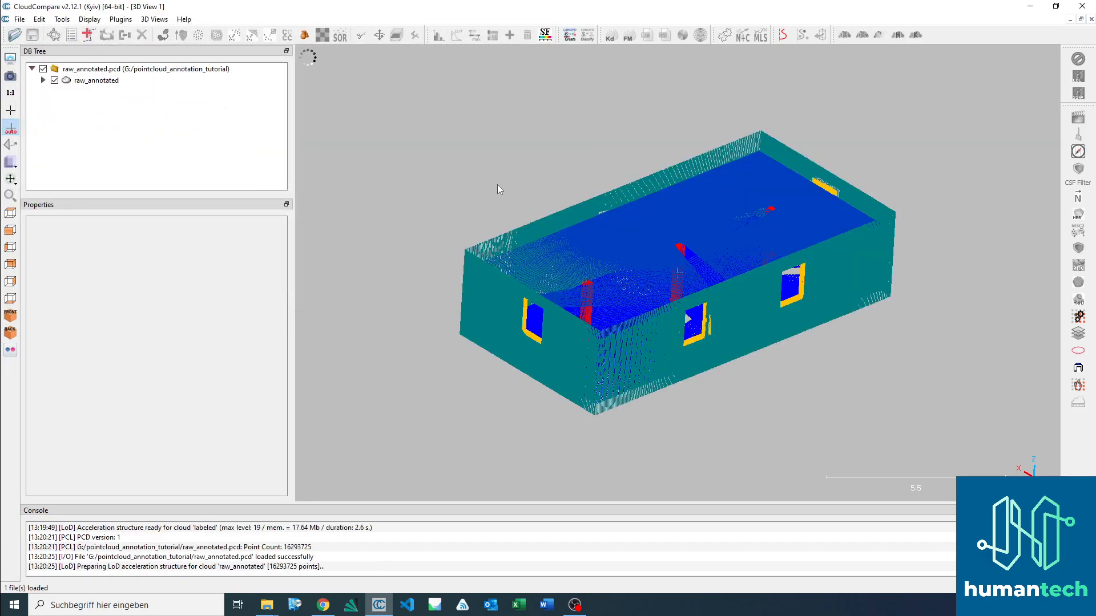
left_click_drag(650, 260, 602, 254)
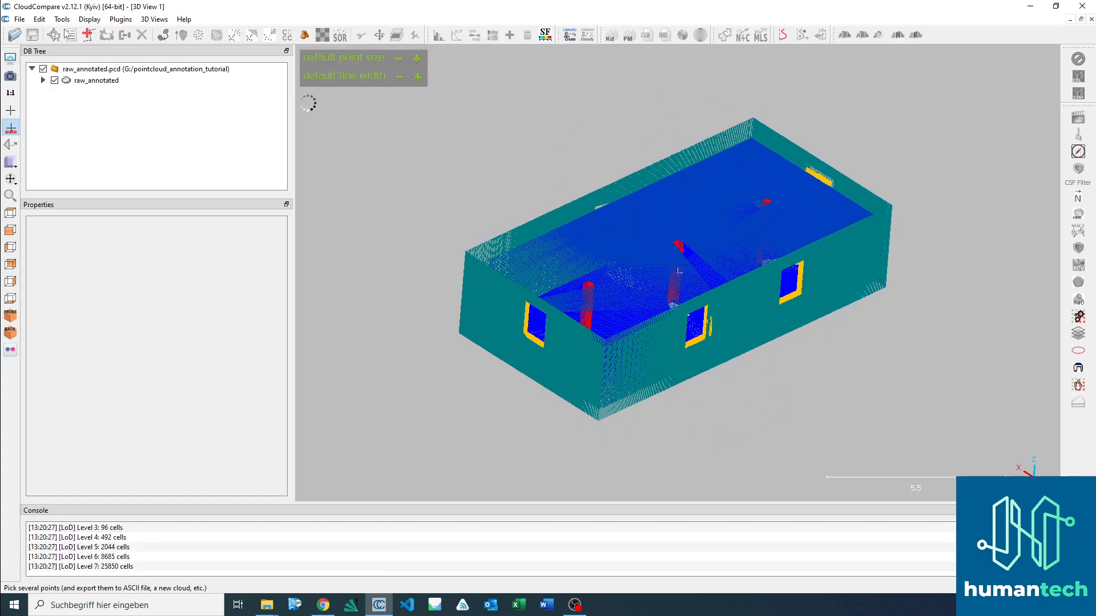
Step: Start point picking and pick a point on the building's ceiling to check its Classification value
left_click(93, 81)
key("t")
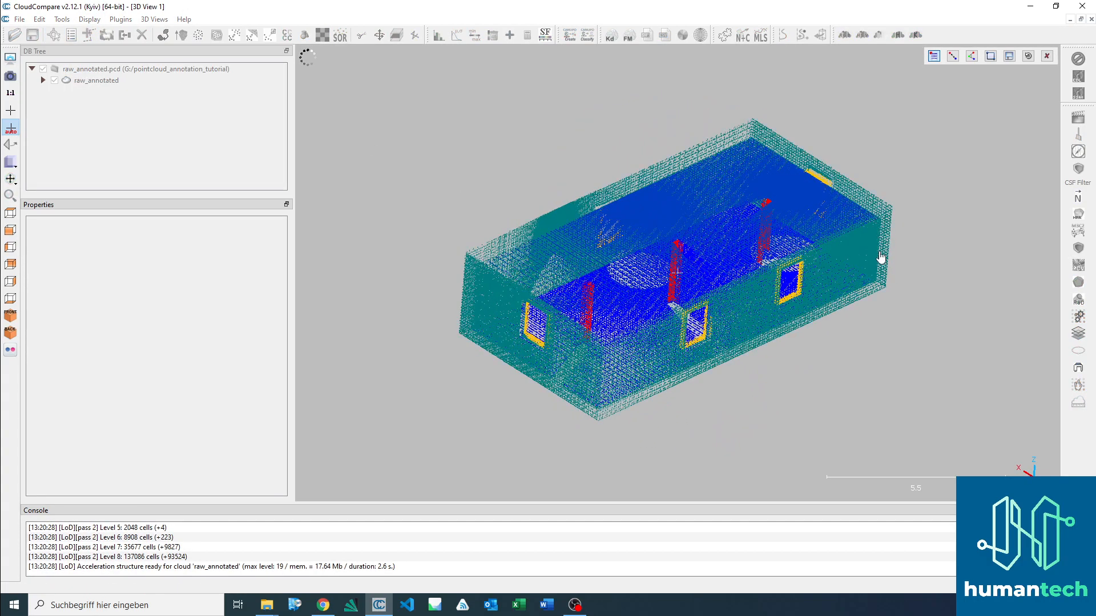
left_click(672, 208)
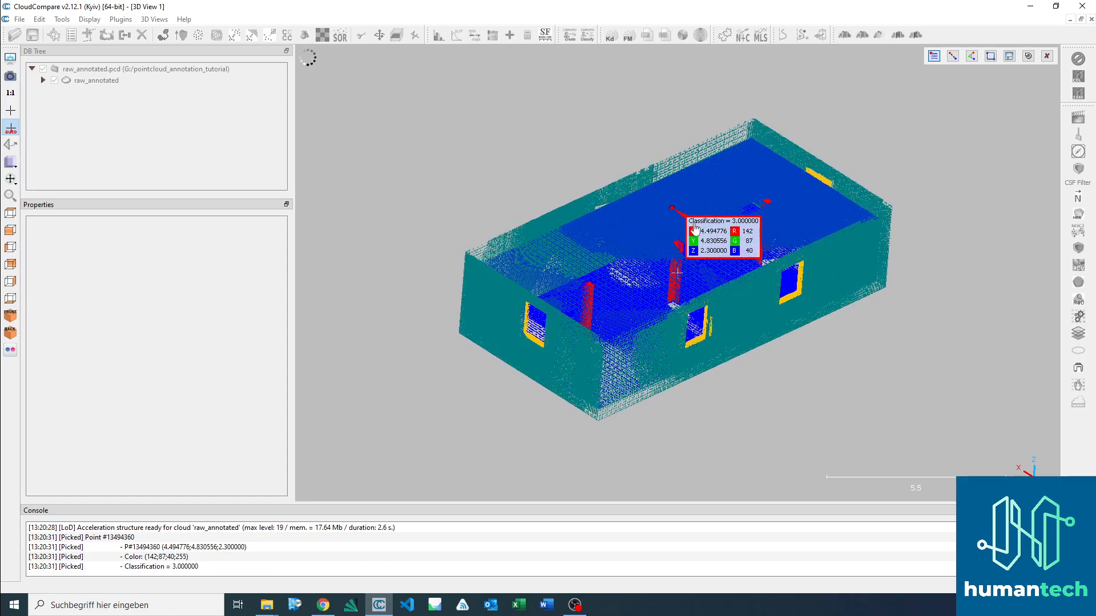
Step: Switch to the building.md page in Chrome and look up the HT ID of the Window class
left_click(324, 606)
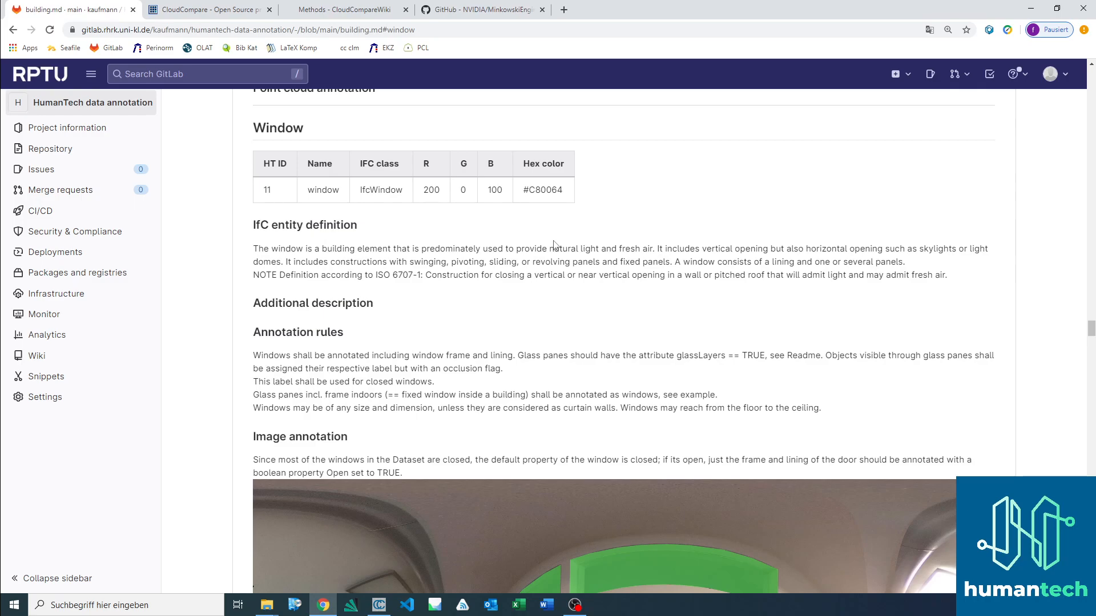
scroll(556, 242, "down", 1)
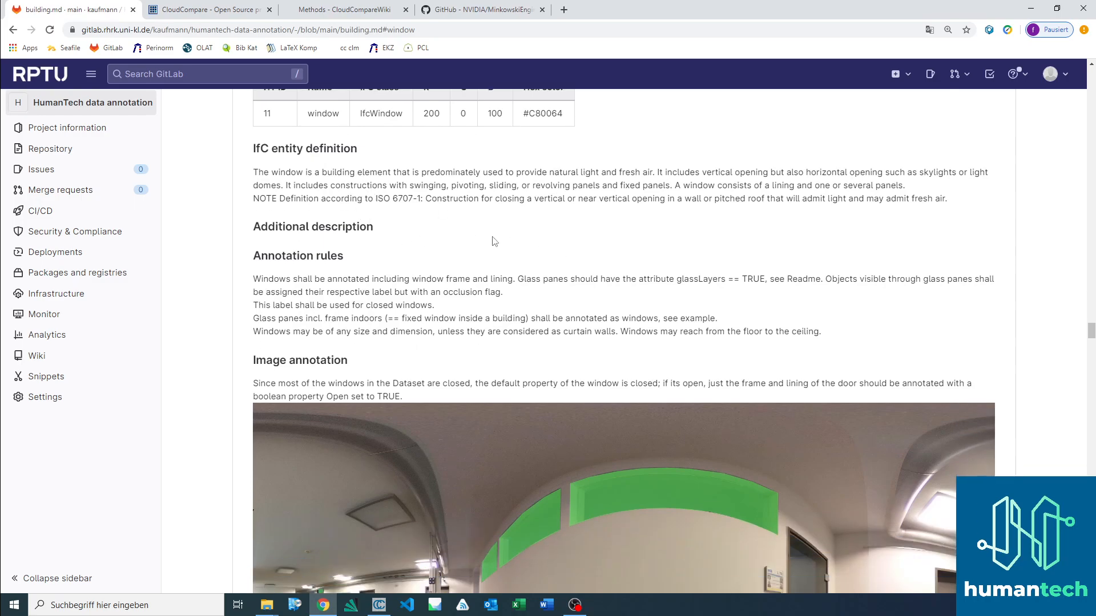
scroll(496, 239, "down", 4)
scroll(502, 254, "up", 7)
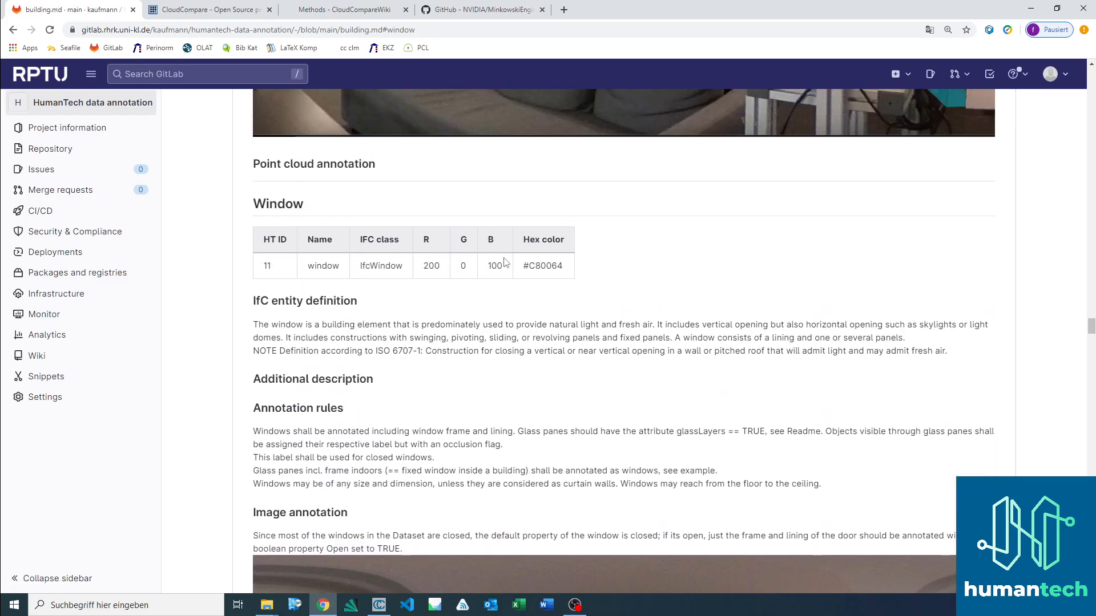
scroll(403, 203, "up", 4)
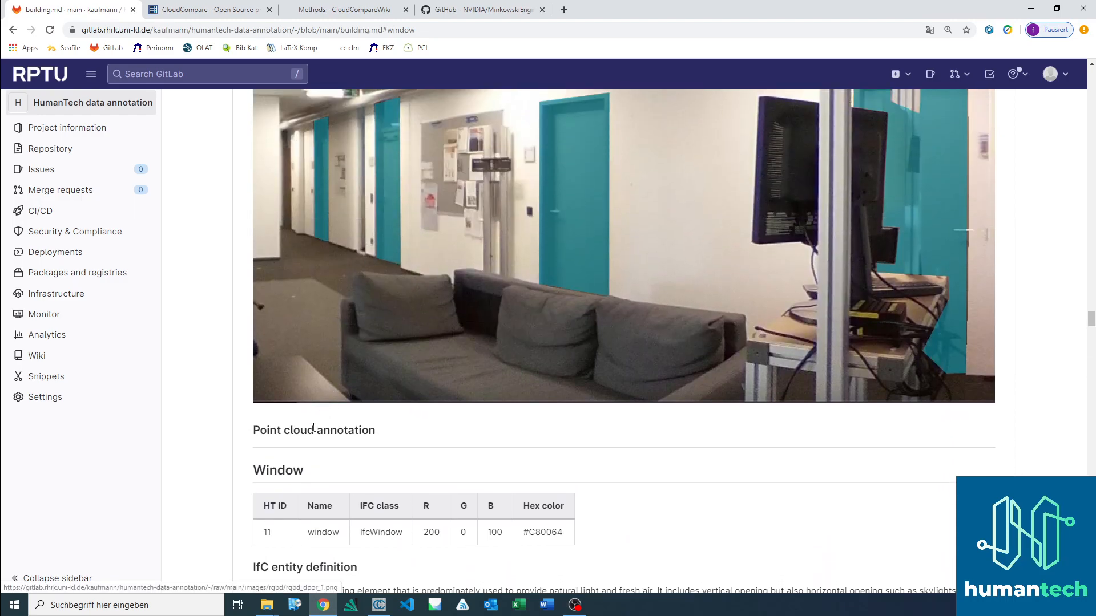
Step: Switch back to CloudCompare, pick a point on the front window frame to check its Classification value, and leave point picking
key("alt+Tab")
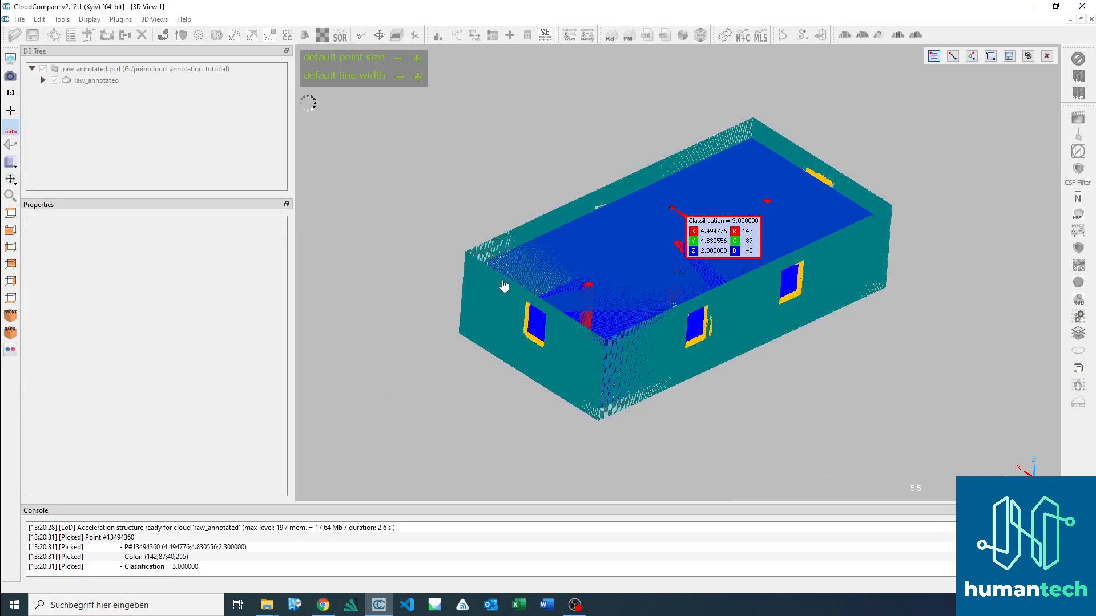
left_click(700, 340)
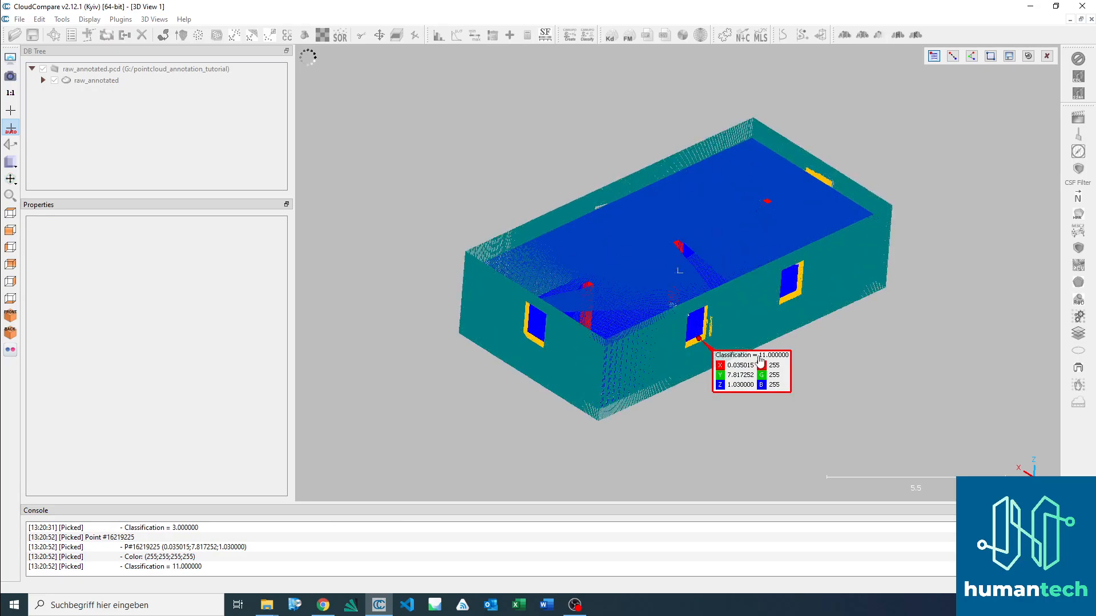
scroll(720, 361, "up", 5)
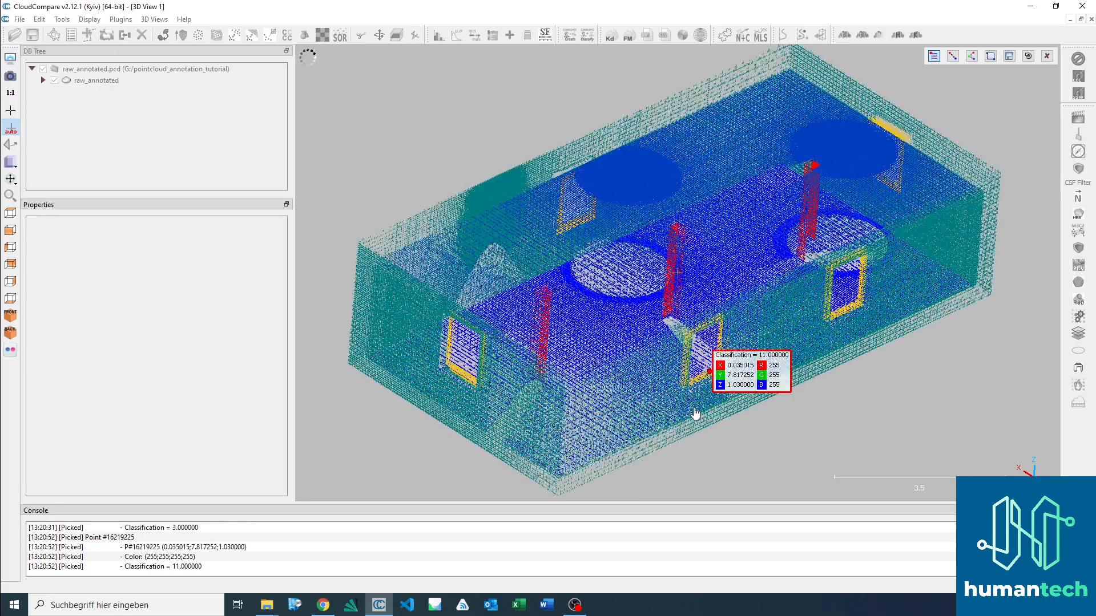
scroll(572, 295, "up", 5)
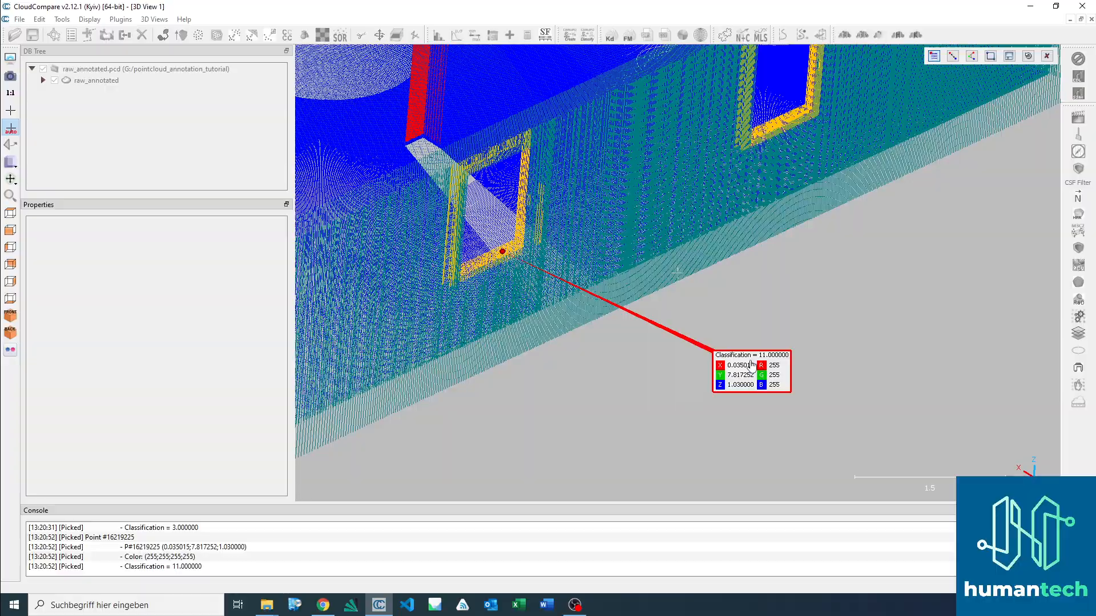
scroll(770, 376, "up", 1)
scroll(574, 370, "down", 4)
scroll(576, 372, "down", 4)
right_click_drag(577, 374, 648, 417)
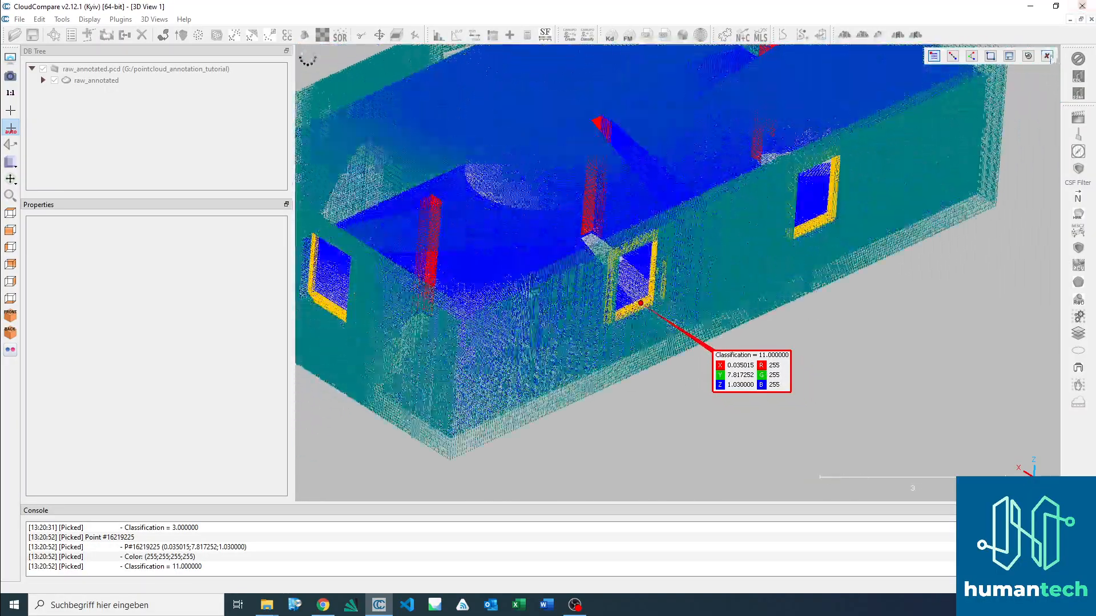
left_click(1048, 56)
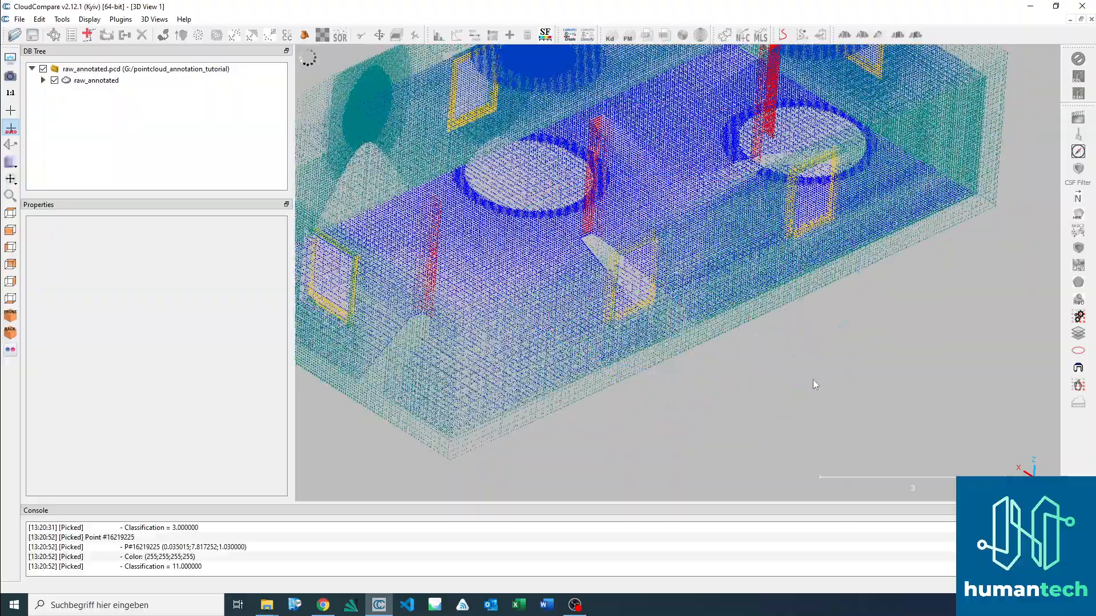
scroll(814, 373, "down", 4)
right_click_drag(810, 362, 871, 408)
left_click_drag(850, 415, 726, 453)
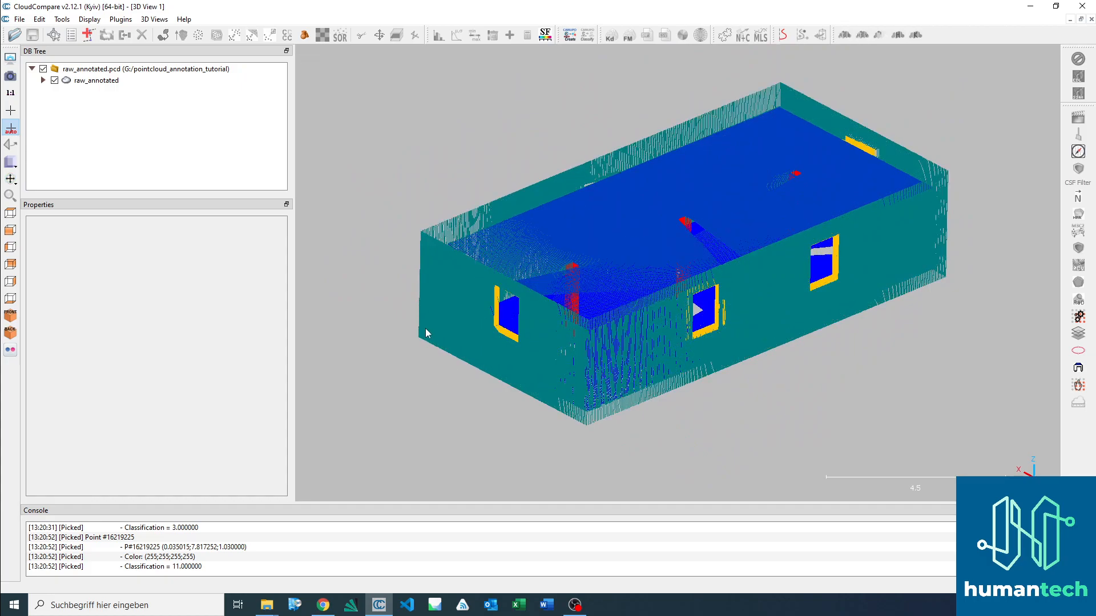
Step: Review the class definitions up to the Door section of building.md in Chrome, and return to the labeled cloud in CloudCompare
left_click(323, 605)
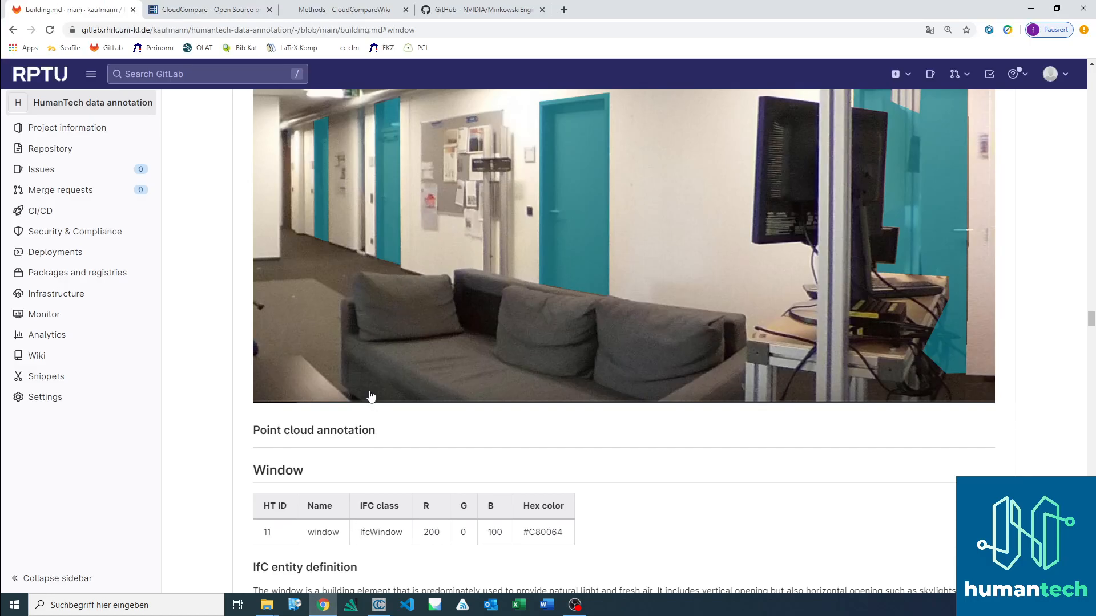
scroll(487, 353, "up", 5)
scroll(487, 353, "up", 8)
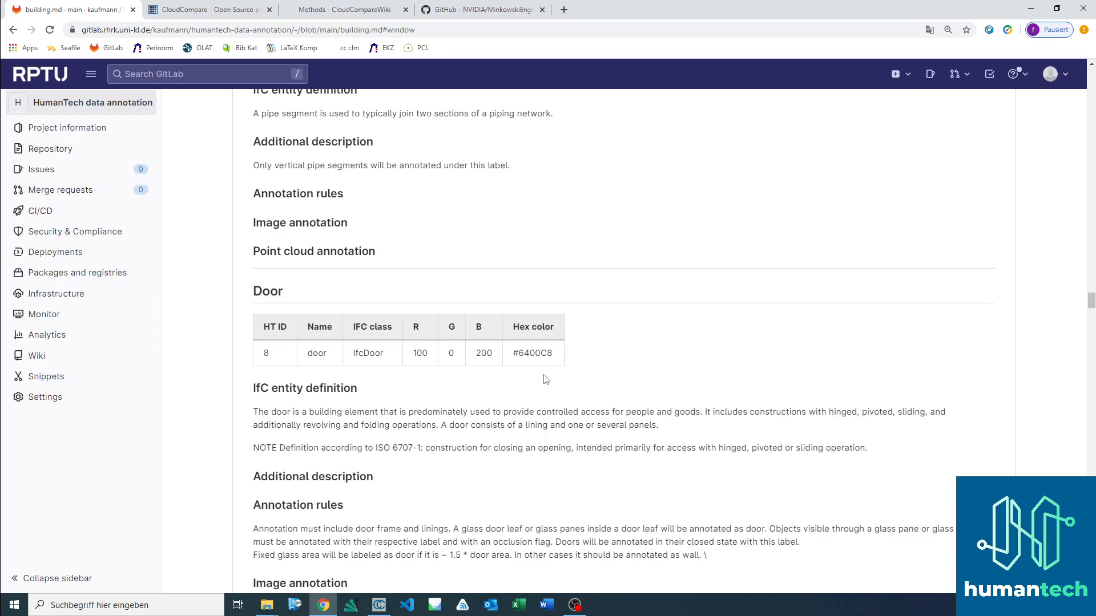
left_click(379, 605)
left_click_drag(491, 315, 847, 354)
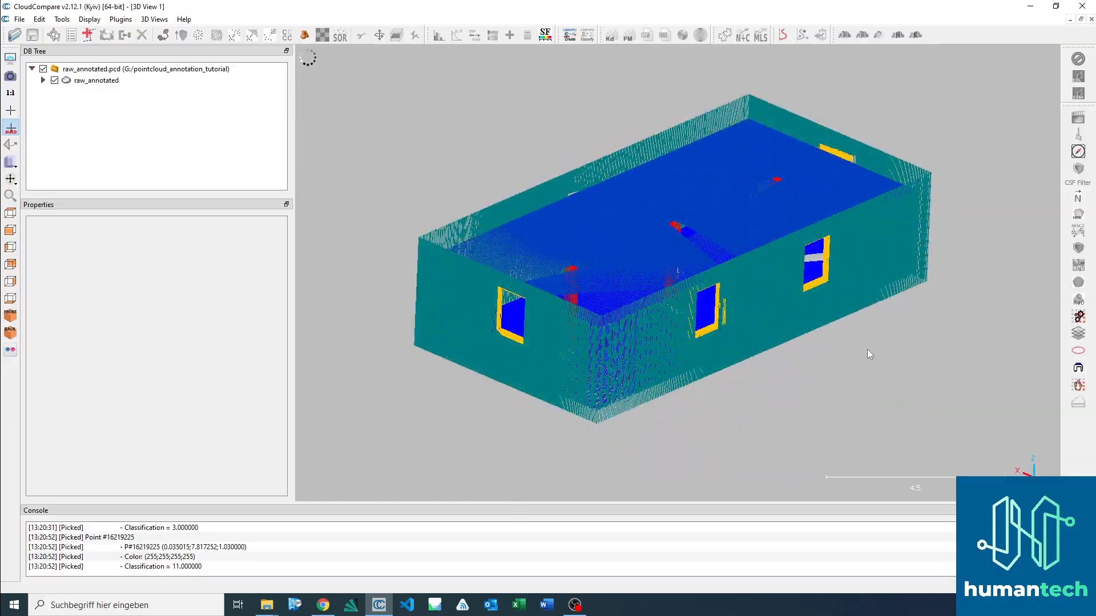